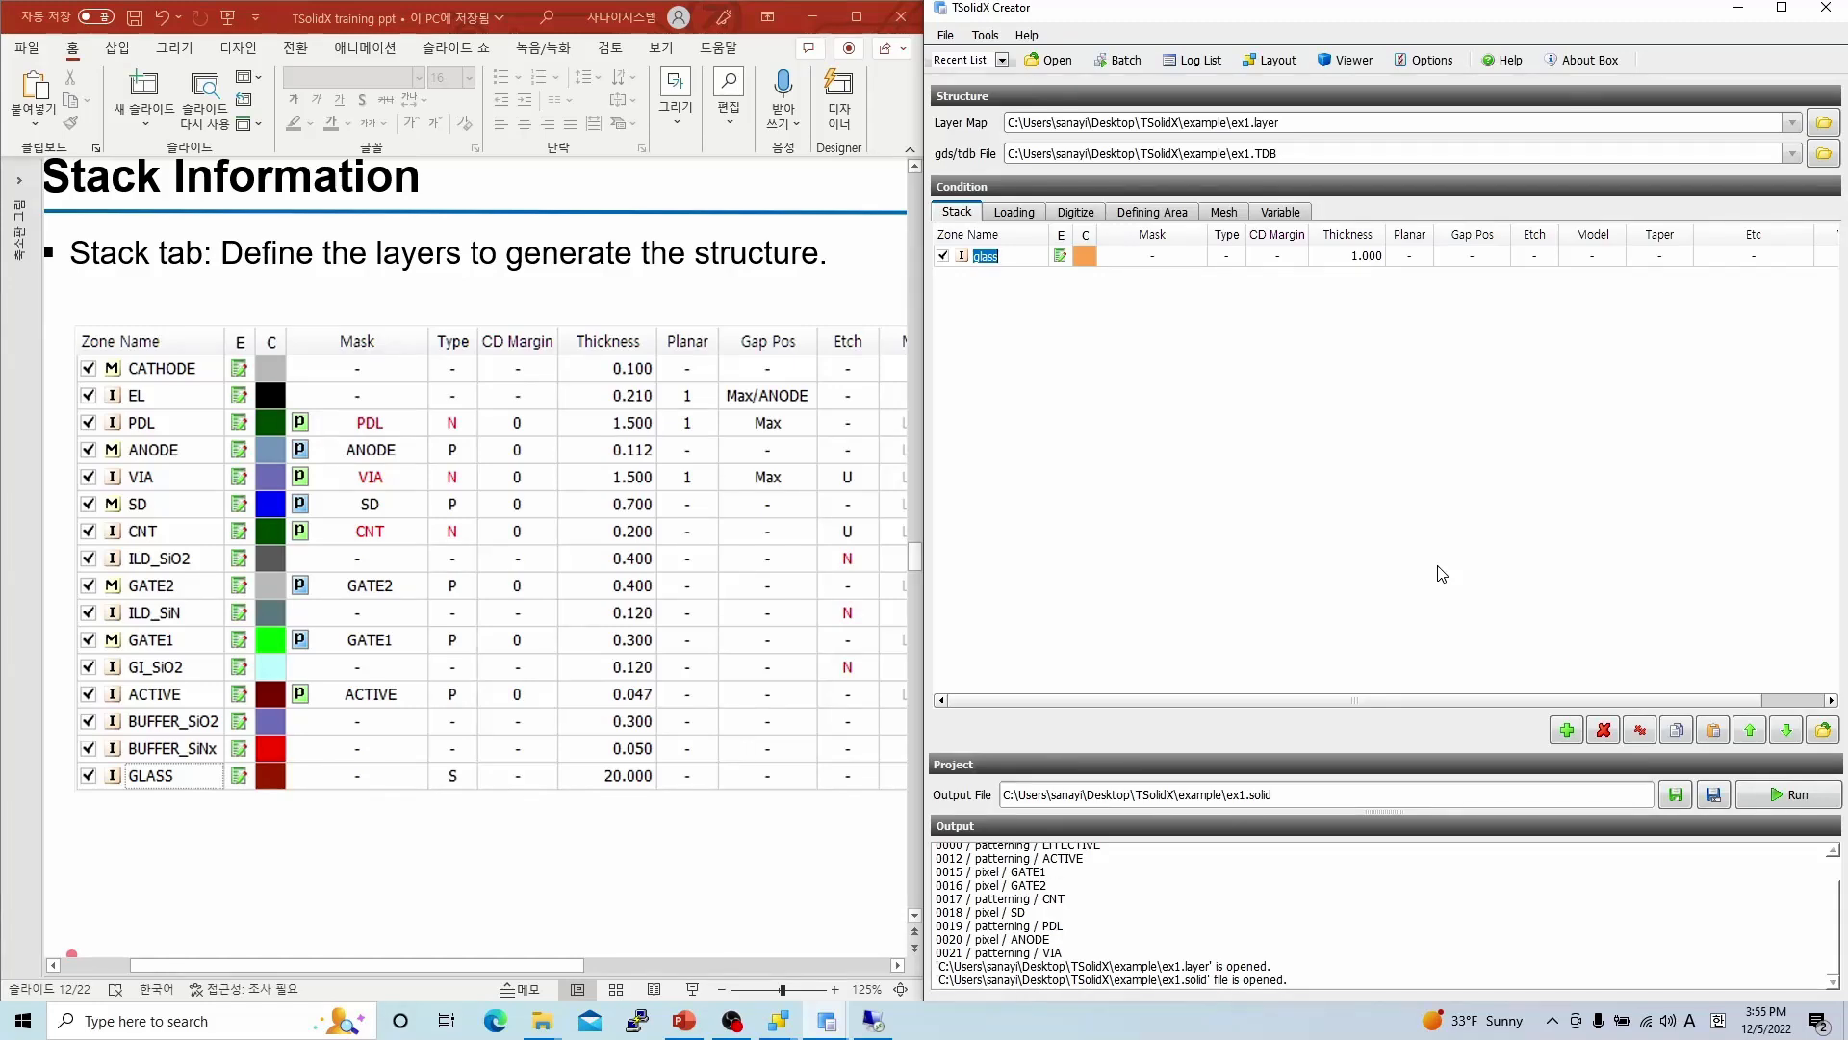
- Add two insulator zones above glass in the stack, named Buffer_SiNx and Buffer_SiO2
click(1569, 729)
text(Bu)
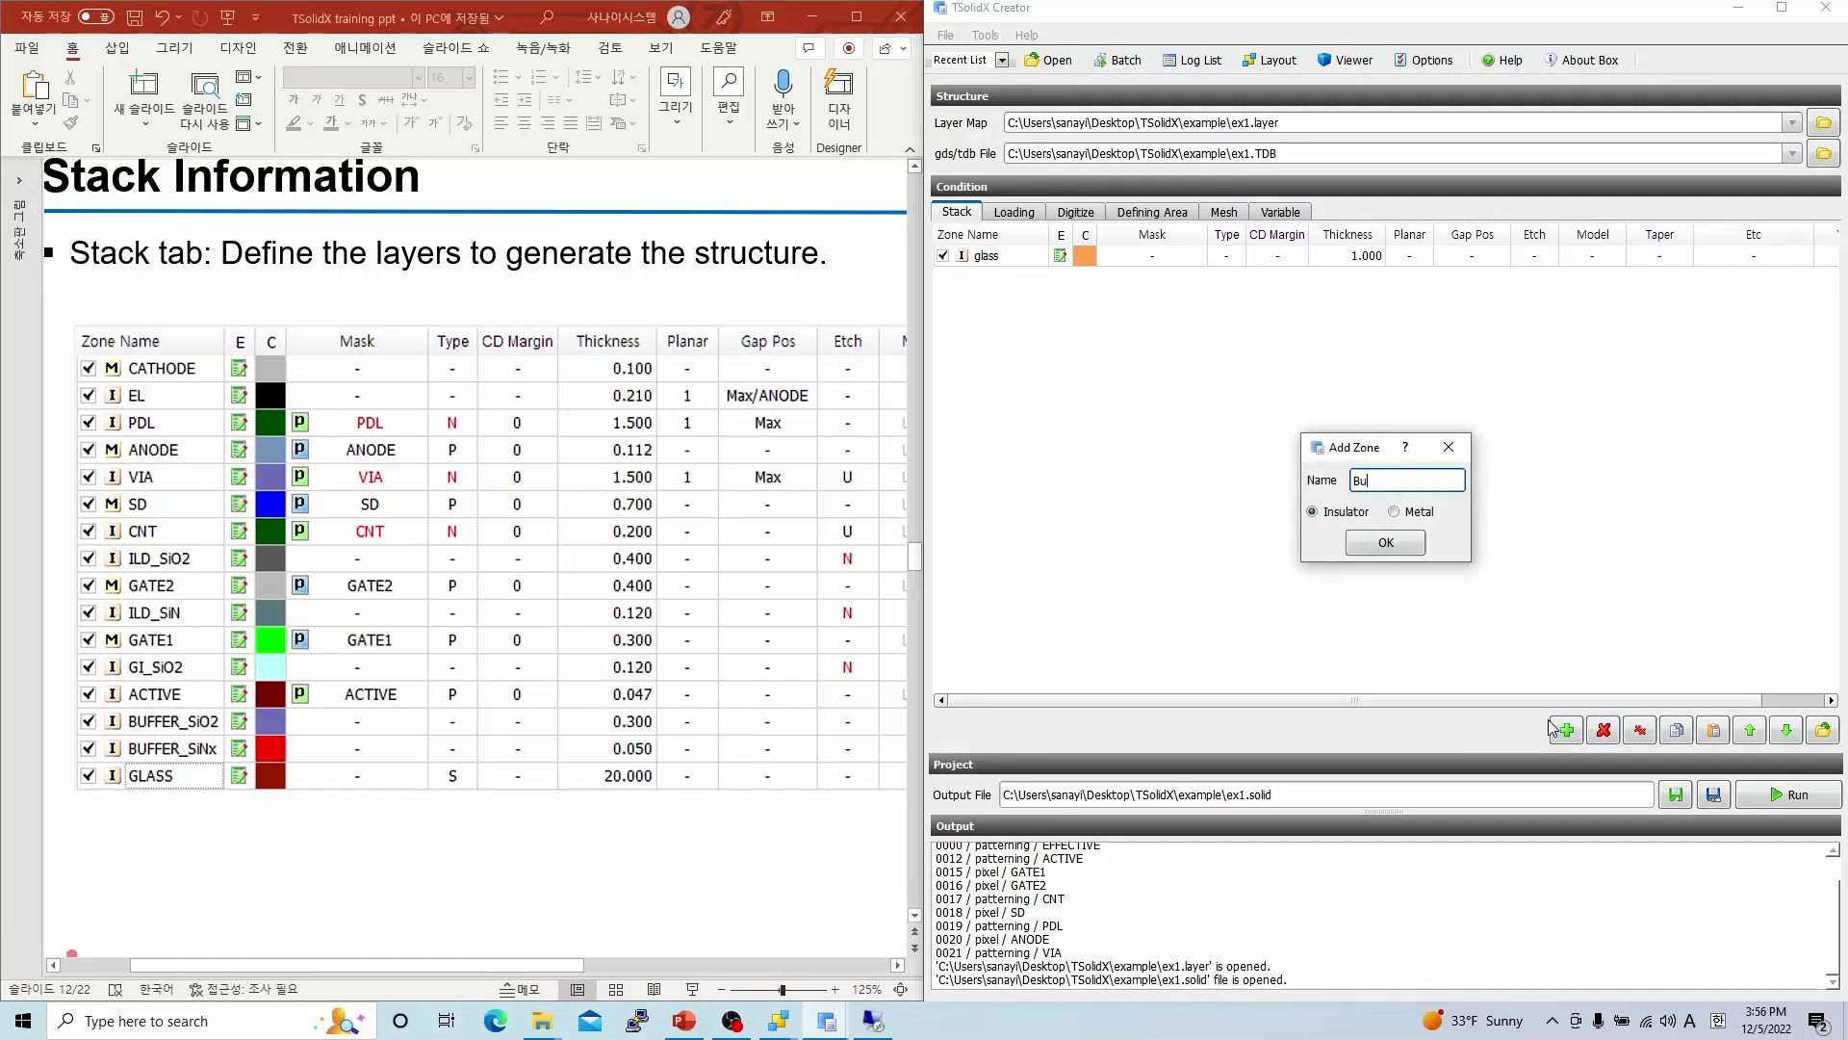
text(ffer_SiNx)
key(Return)
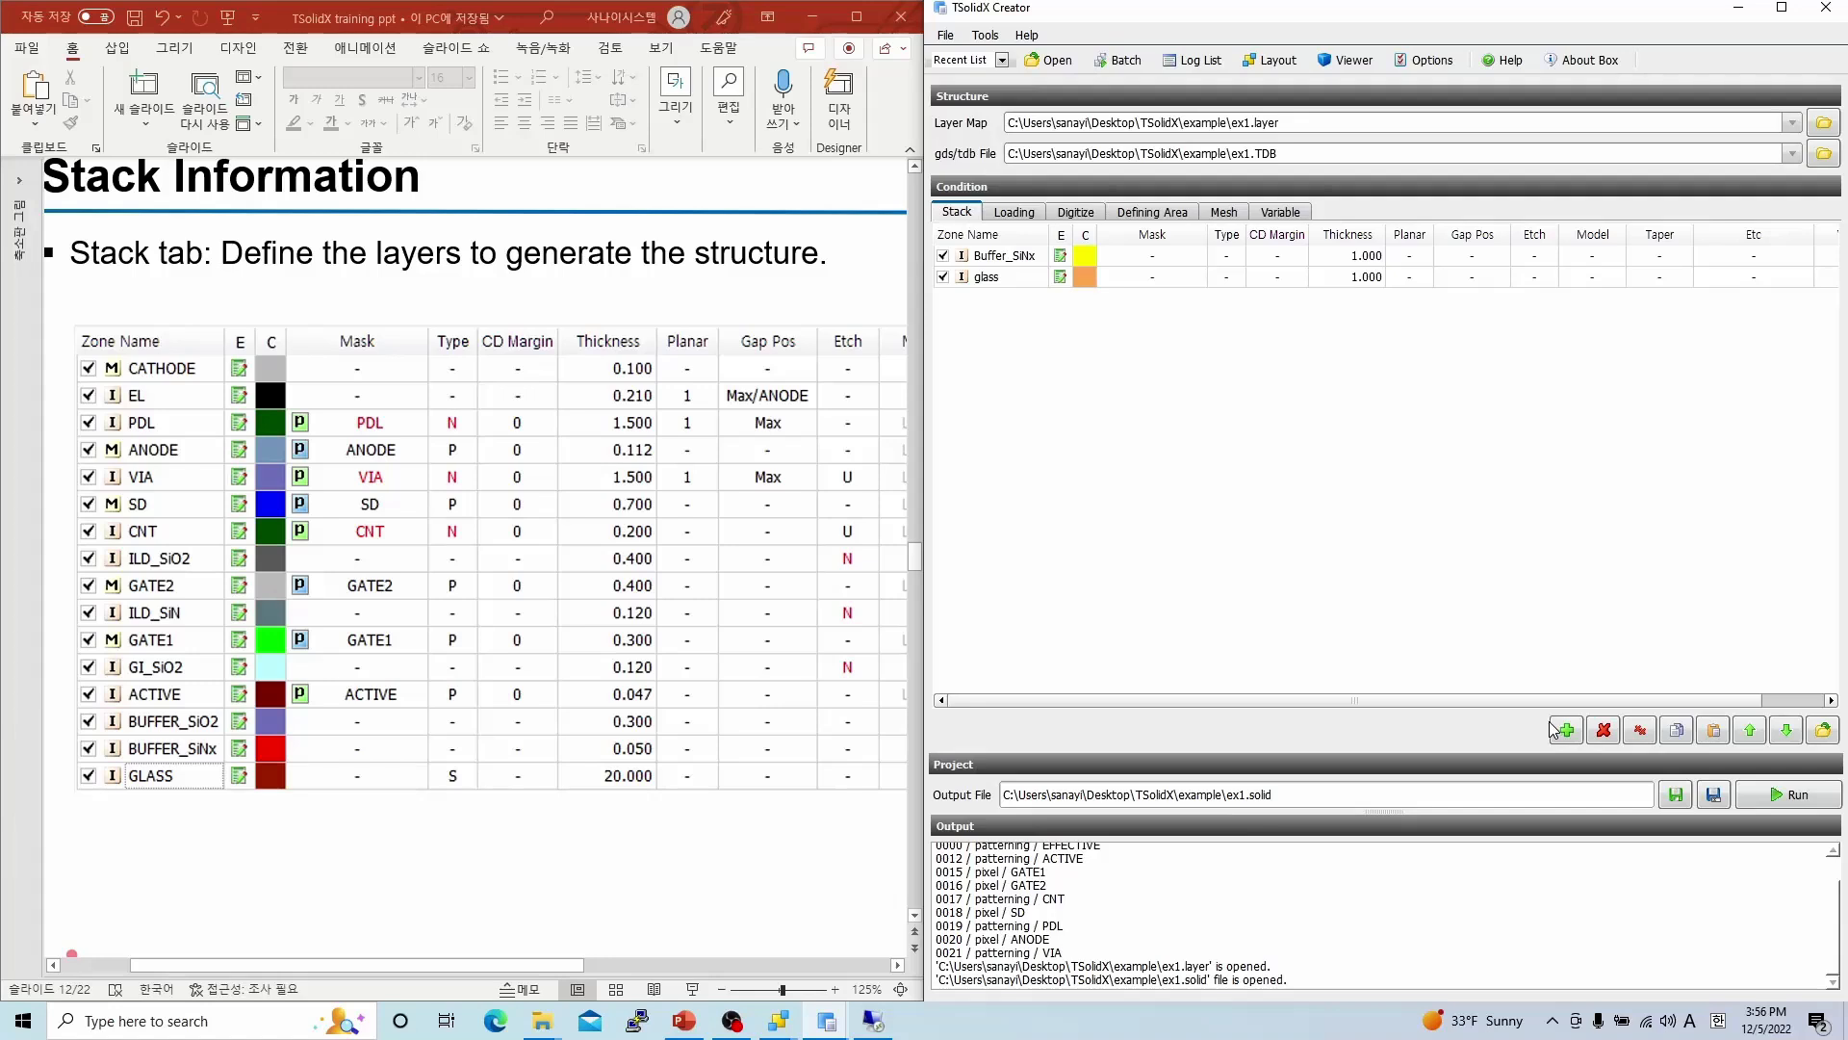
click(1561, 730)
text(Buf)
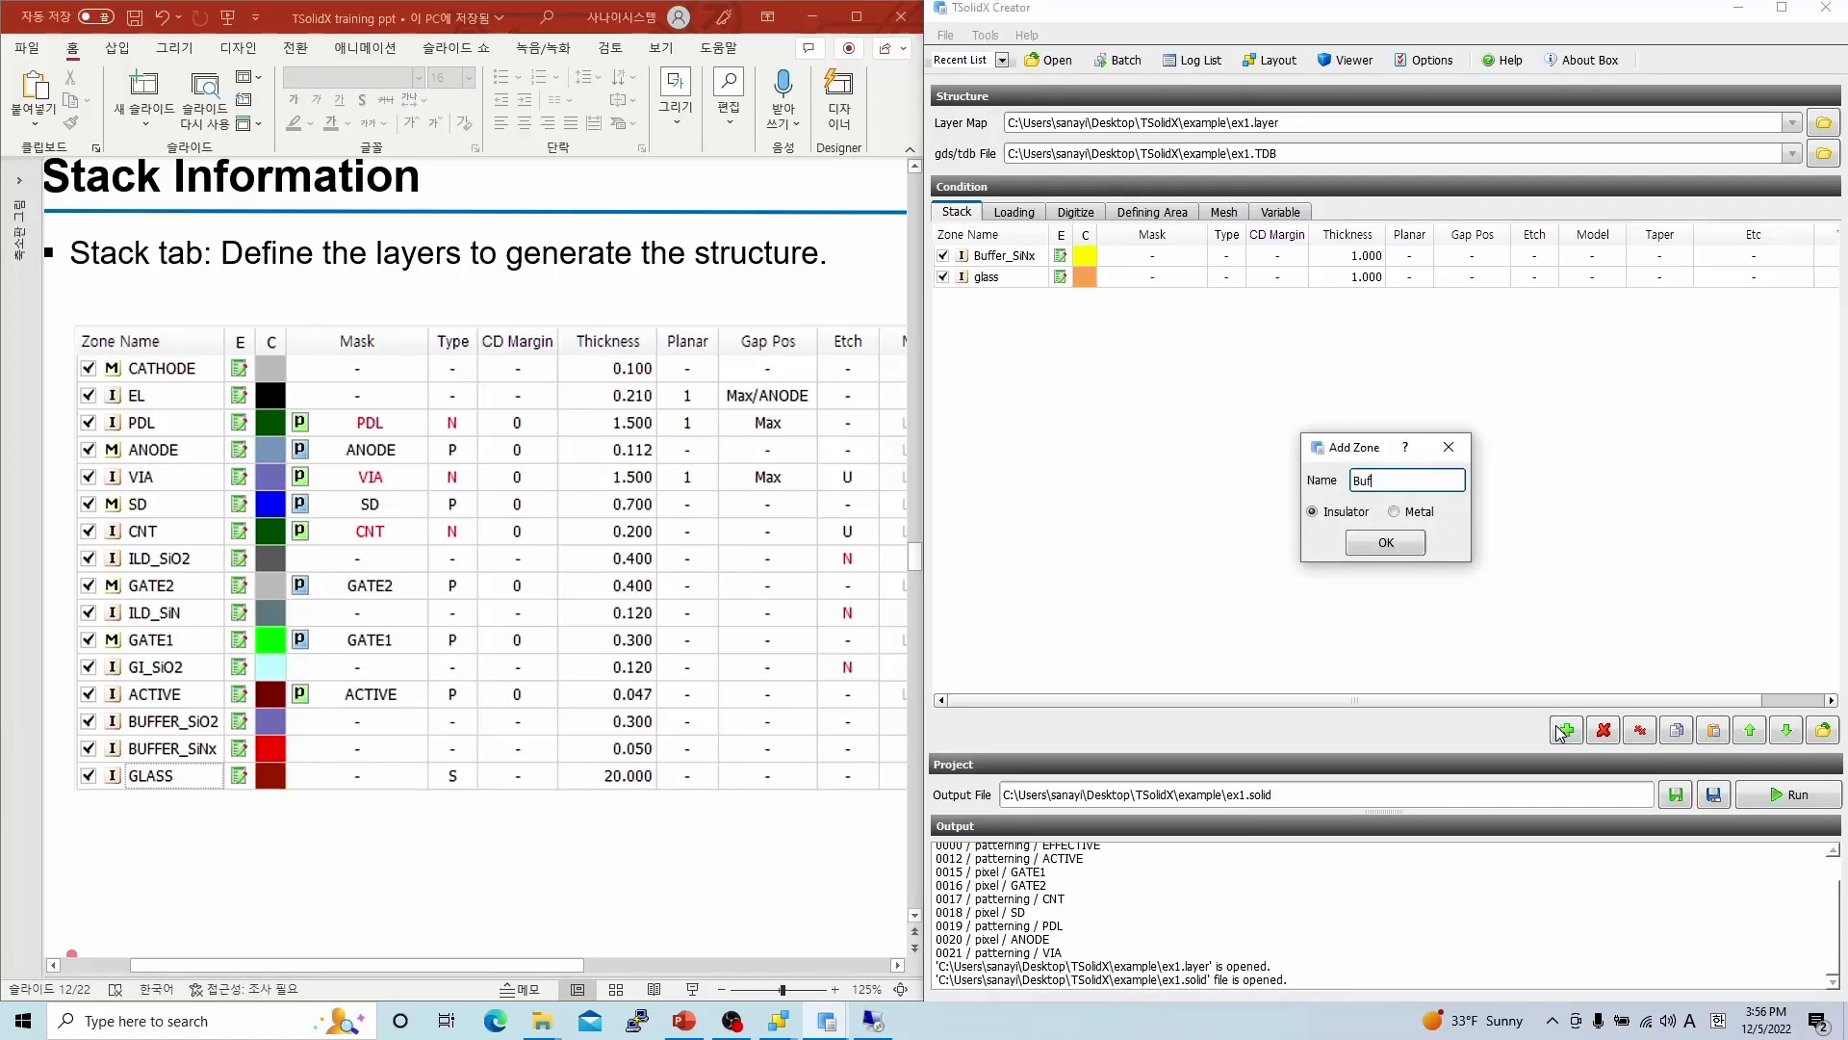
text(fer_SiO2)
key(Return)
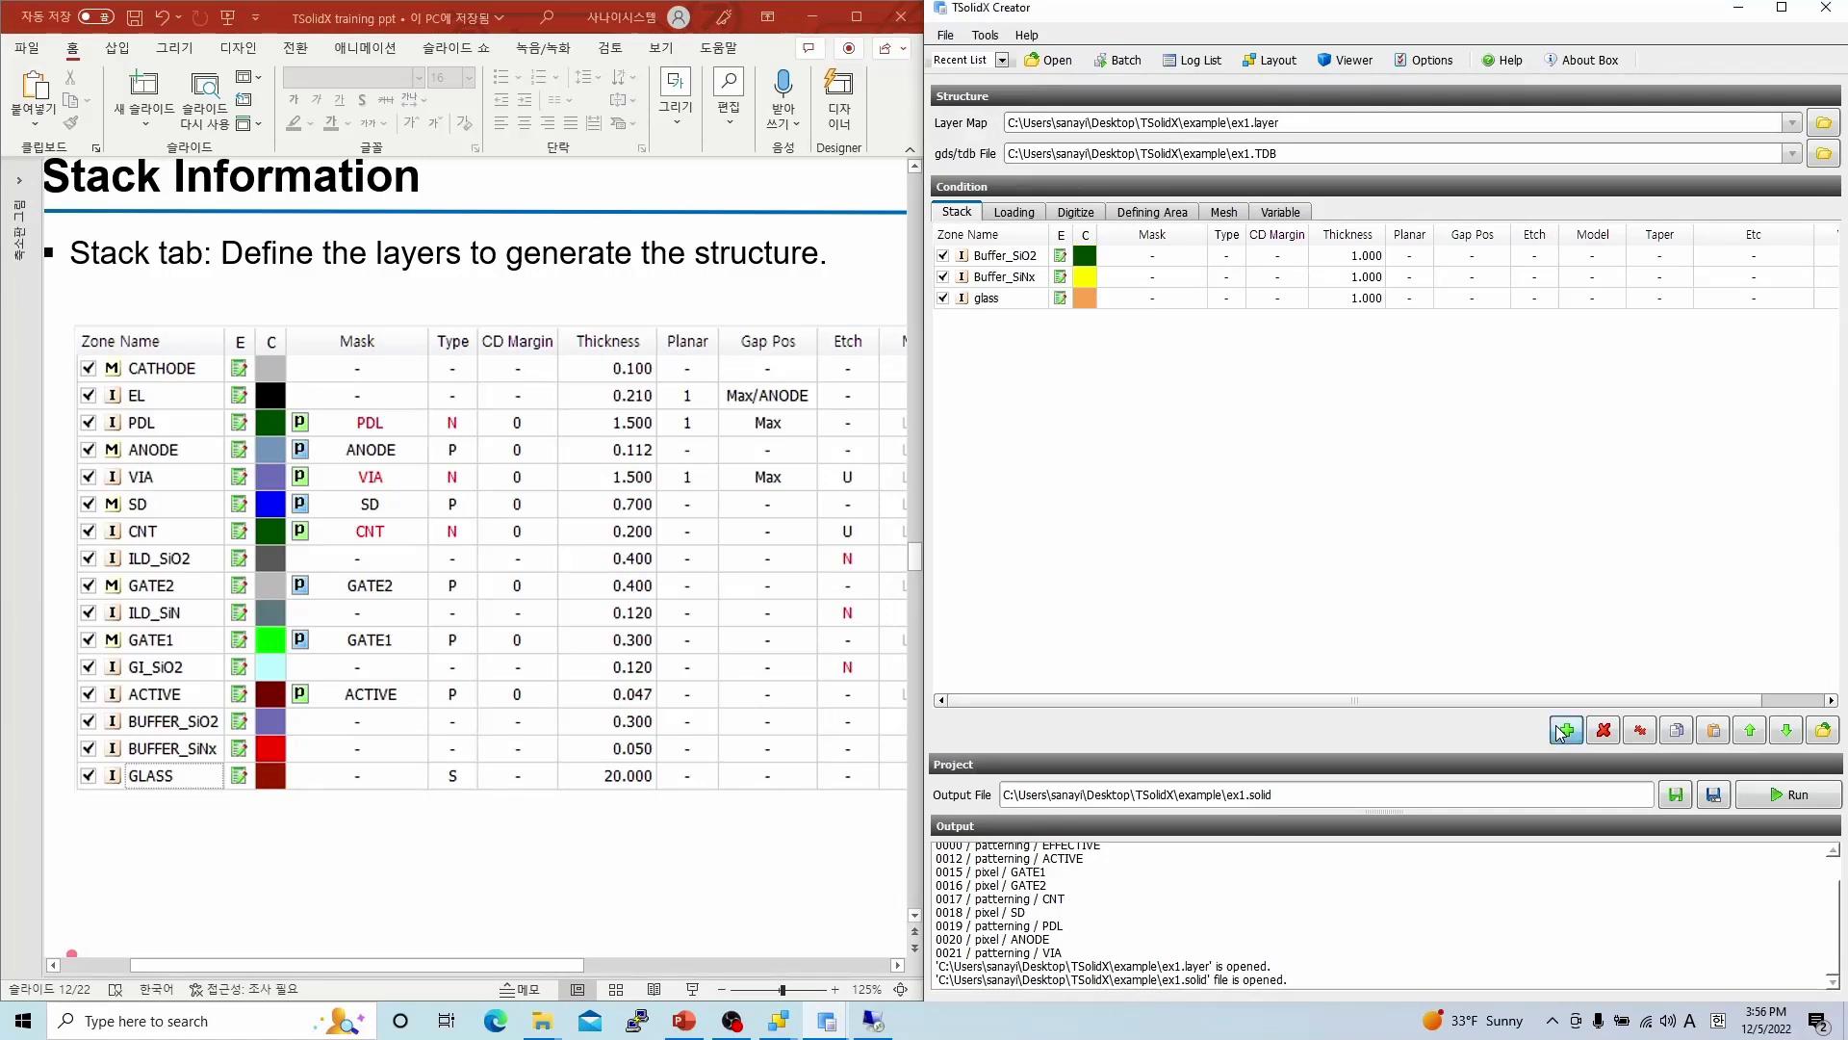
- Add the insulator zones Active and GI_SiO2 on top of Buffer_SiO2
click(1560, 730)
text(Active)
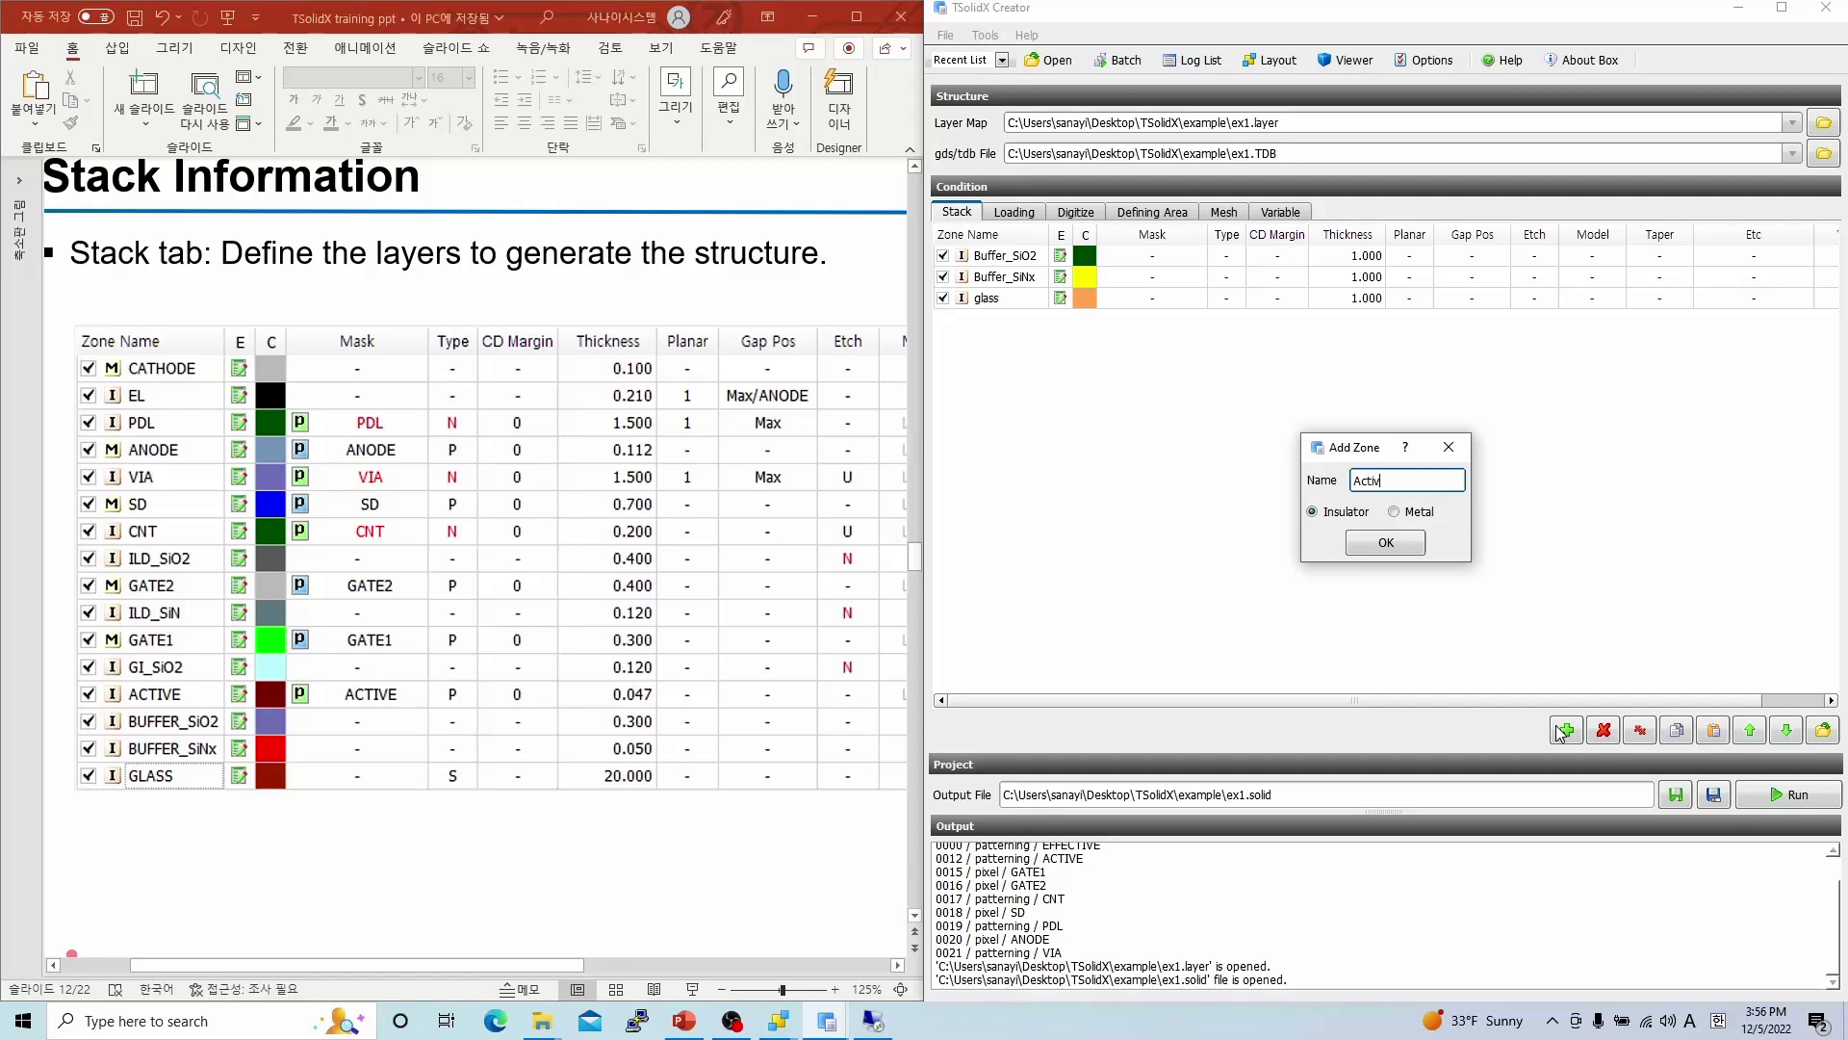
key(Return)
click(1559, 729)
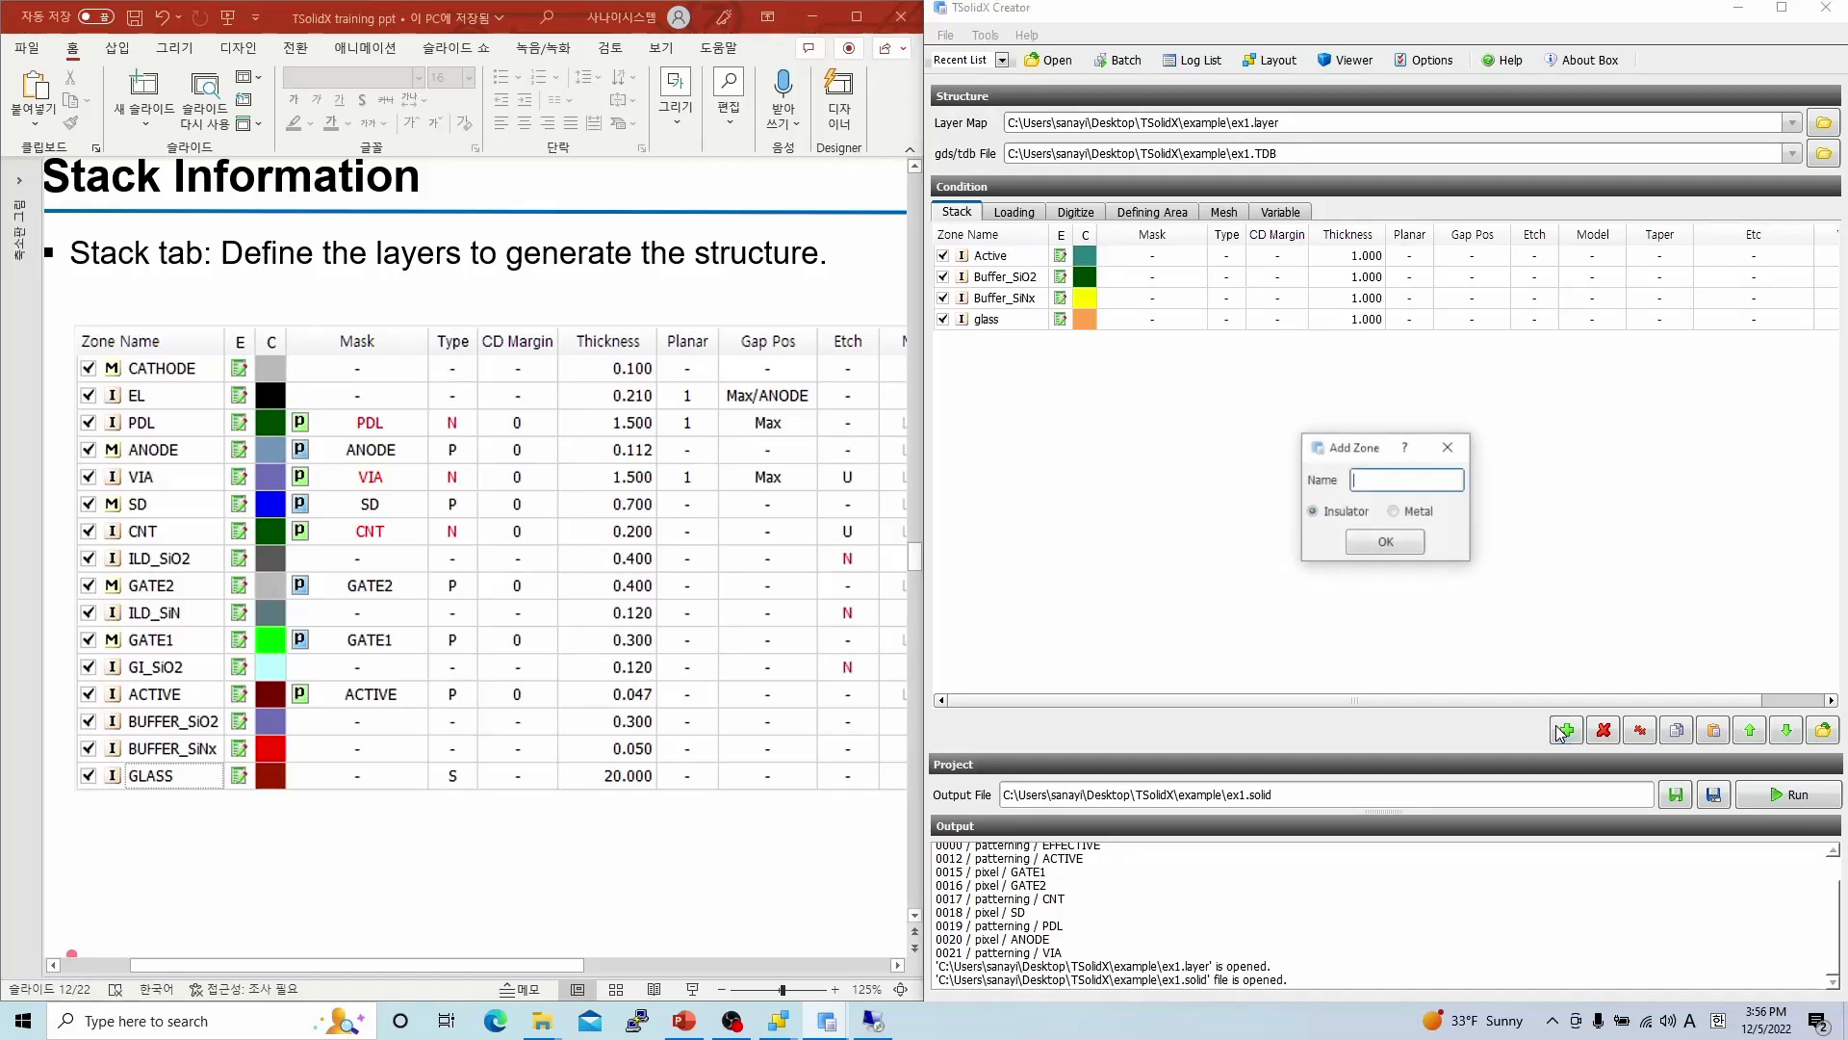
text(GI_)
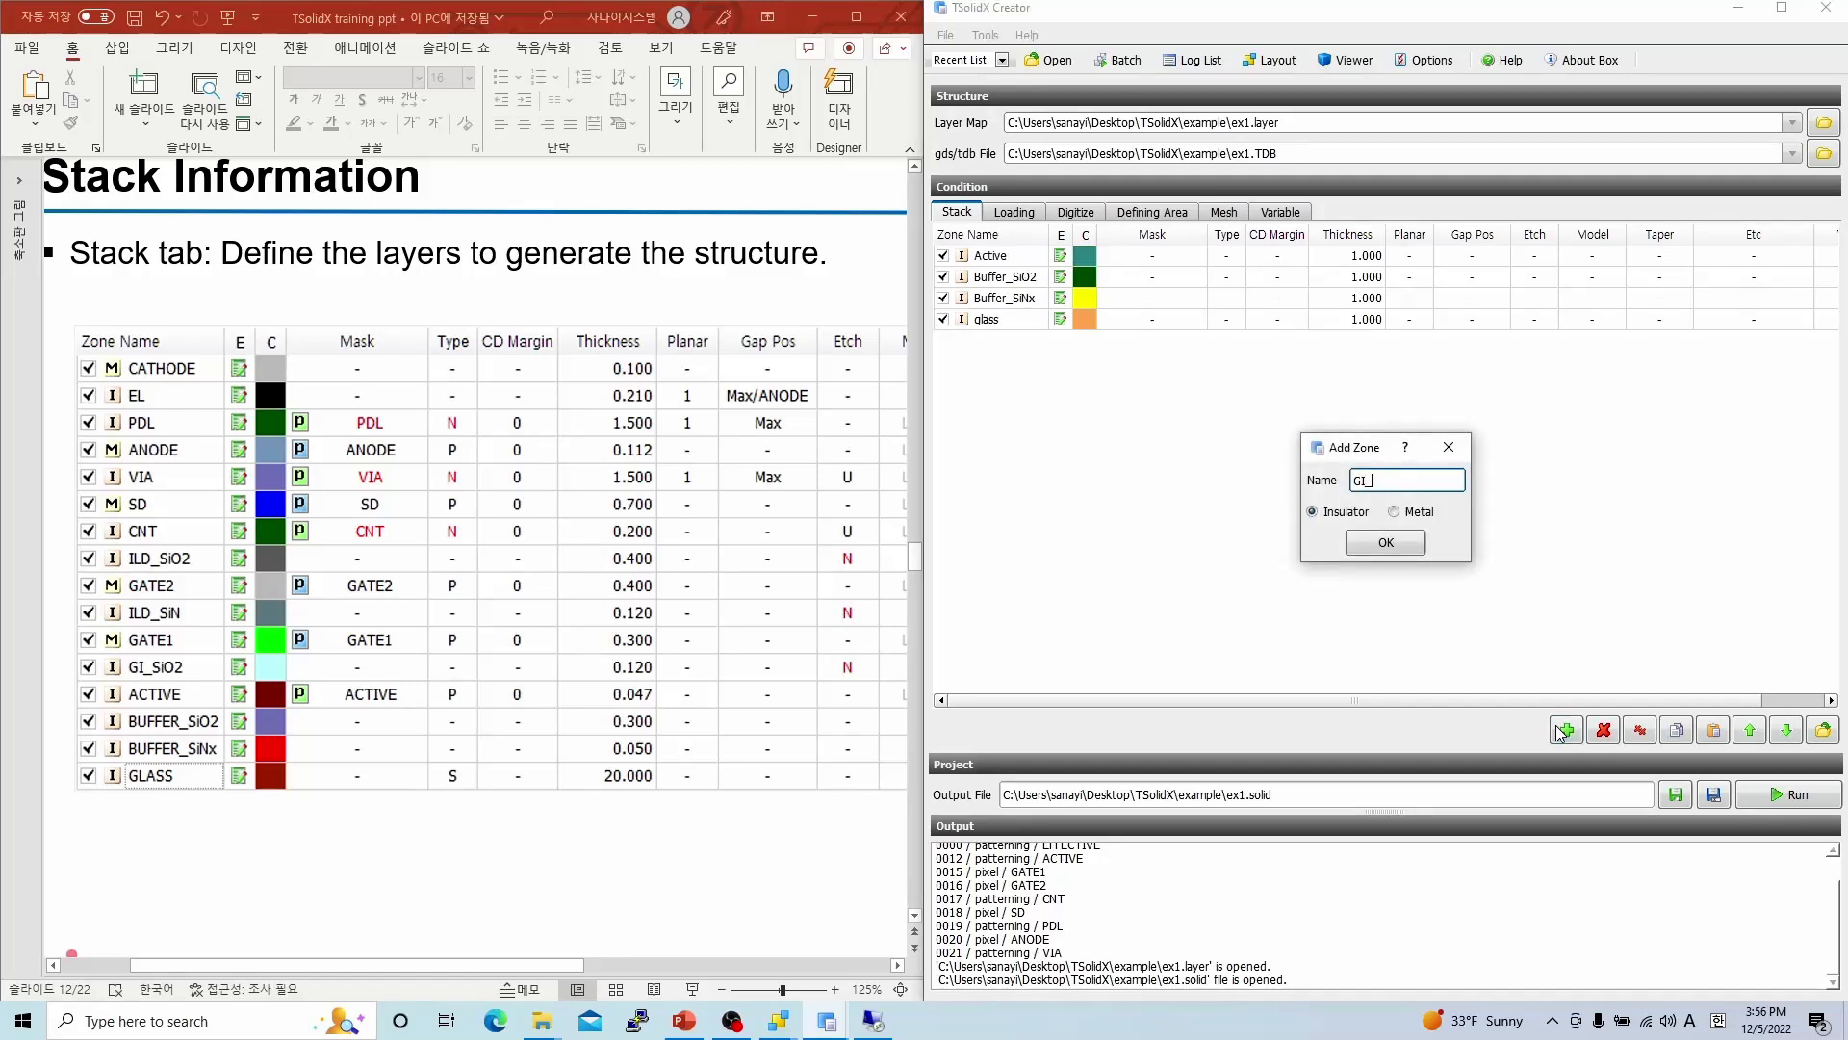
text(SiO2)
key(Return)
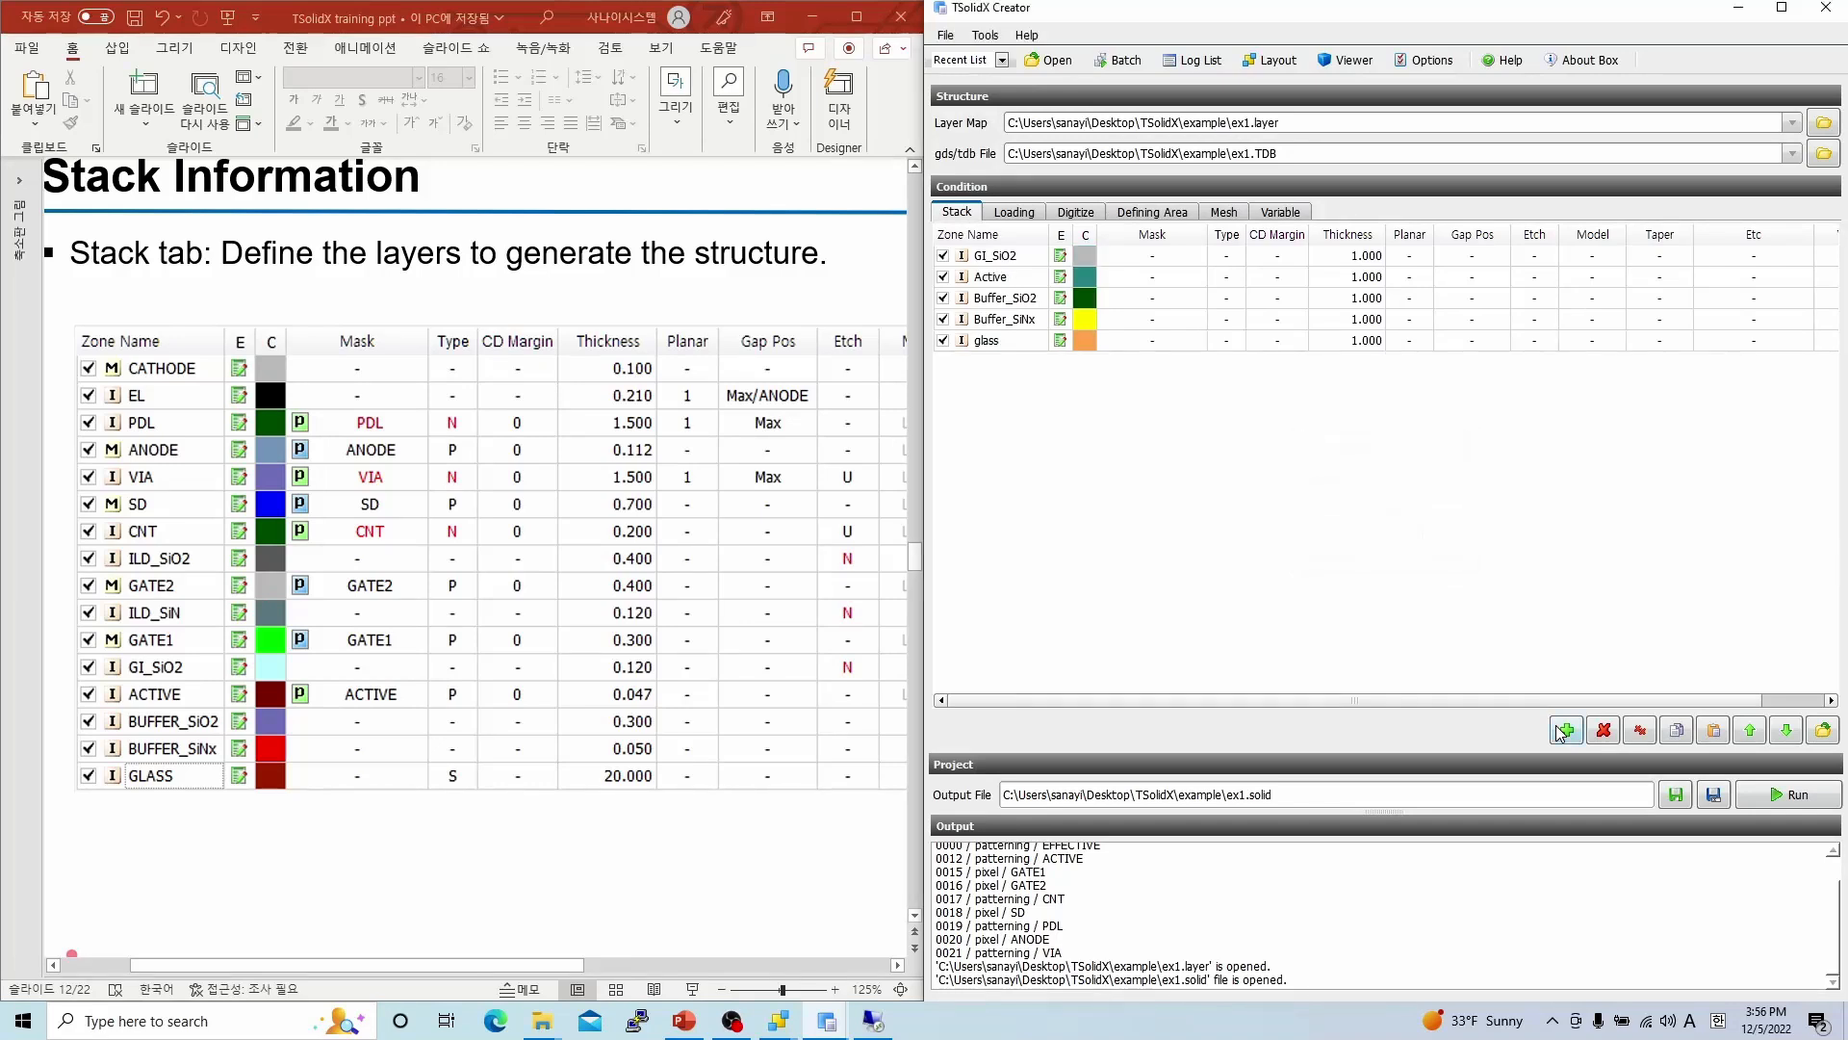
- Add a metal zone named Gate1 above GI_SiO2, followed by an insulator zone named ILD_SiN
click(1559, 729)
text(Gate)
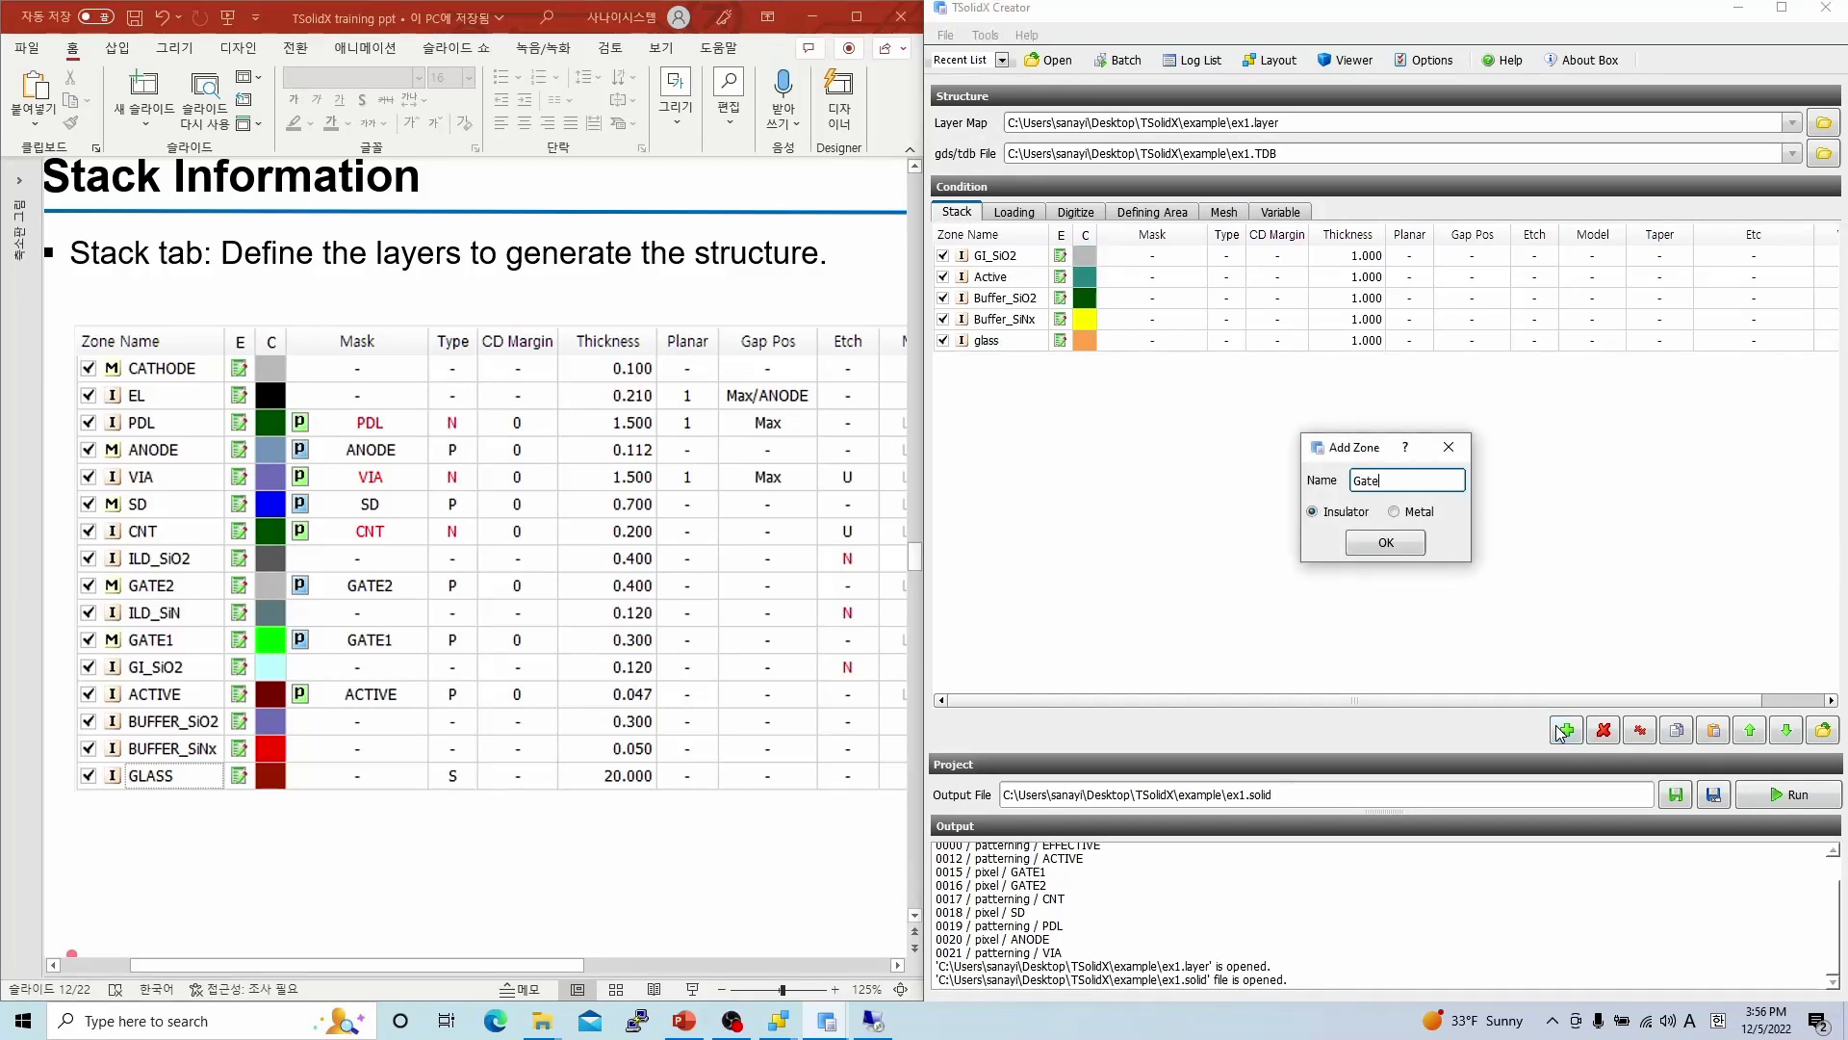
text(1)
click(1409, 522)
click(1386, 542)
click(1567, 732)
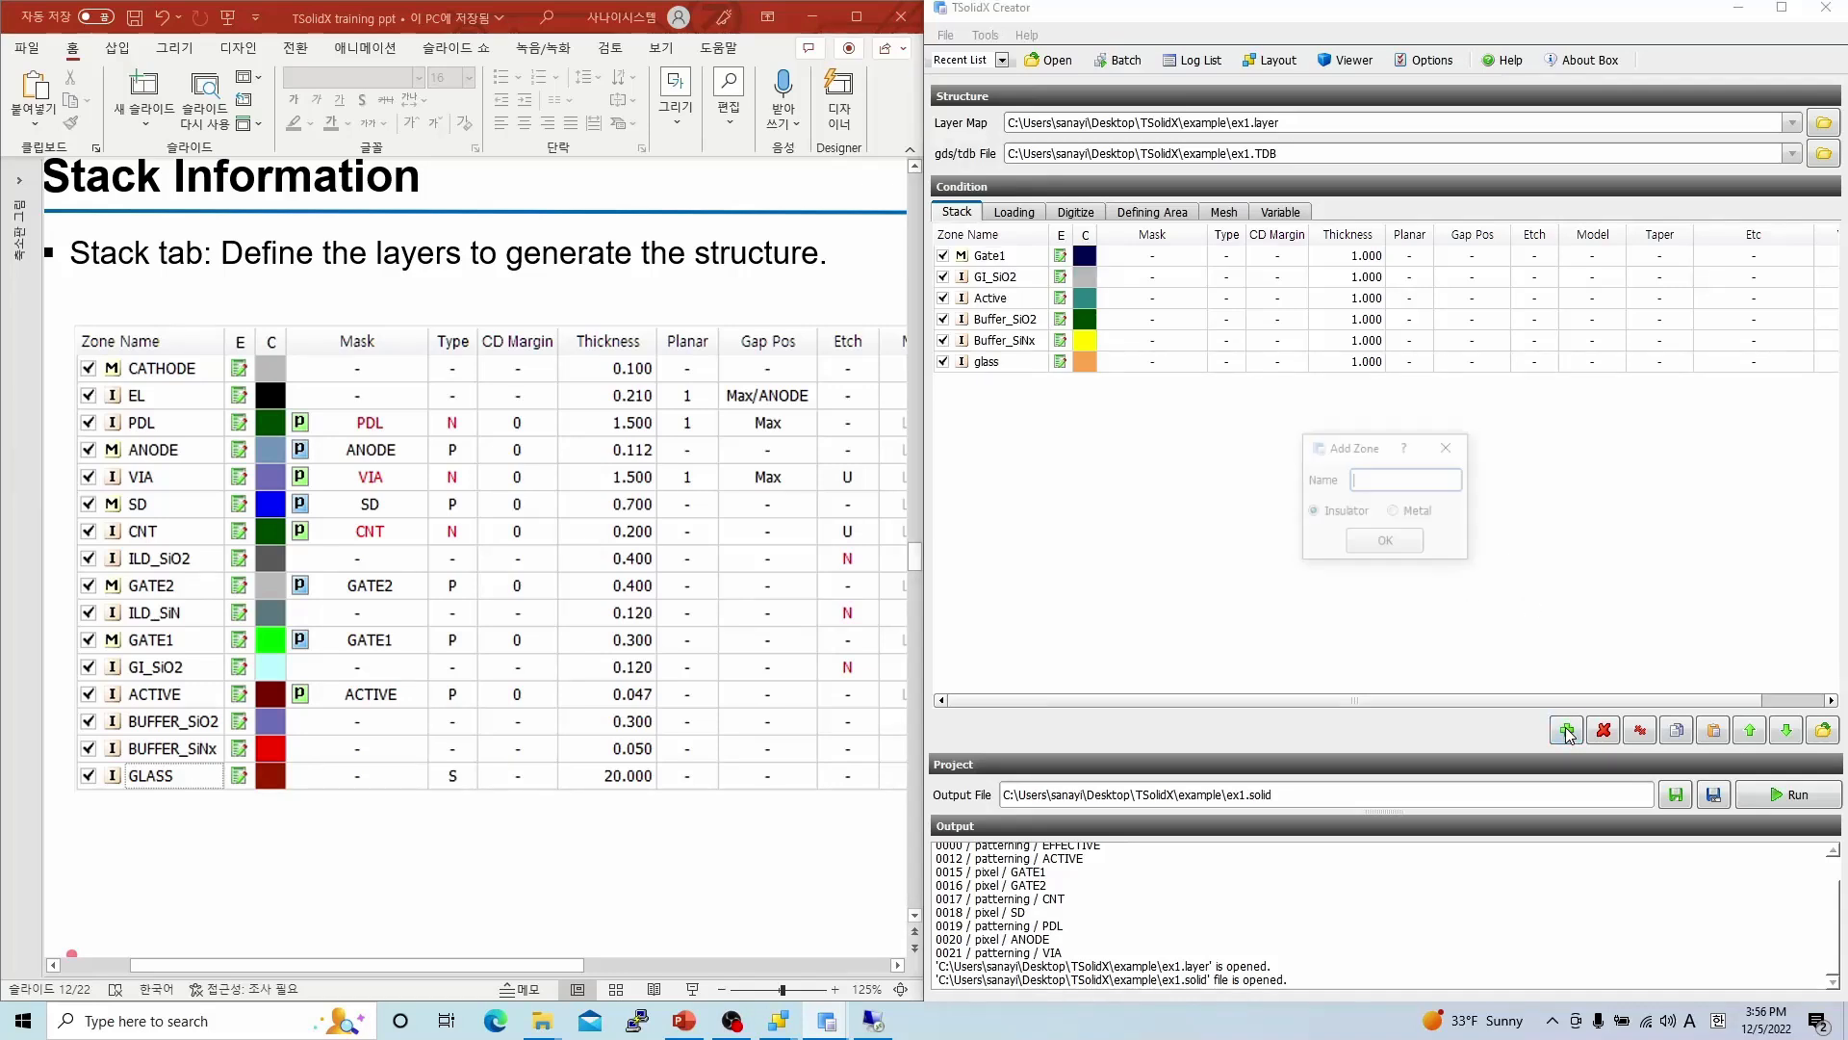
text(ILD_S)
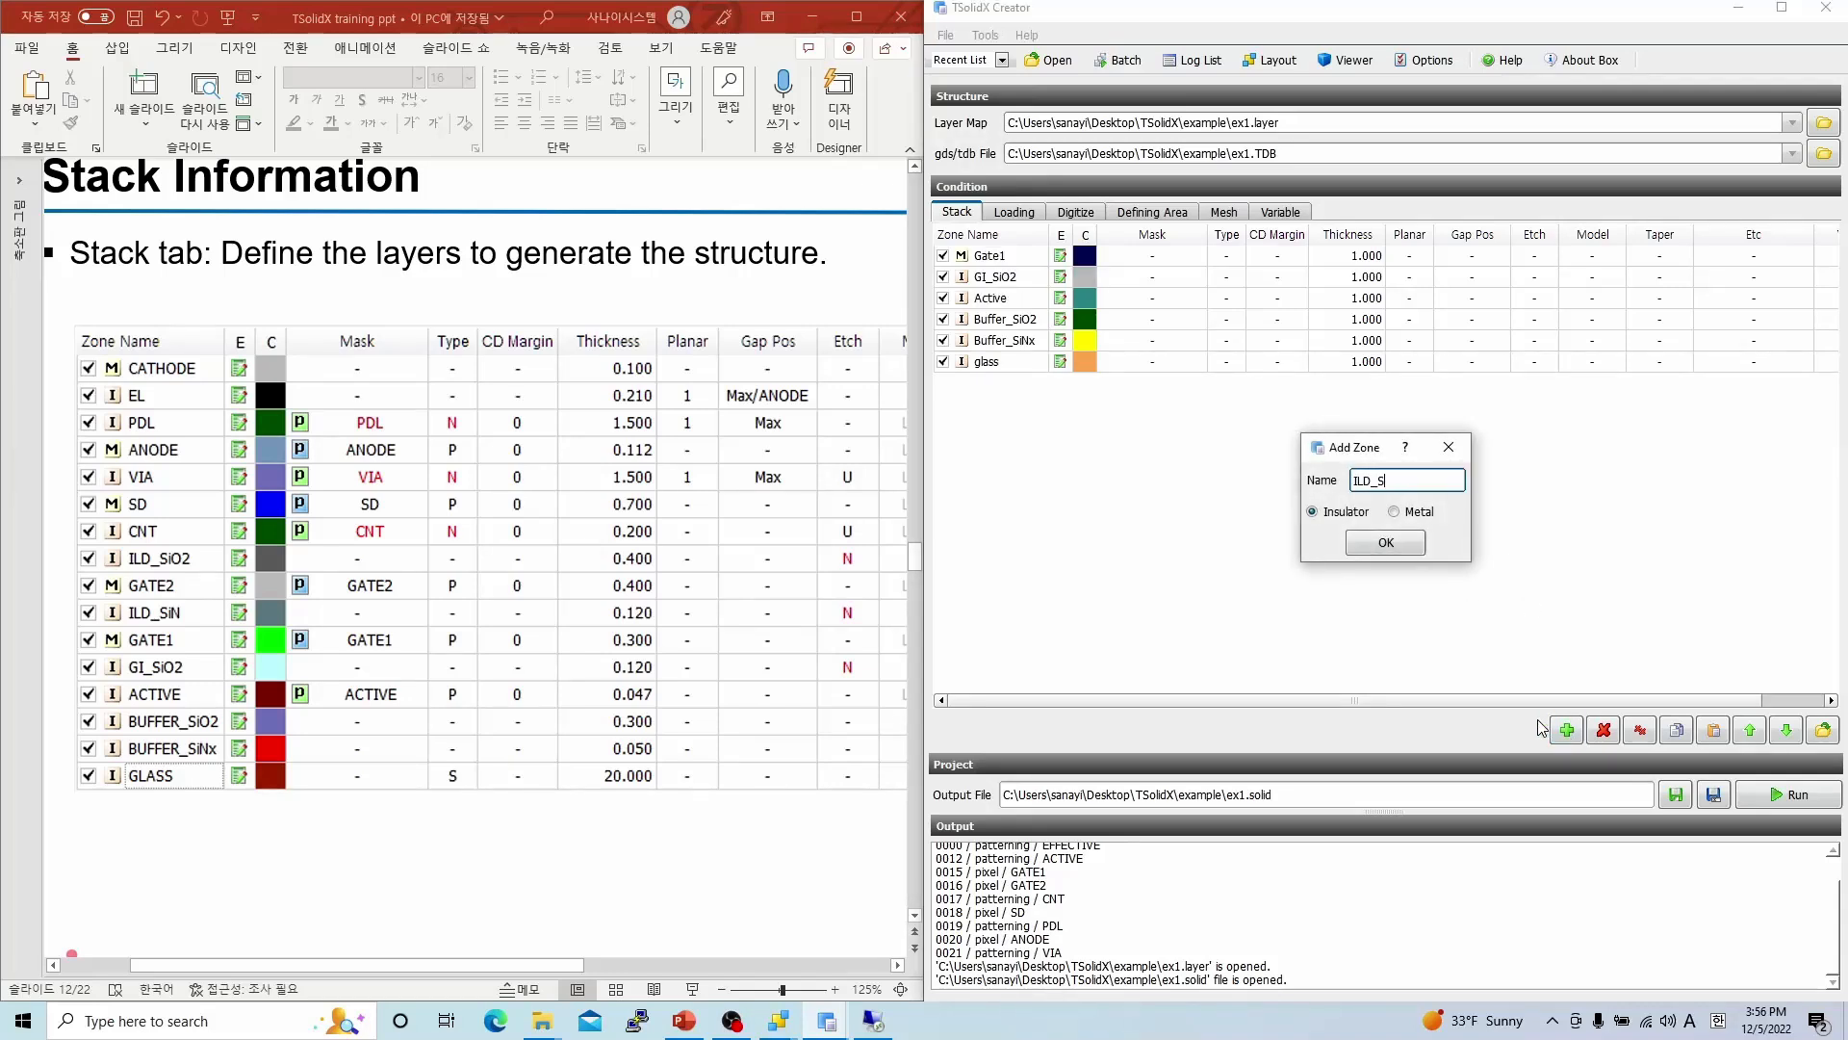
text(iN)
key(Return)
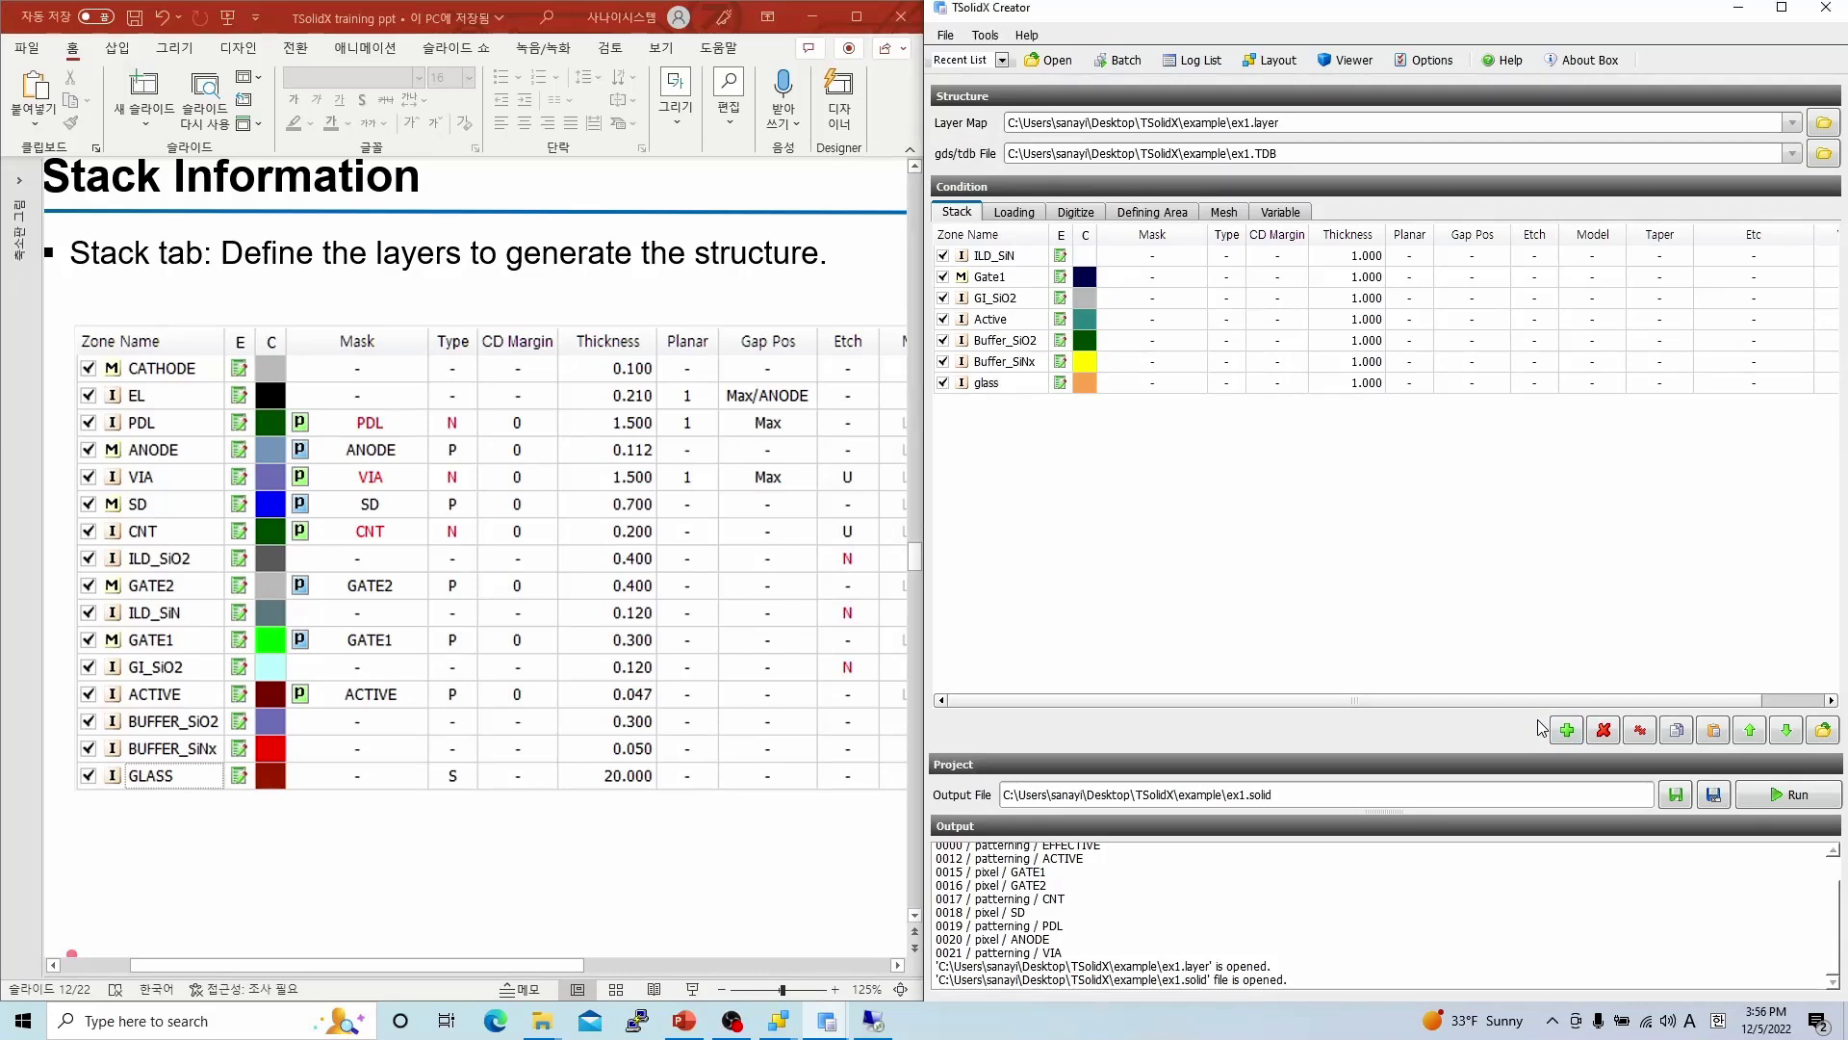
- Add a metal zone named Gate2 above ILD_SiN, followed by an insulator zone named ILD_SiO2
click(1567, 731)
text(Gate2)
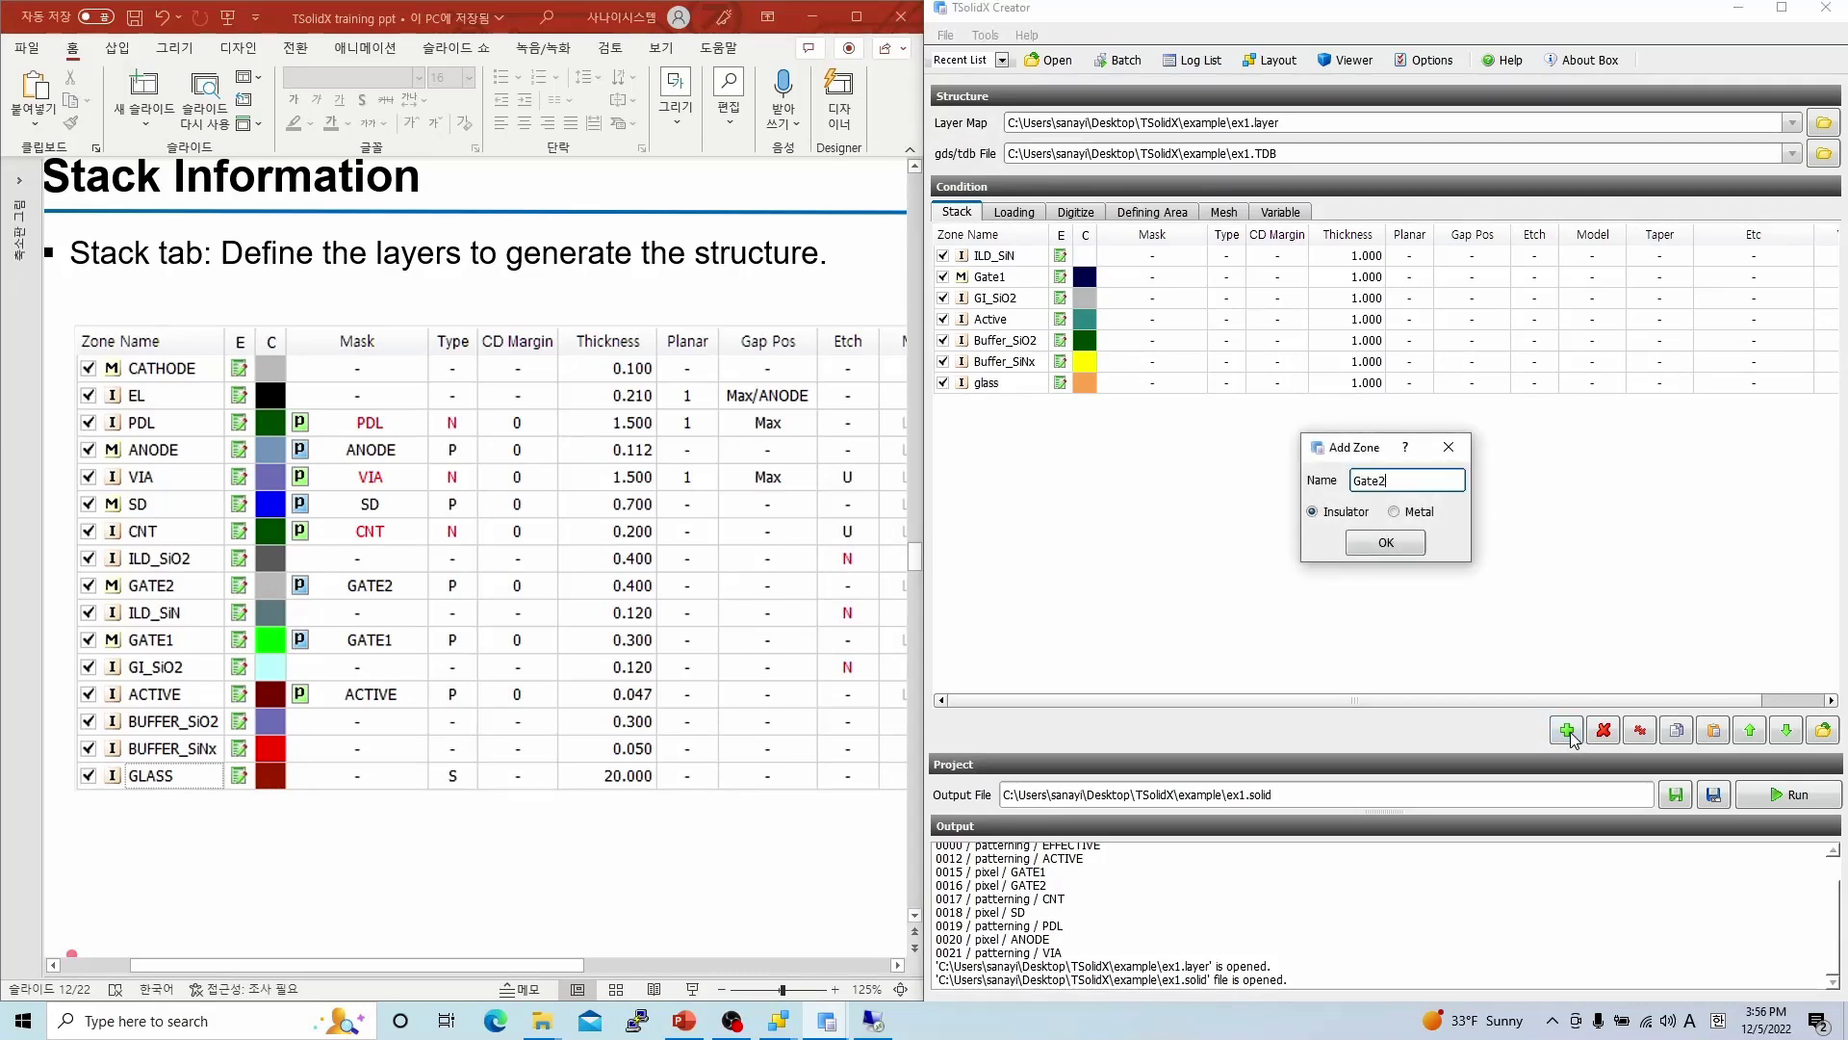
click(1393, 512)
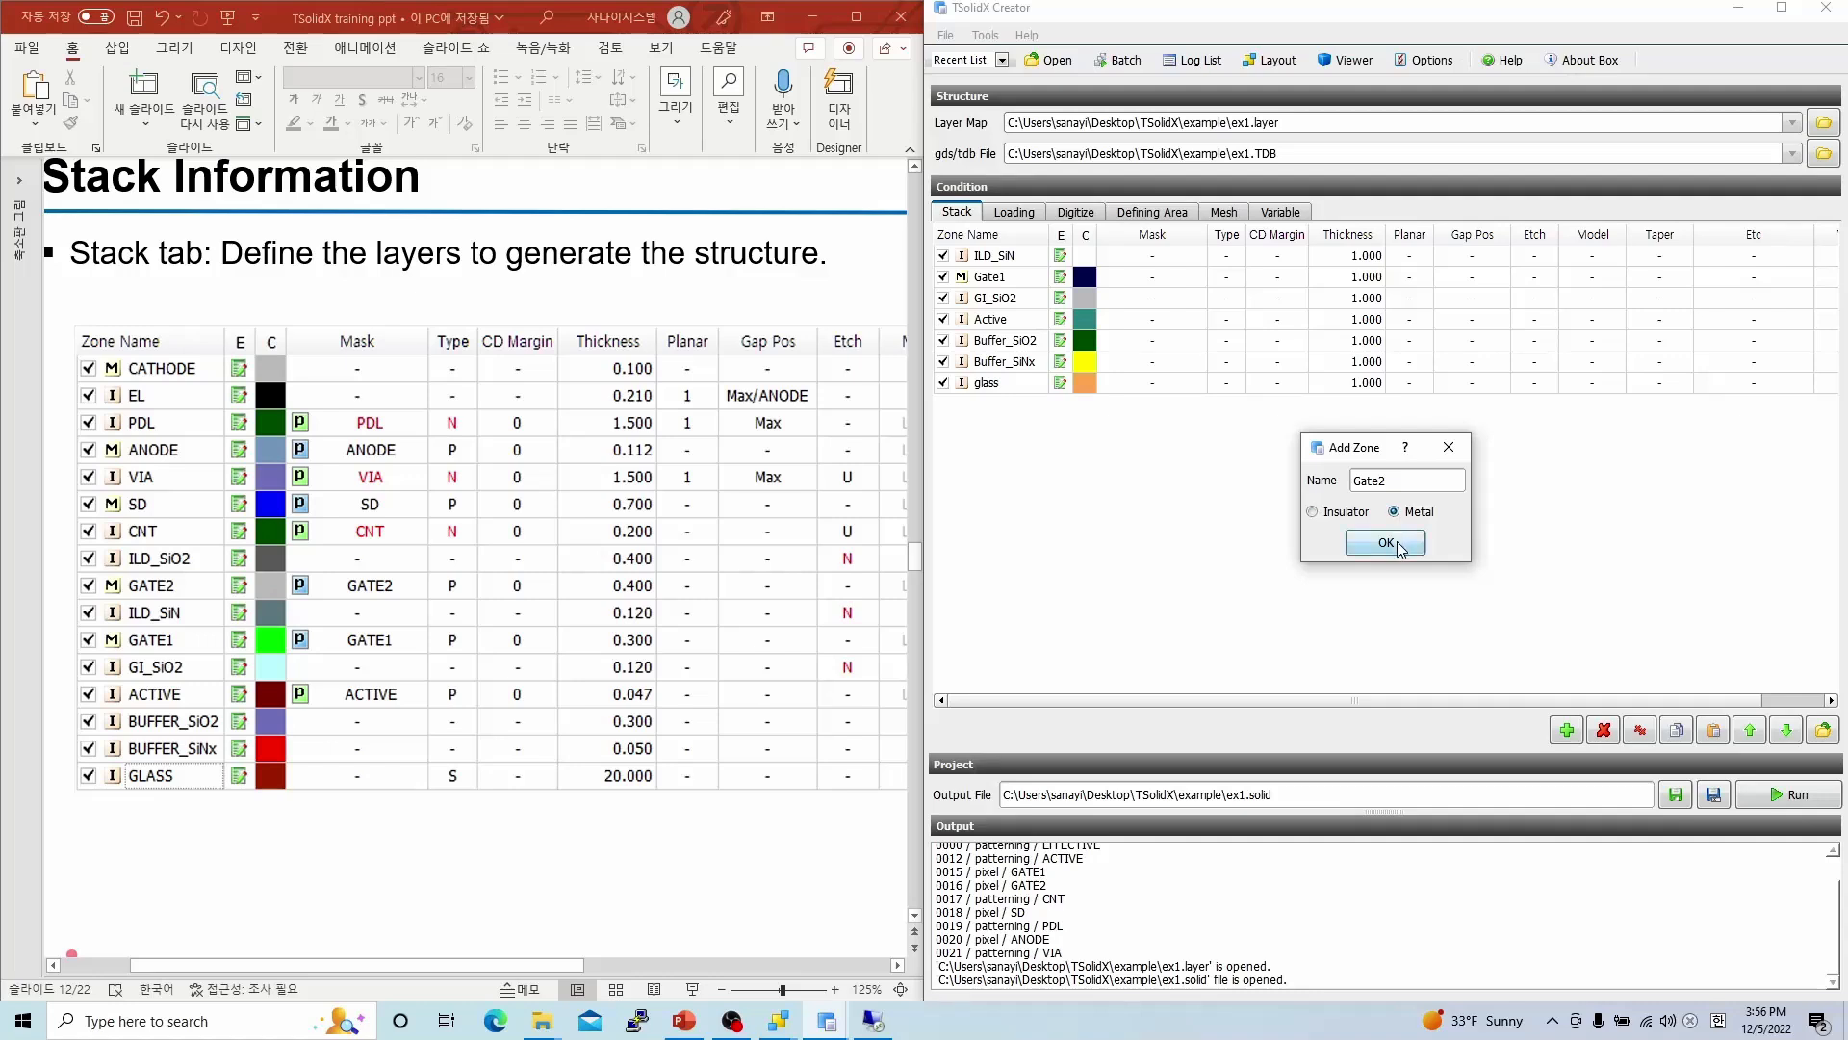
click(1398, 545)
click(1566, 730)
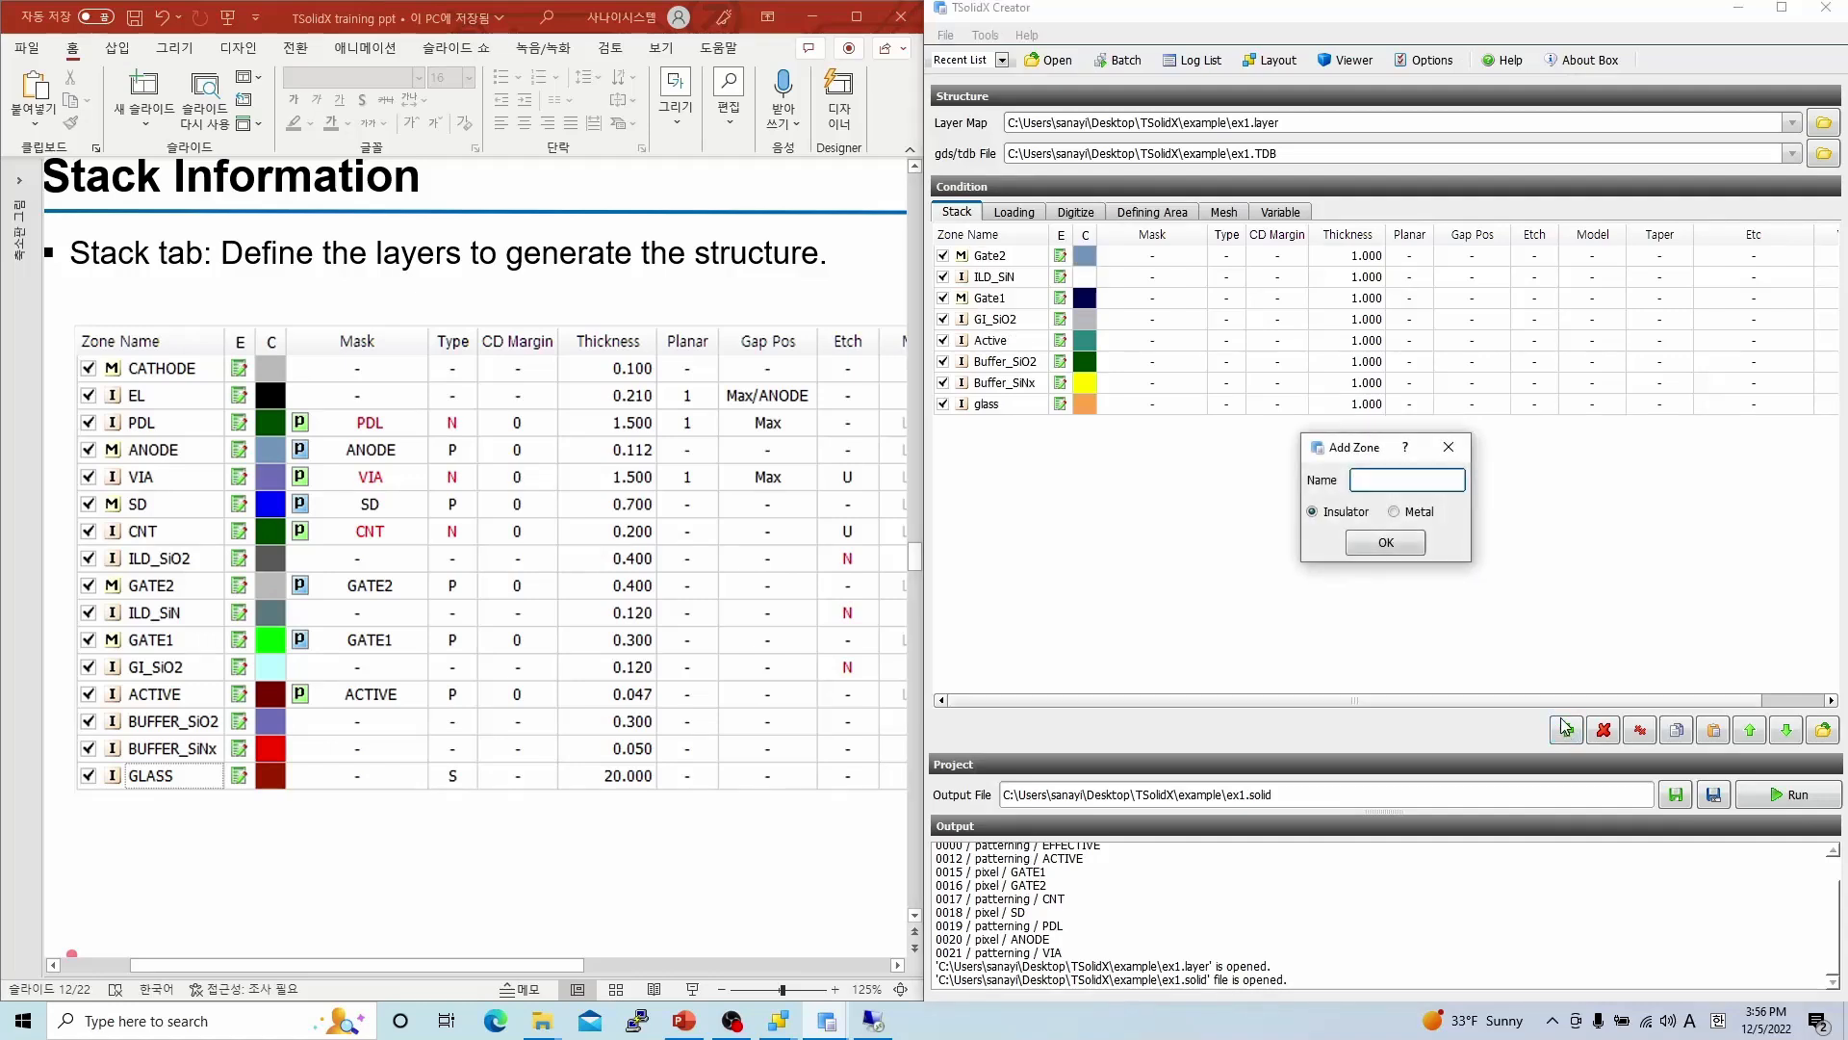
text(ILD_SiO2)
key(Return)
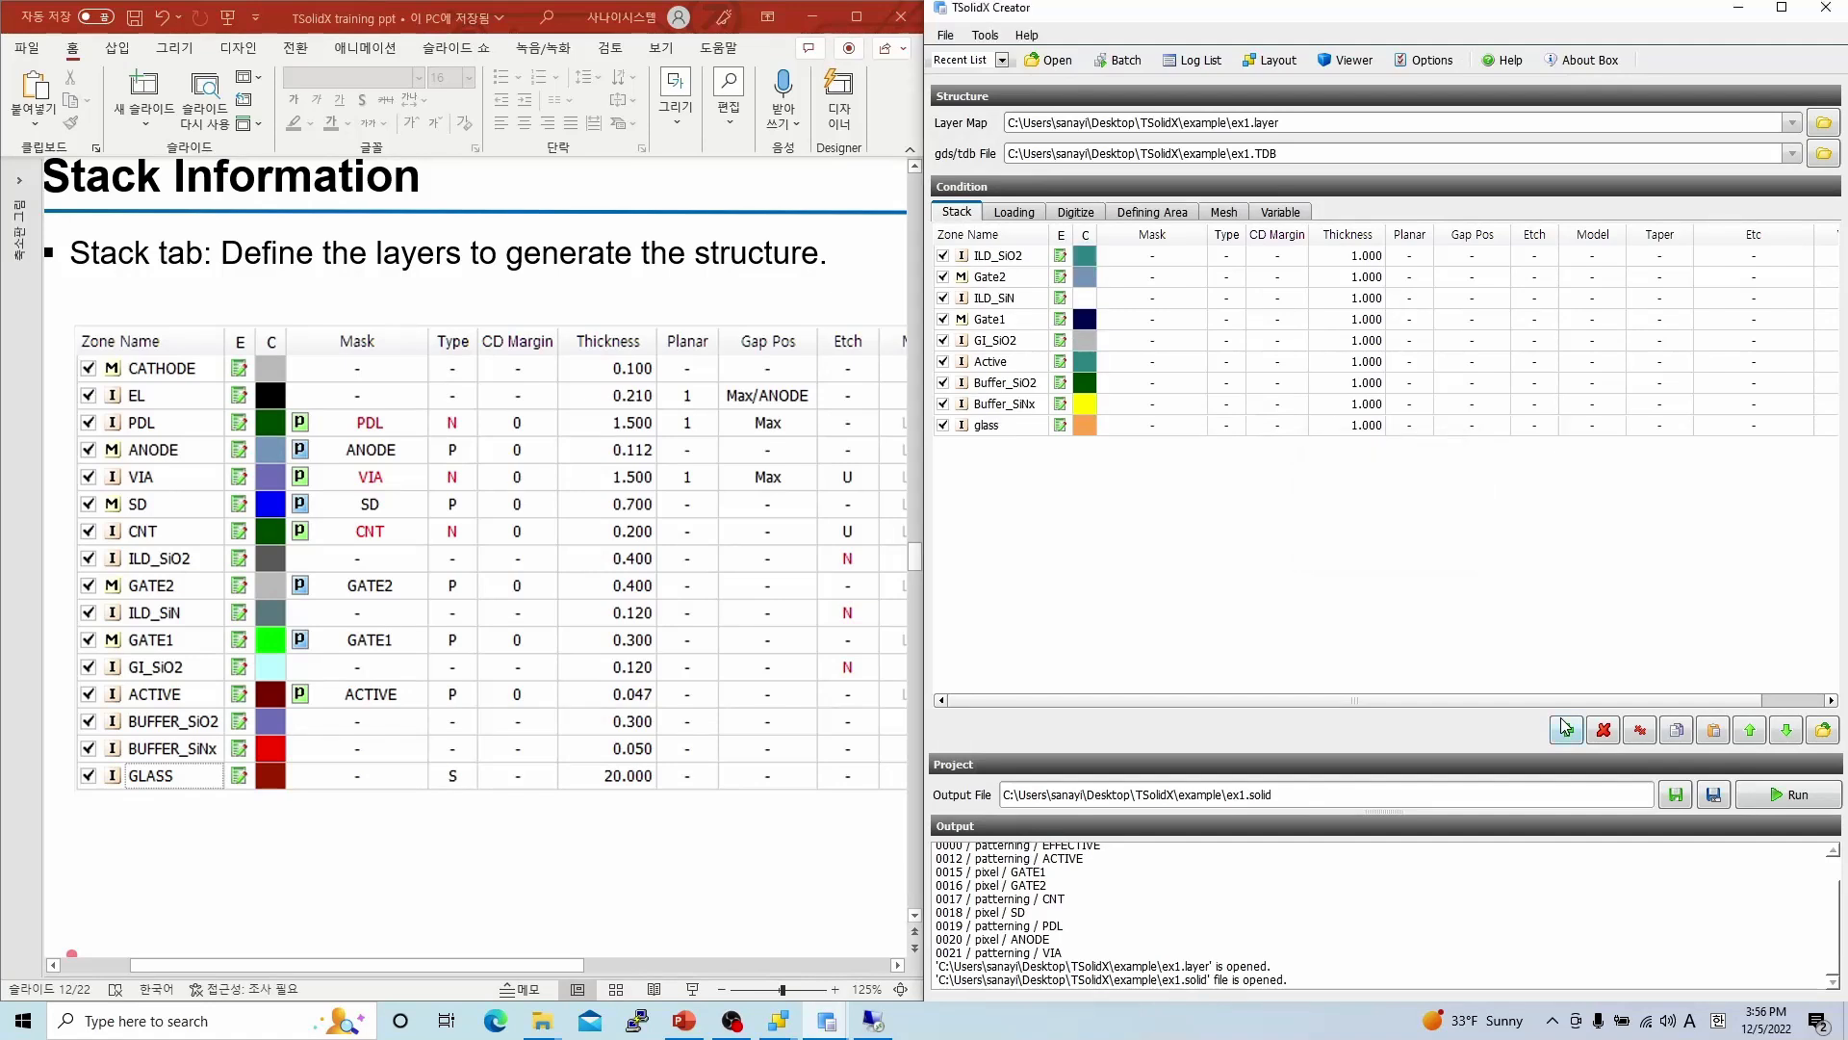
- Add an insulator zone named CNT above ILD_SiO2 and a metal zone named SD on top of it
click(1566, 729)
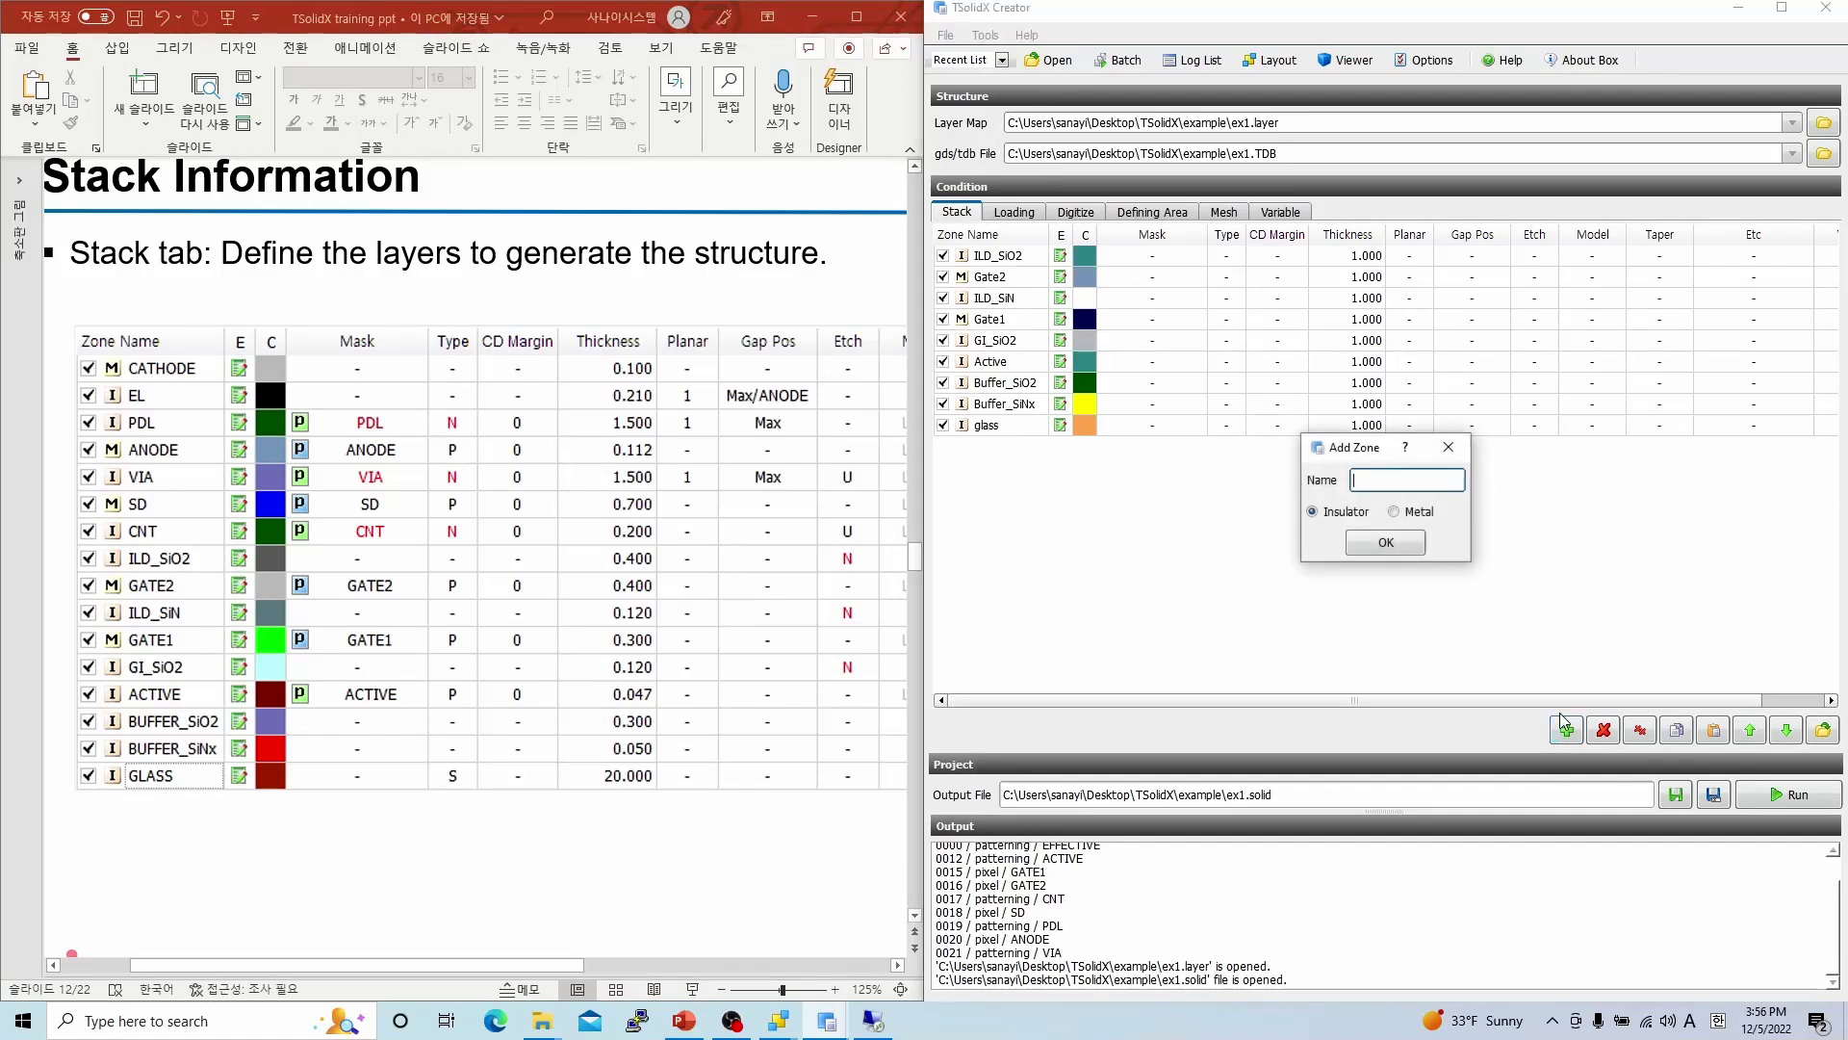
text(CNT)
key(Return)
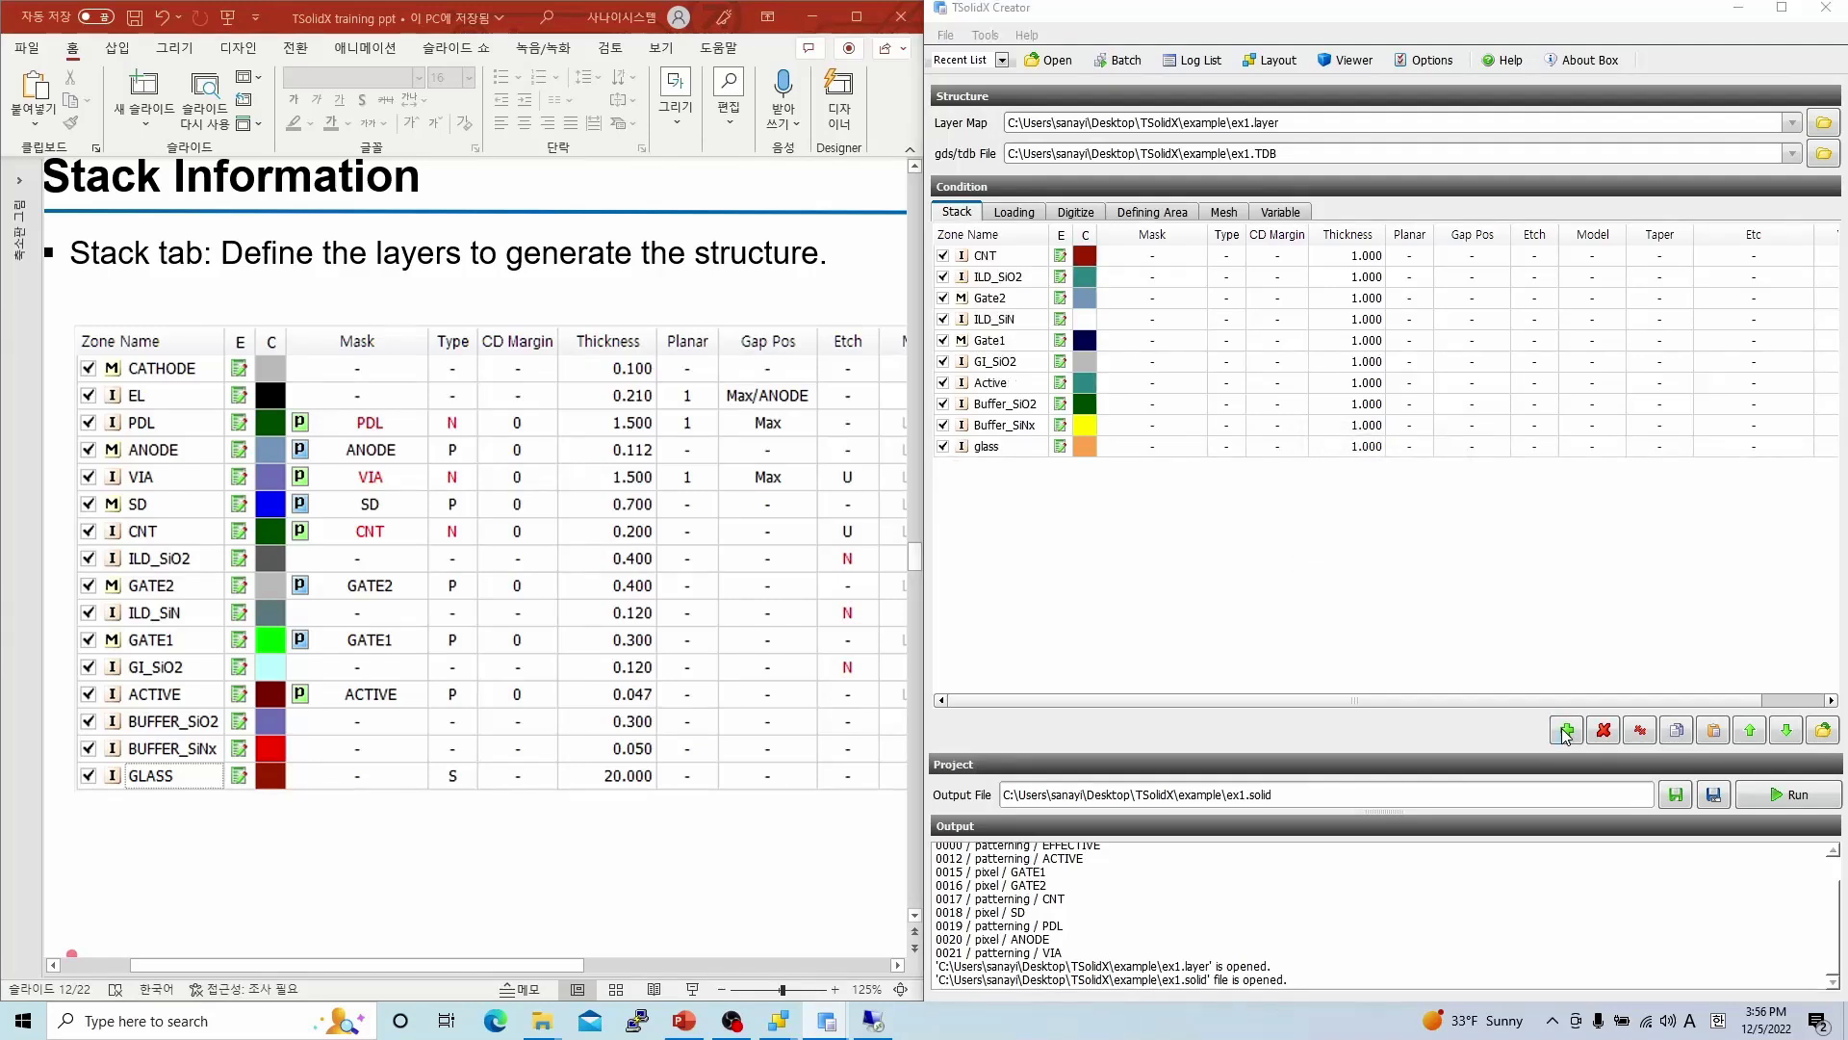
click(1566, 730)
text(AD)
key(BackSpace)
key(BackSpace)
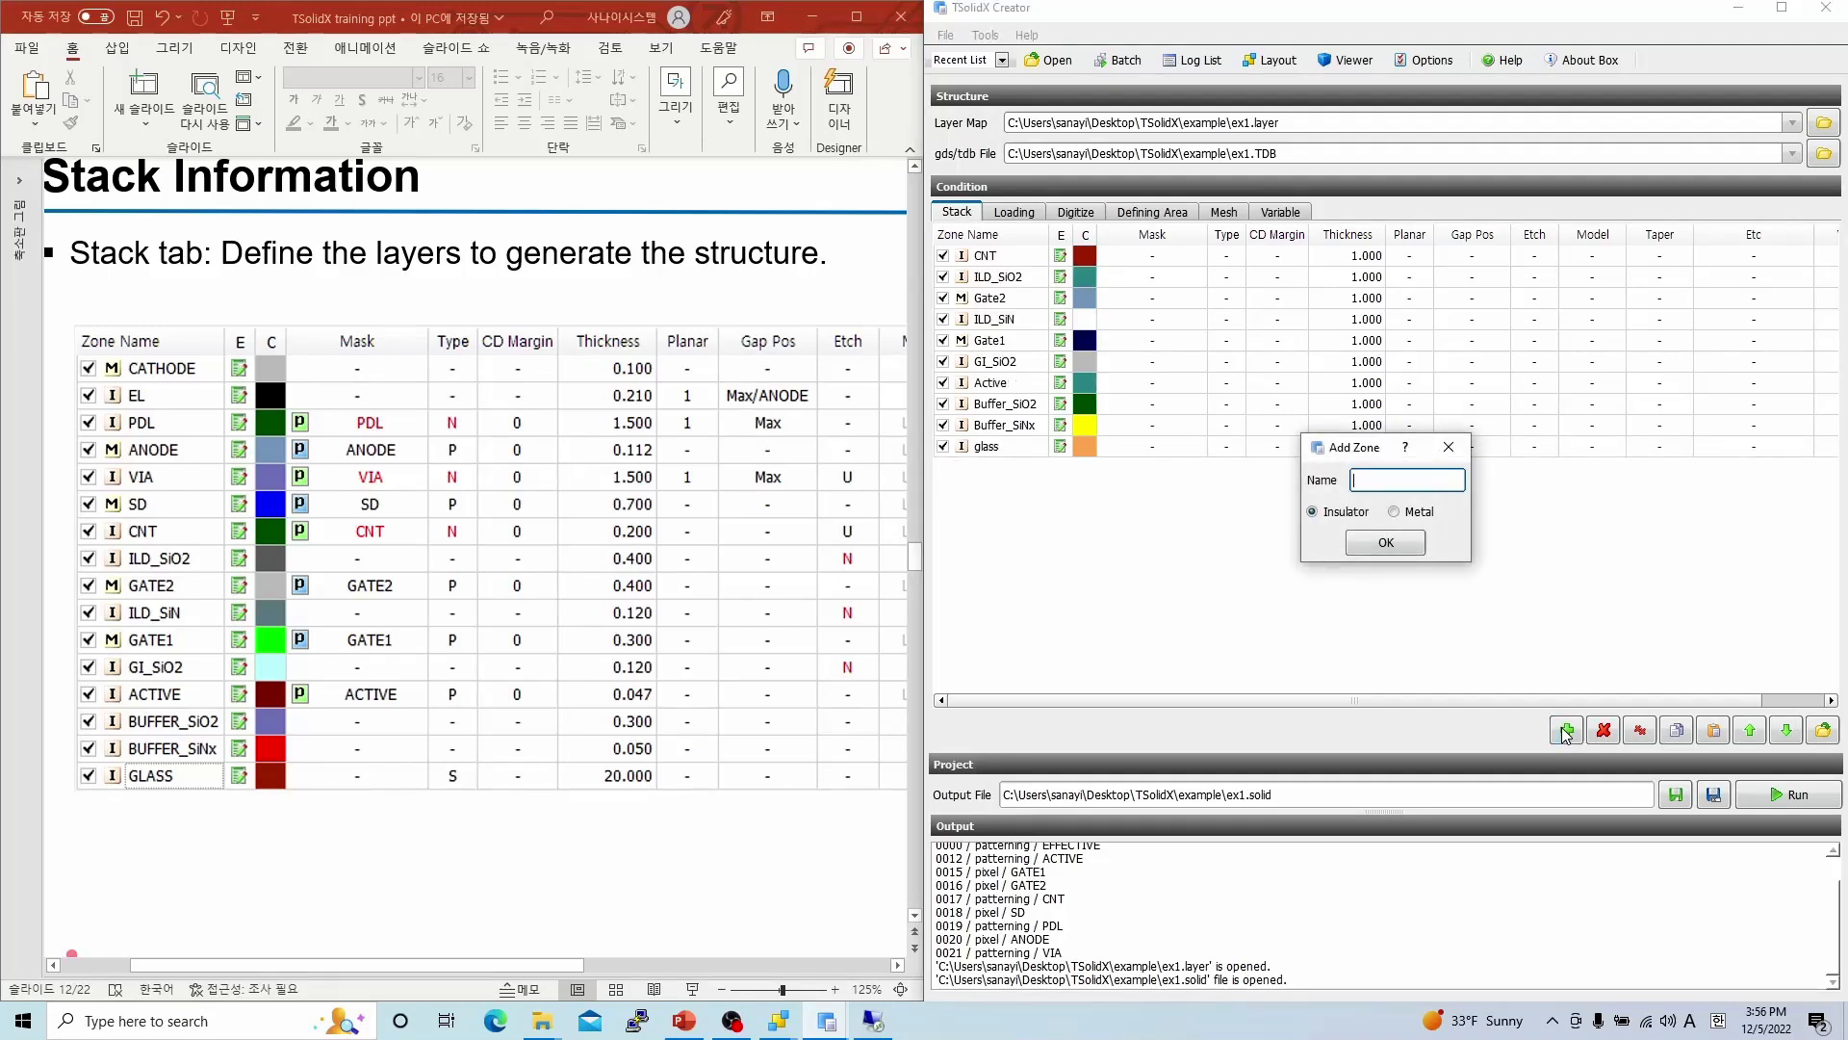
text(SD)
click(1421, 511)
click(1390, 545)
- Add an insulator zone named VIA above SD and a metal zone named Anode on top of it
click(1560, 722)
text(VIA)
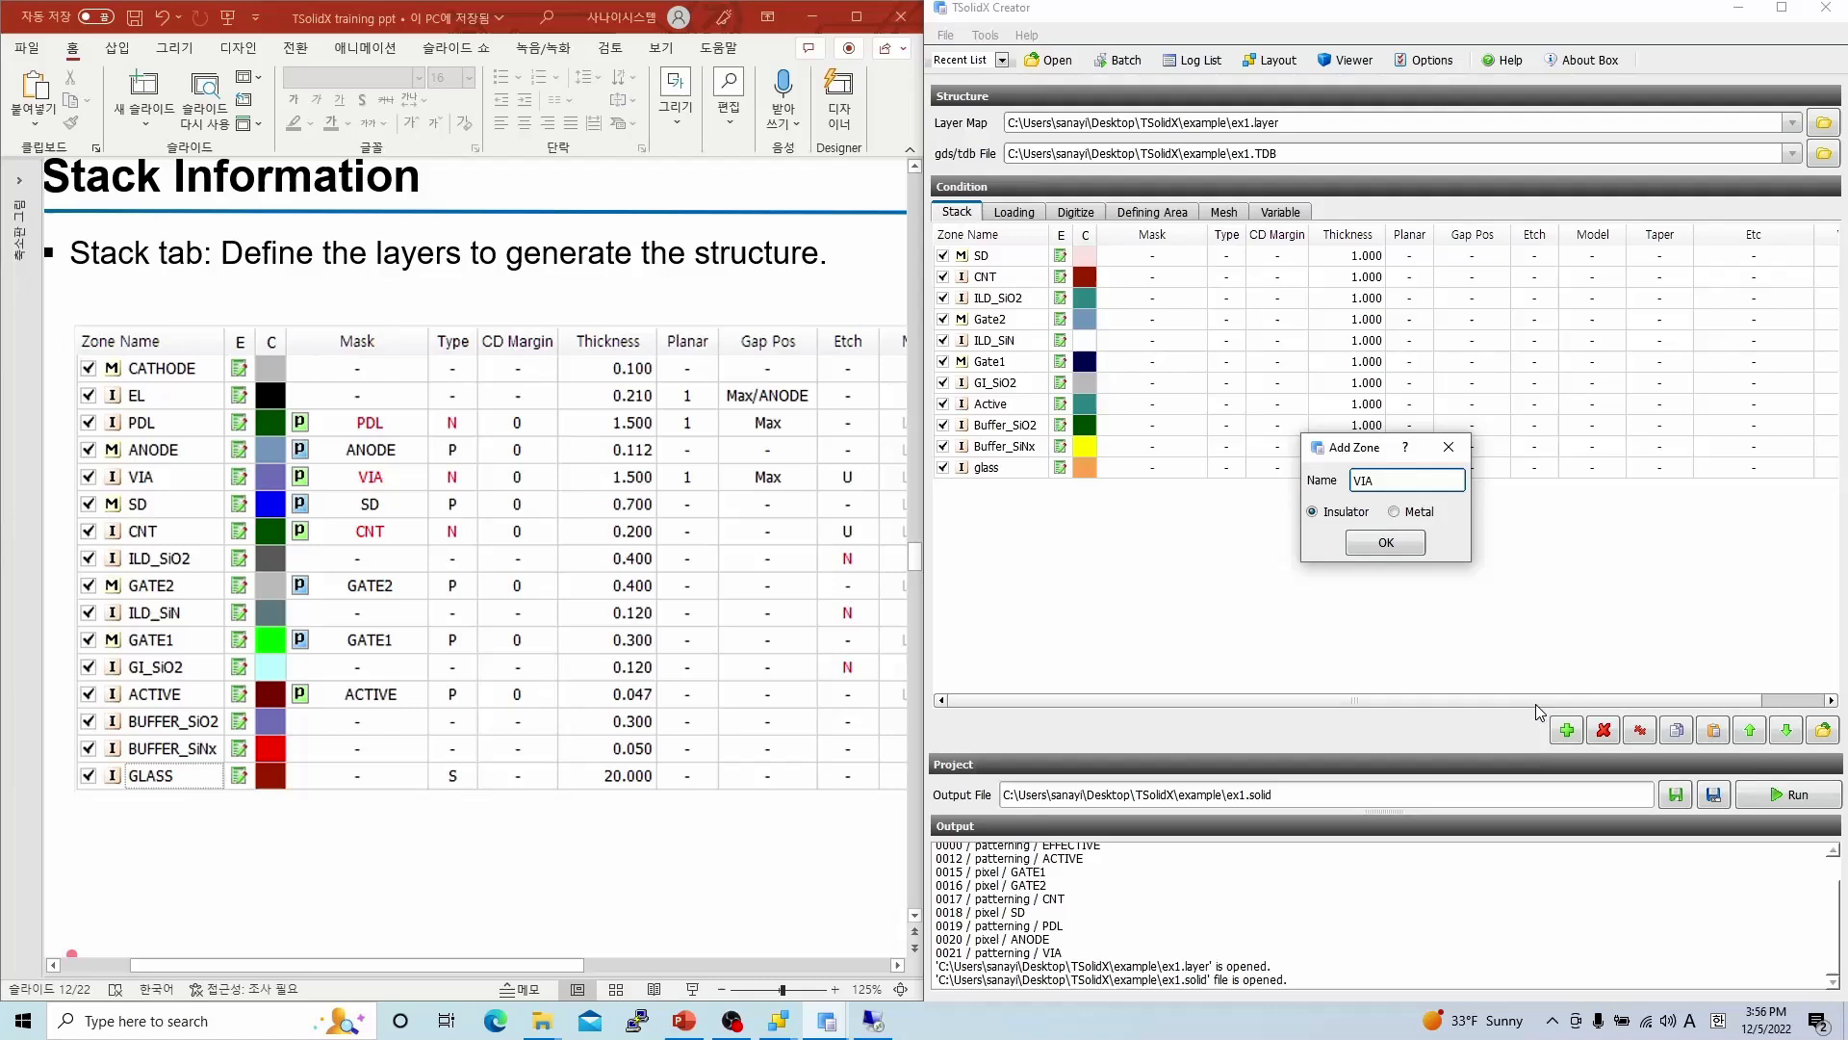
key(Return)
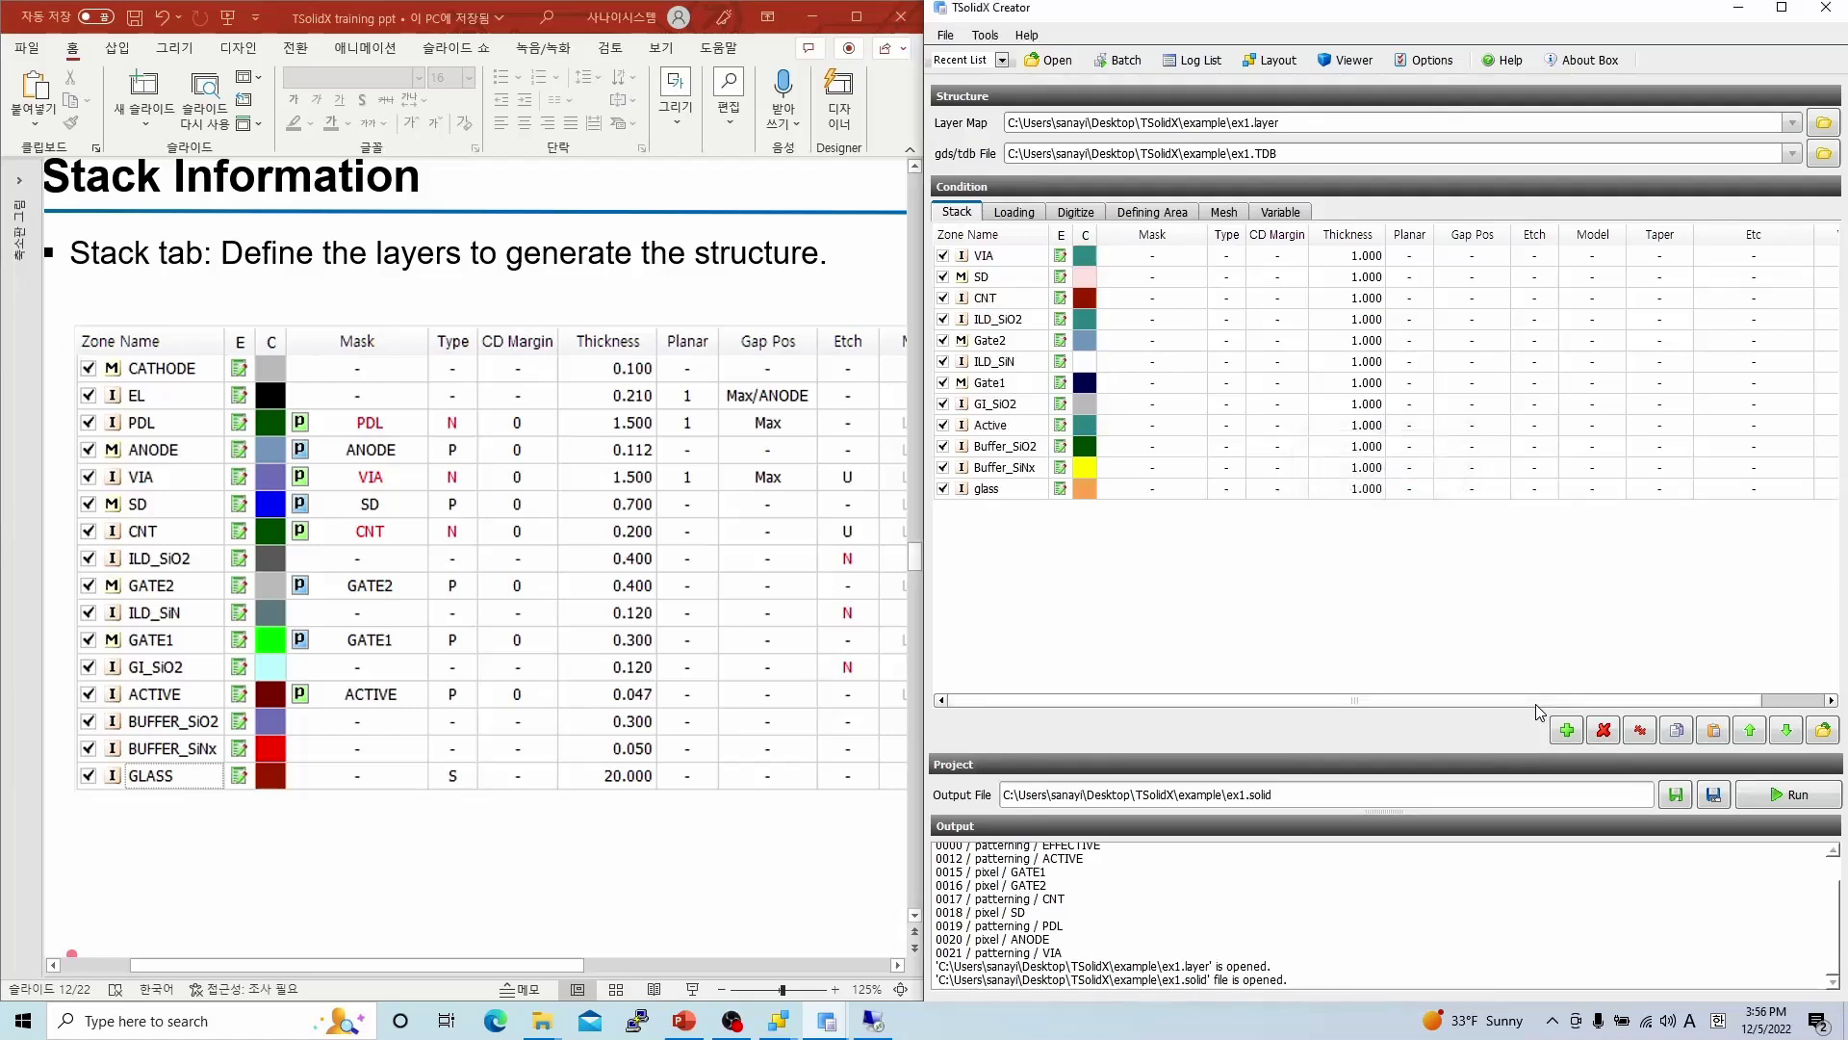
click(1565, 733)
text(Anode)
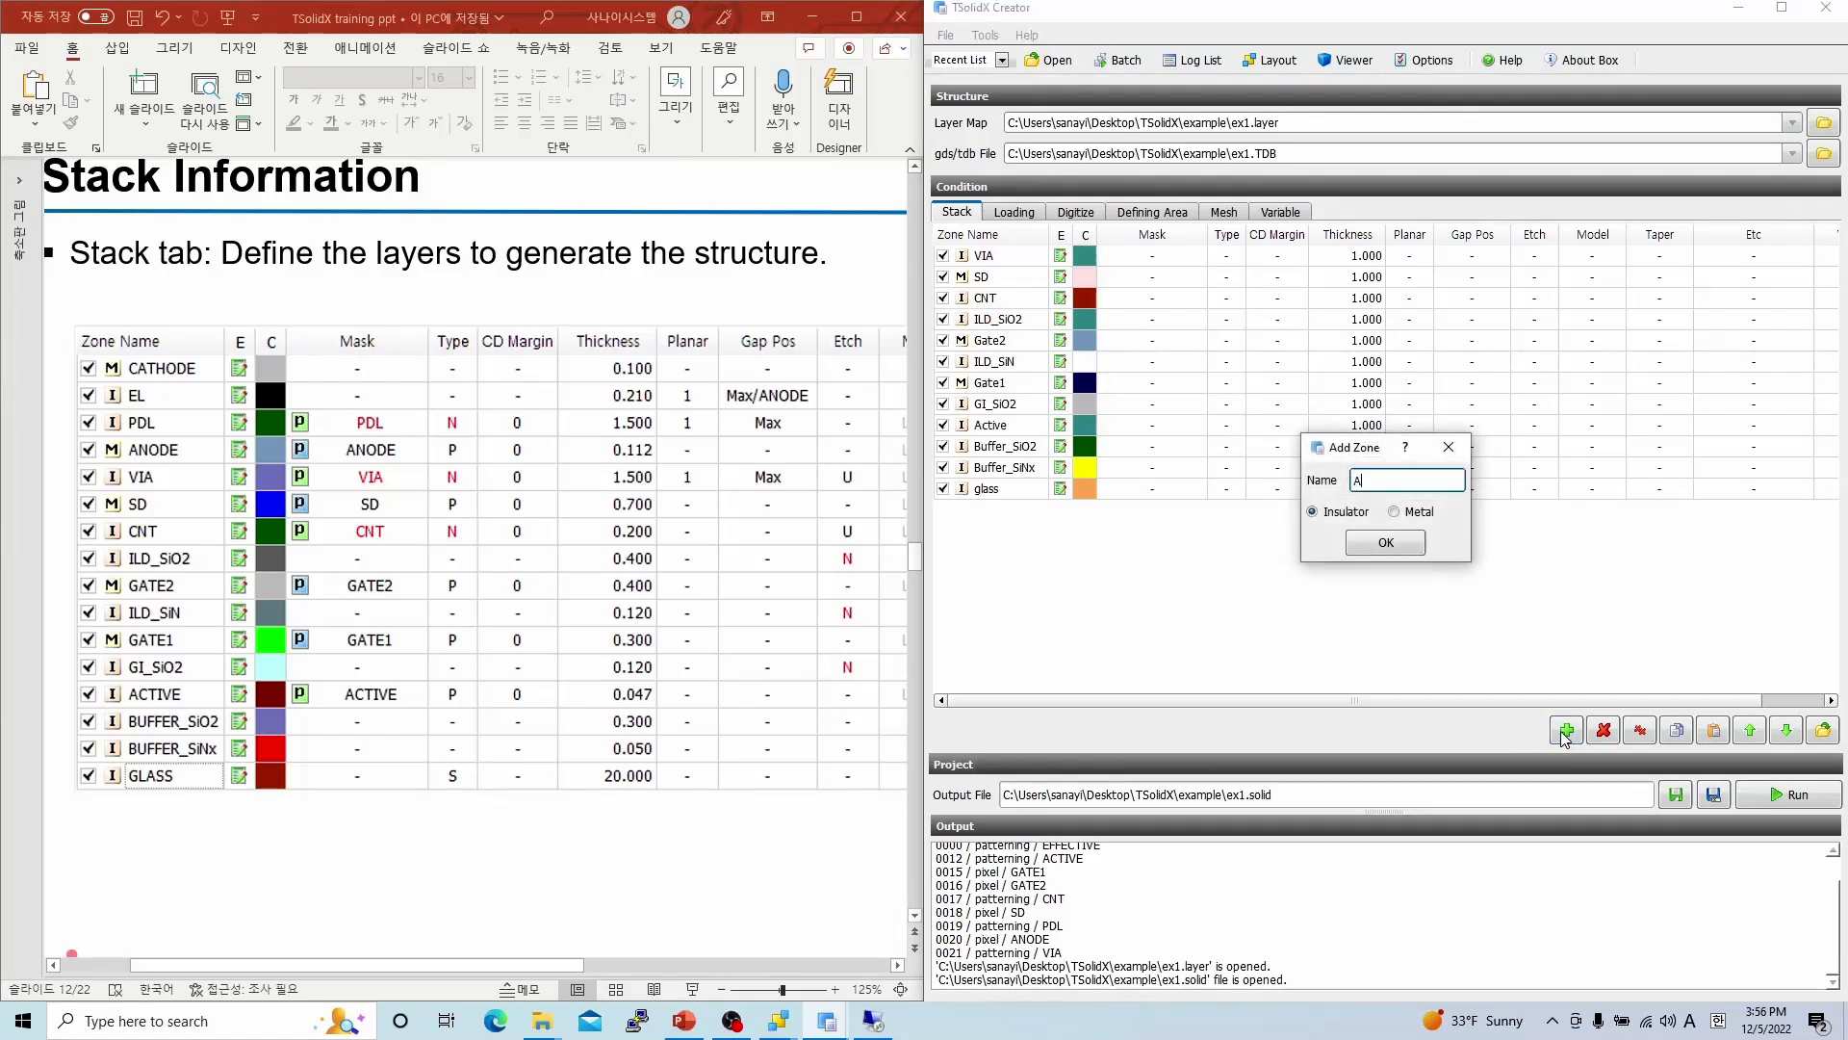
click(1405, 515)
click(1408, 545)
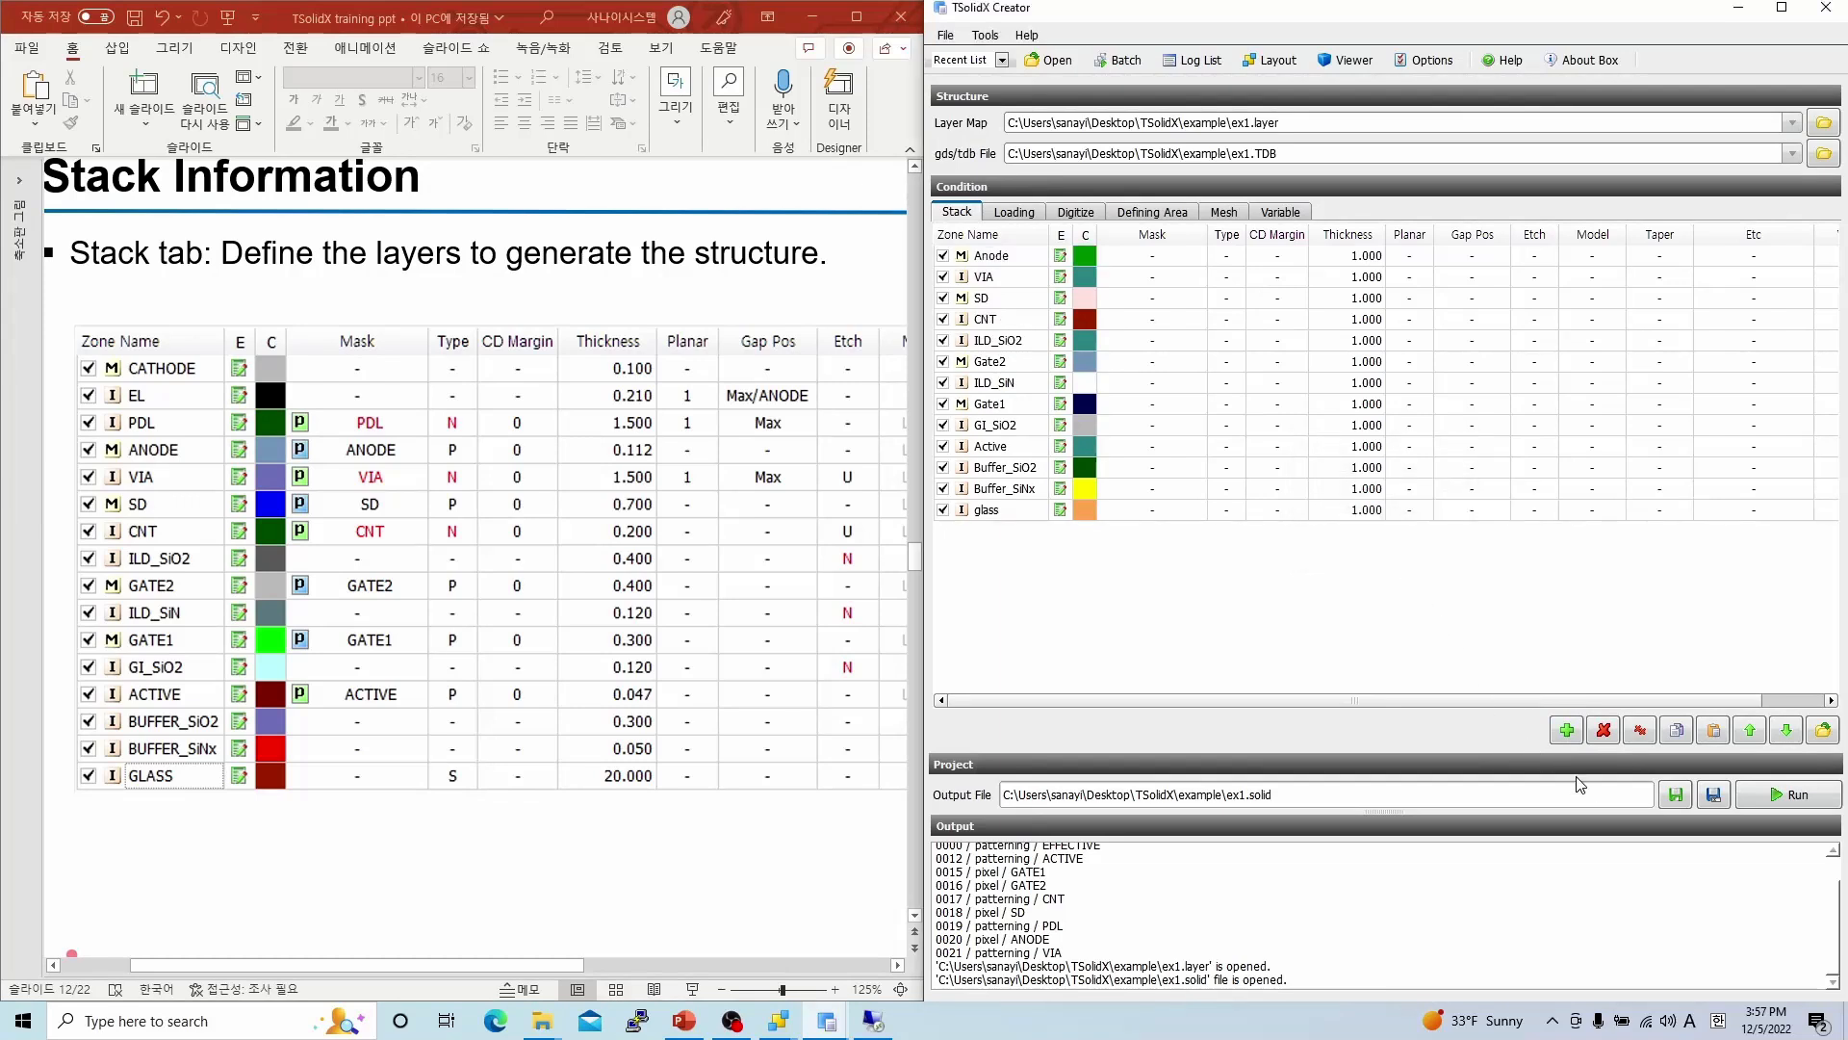
- Add the insulator zones PDL and EL on top of Anode
click(1565, 733)
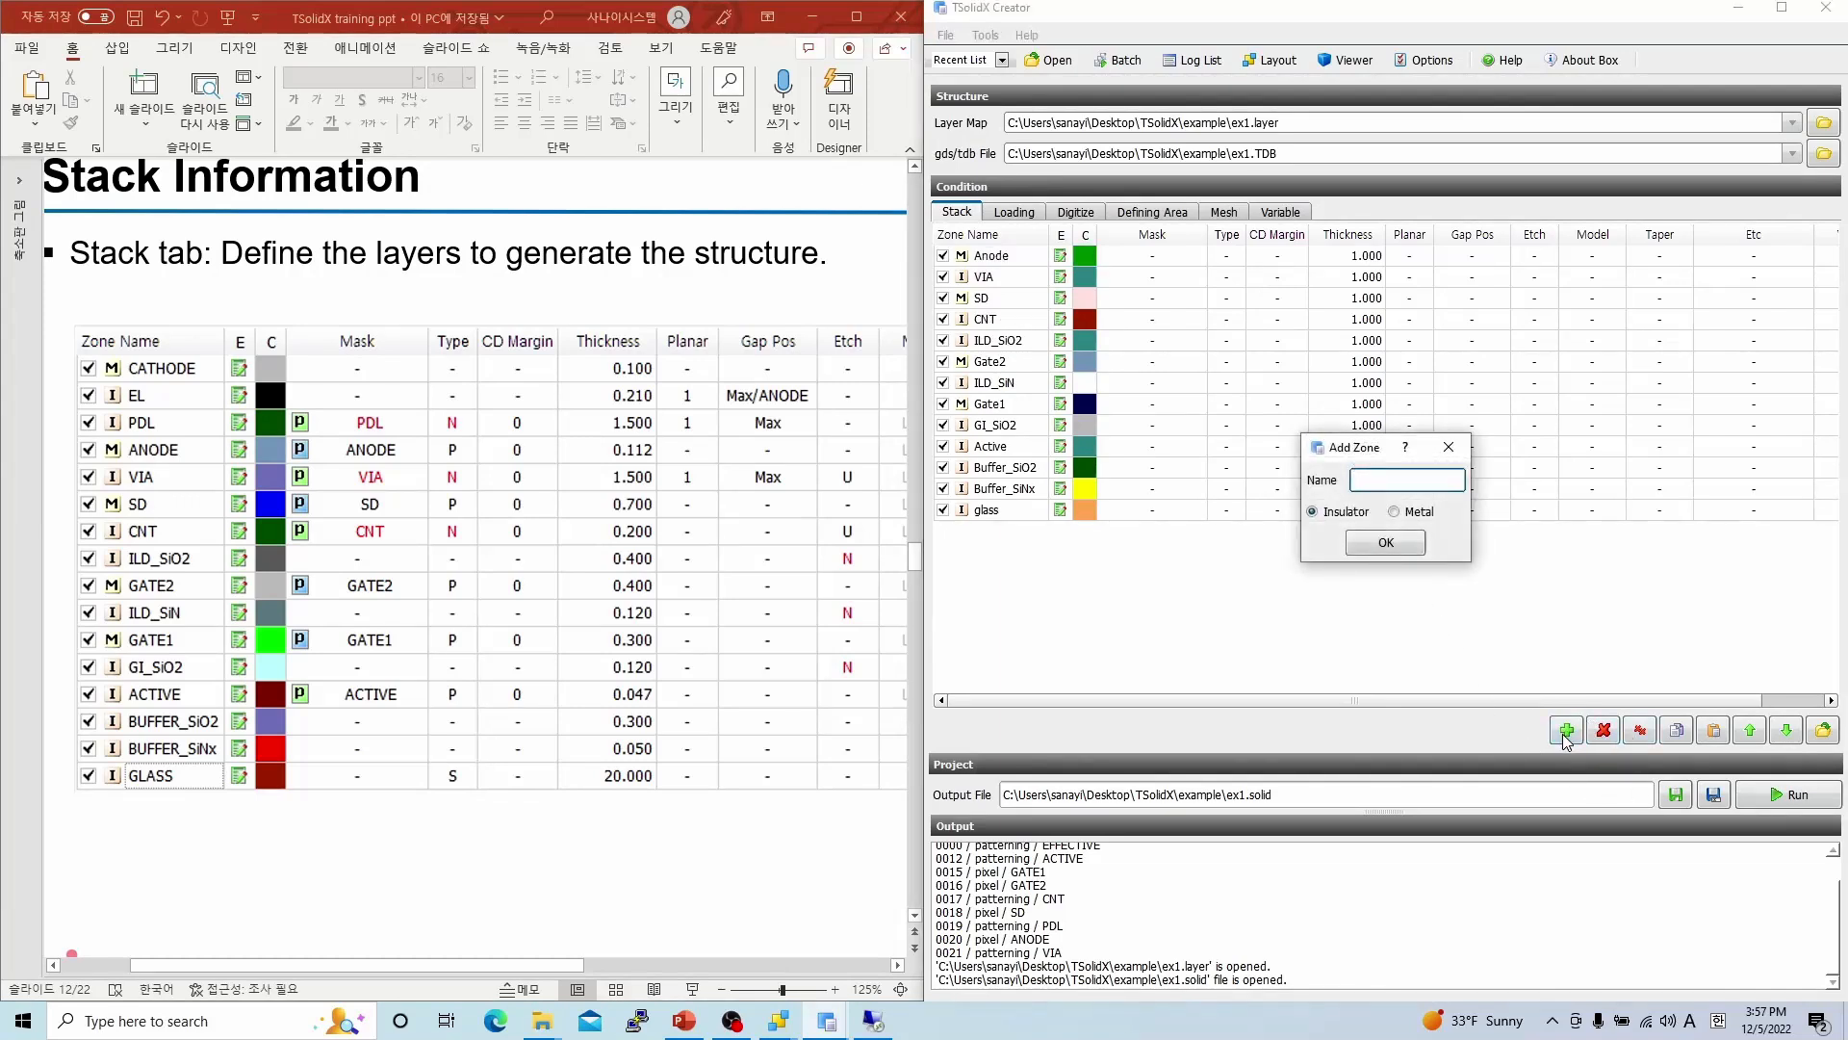
key(Return)
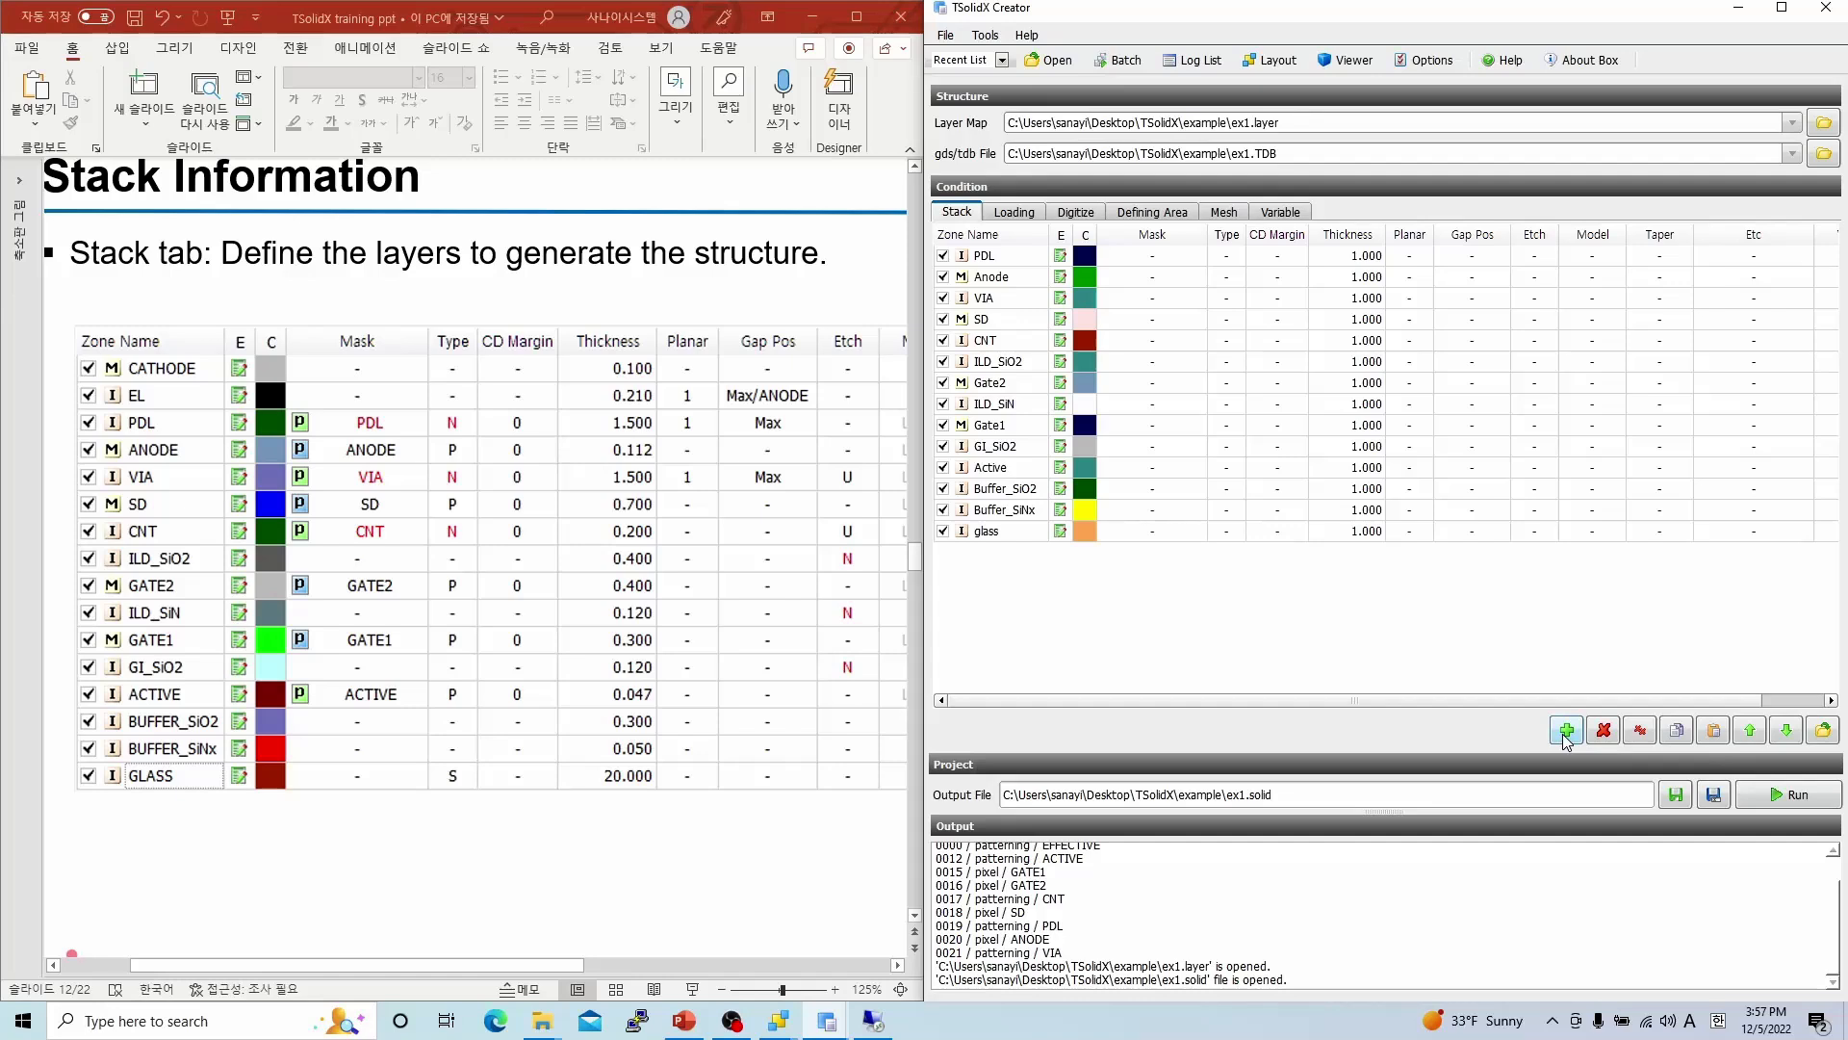
click(1562, 734)
text(EL)
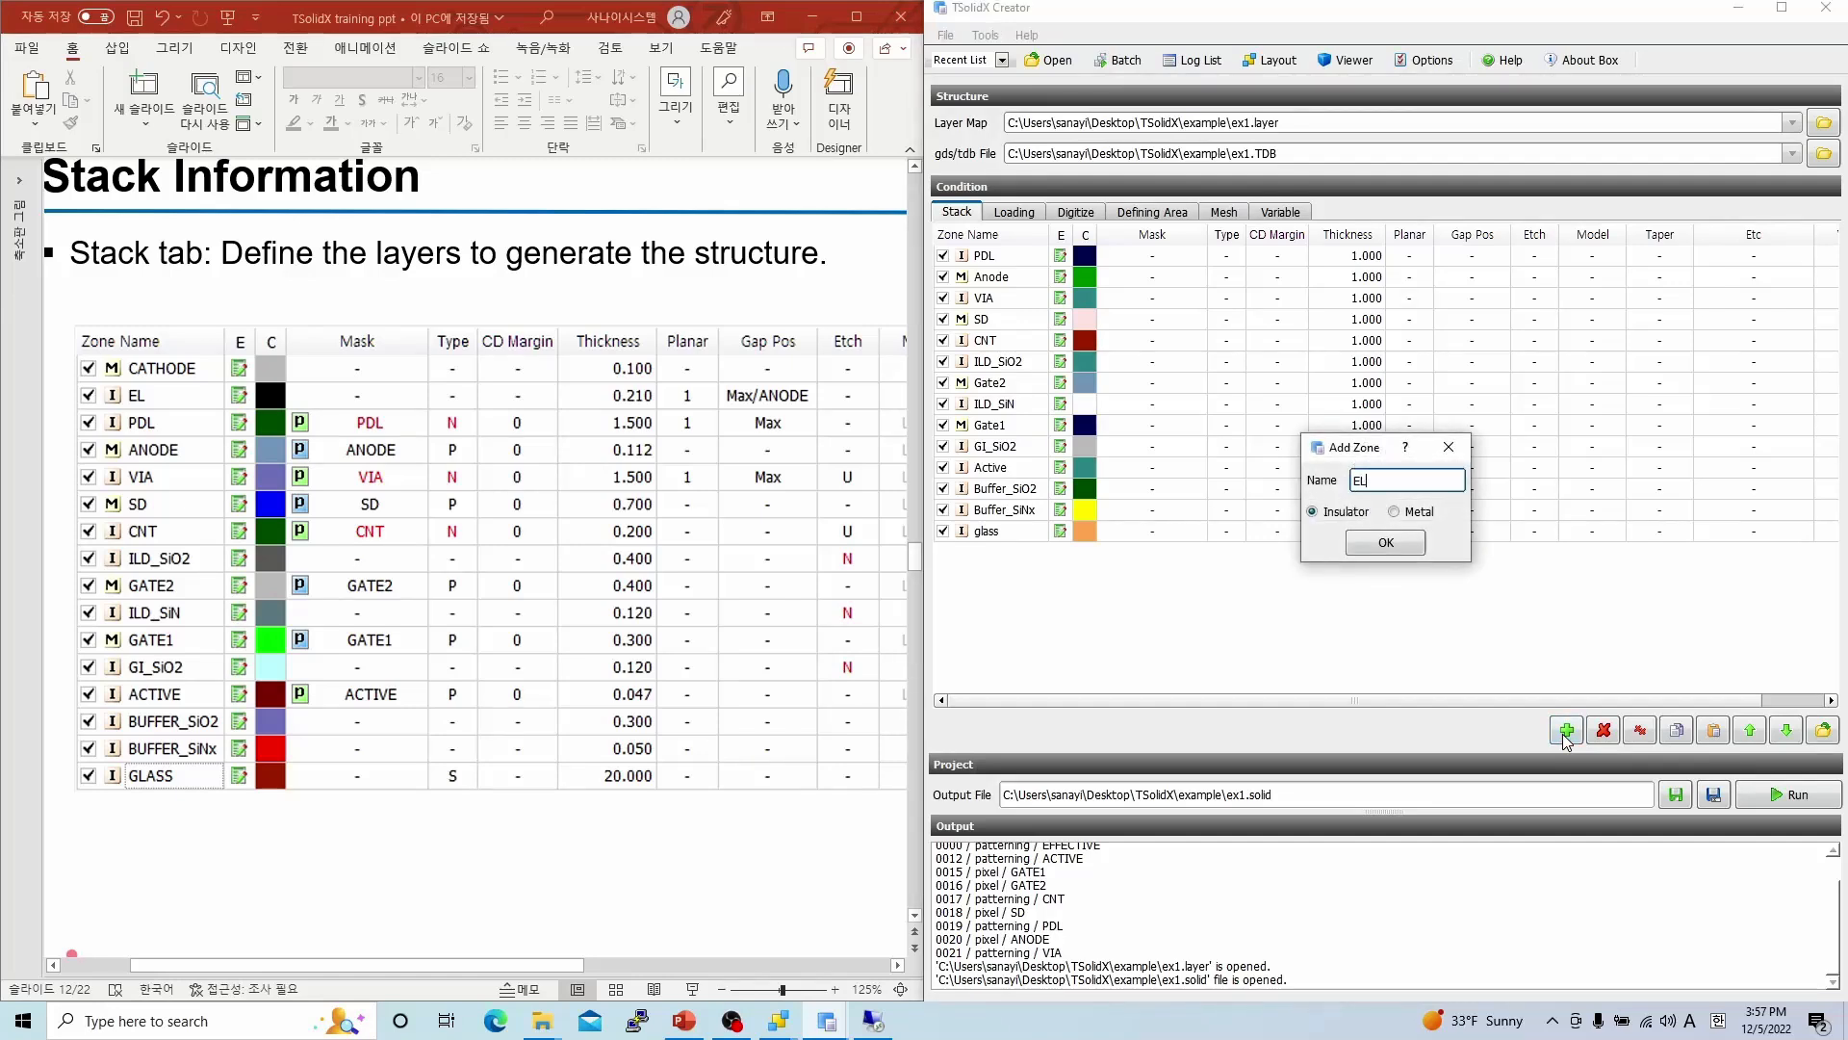
key(Return)
- Add a metal zone named Cathode as the topmost layer of the stack
click(1563, 733)
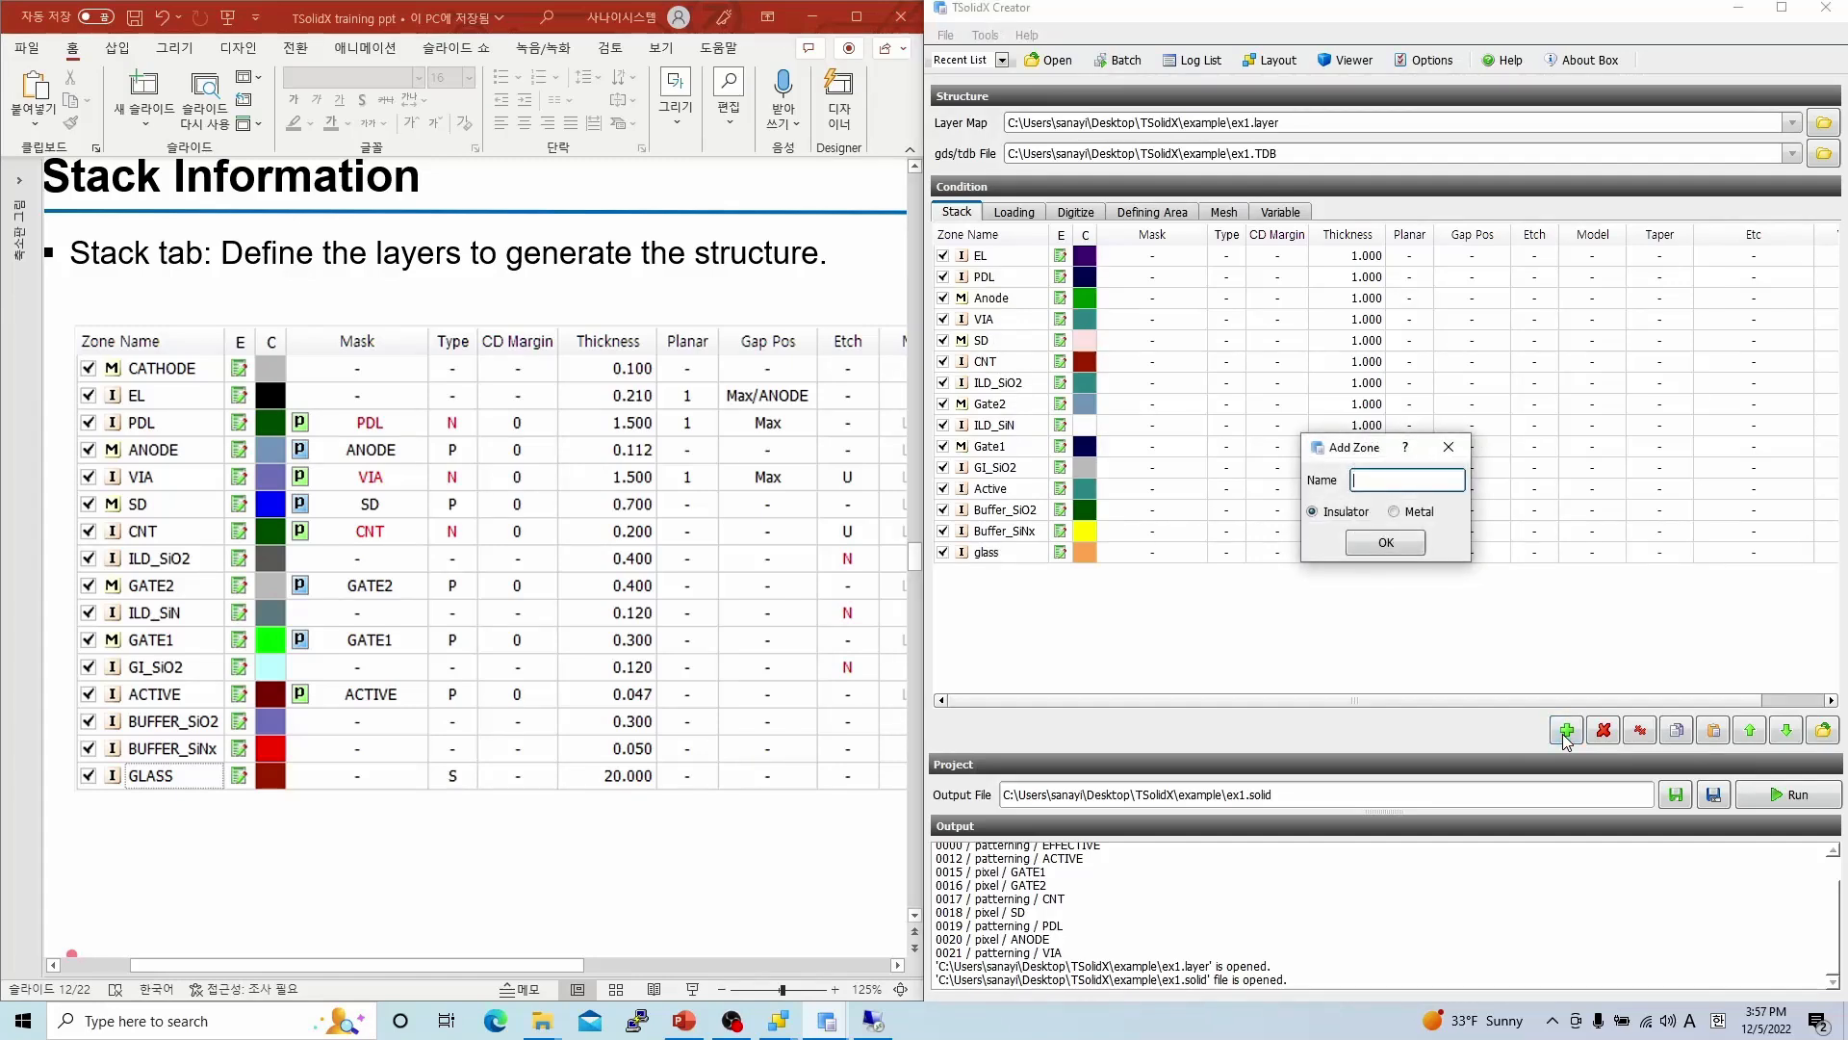
text(Cathode)
click(1417, 512)
click(1407, 539)
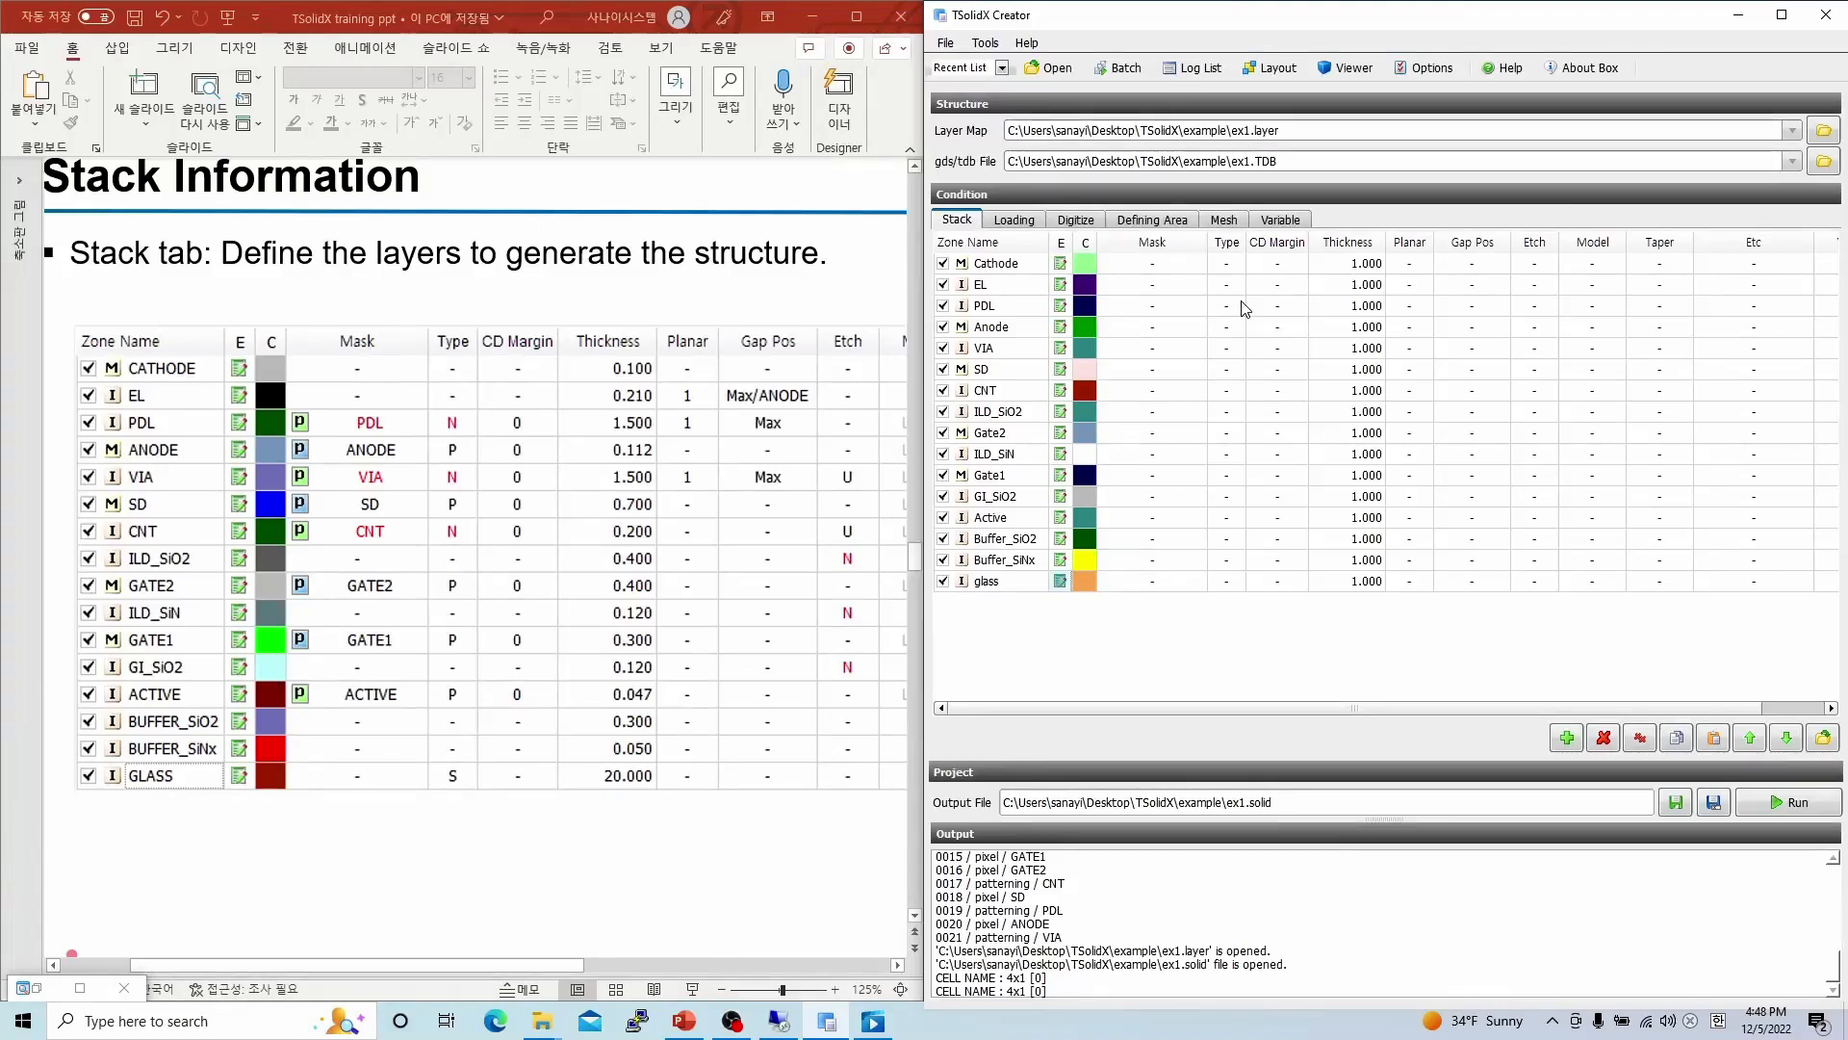
- Examine the thickness setting in the glass zone's condition dialog and close it without changes
double_click(1355, 582)
click(1060, 582)
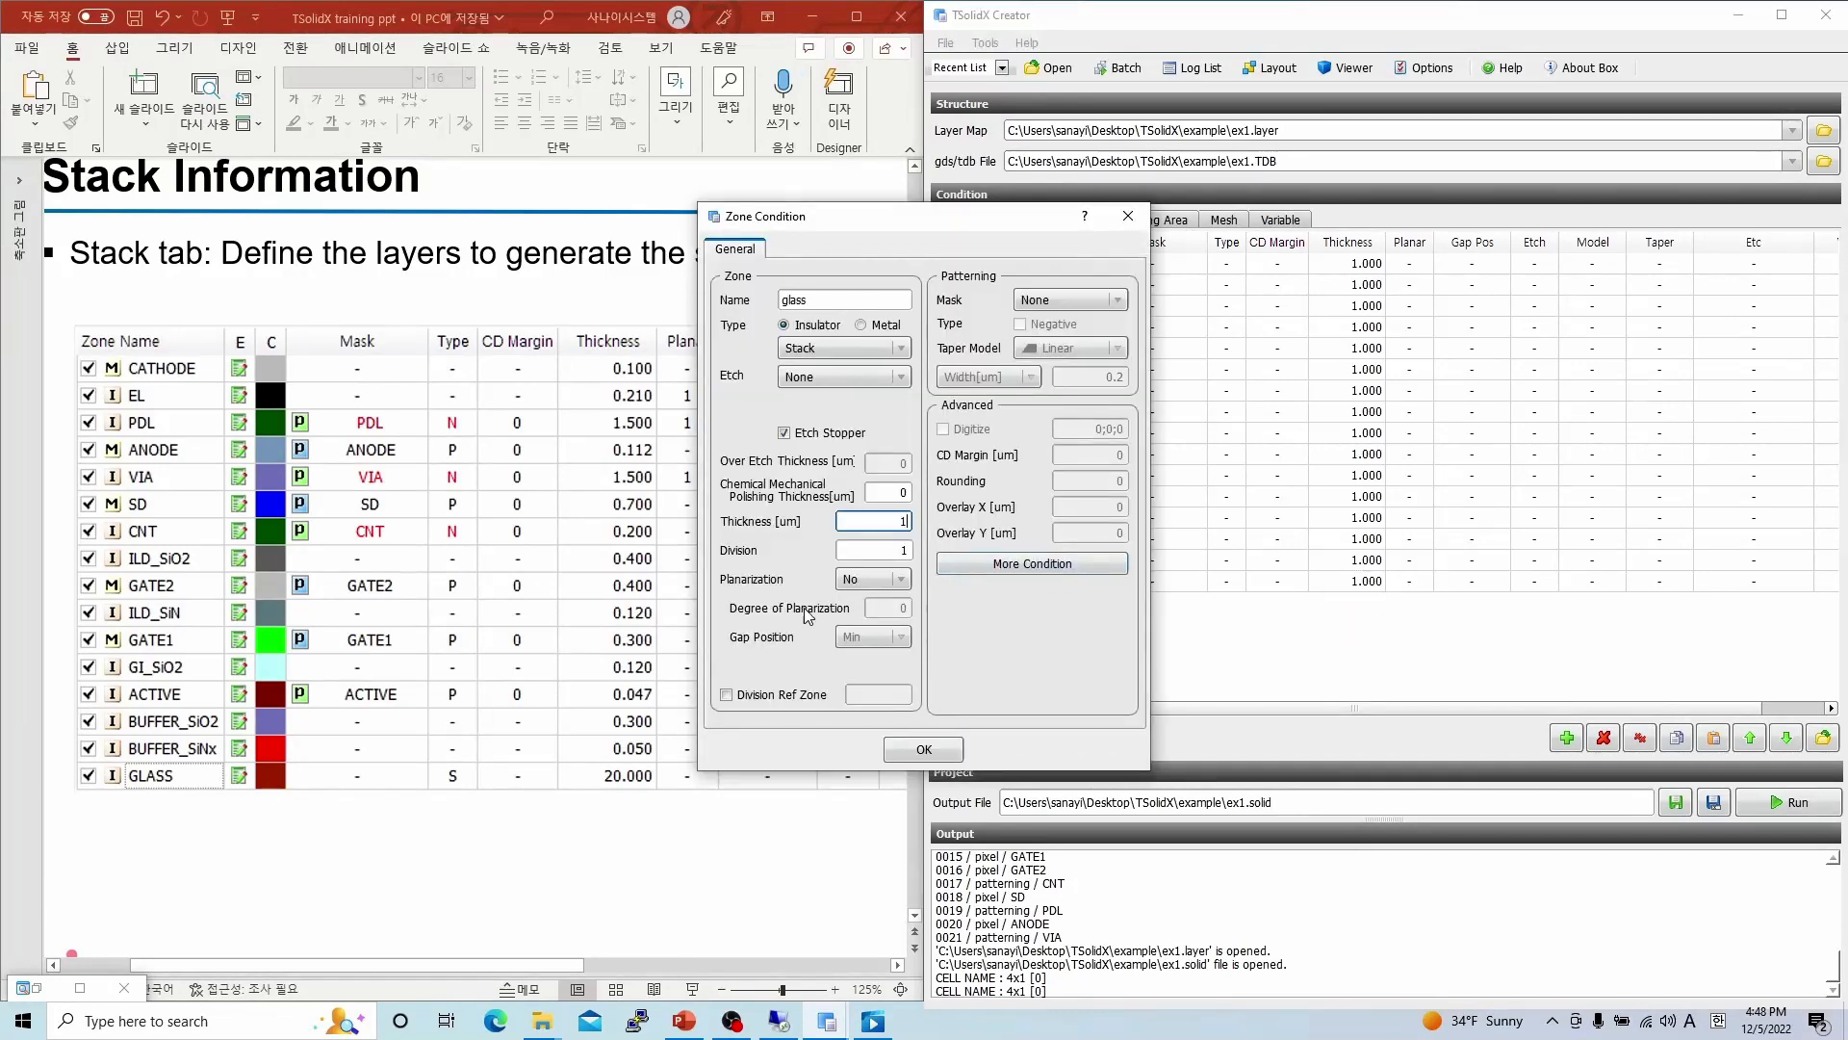
double_click(903, 521)
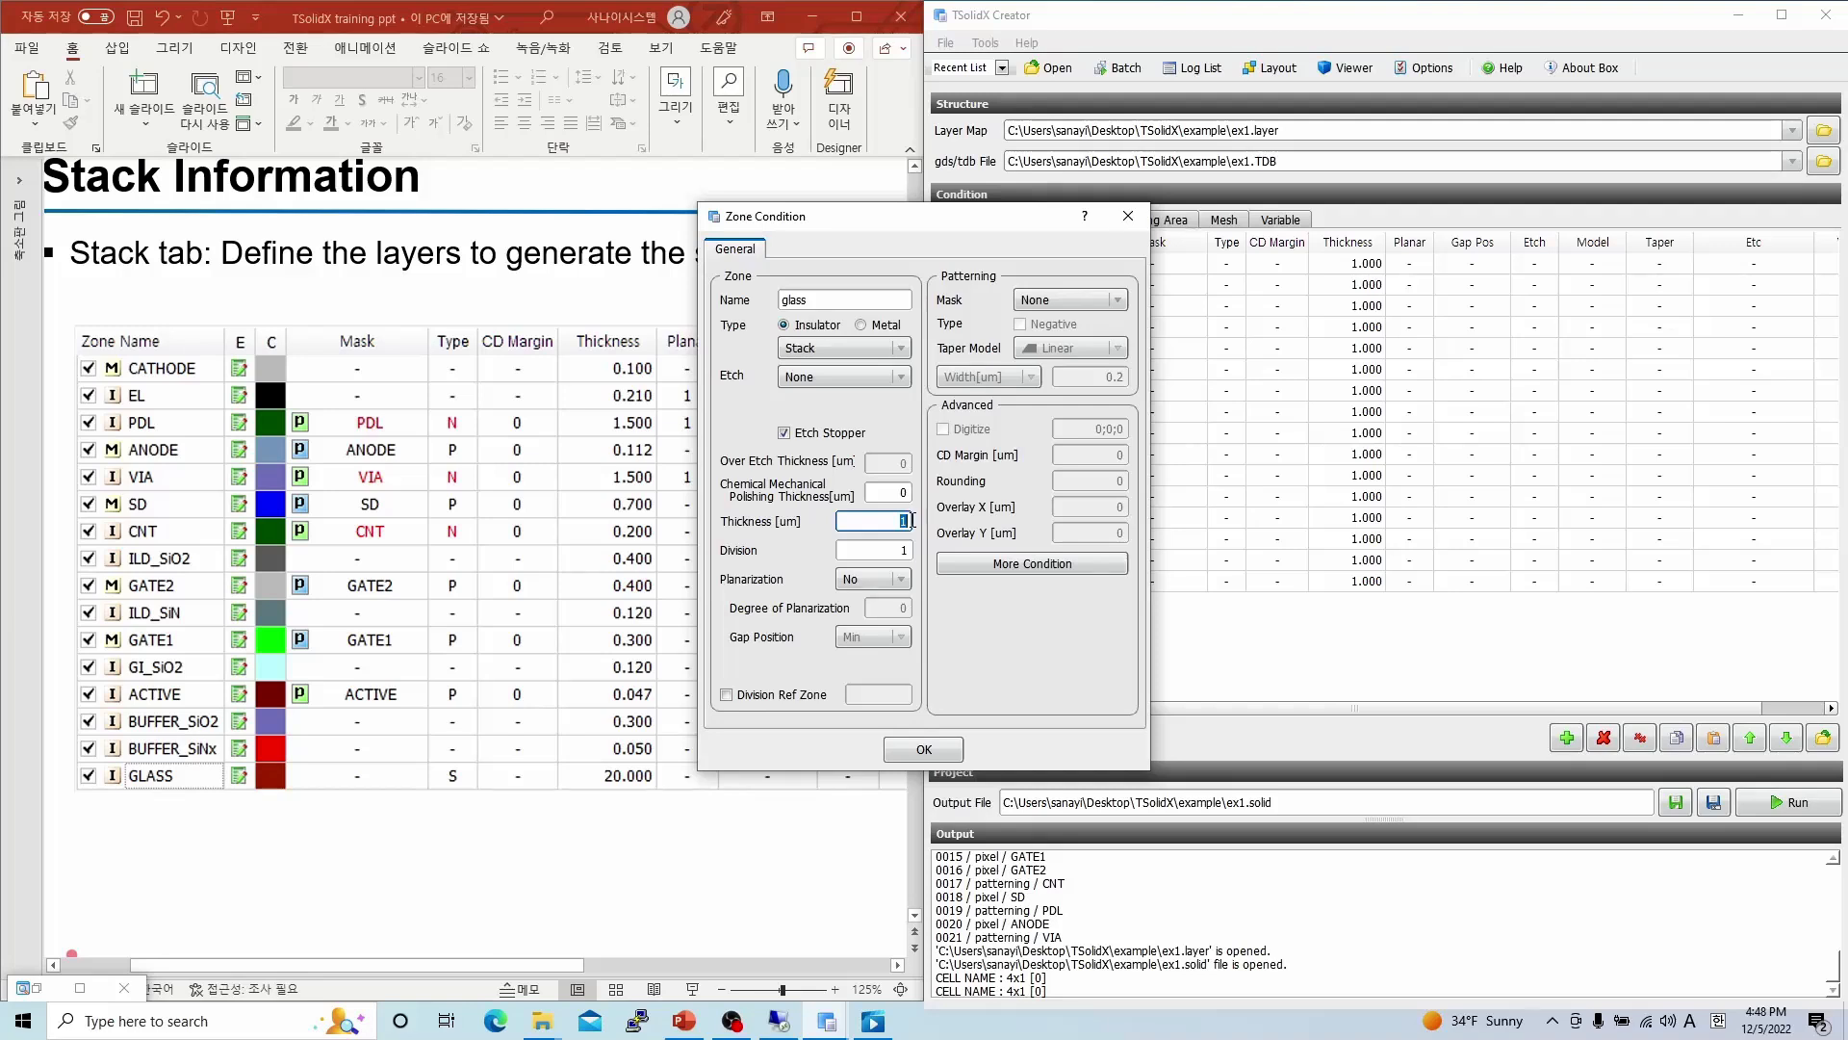
click(1128, 216)
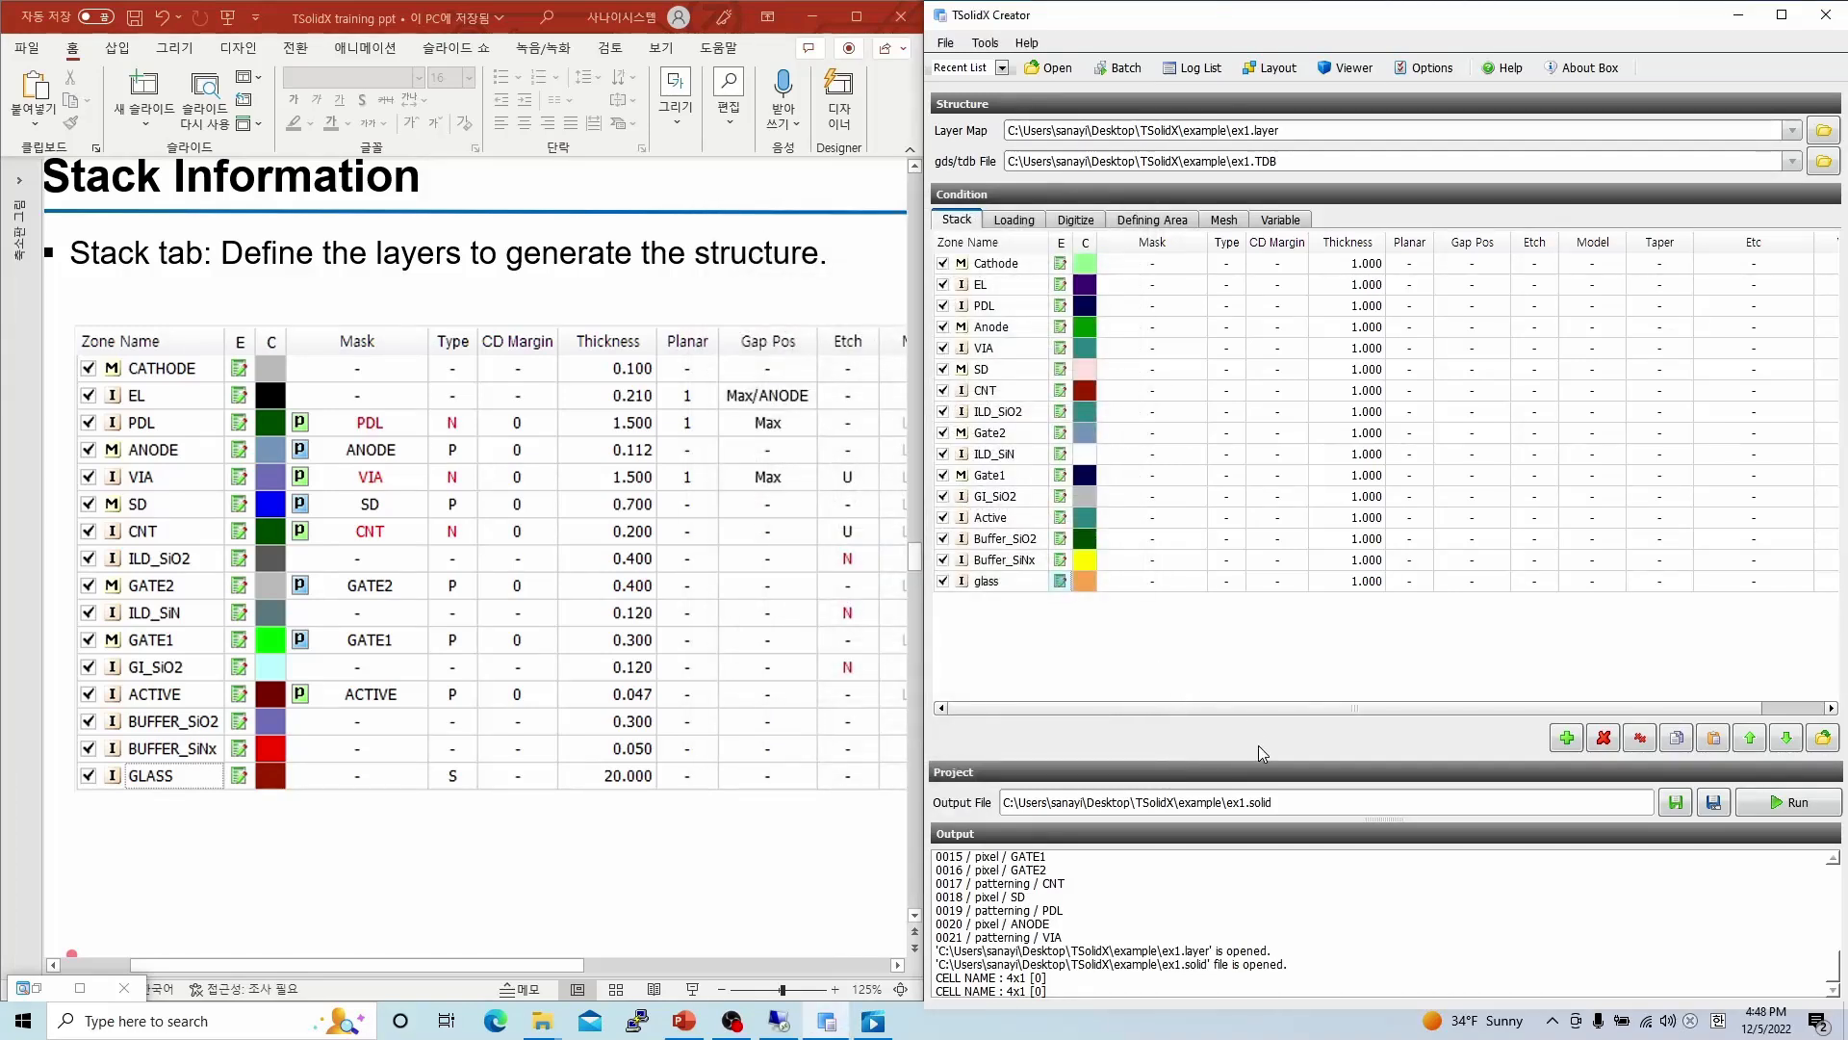
- Set the glass zone's thickness to 20 in the stack table
double_click(1327, 581)
text(20)
key(Return)
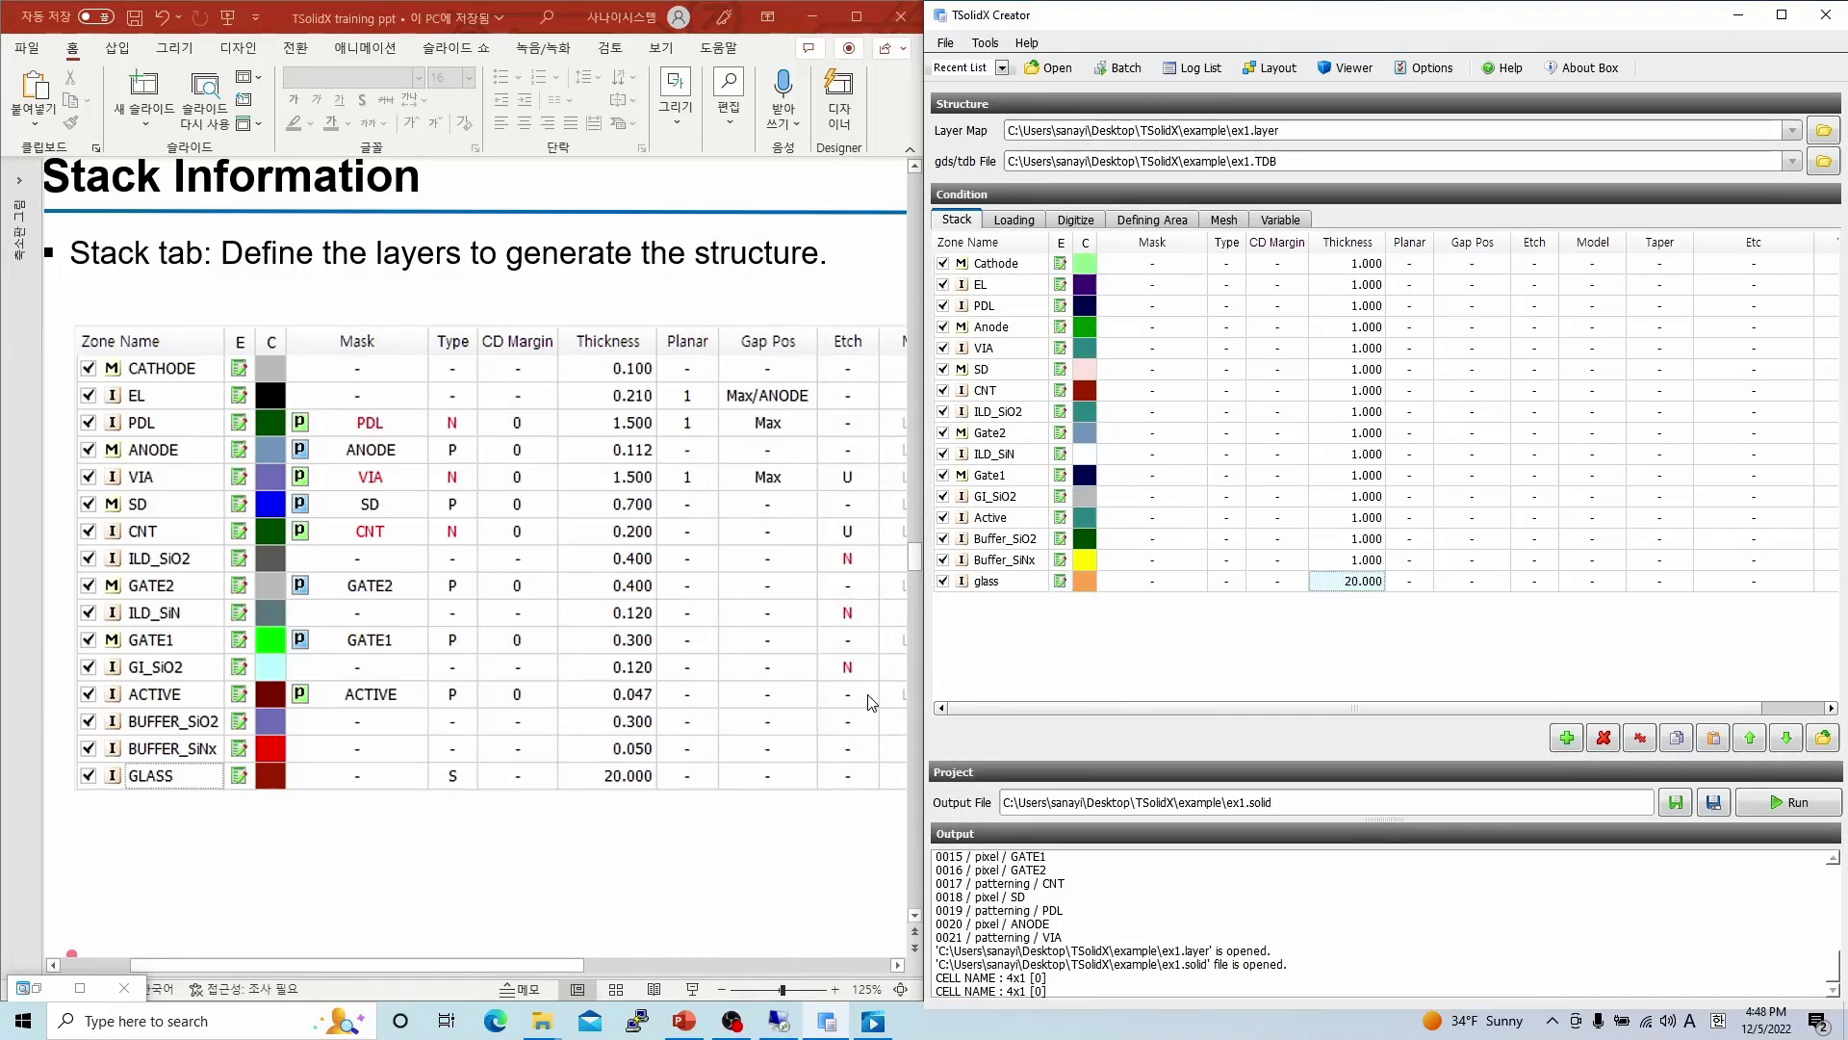
- Set the thickness of Buffer_SiNx to 0.05 and of Buffer_SiO2 to 0.3
double_click(1338, 560)
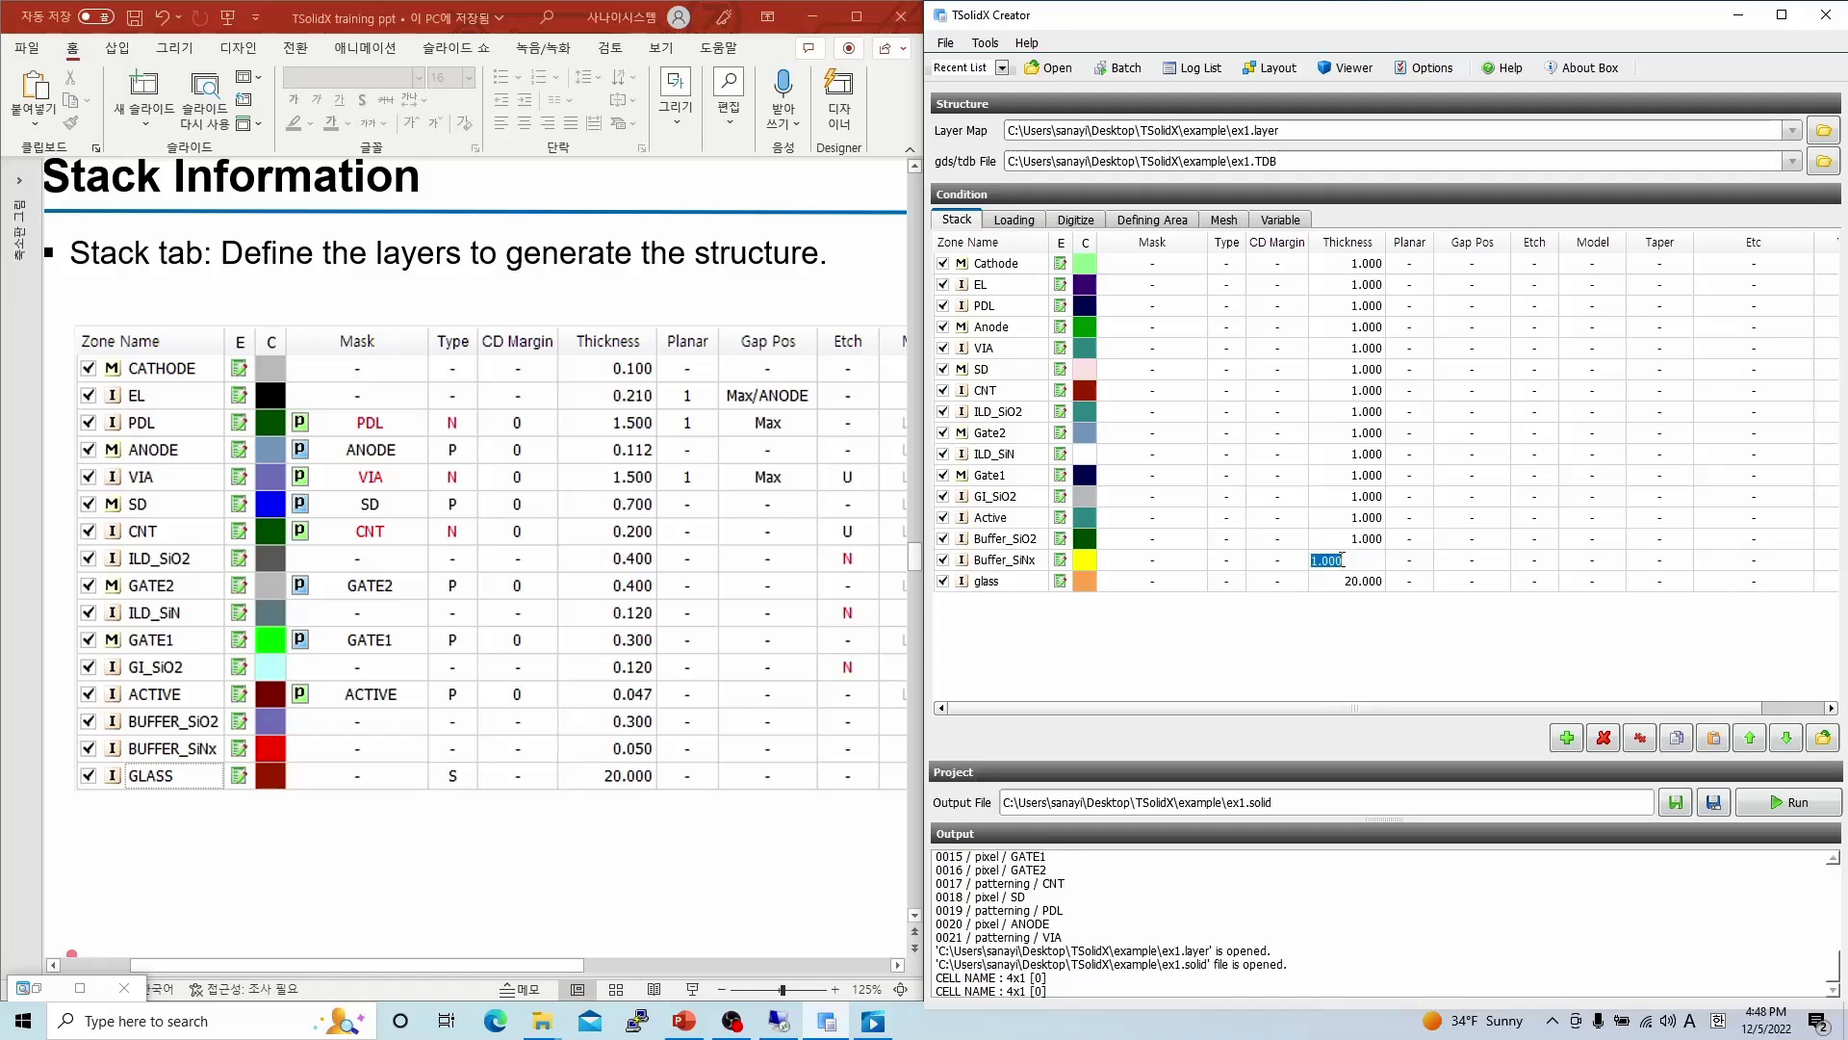
text(0.05)
key(Return)
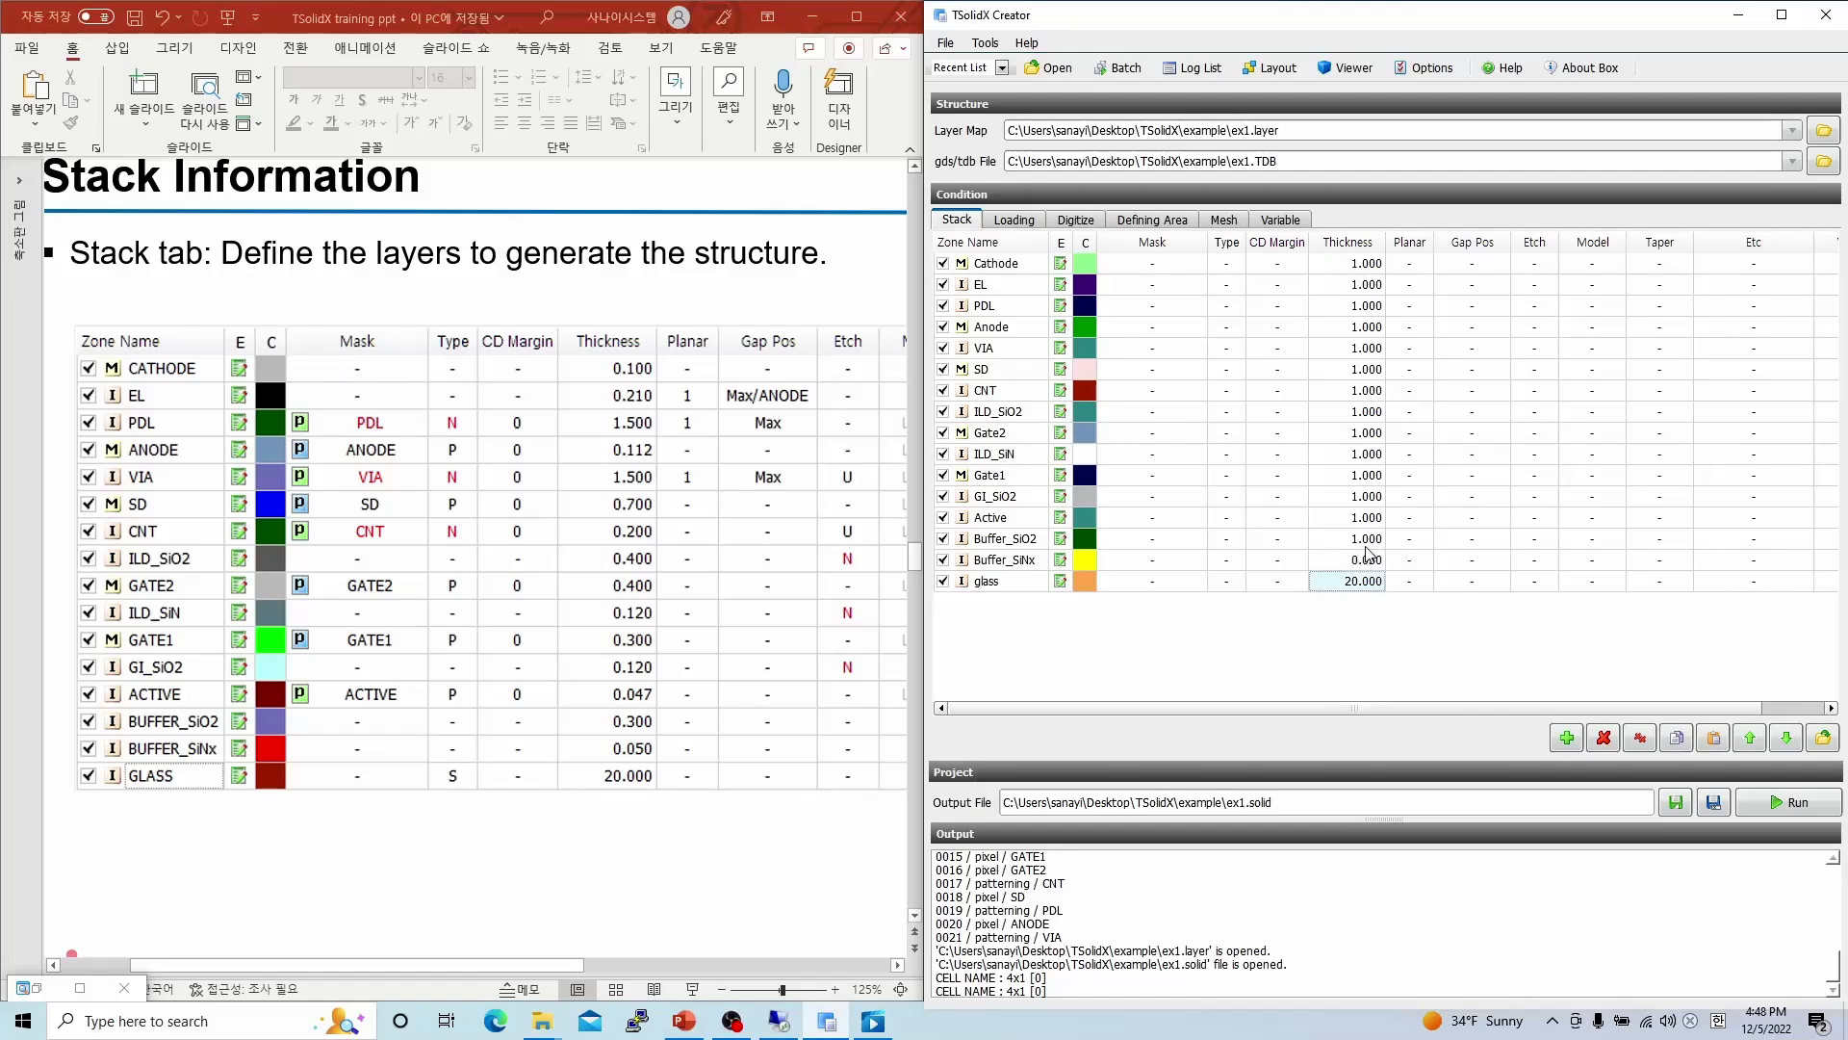
text(0.3)
key(Return)
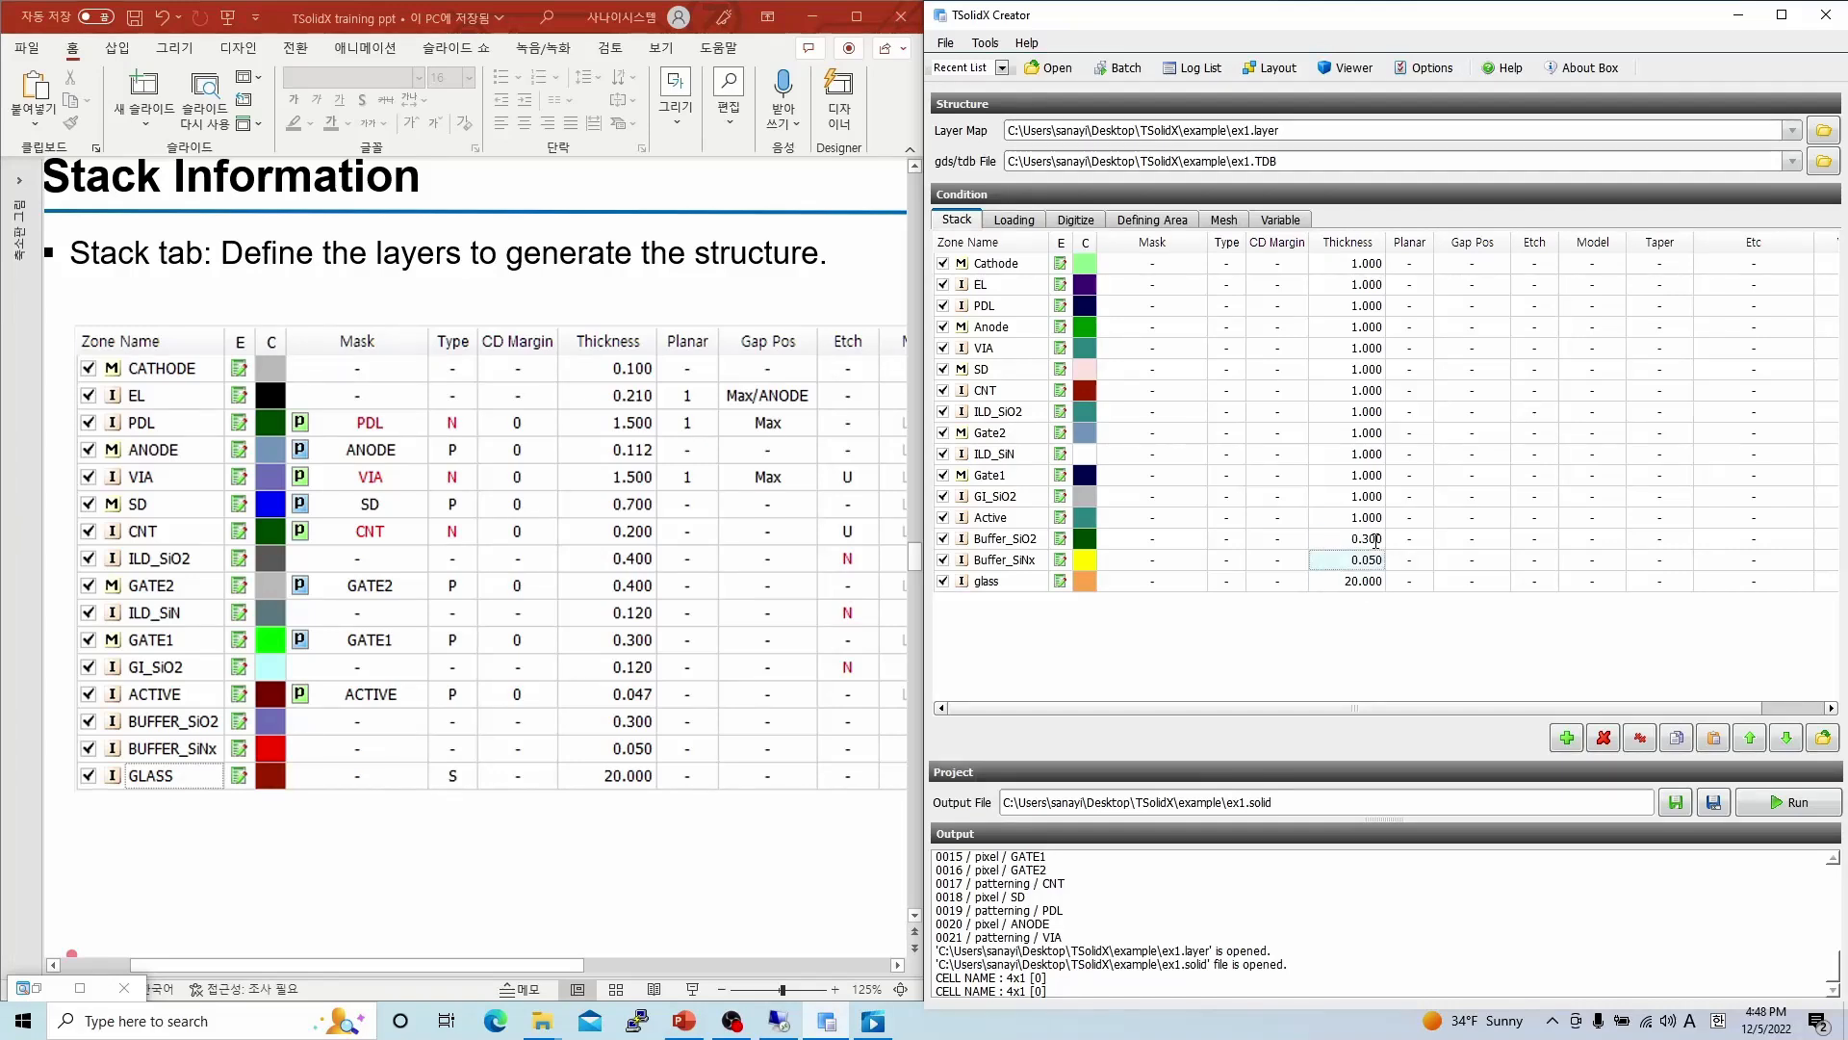
- Set the thickness of the Active zone to 0.047 and of GI_SiO2 to 0.12
click(1360, 517)
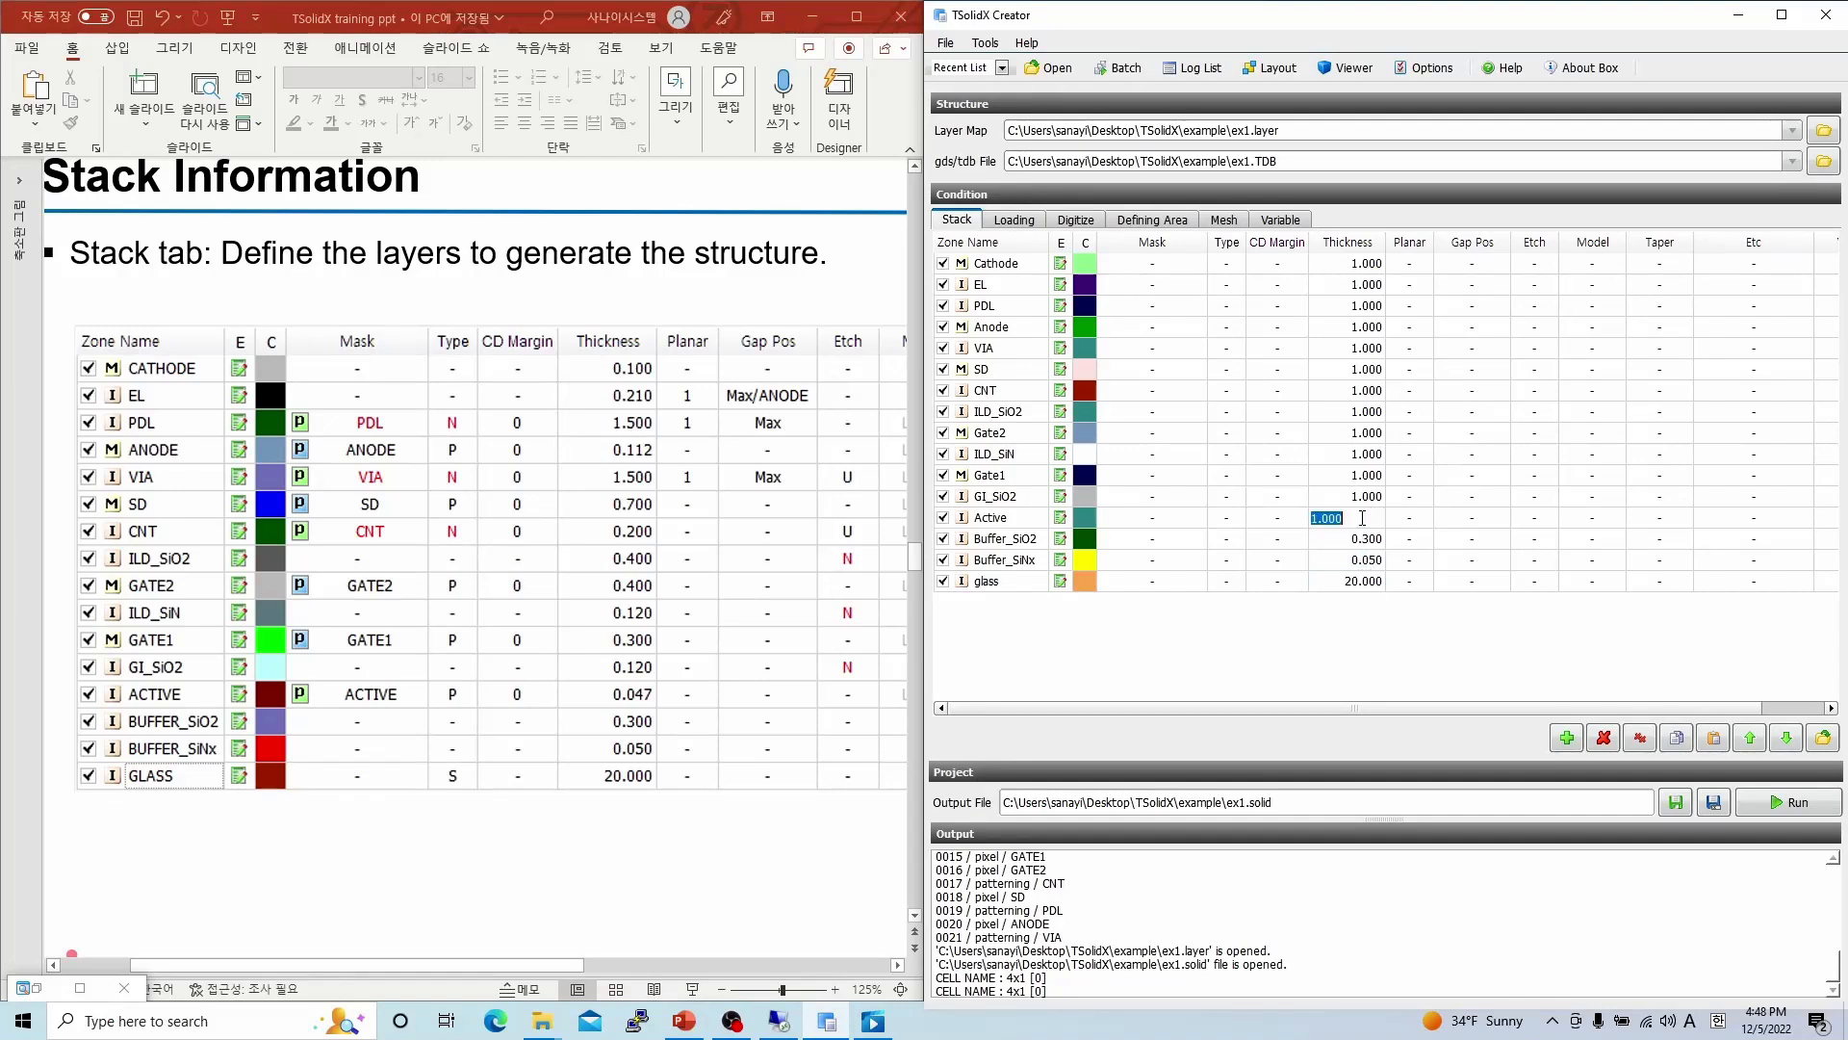
text(0.047)
key(Return)
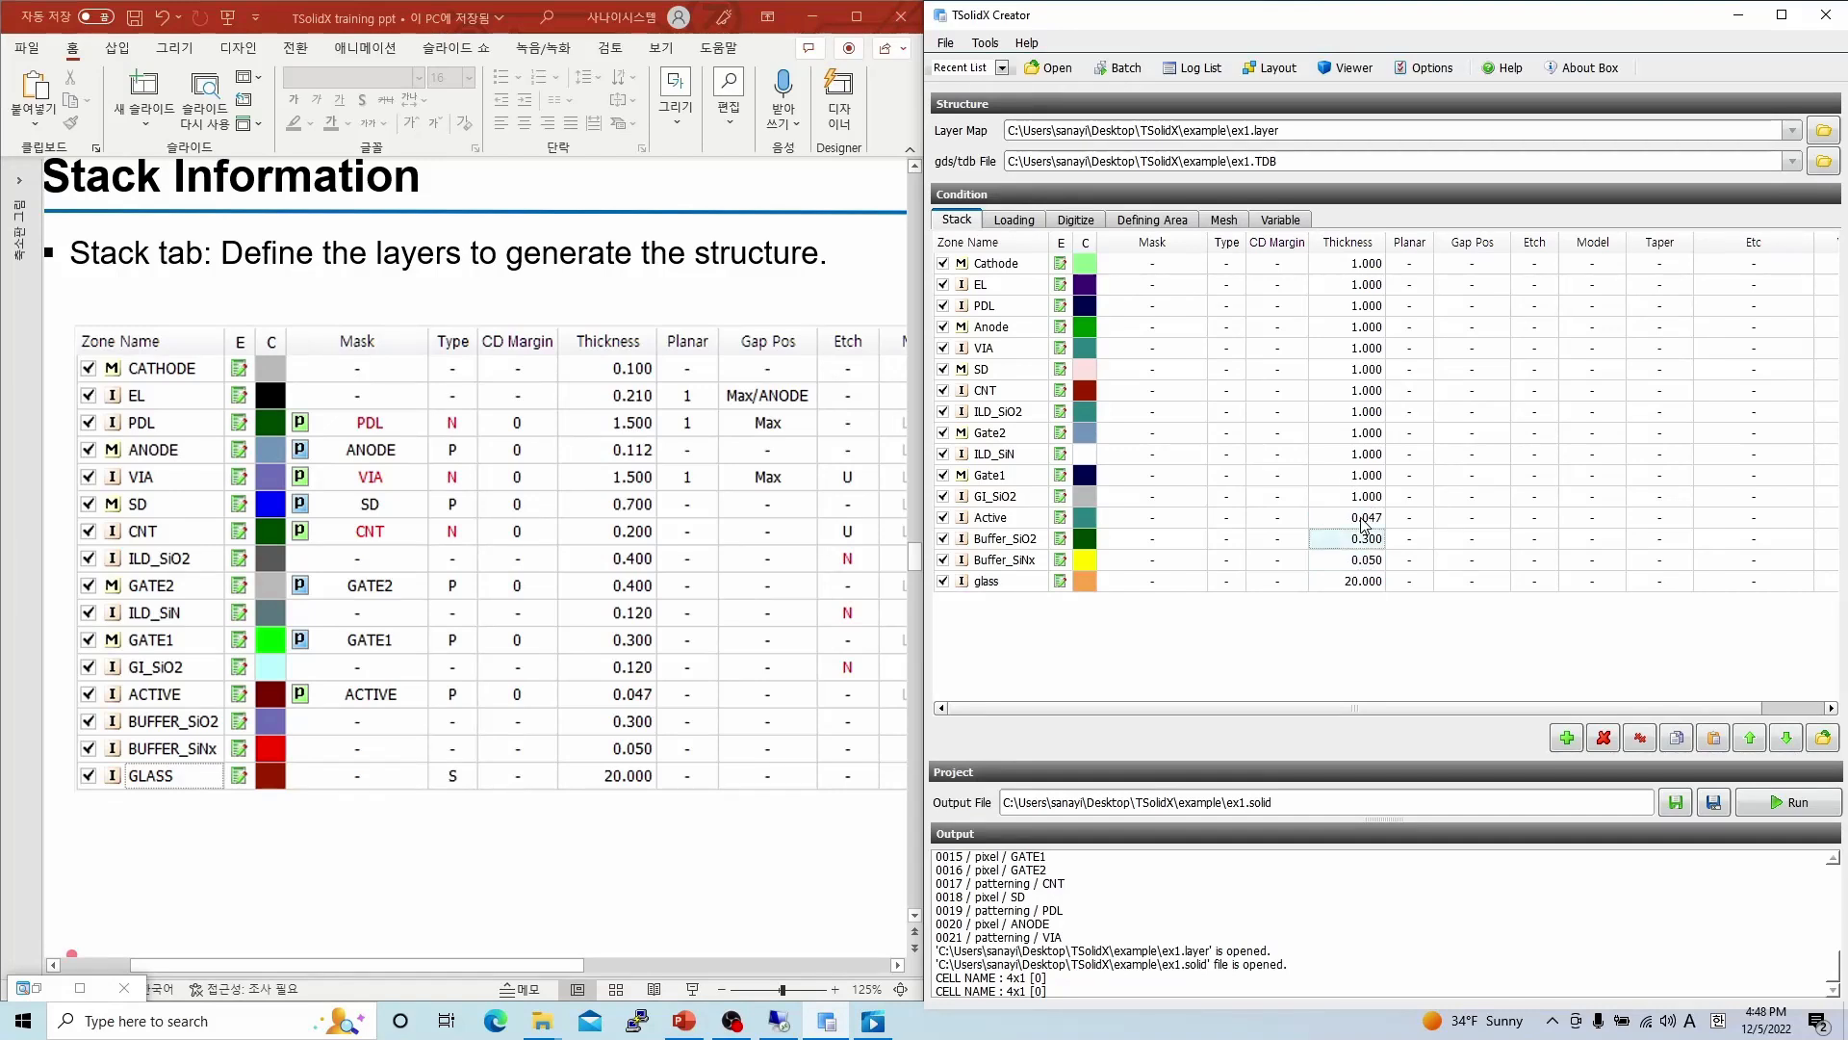
click(1385, 495)
text(0.12)
key(Return)
- Set the thickness of the Gate1 zone to 0.3 and of ILD_SiN to 0.12
click(1368, 474)
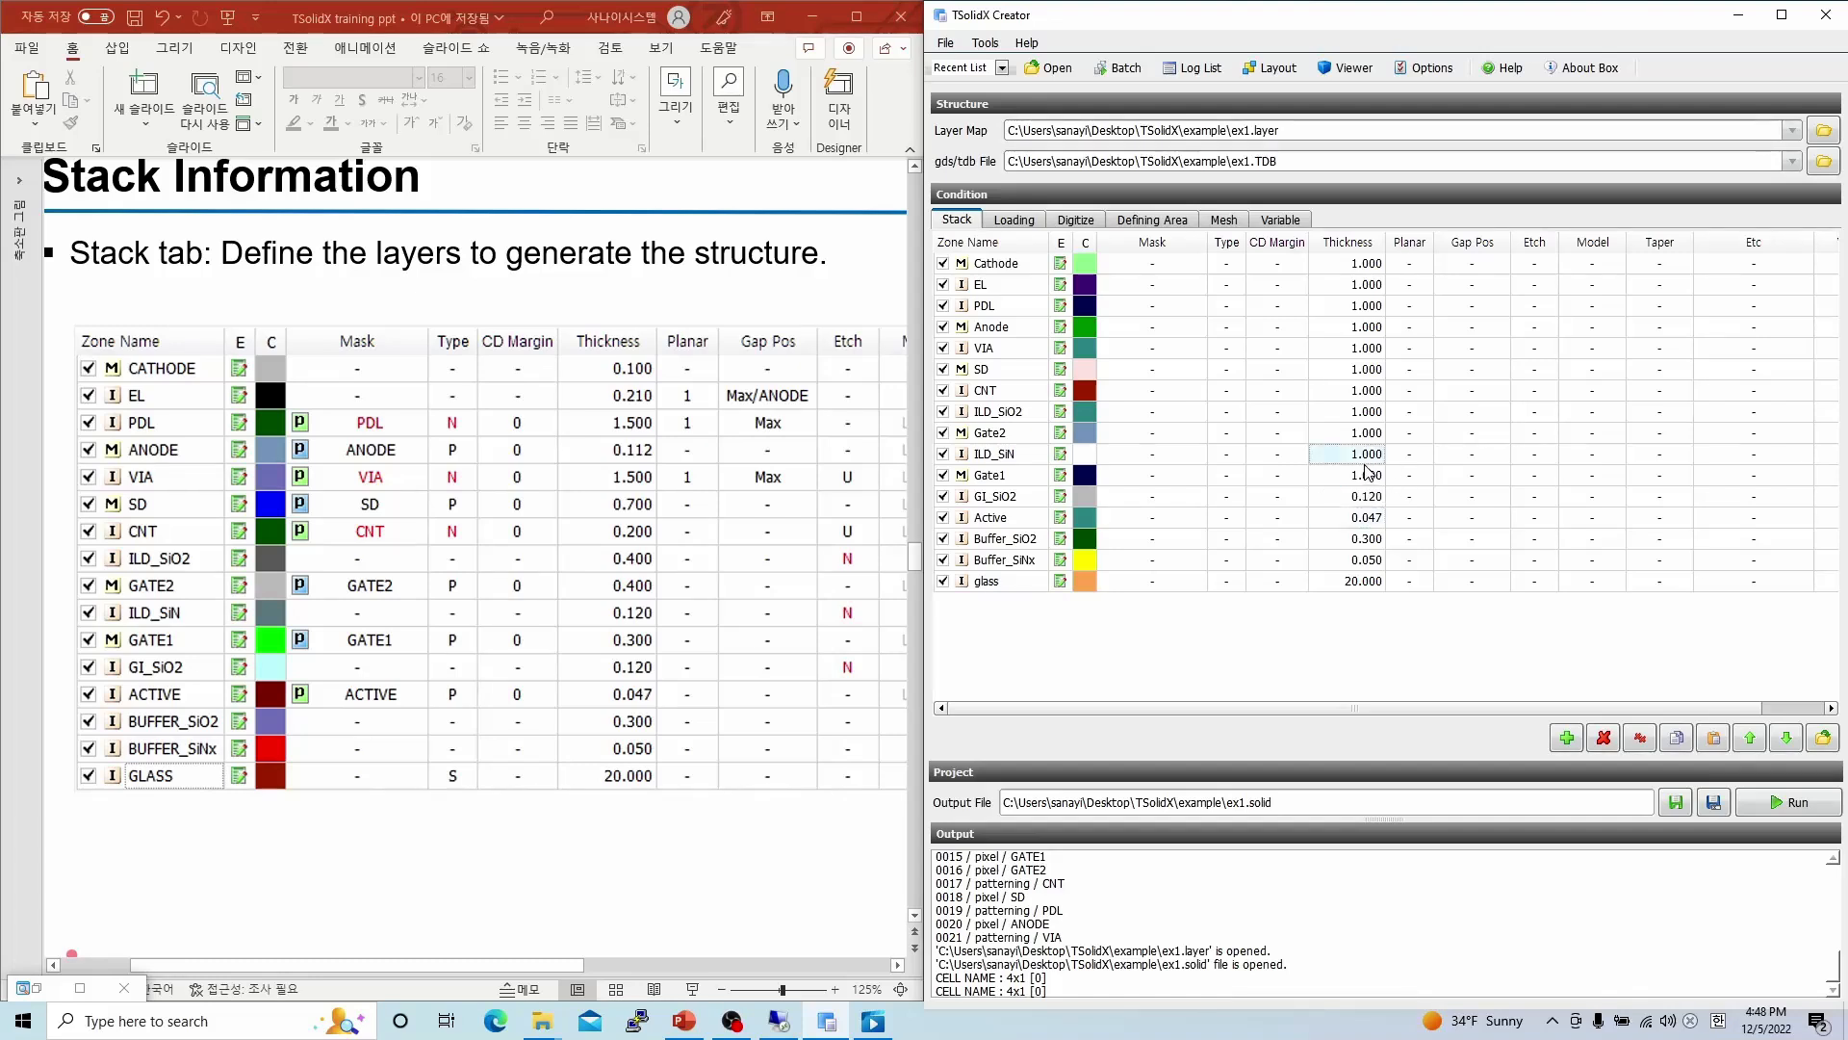
click(1368, 475)
text(0.)
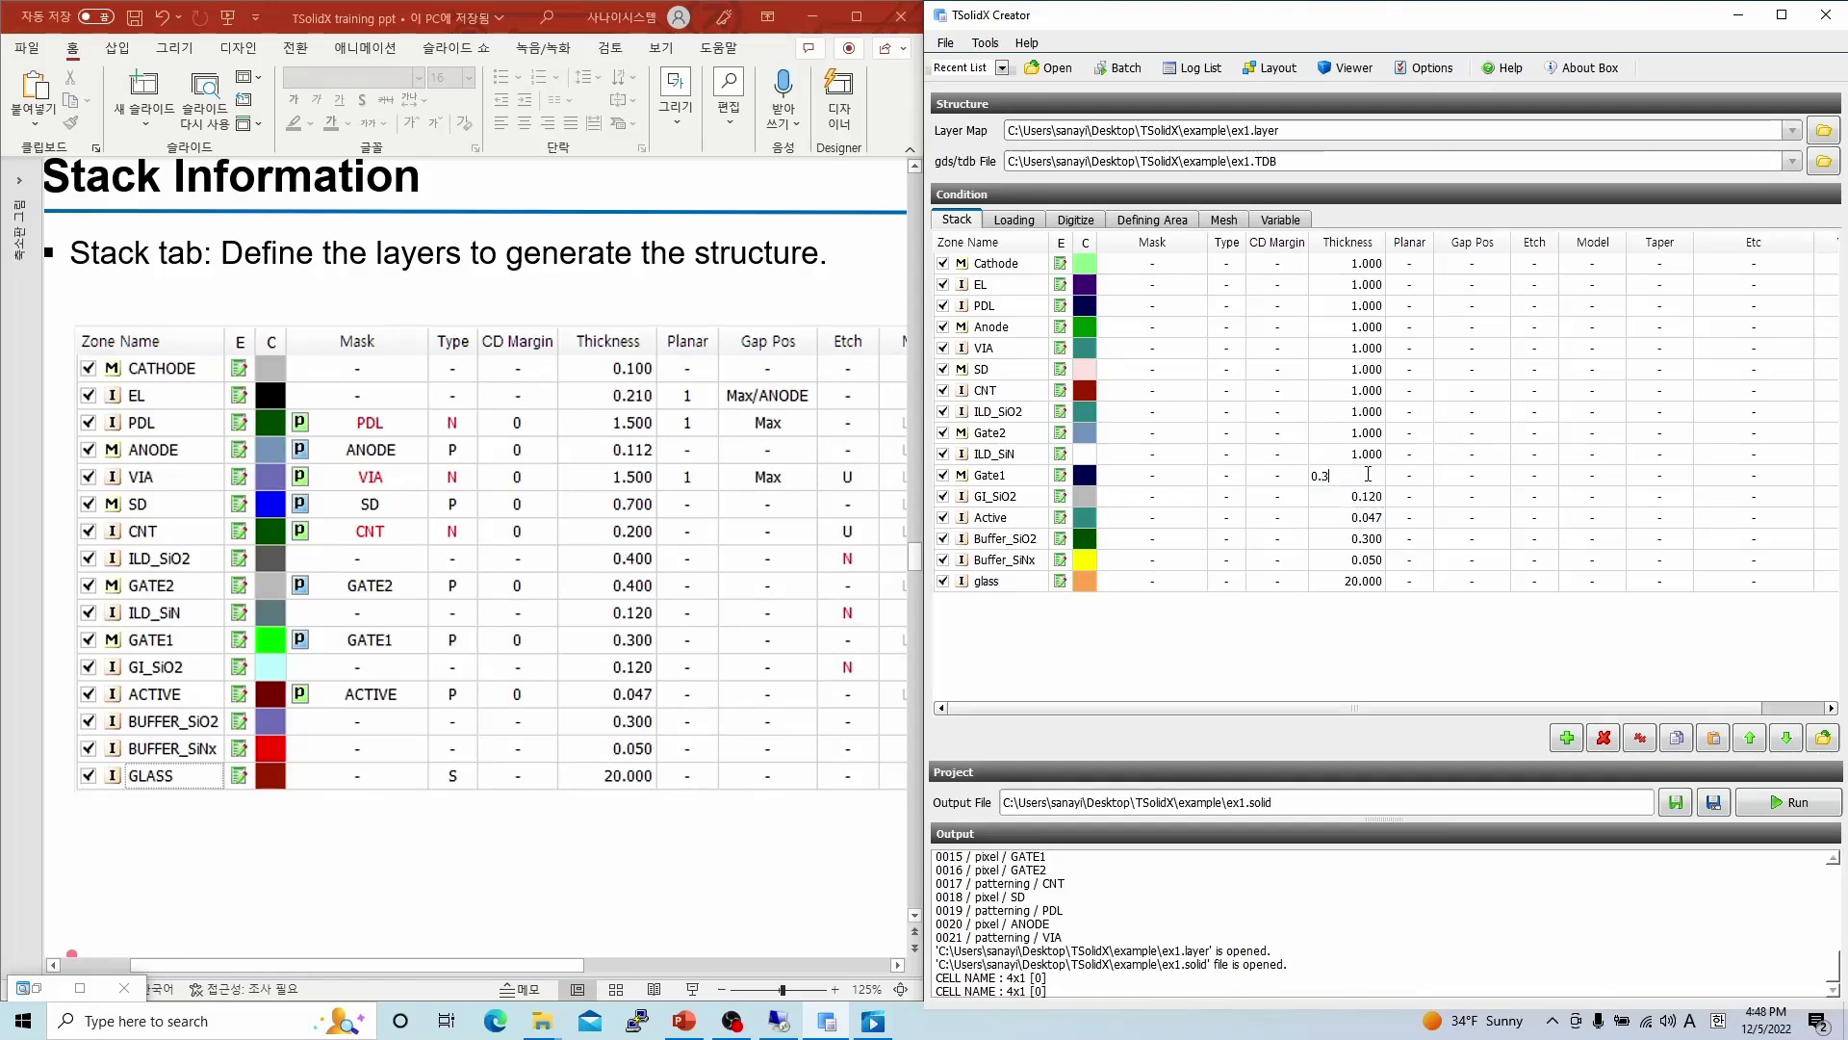
text(3)
key(Return)
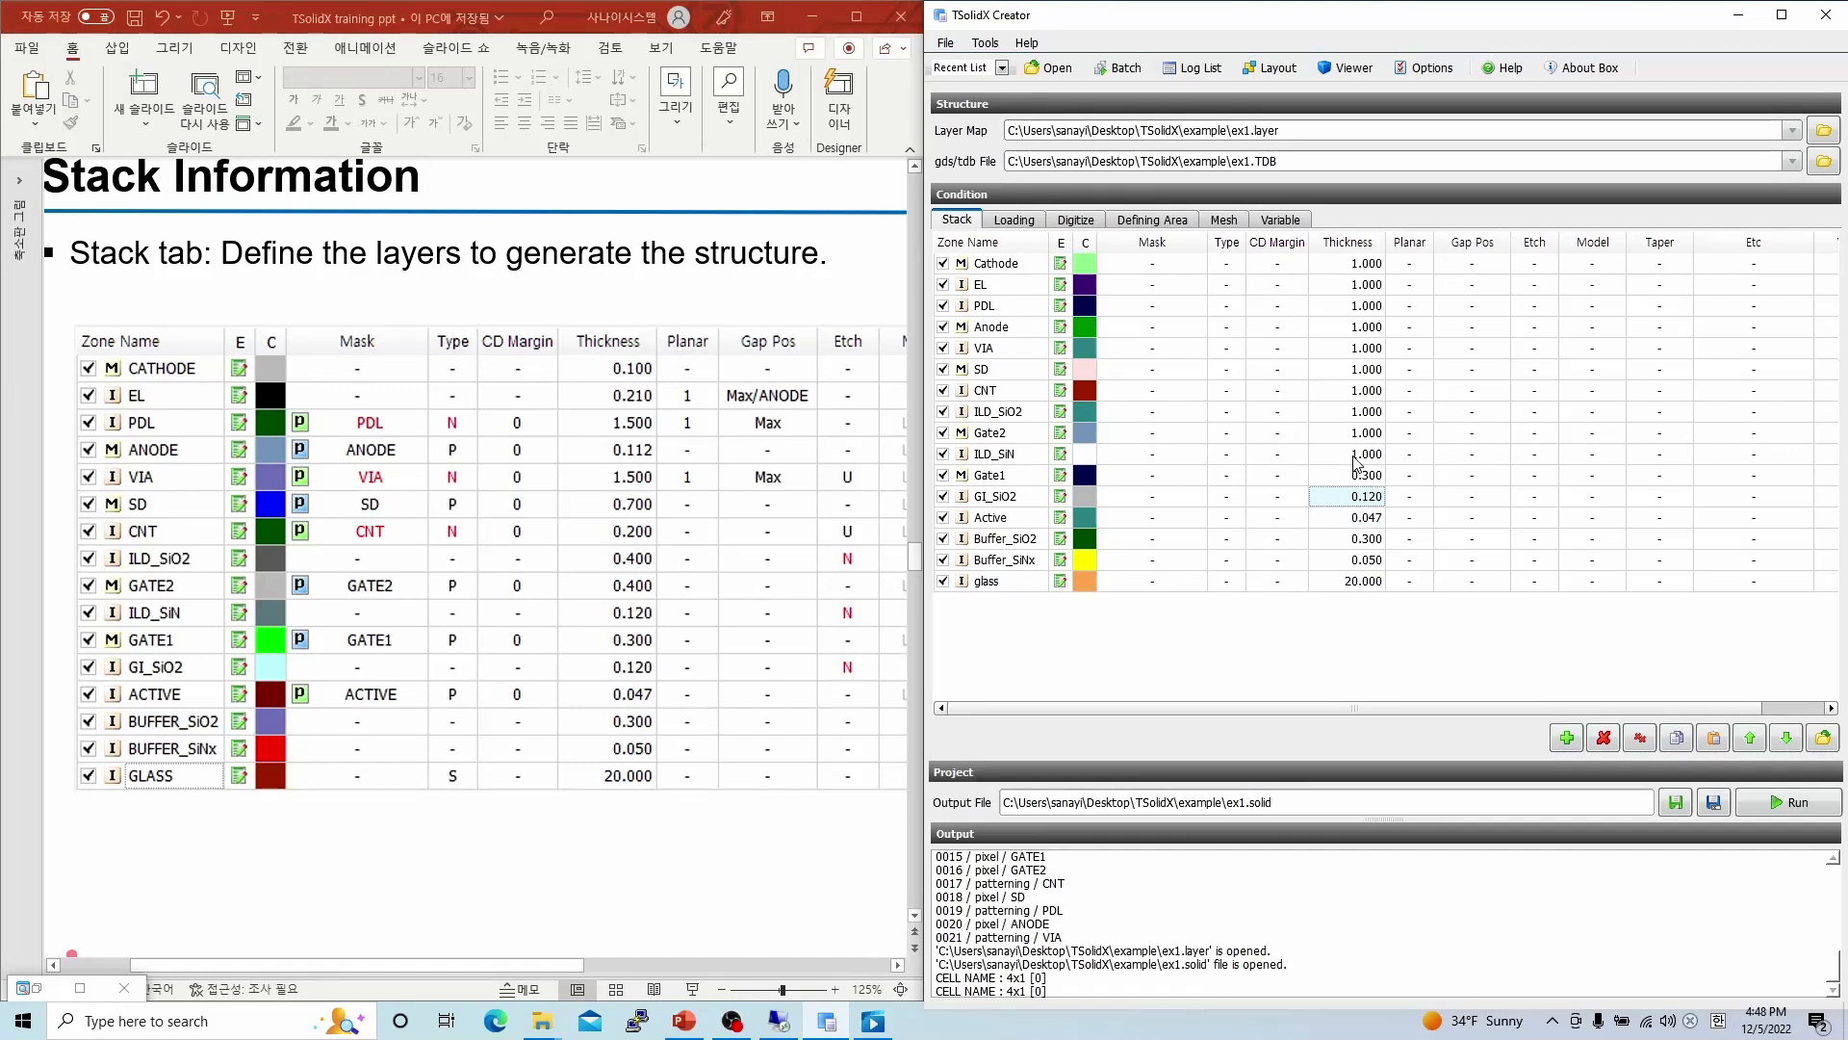
double_click(1352, 455)
text(0.12)
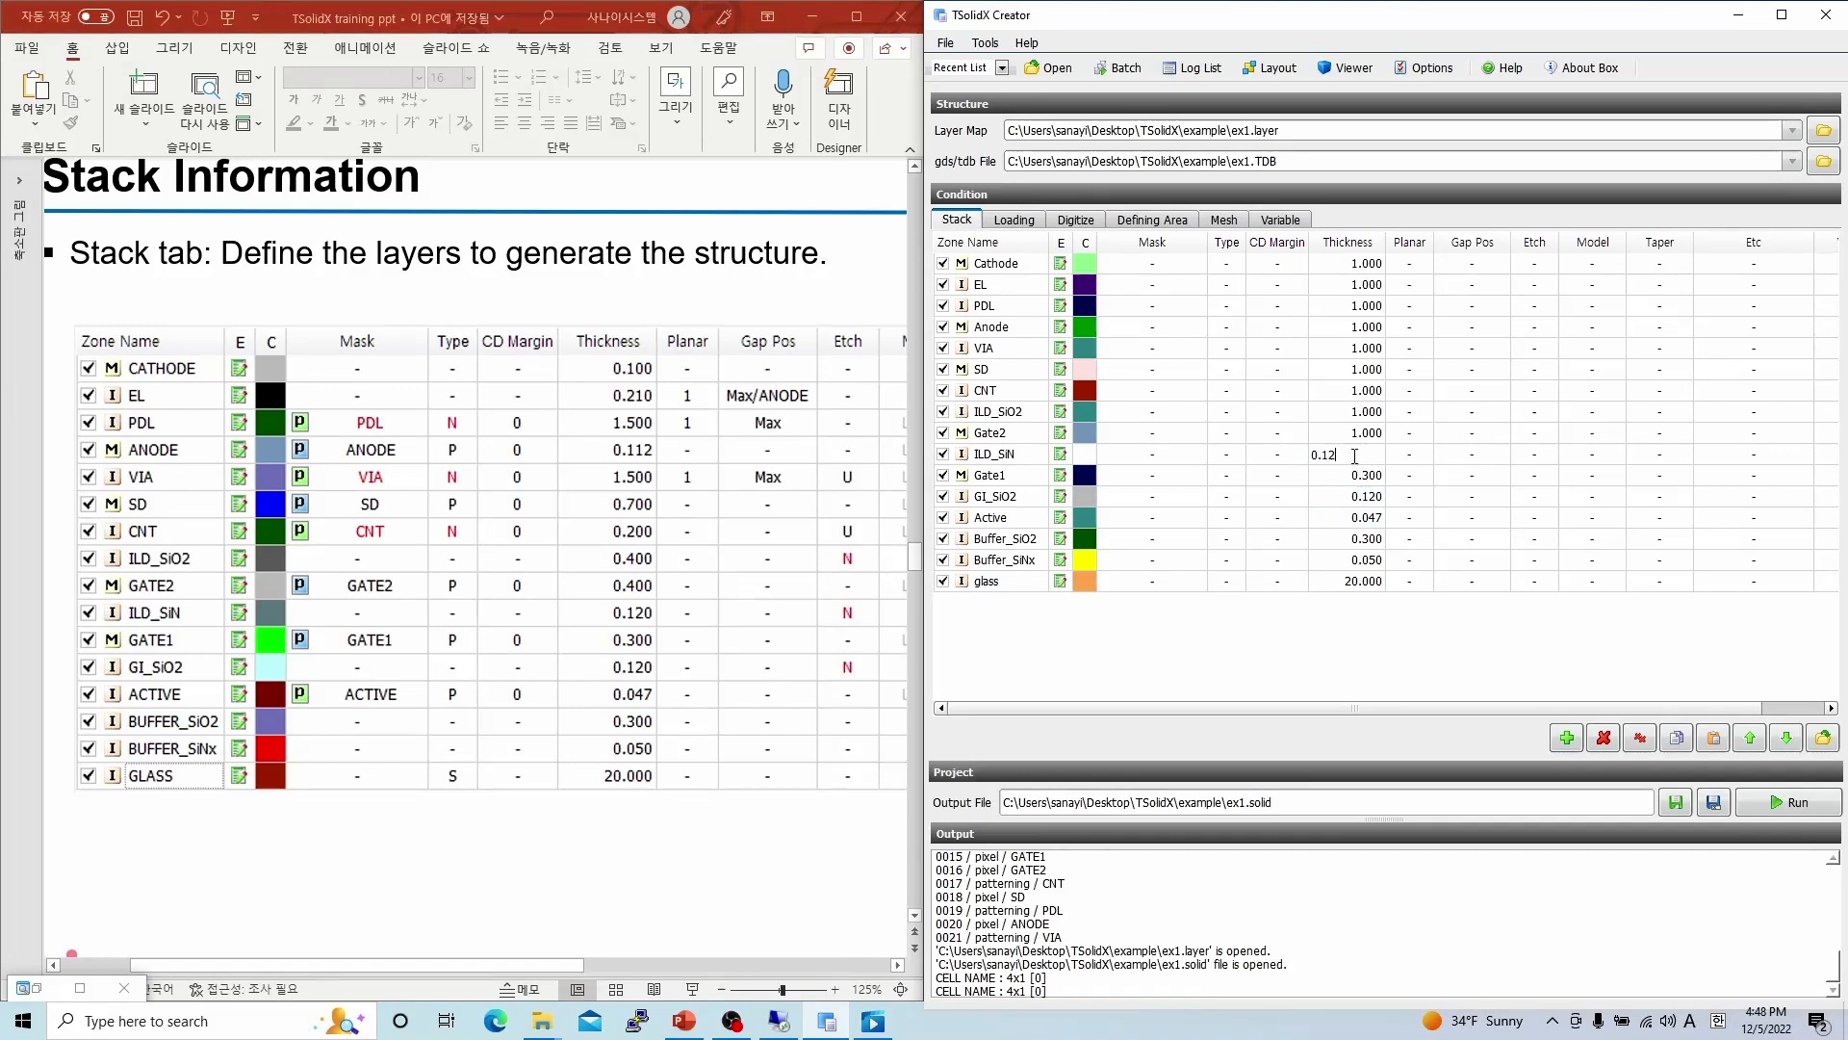
key(Return)
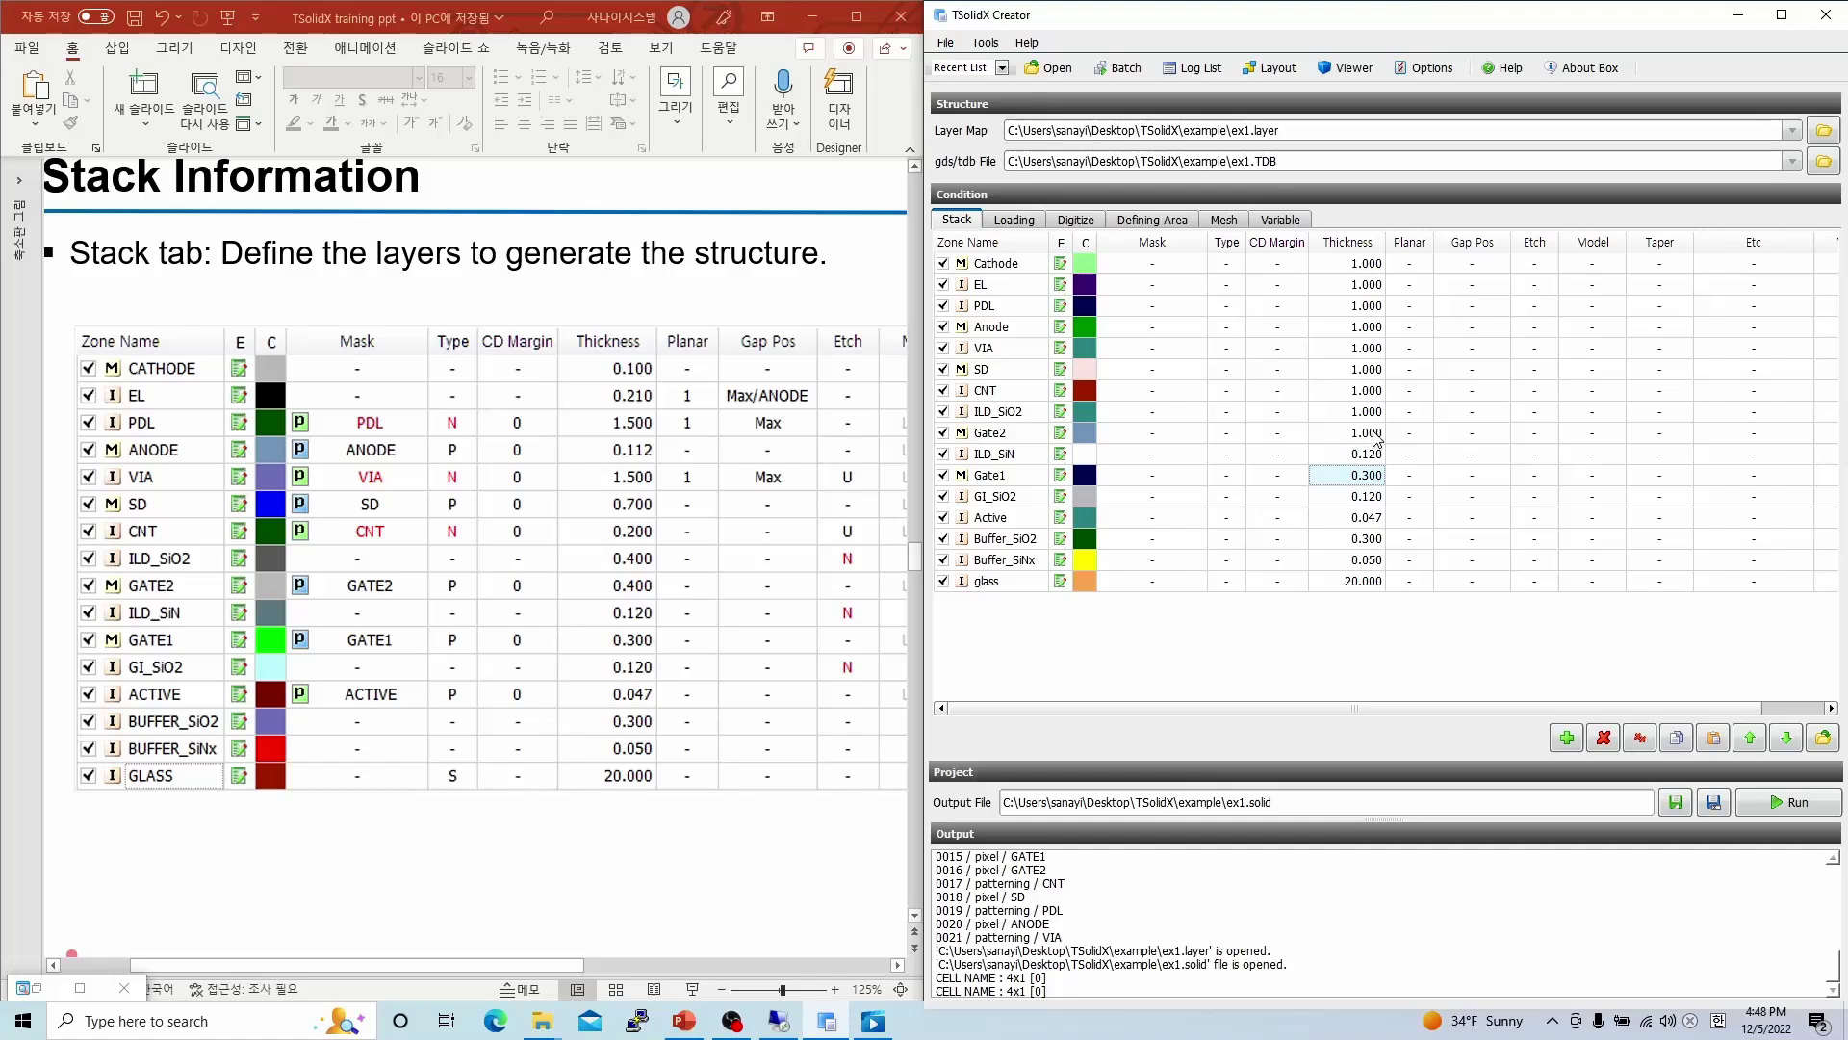
- Set the thickness of both the Gate2 and ILD_SiO2 zones to 0.4
click(1338, 432)
click(1338, 432)
text(0)
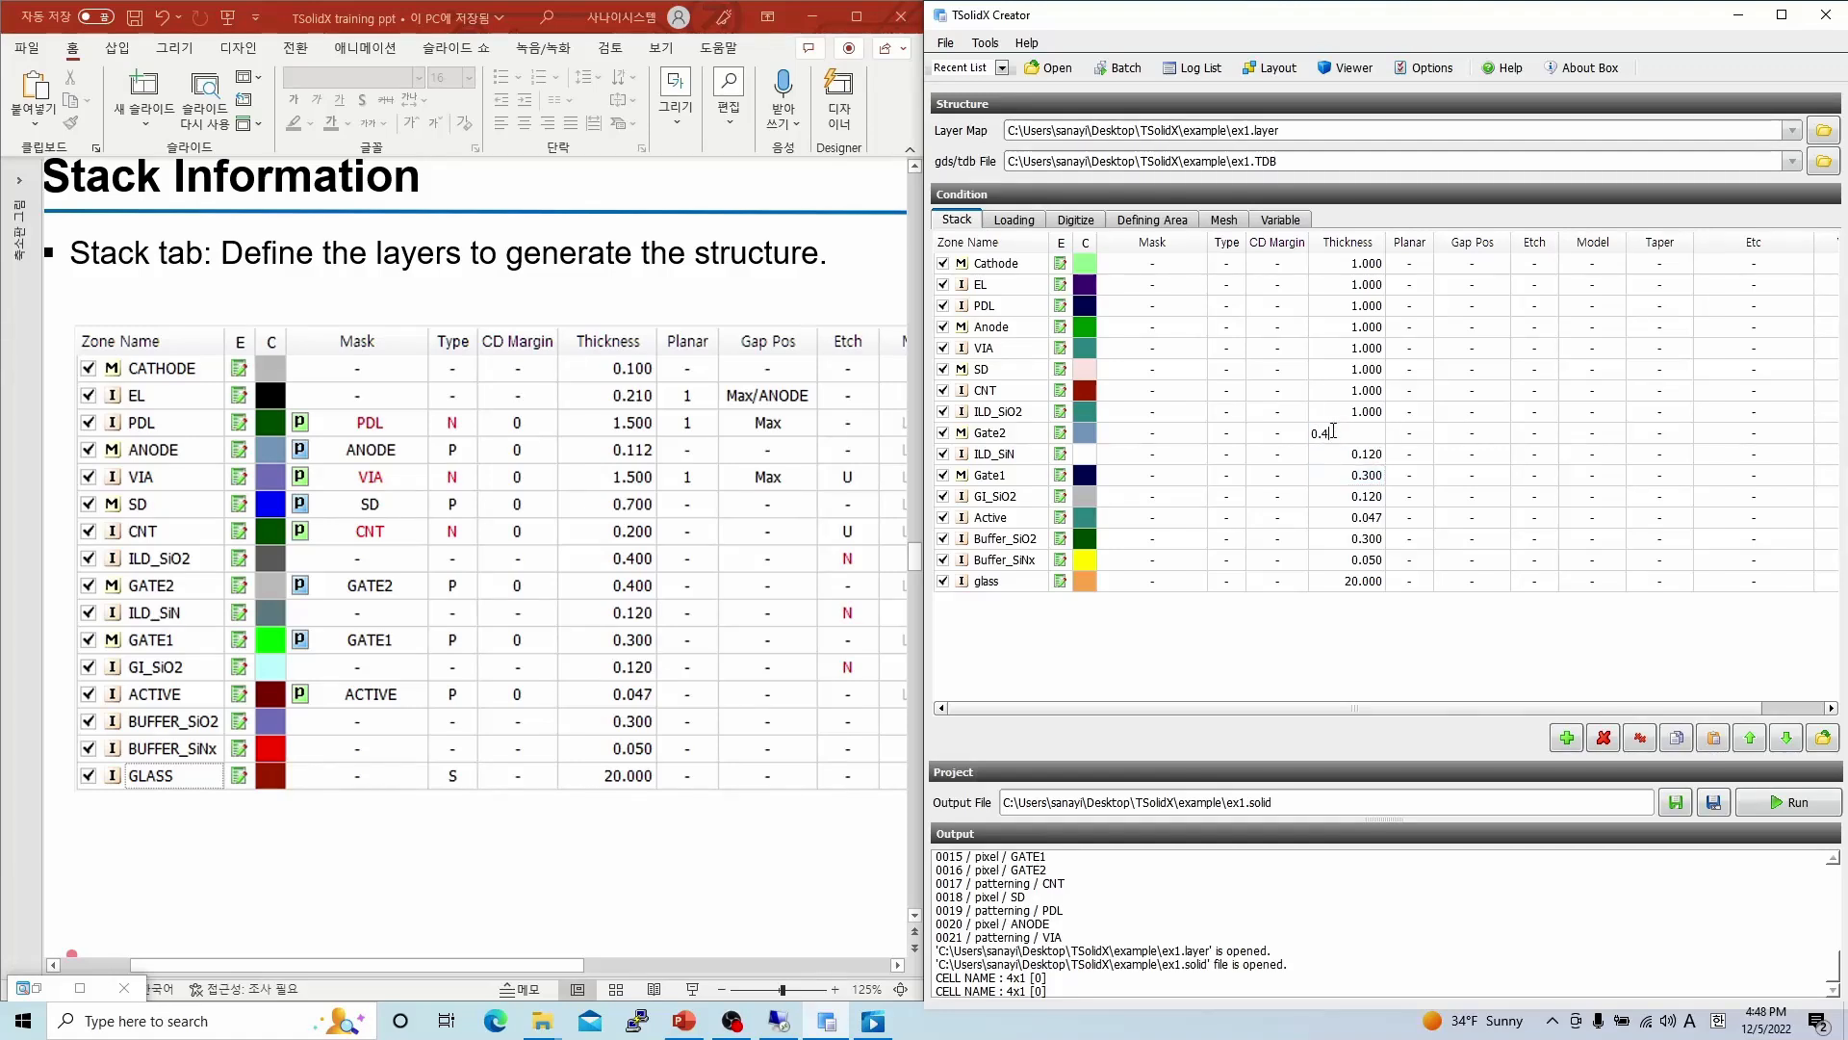
text(.4)
key(Return)
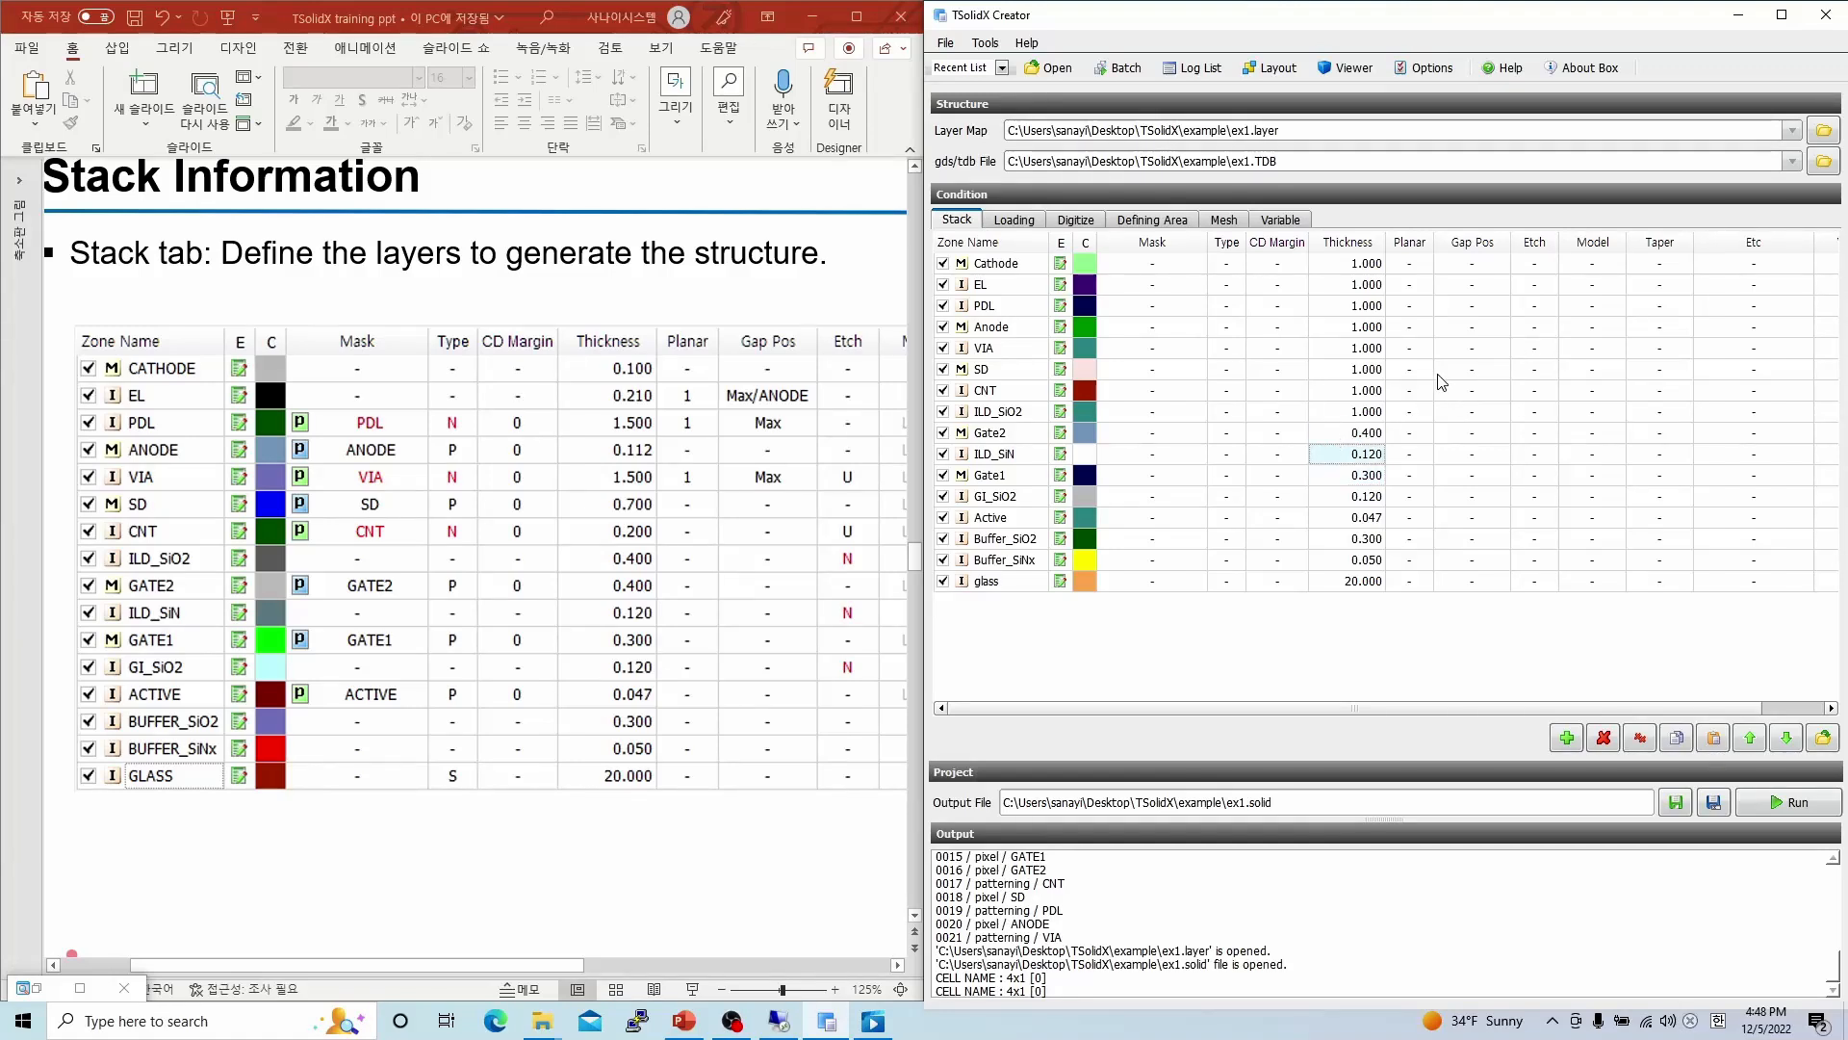
click(1379, 412)
click(1379, 413)
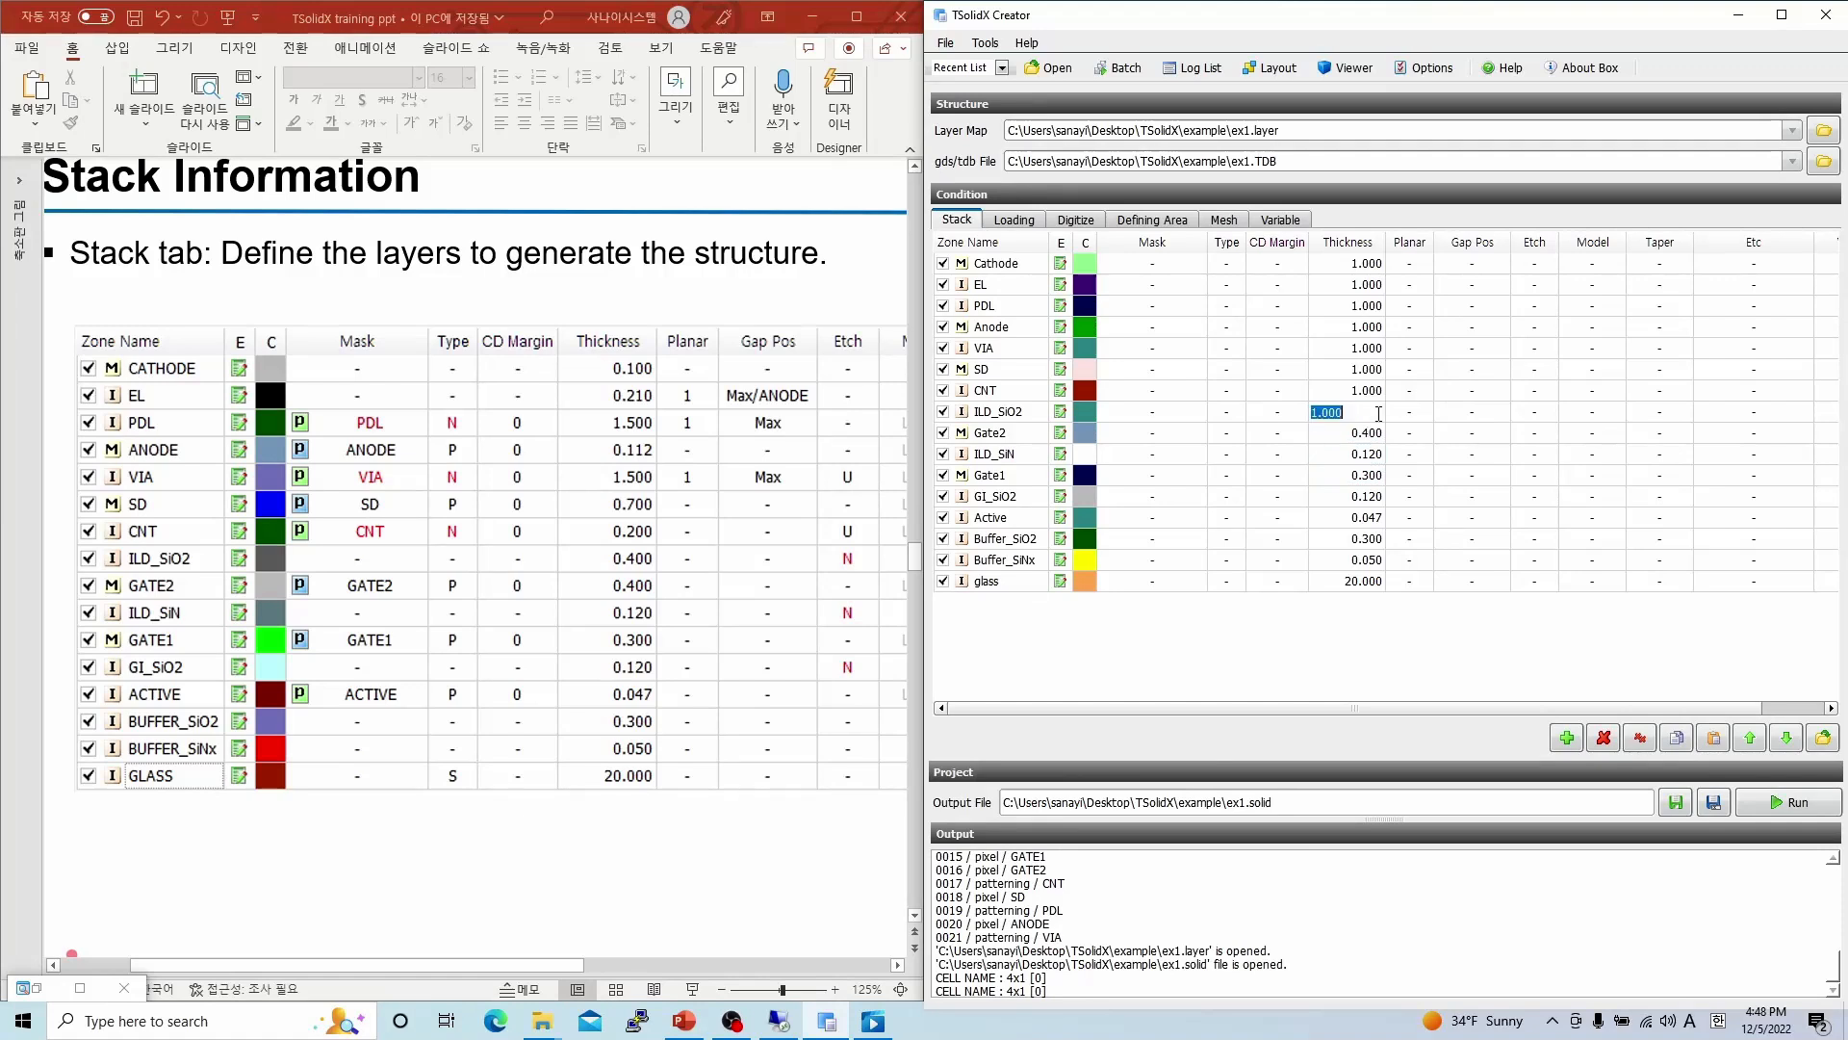
text(0.4)
key(Return)
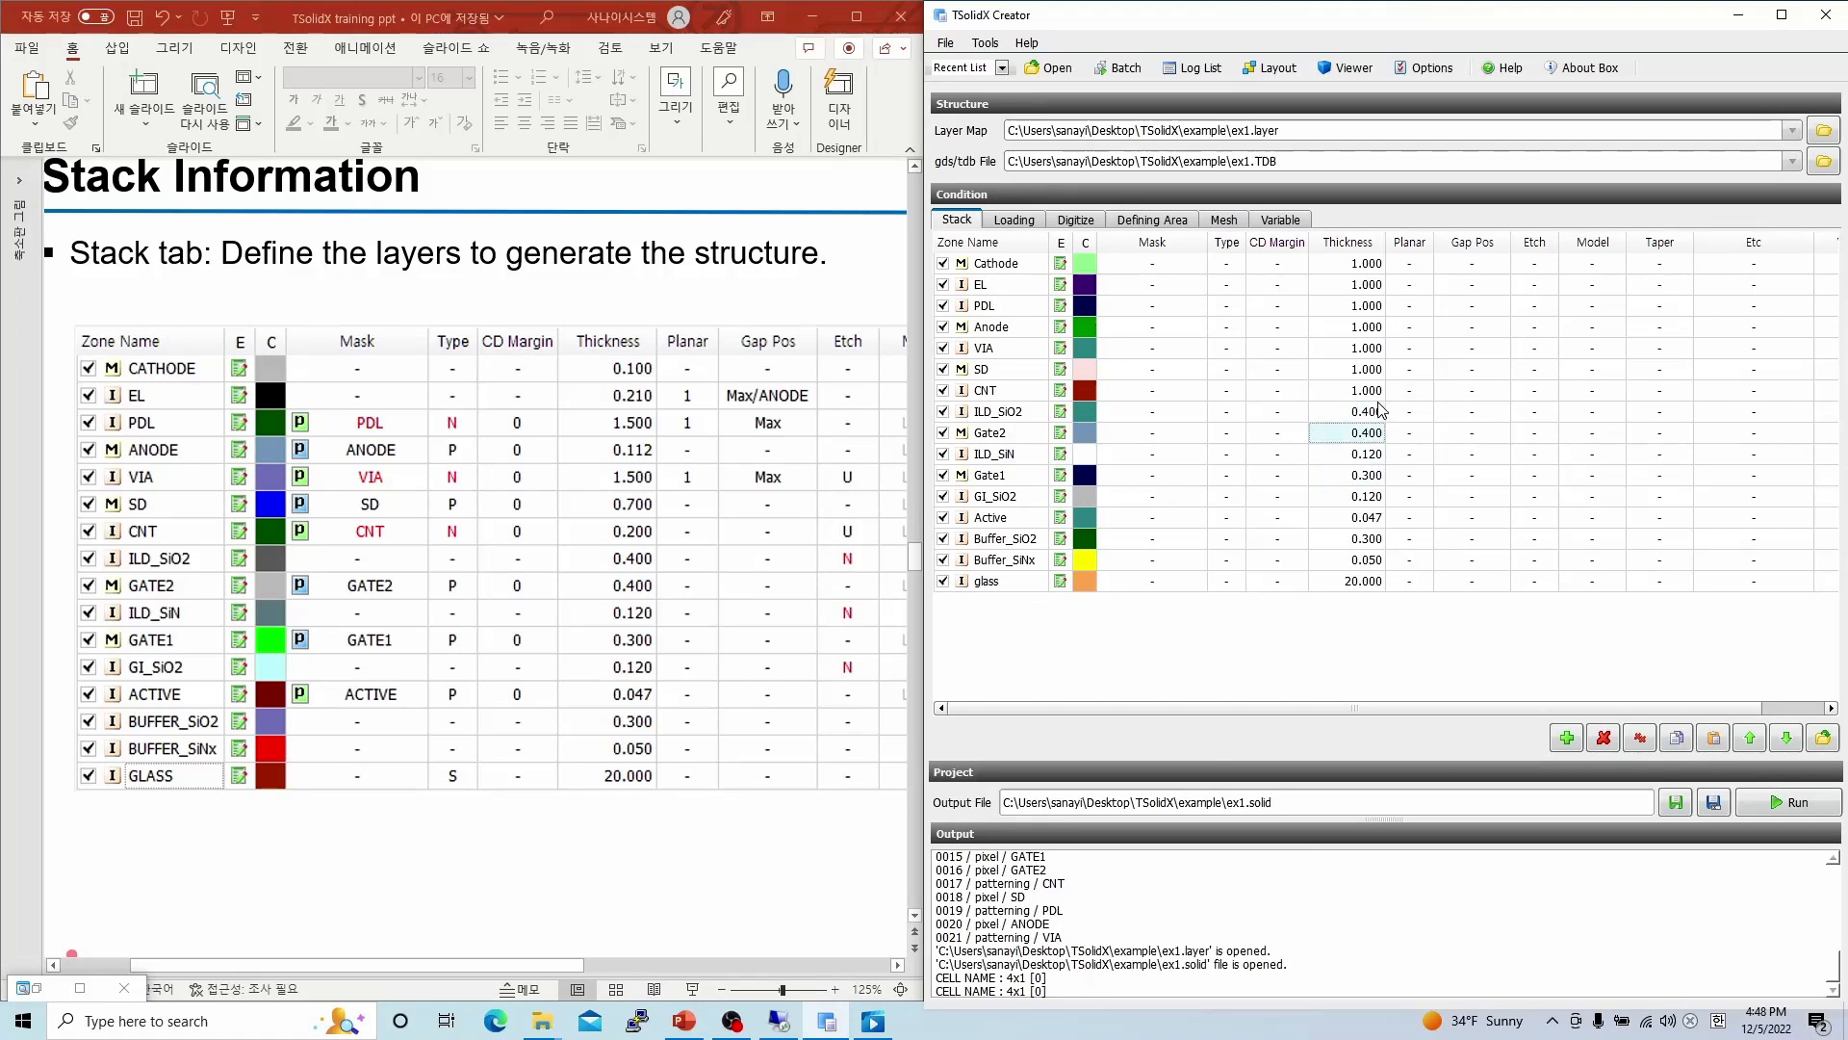
- Set the thickness of the CNT zone to 0.2 and of SD to 0.7
click(1367, 391)
click(1366, 391)
text(0.2)
key(Return)
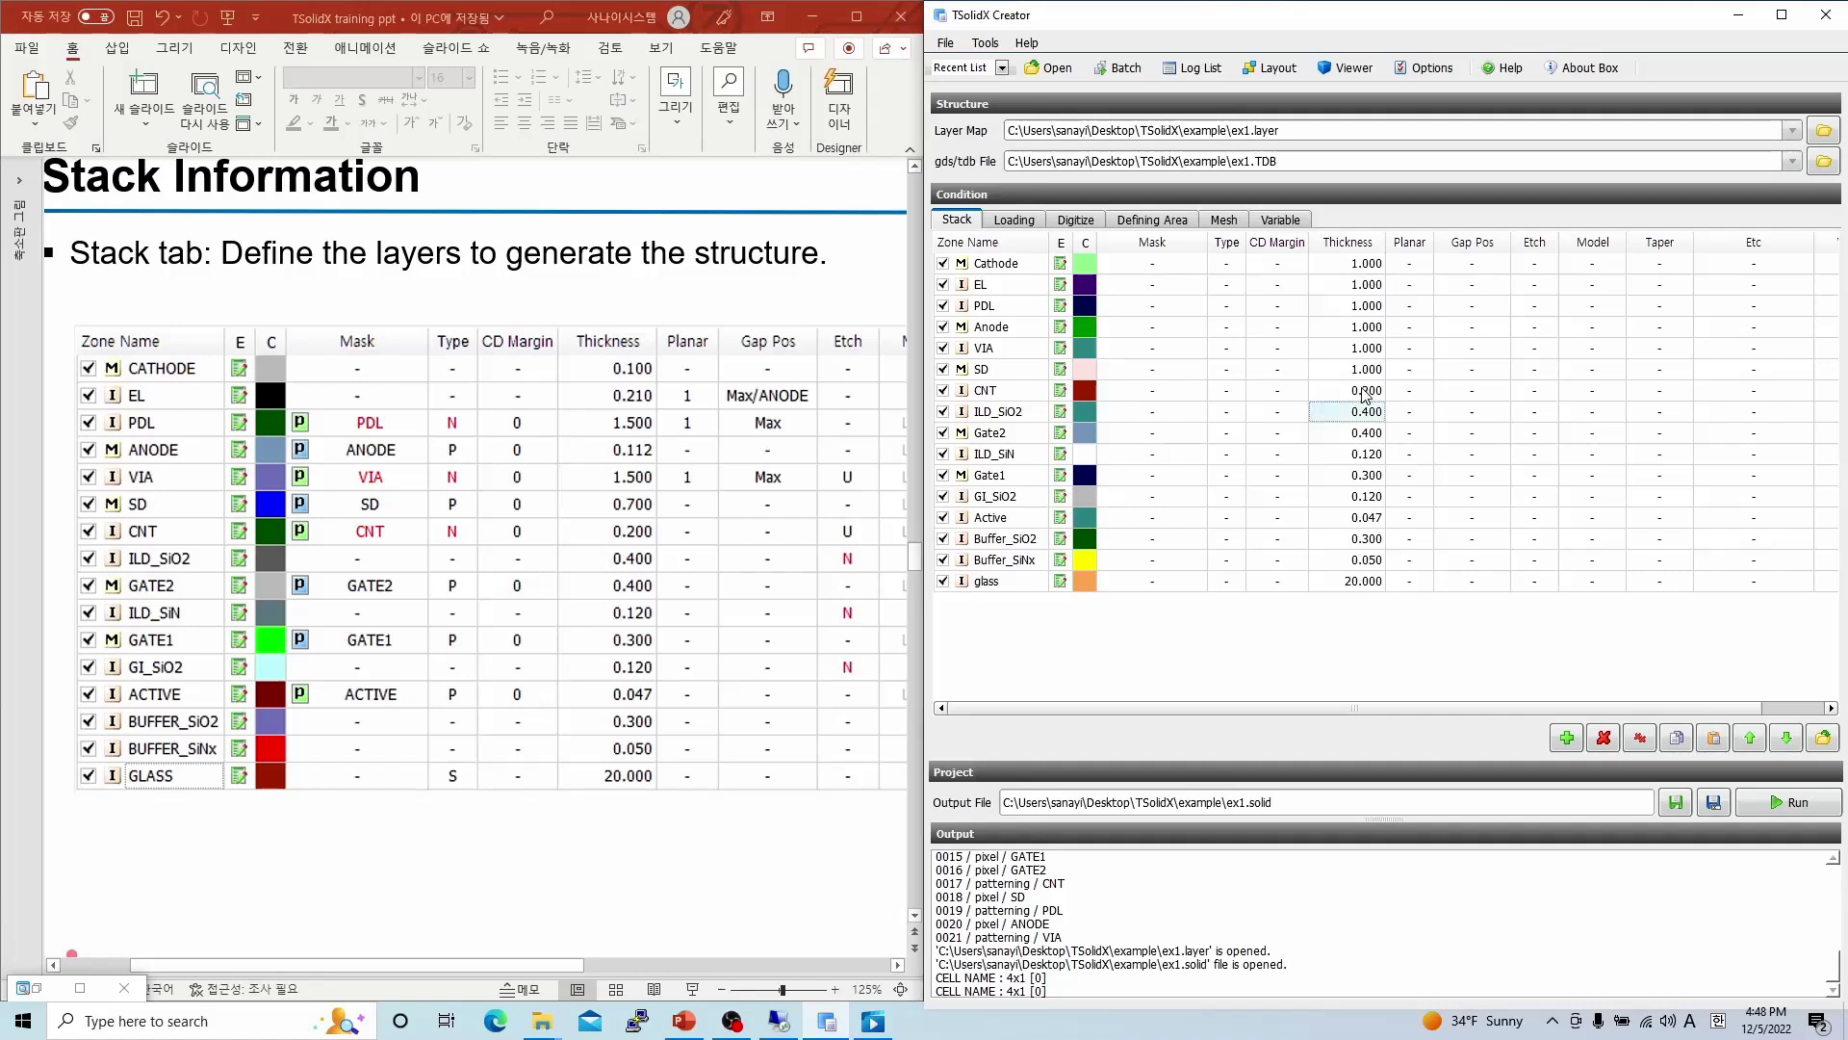
click(1362, 371)
click(1362, 370)
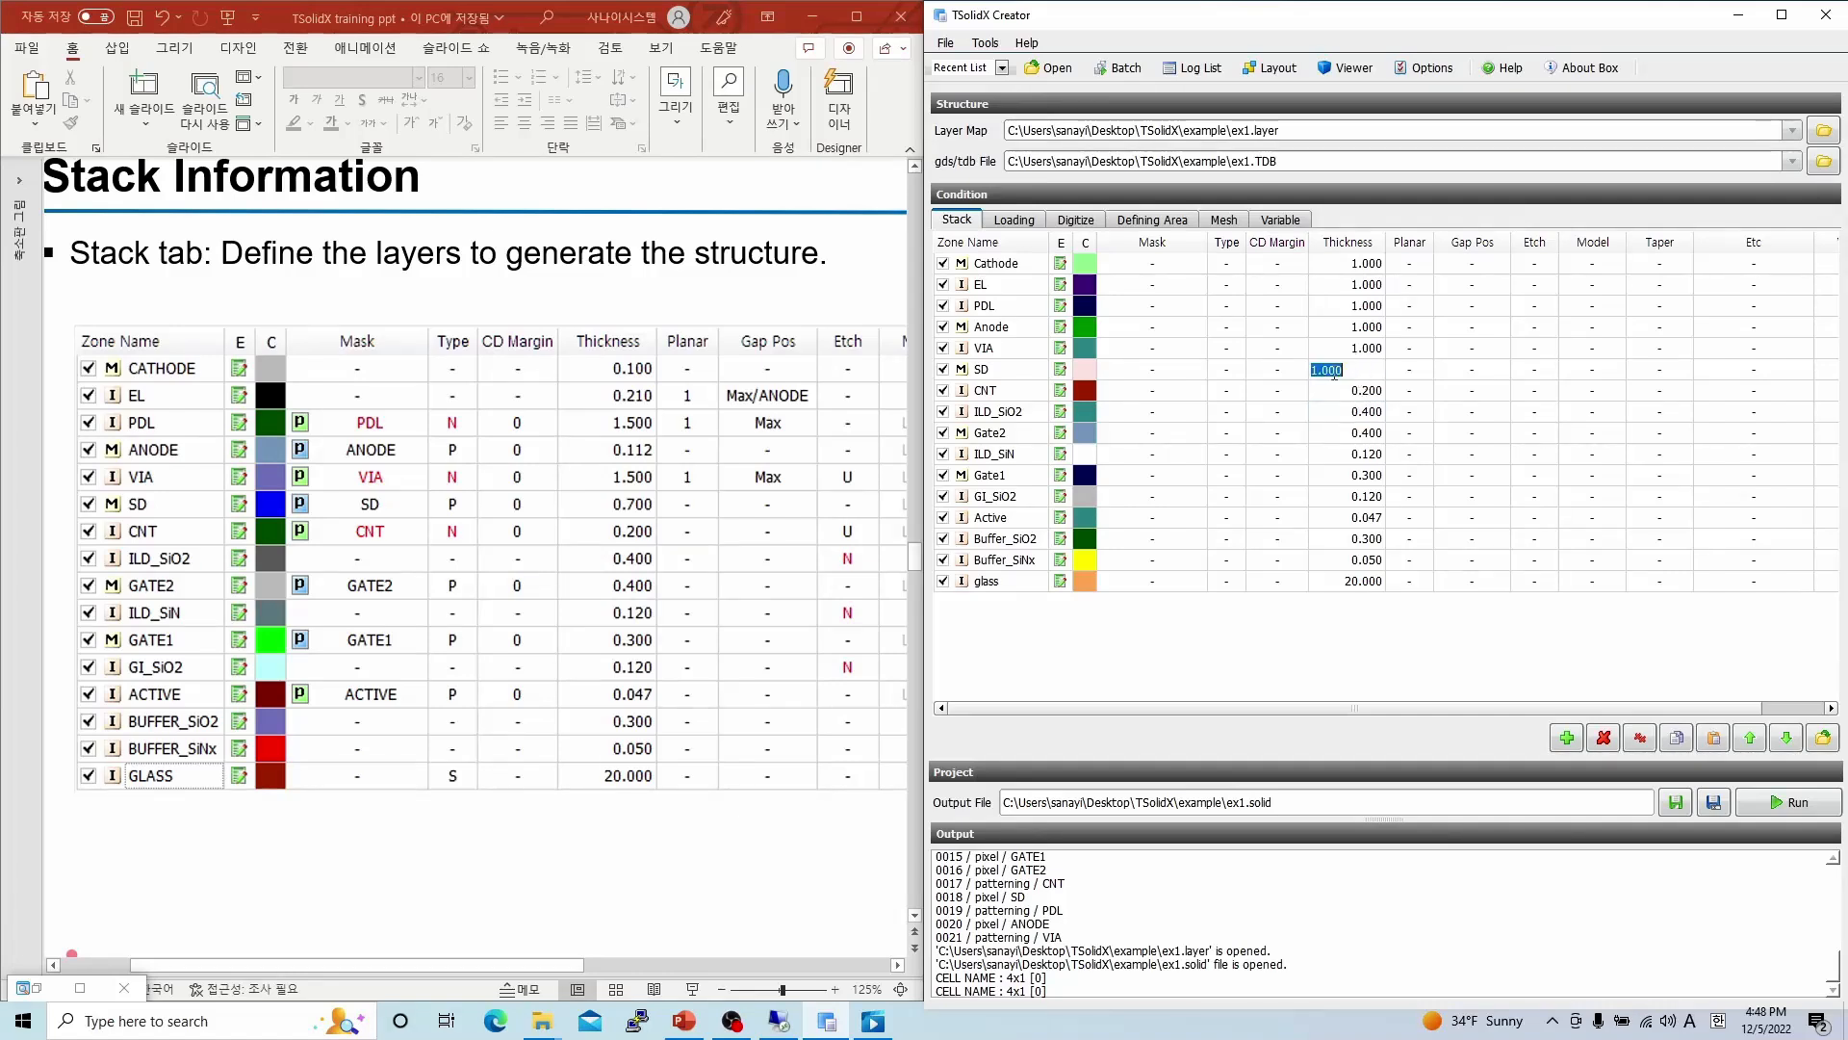
text(0.7)
key(Return)
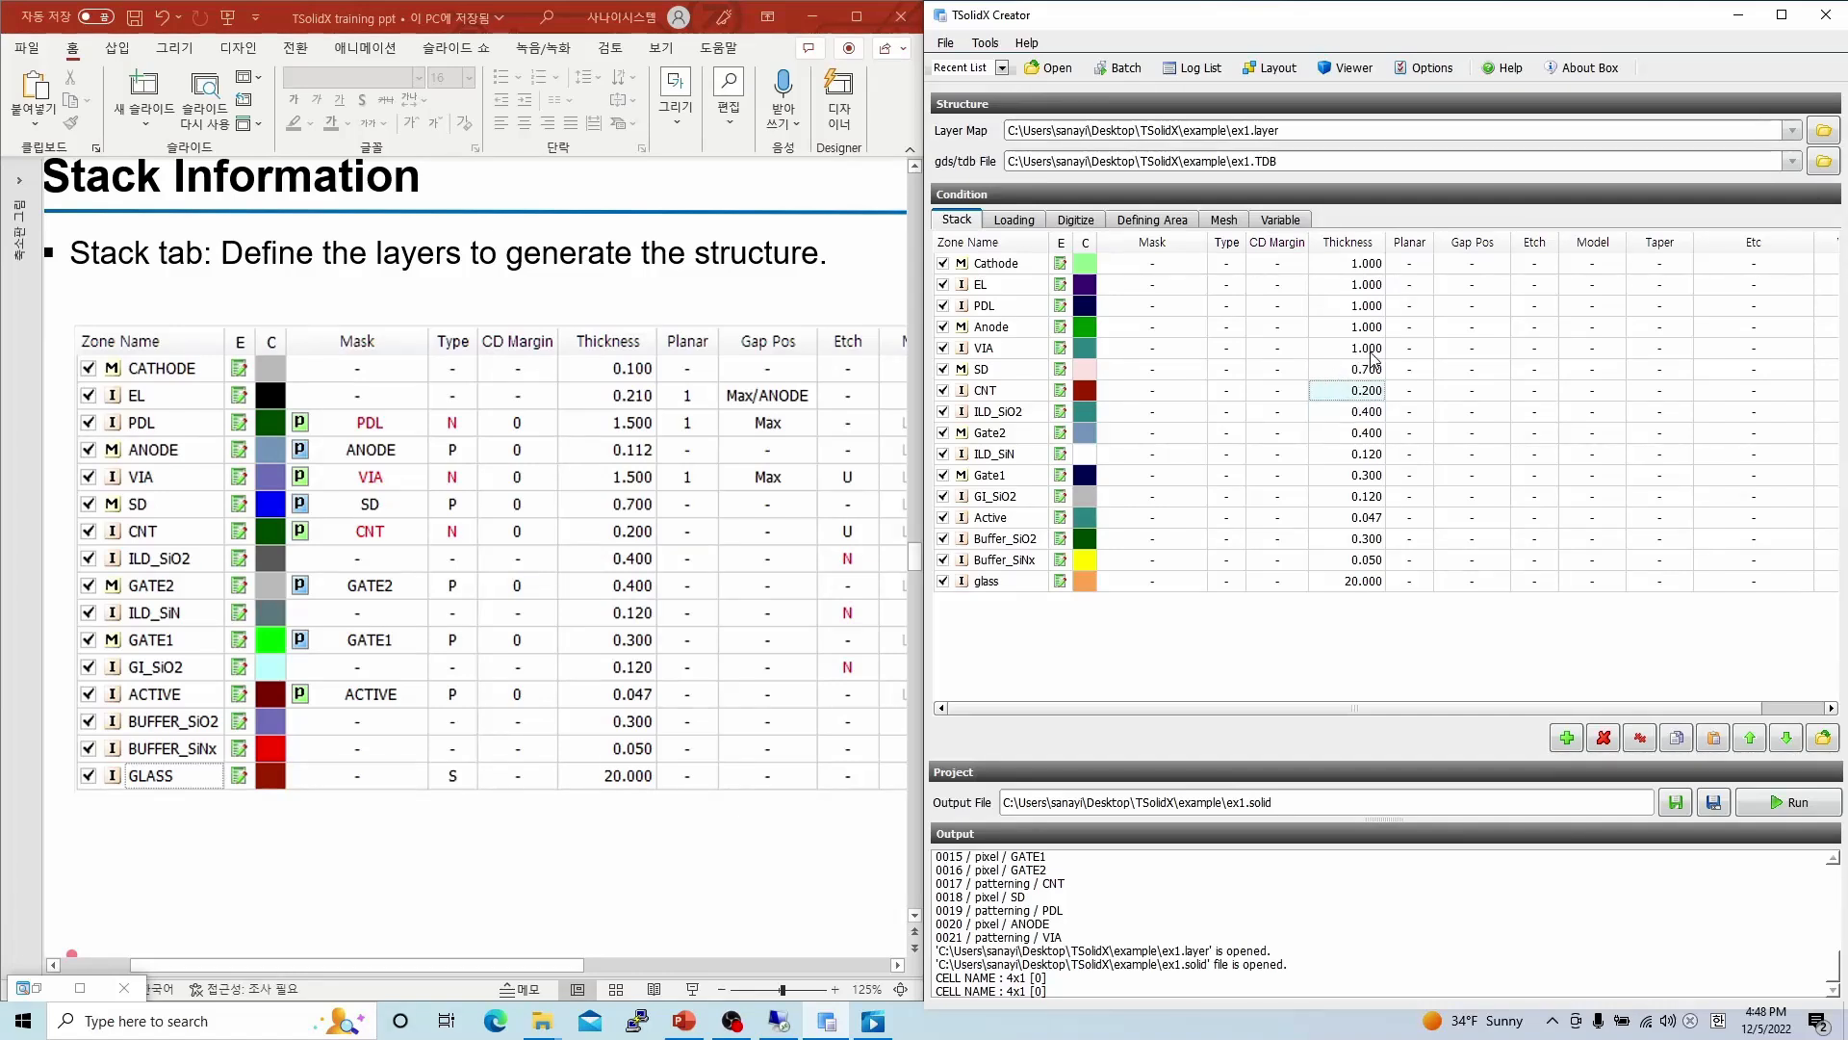
- Set the thickness of the VIA zone to 1.5 and of Anode to 0.112
click(1372, 350)
click(1371, 350)
text(1.5)
key(Return)
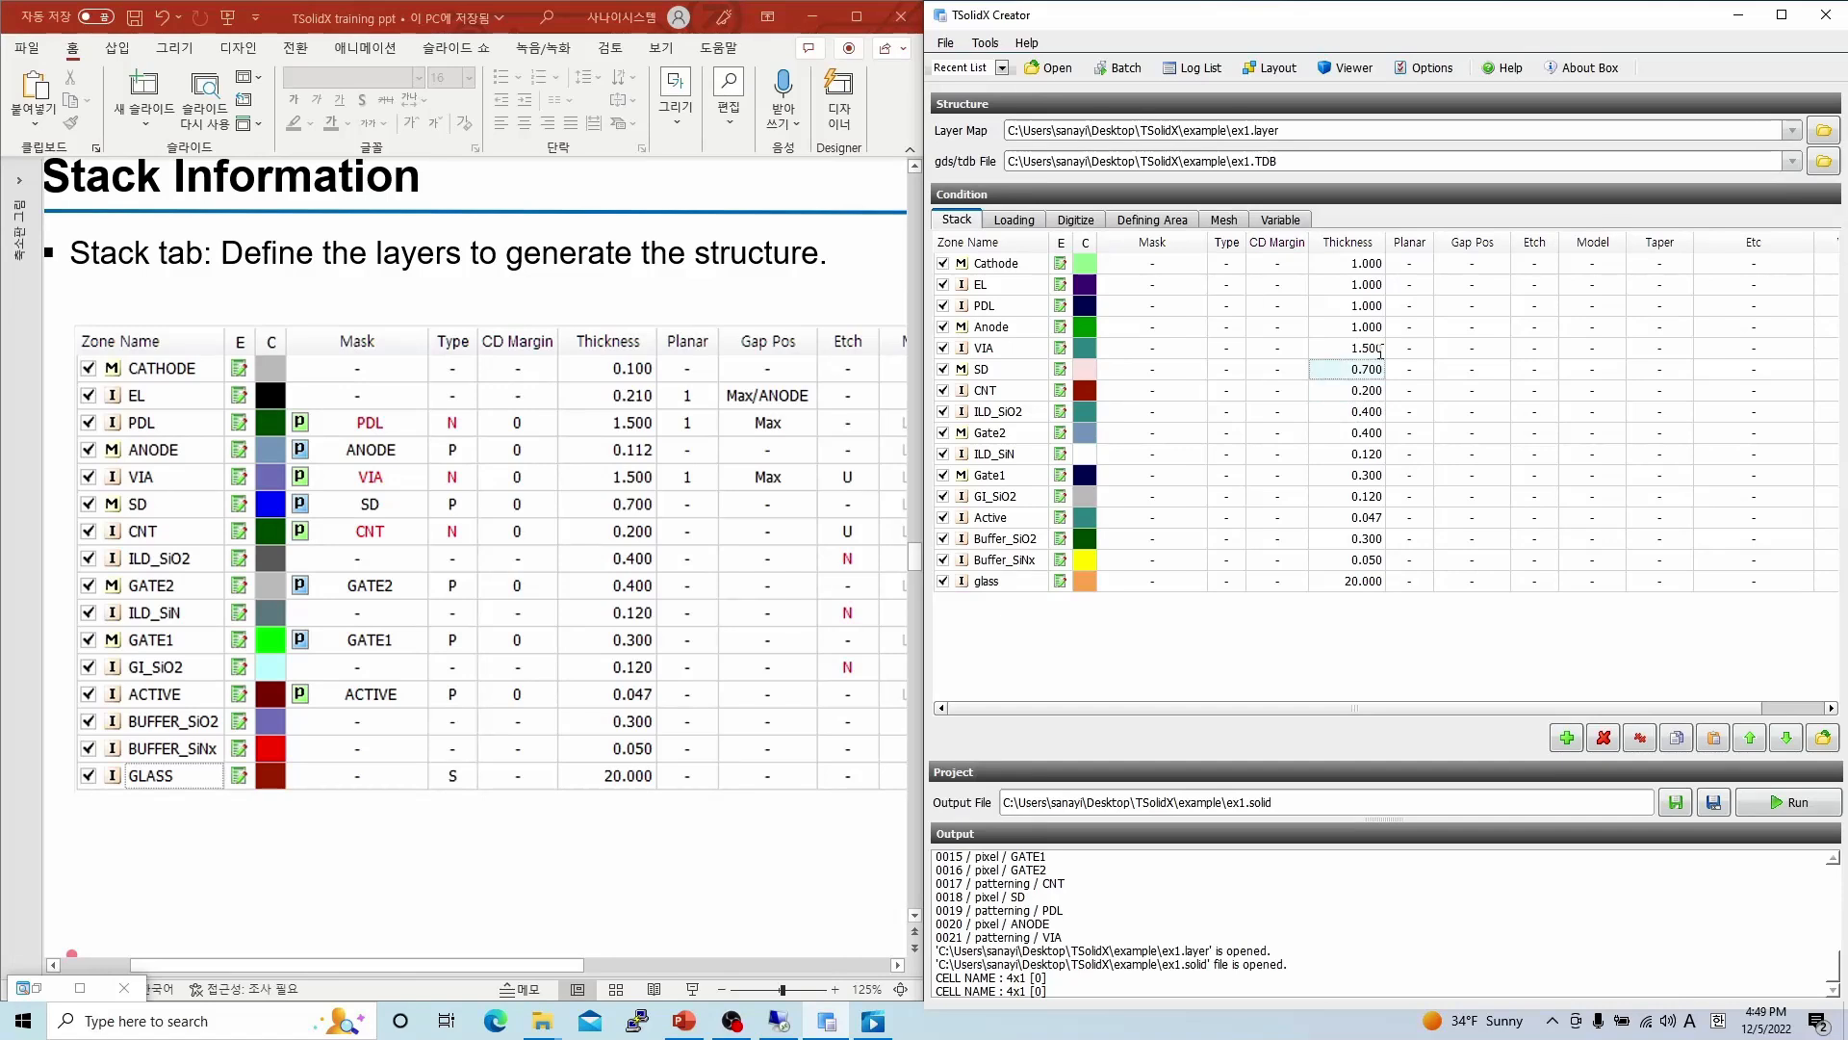
click(1382, 326)
click(1382, 326)
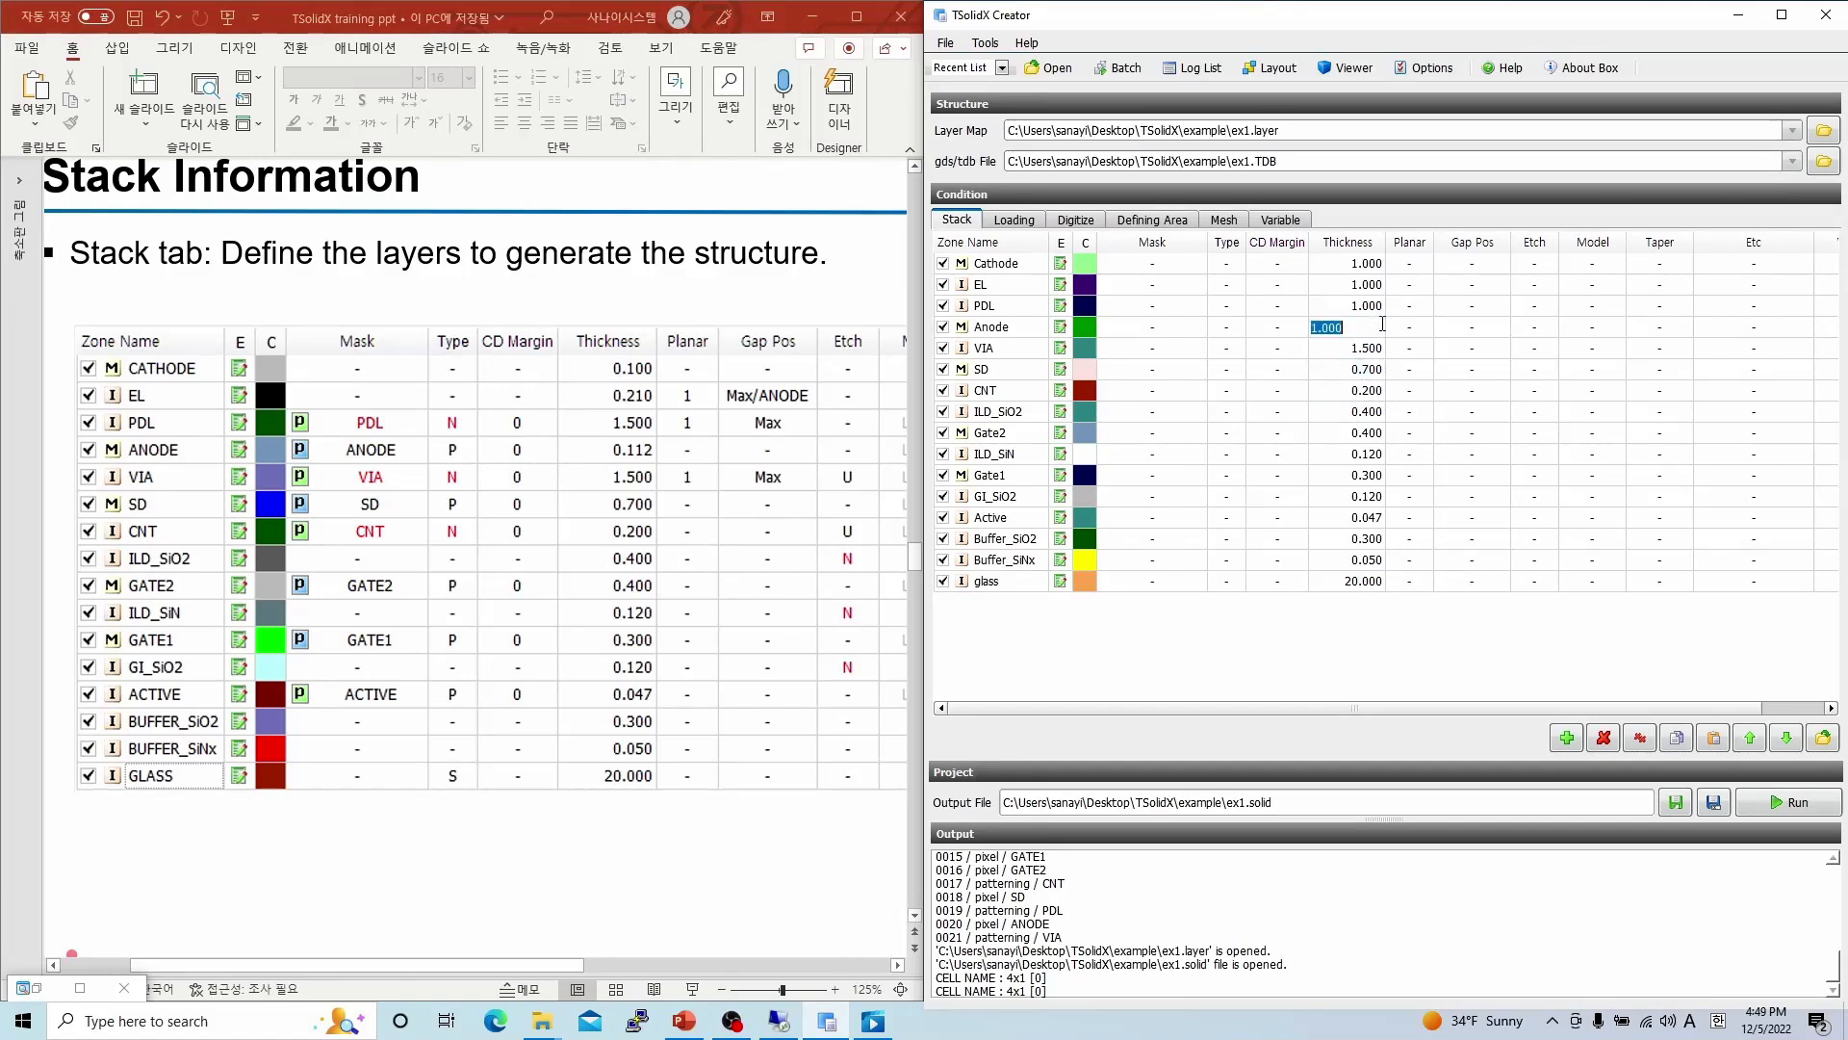
text(0.112)
key(Return)
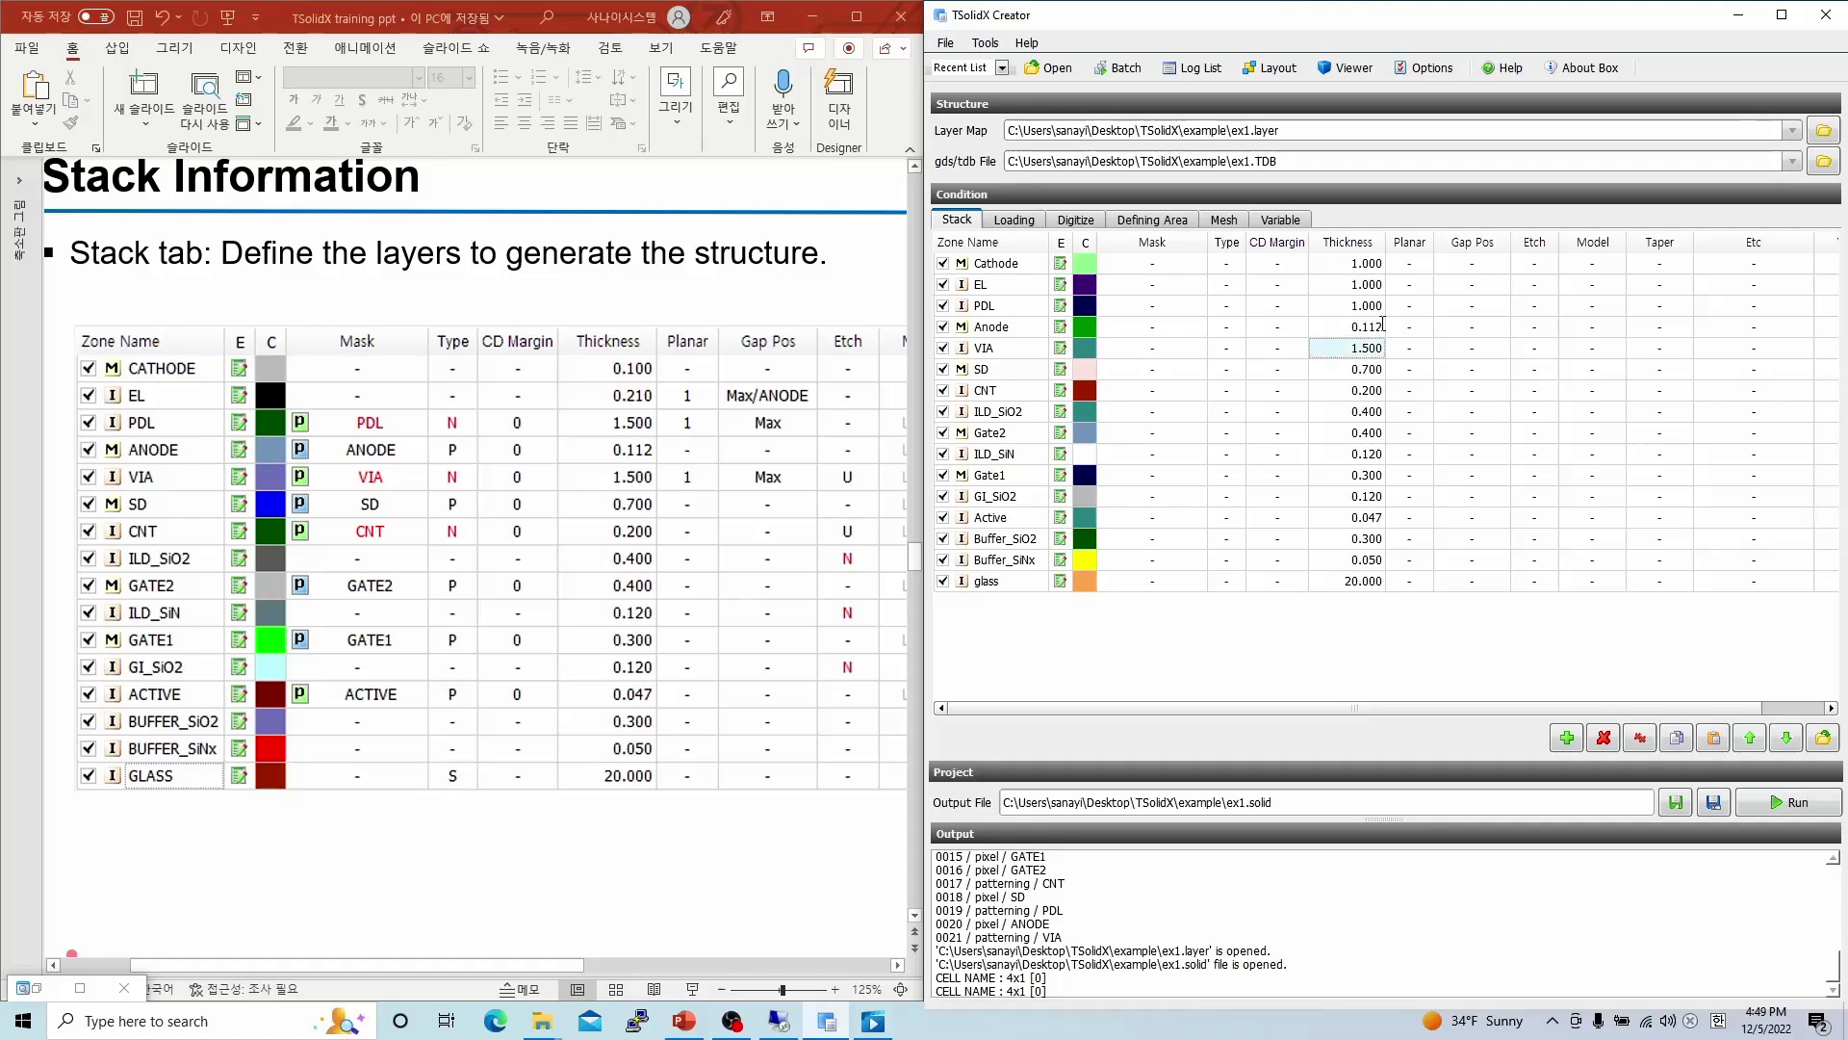
- Set the thickness of the PDL zone to 1.5 and of EL to 0.21
click(1361, 300)
click(1361, 301)
text(1.5)
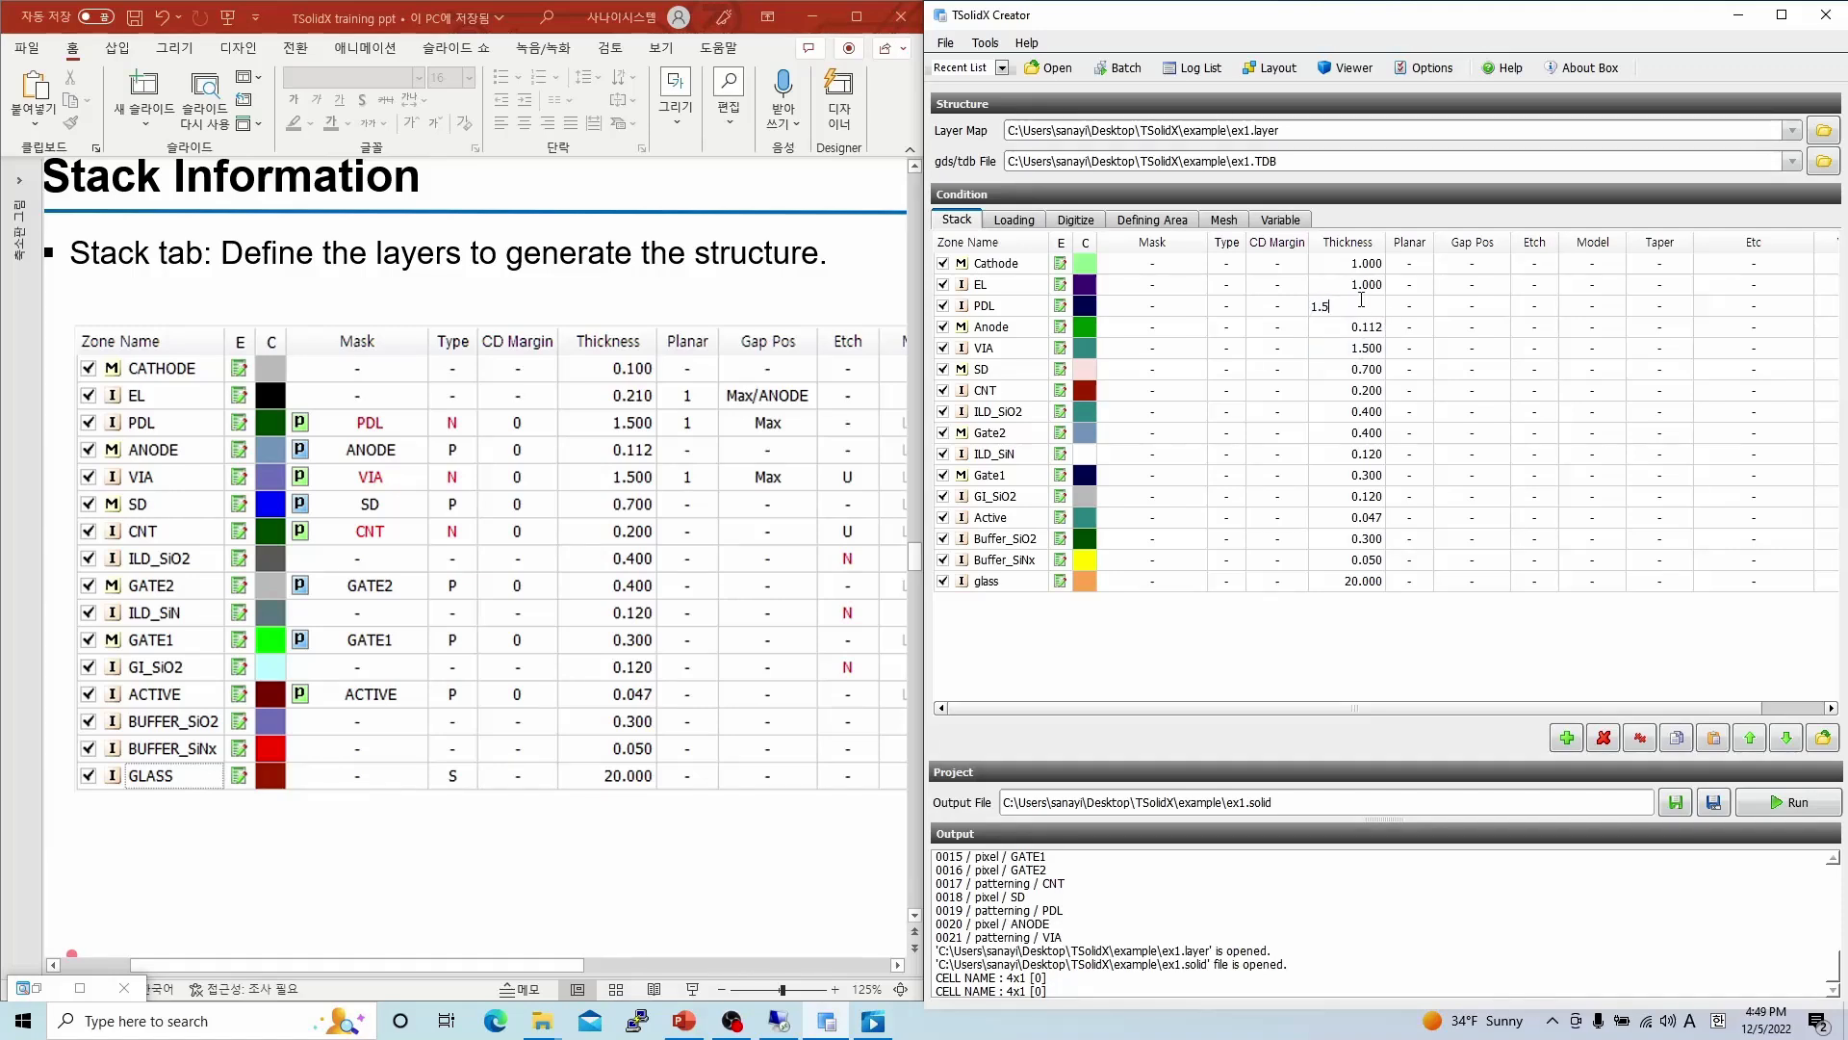
key(Return)
click(1361, 281)
click(1361, 281)
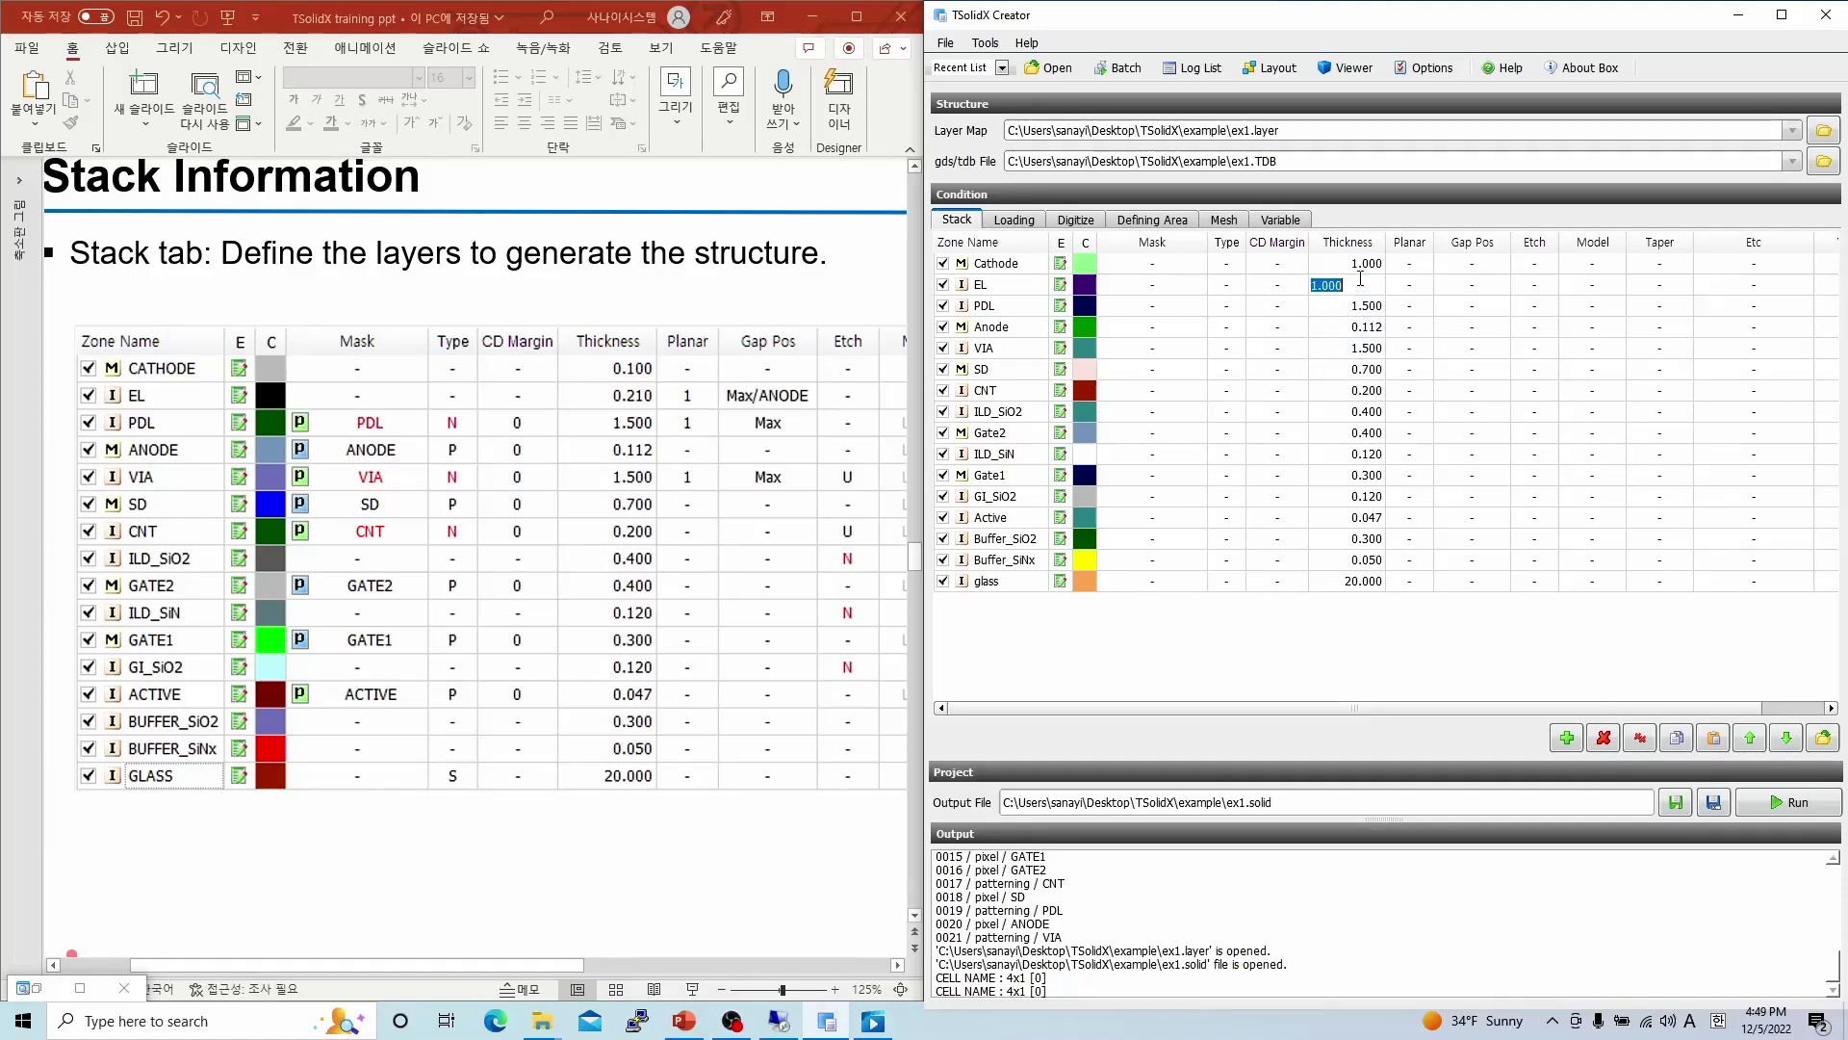
text(0.21)
key(Return)
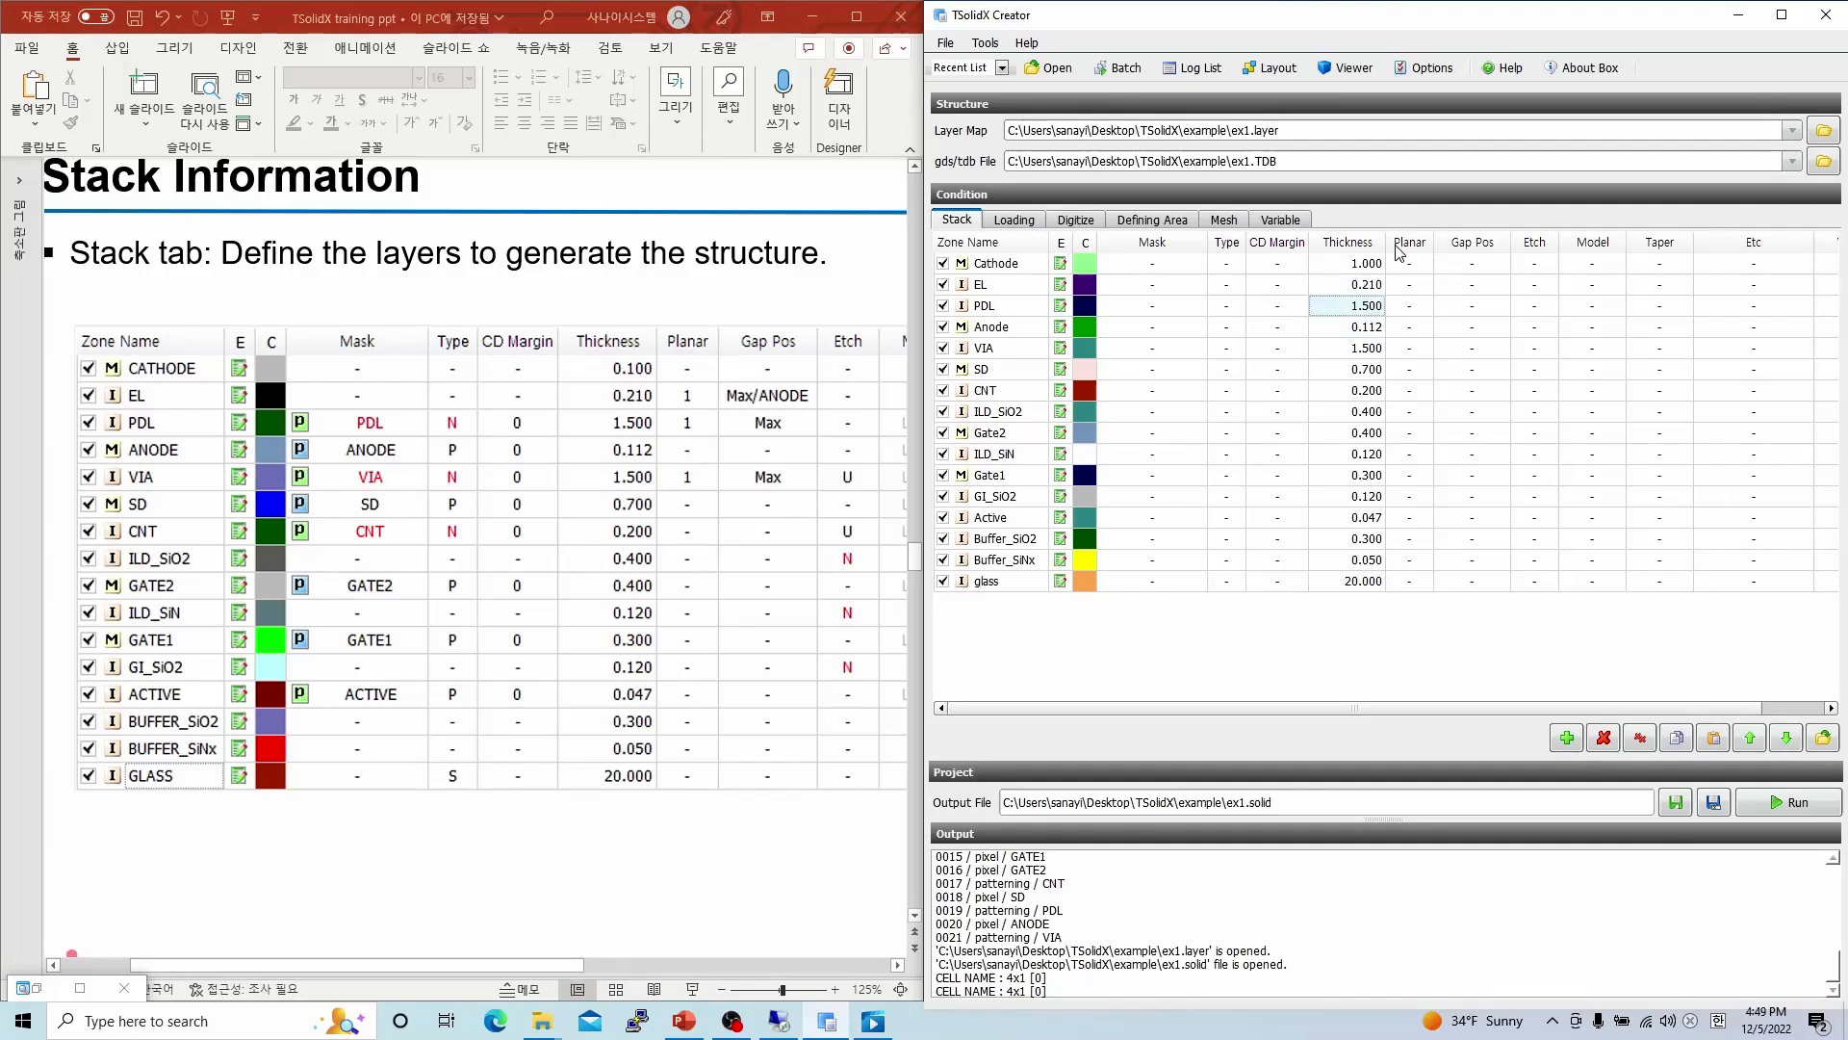
- Set the Cathode zone's thickness to 0.1 in the stack table
click(1382, 263)
click(1382, 263)
text(0.)
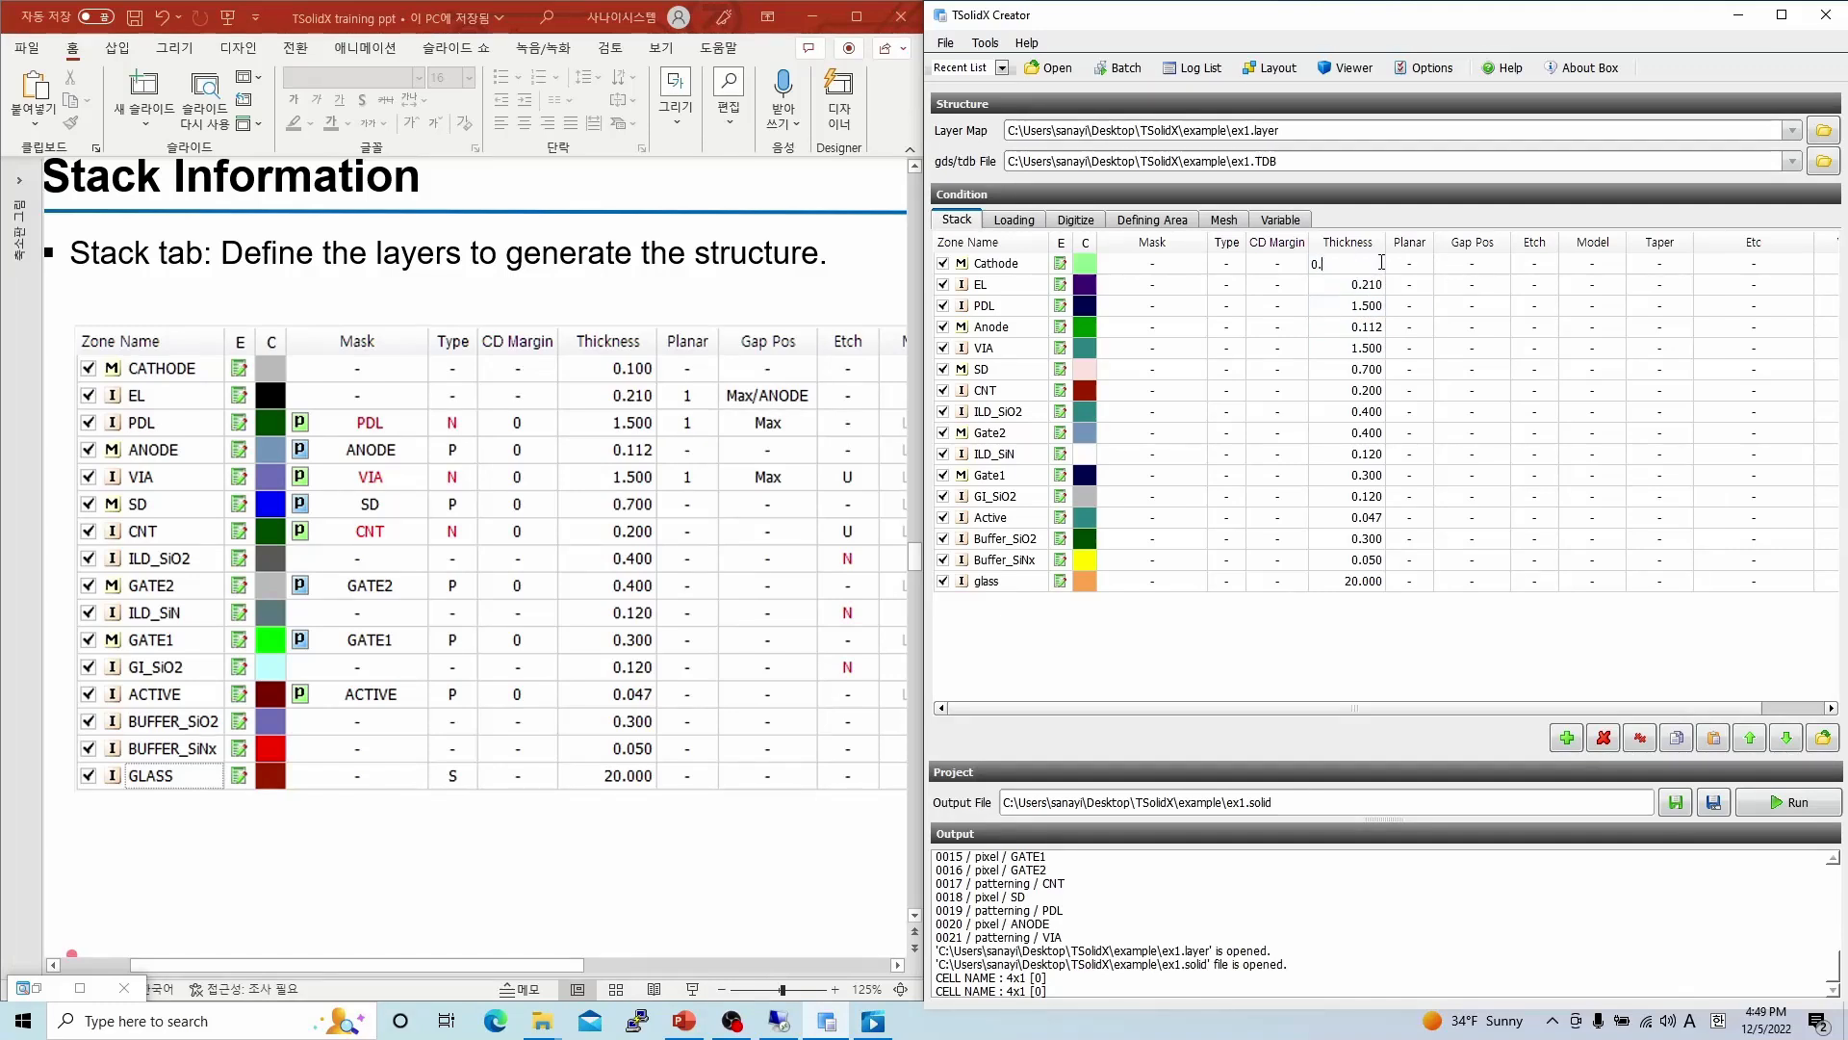
text(21)
key(Return)
click(1283, 678)
- Change the glass zone's type from Stack to Substrate in its zone condition settings
click(1060, 581)
drag(1006, 212, 1406, 212)
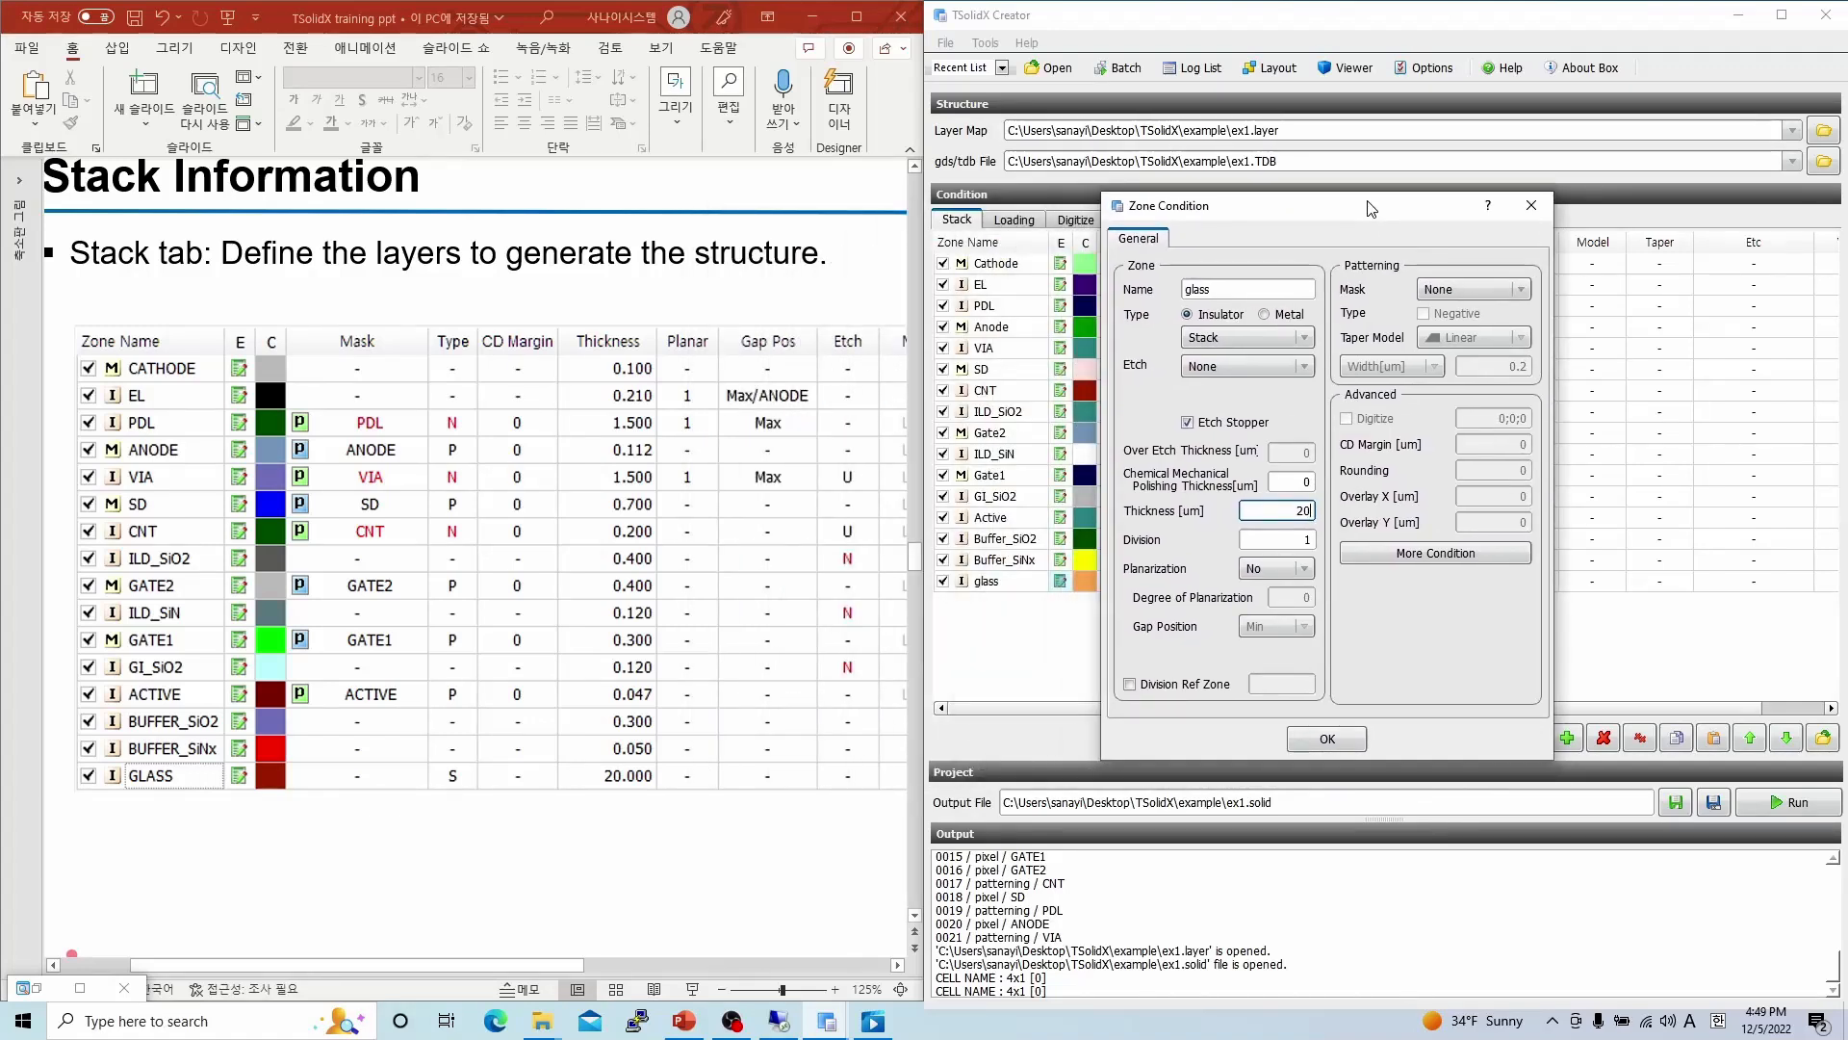
click(1257, 337)
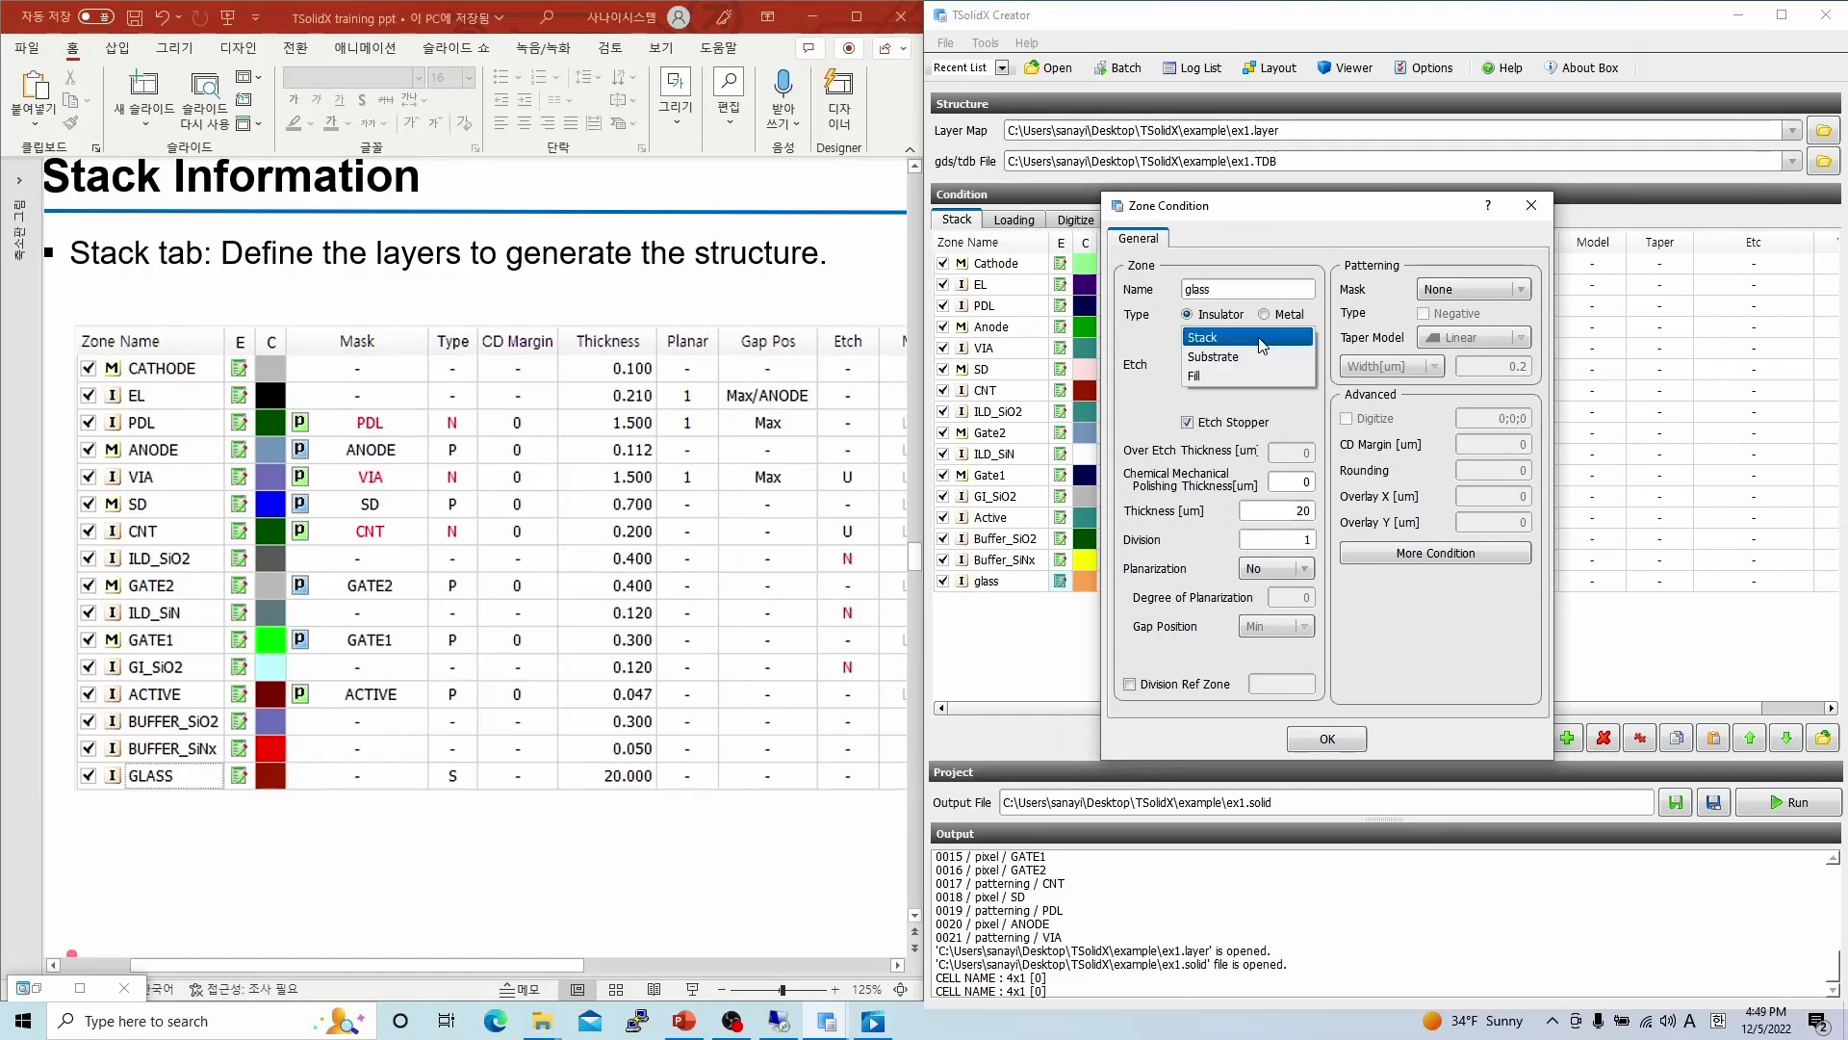
click(1257, 357)
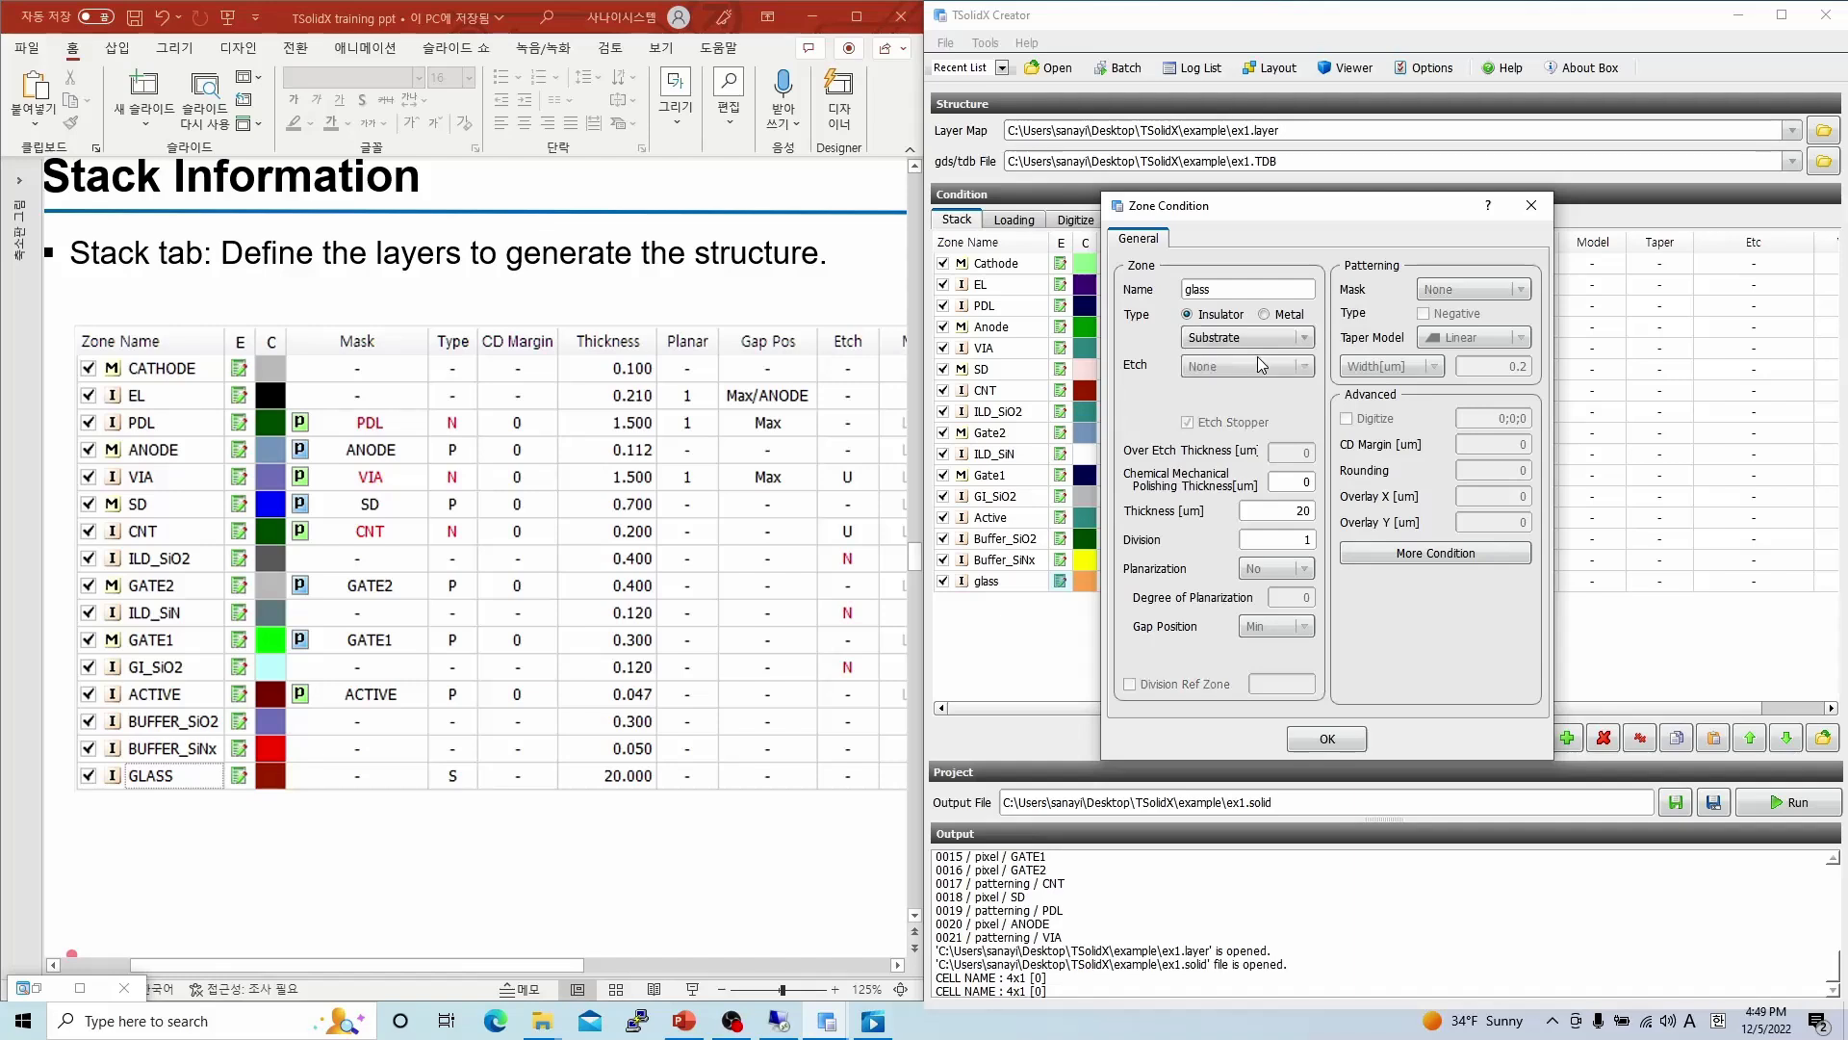
click(1326, 740)
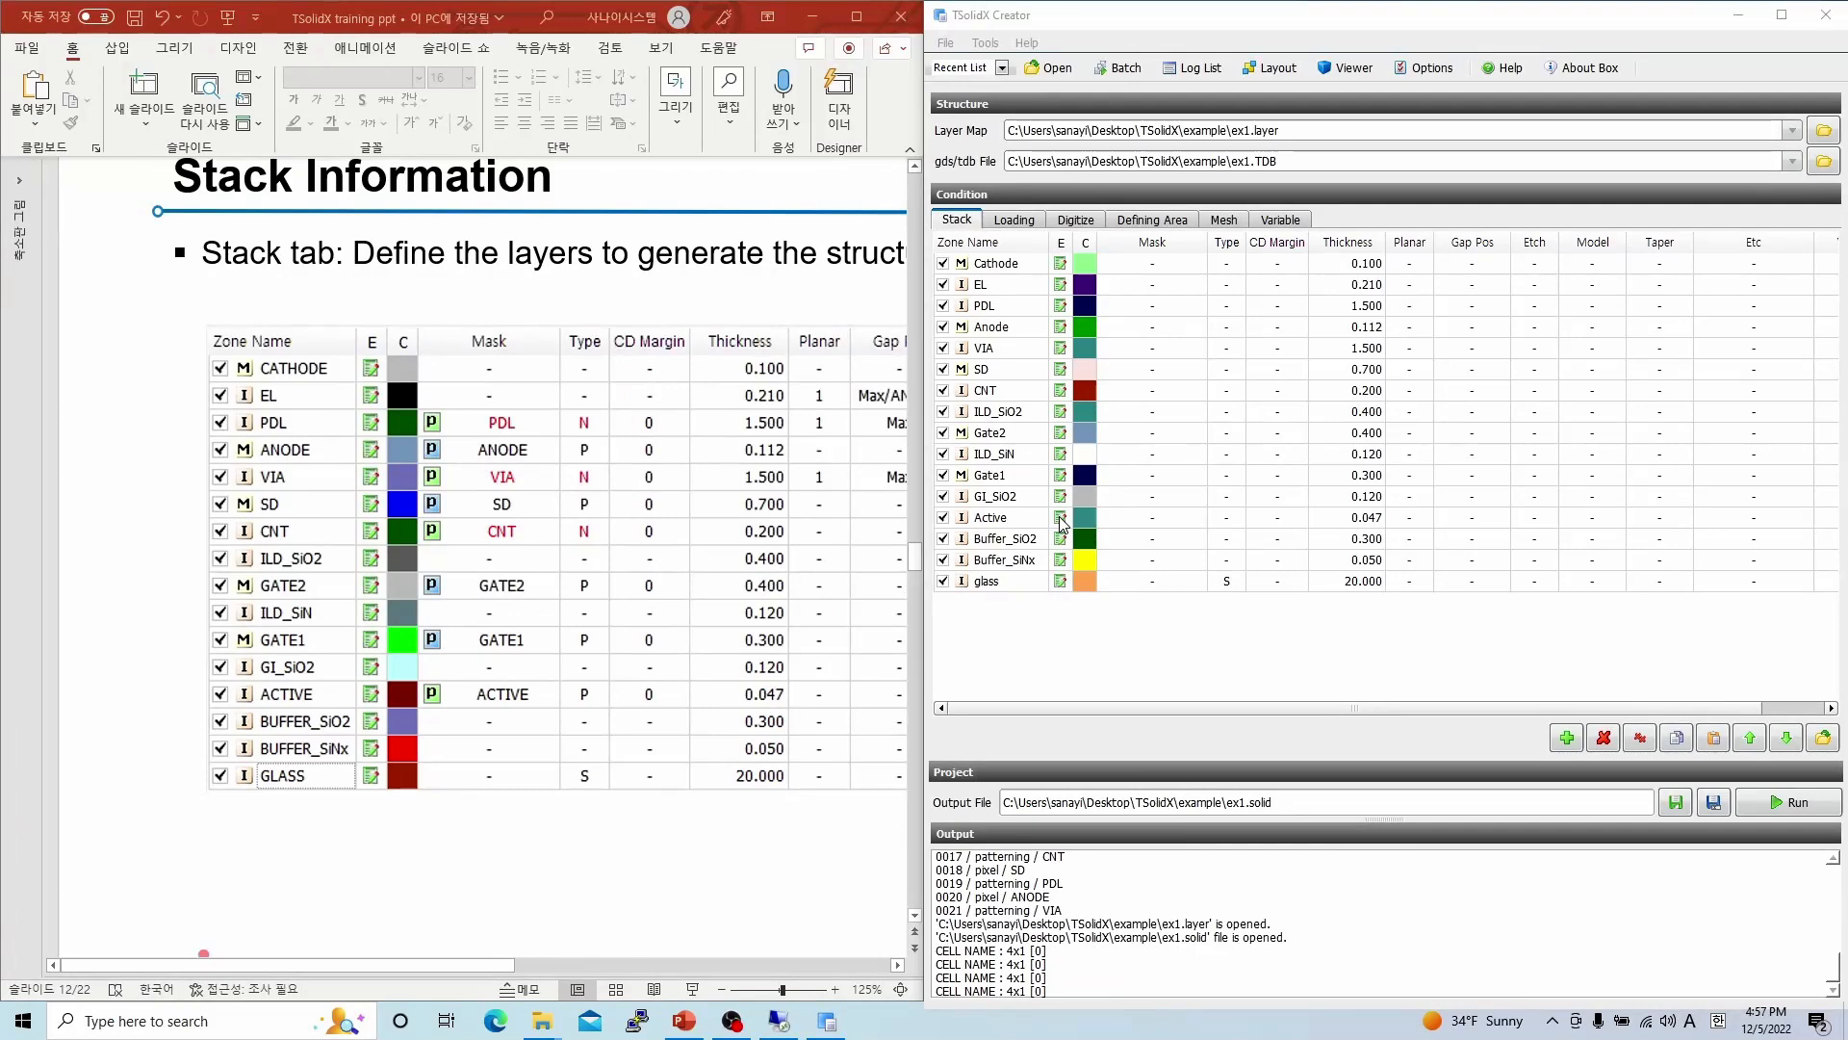
- Assign the [0012] ACTIVE mask to the Active zone in its zone condition settings
click(1059, 517)
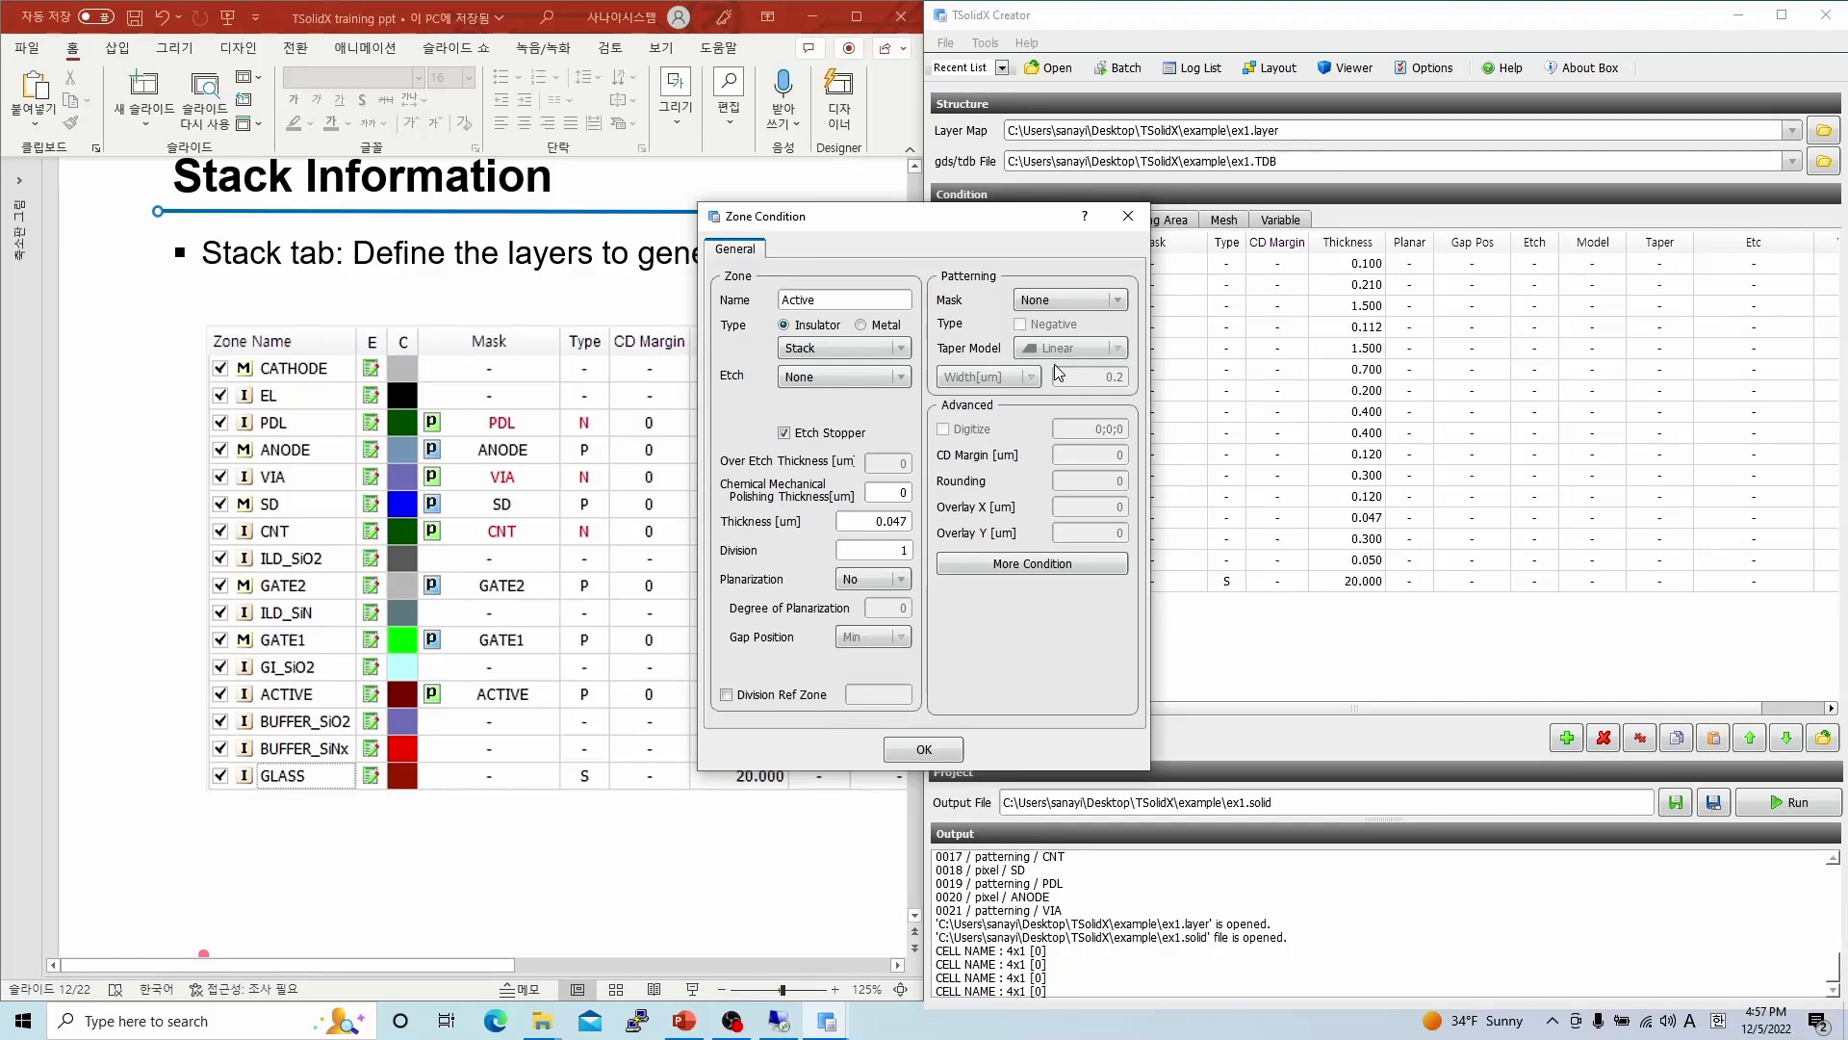
click(1070, 301)
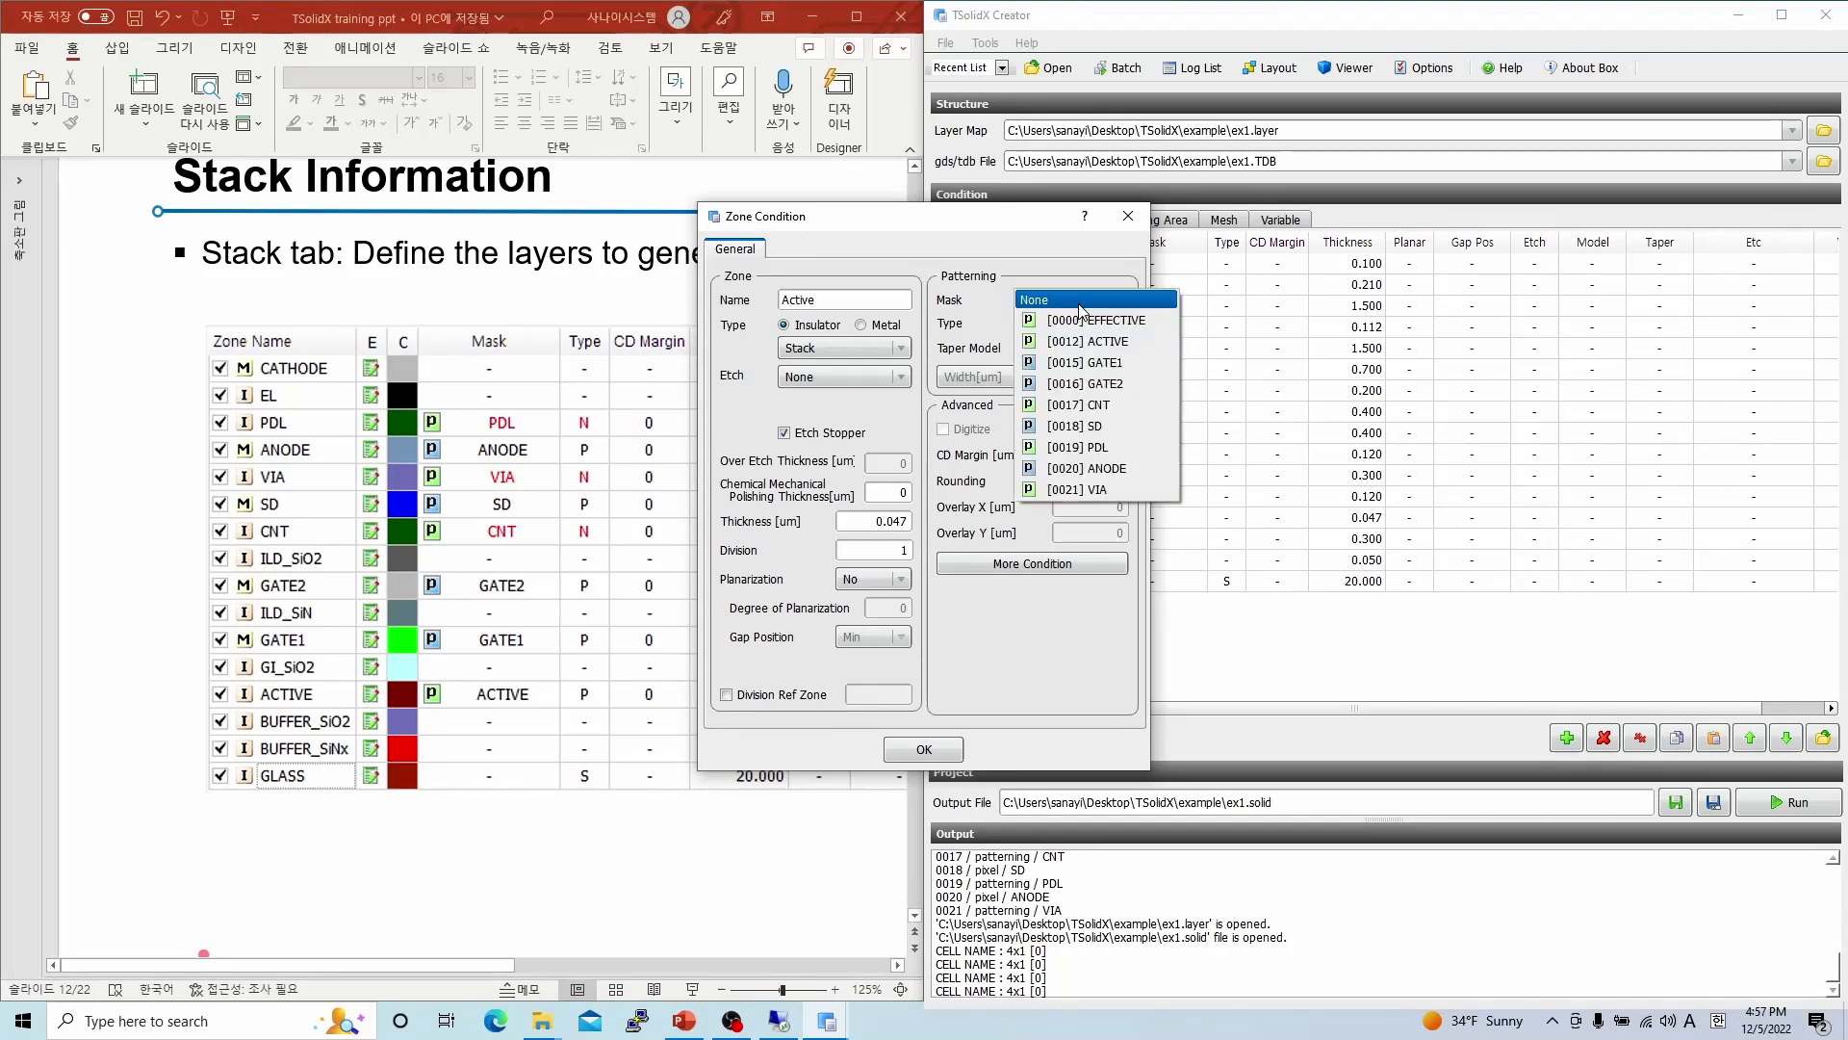
click(1088, 340)
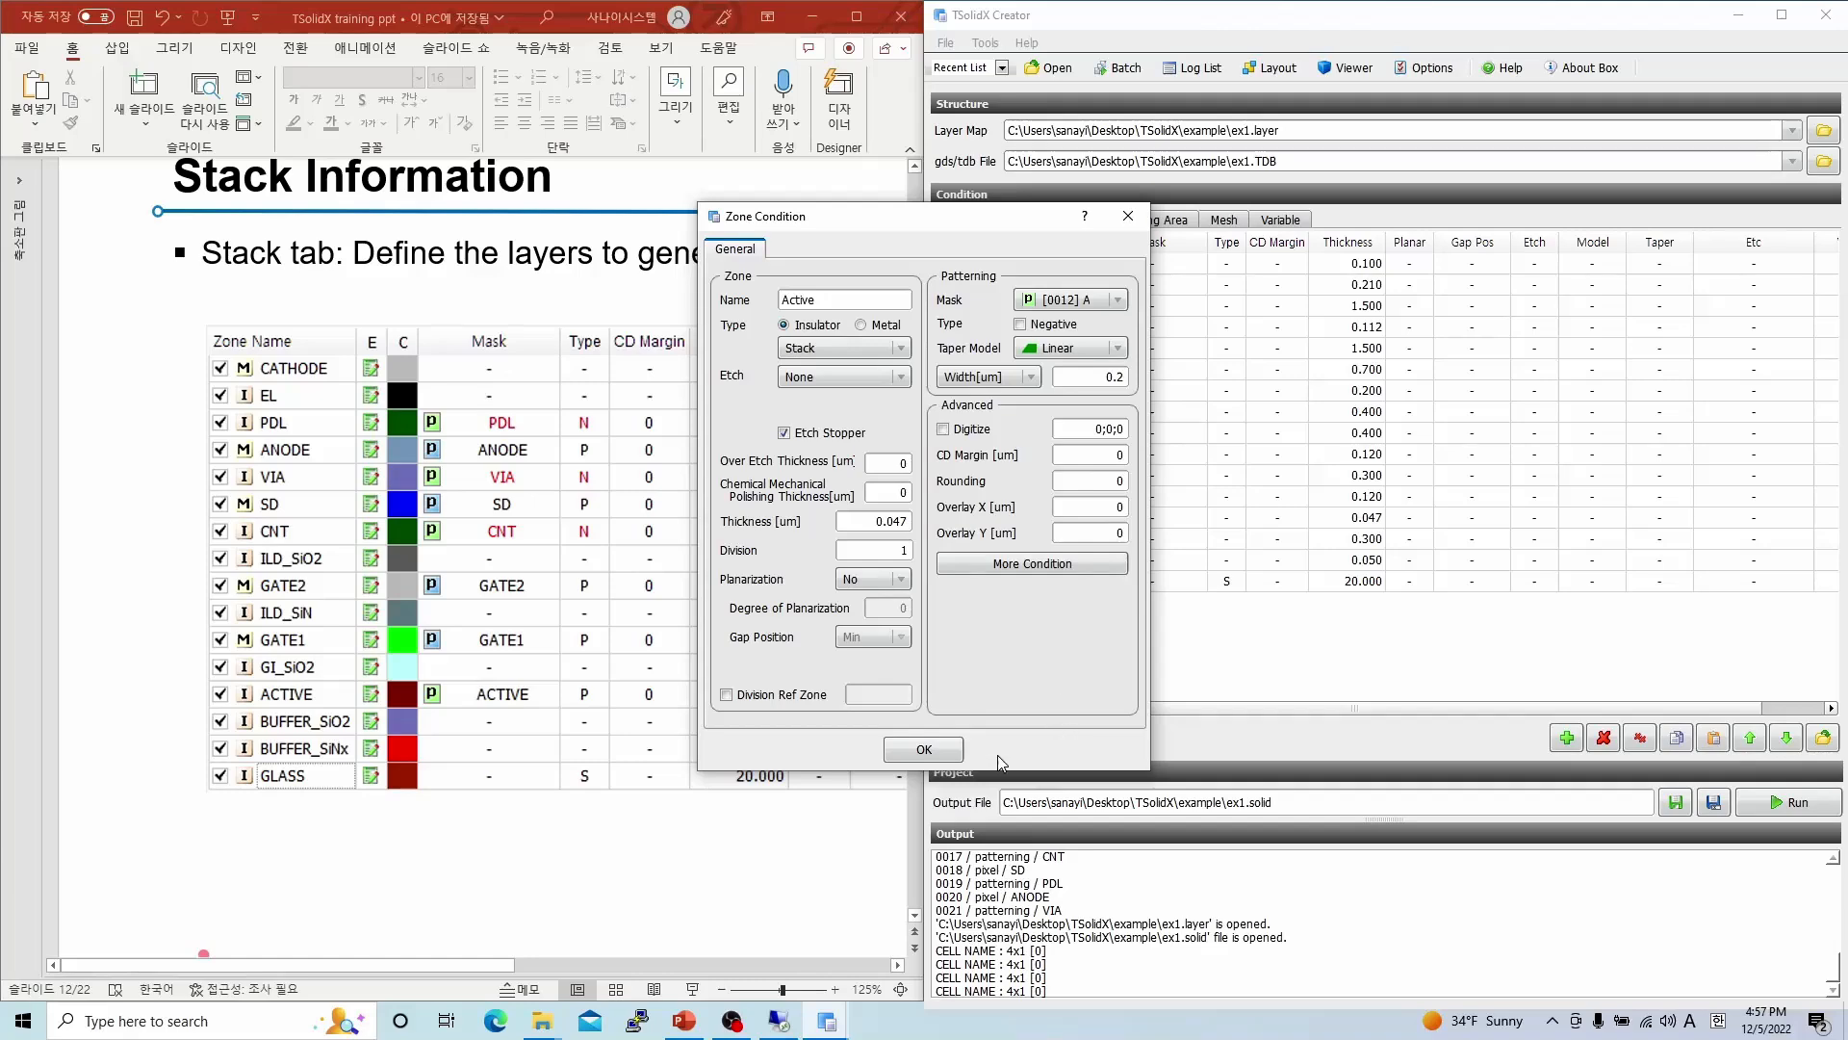
click(924, 749)
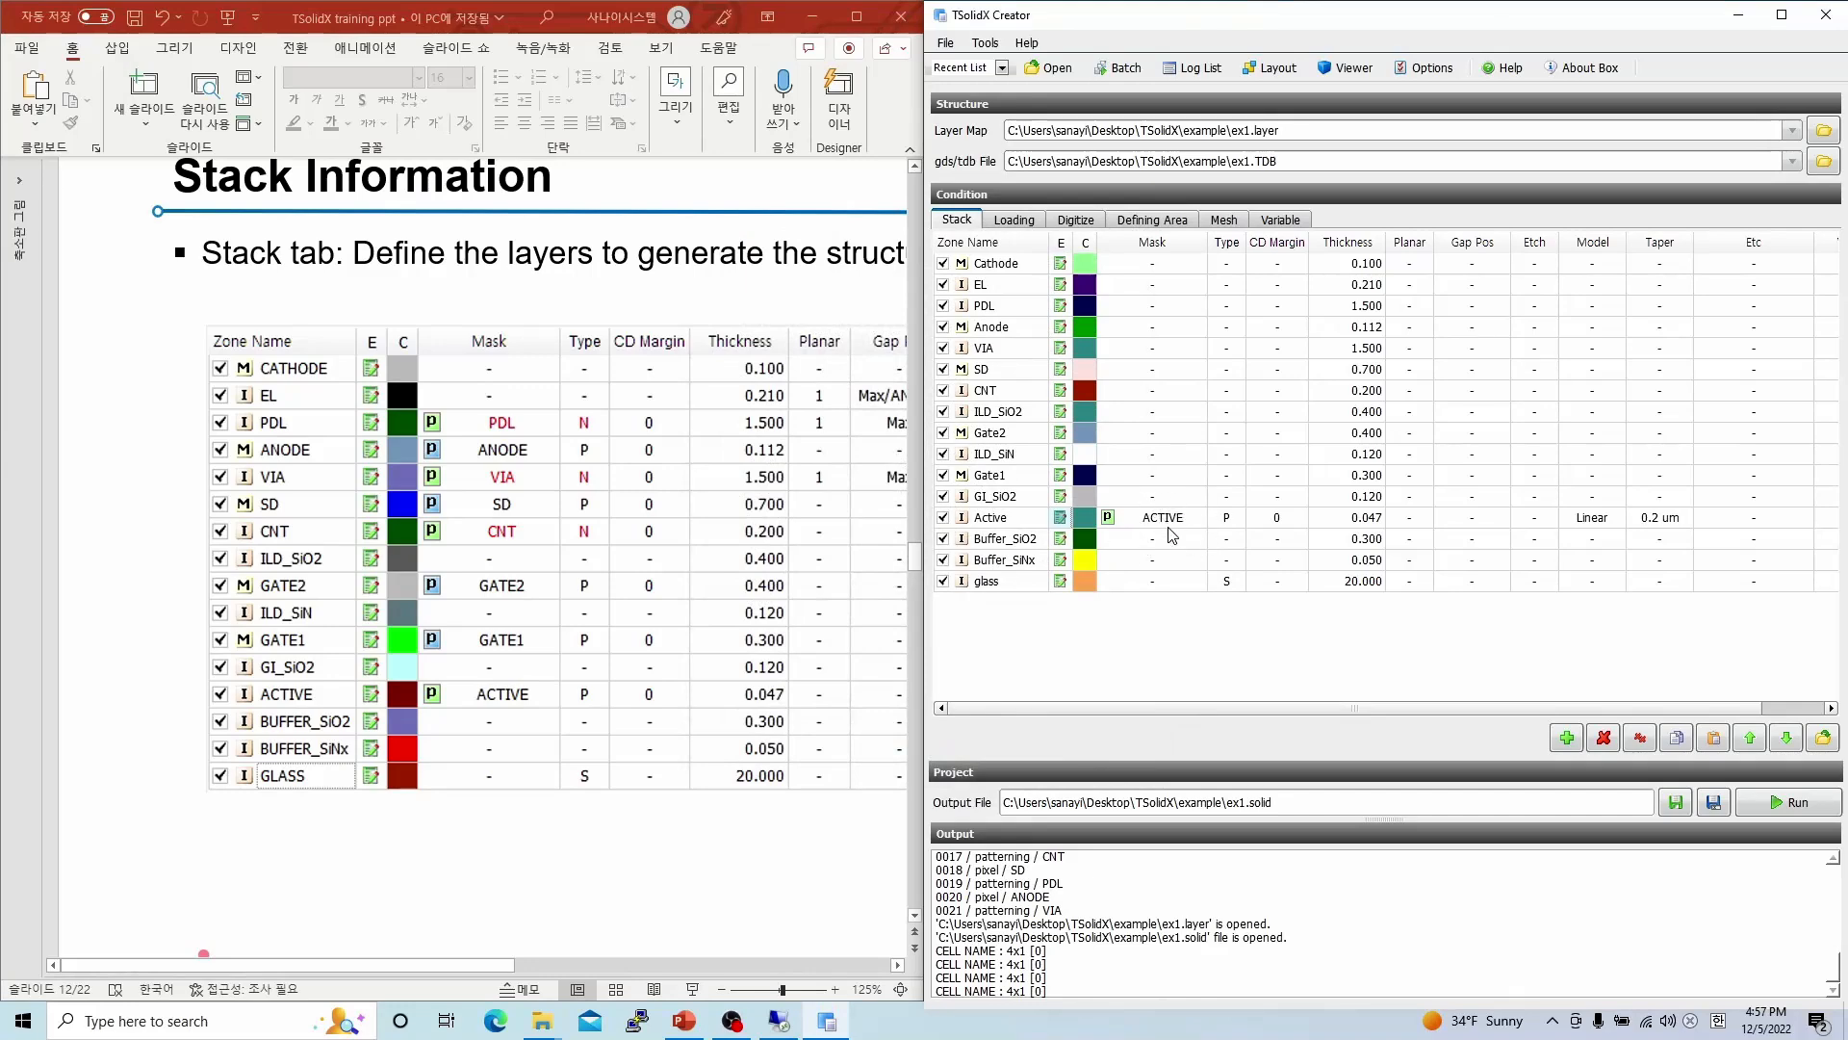
- Open the layout view of the 4x1 cell and set its OpenGL buffer option to Front & Back
click(1158, 227)
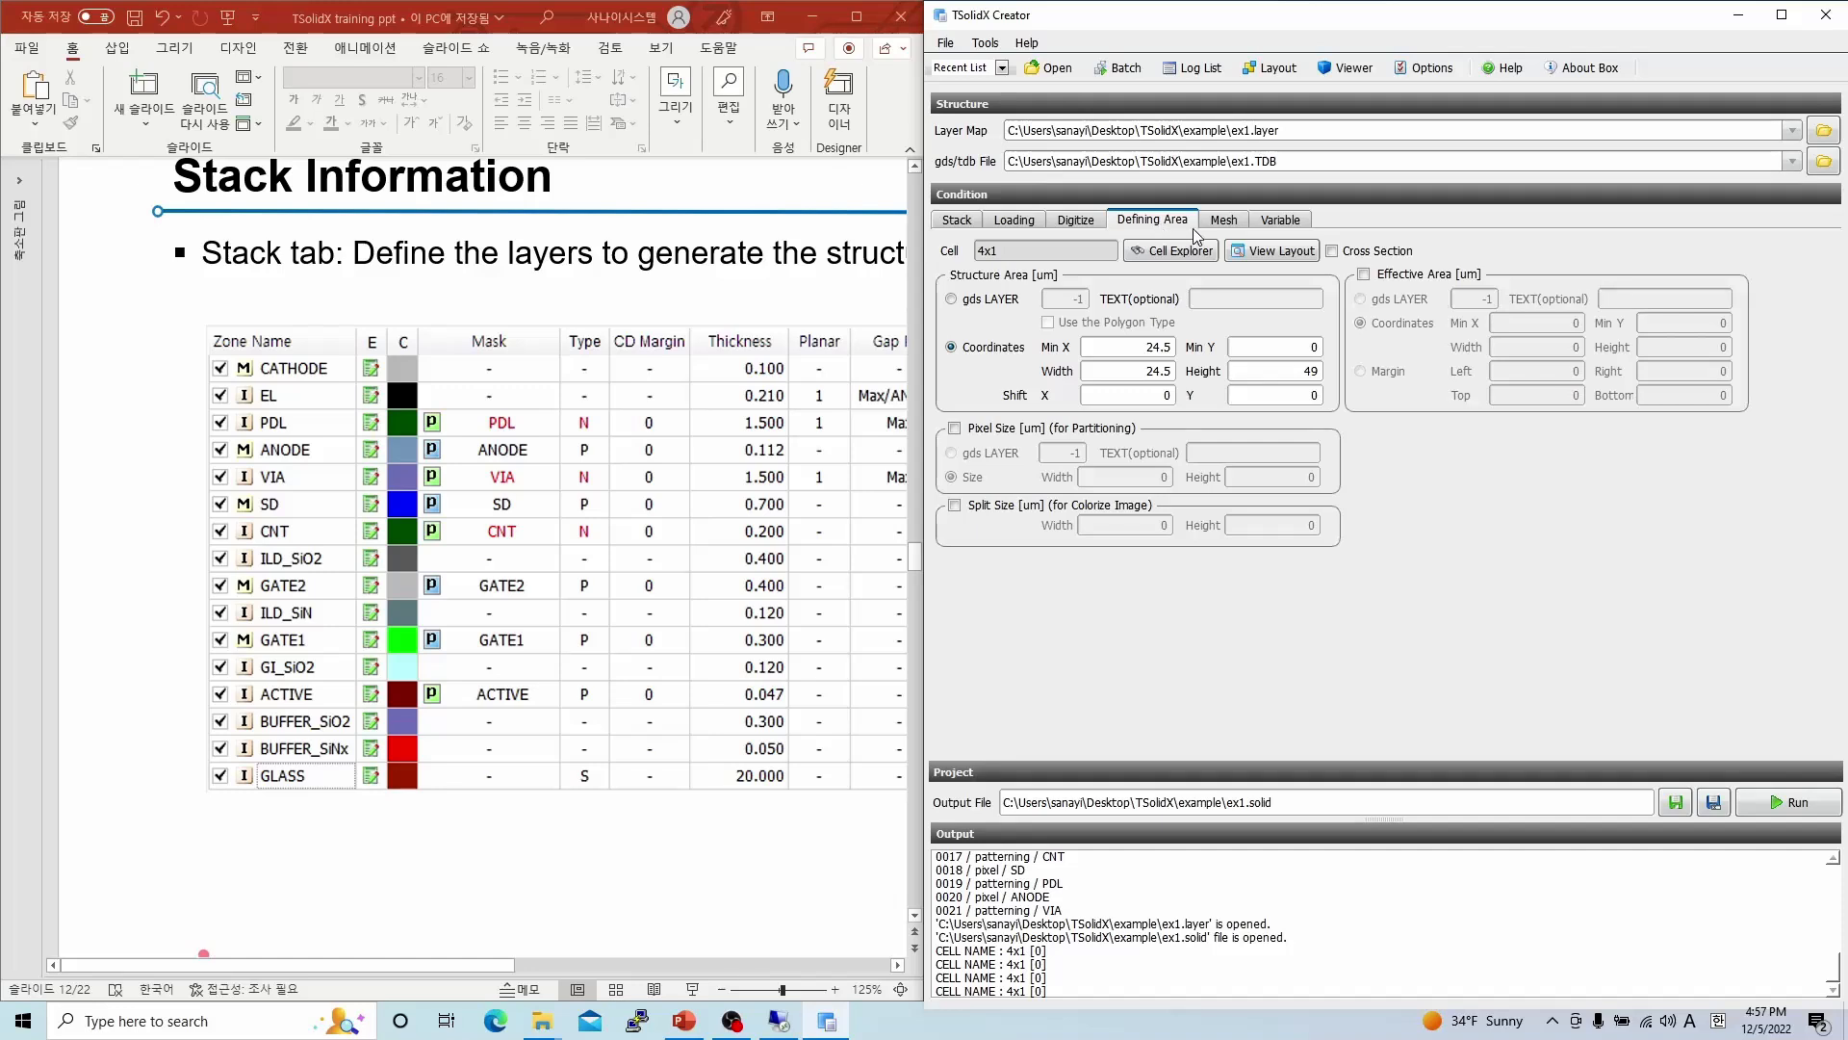
click(1267, 255)
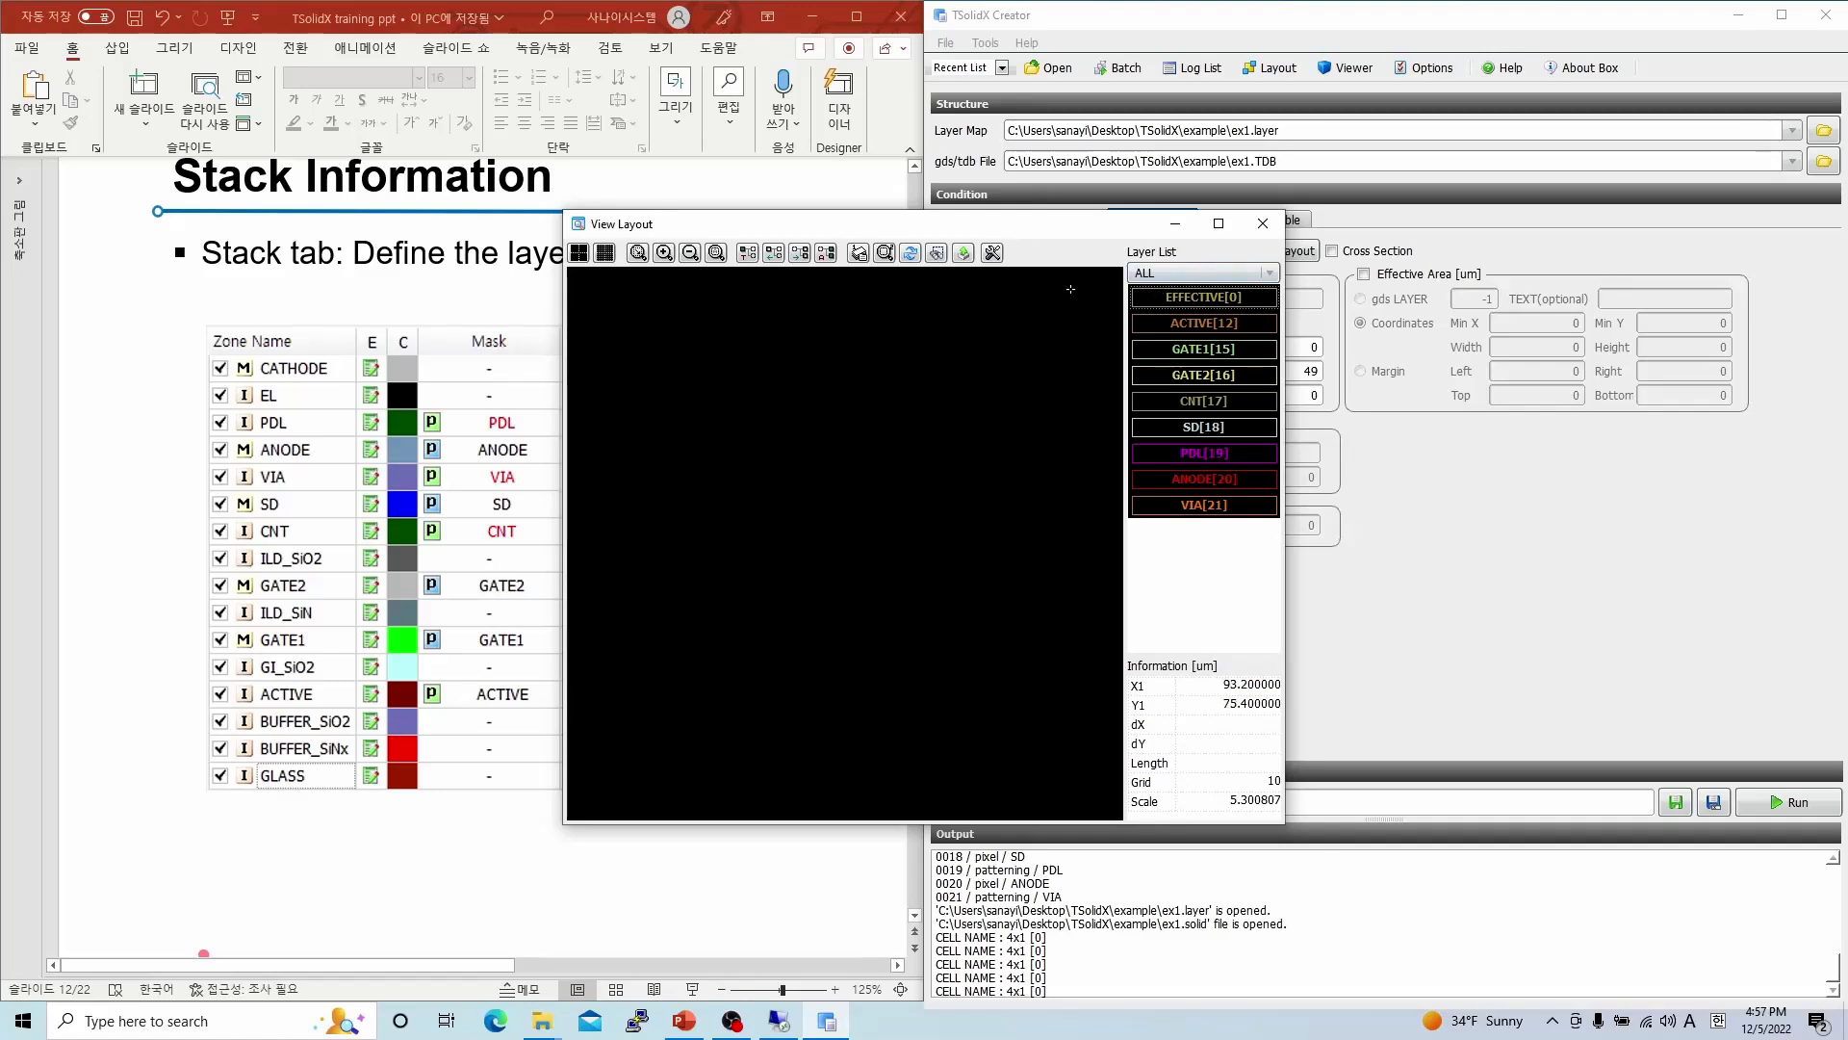
click(993, 254)
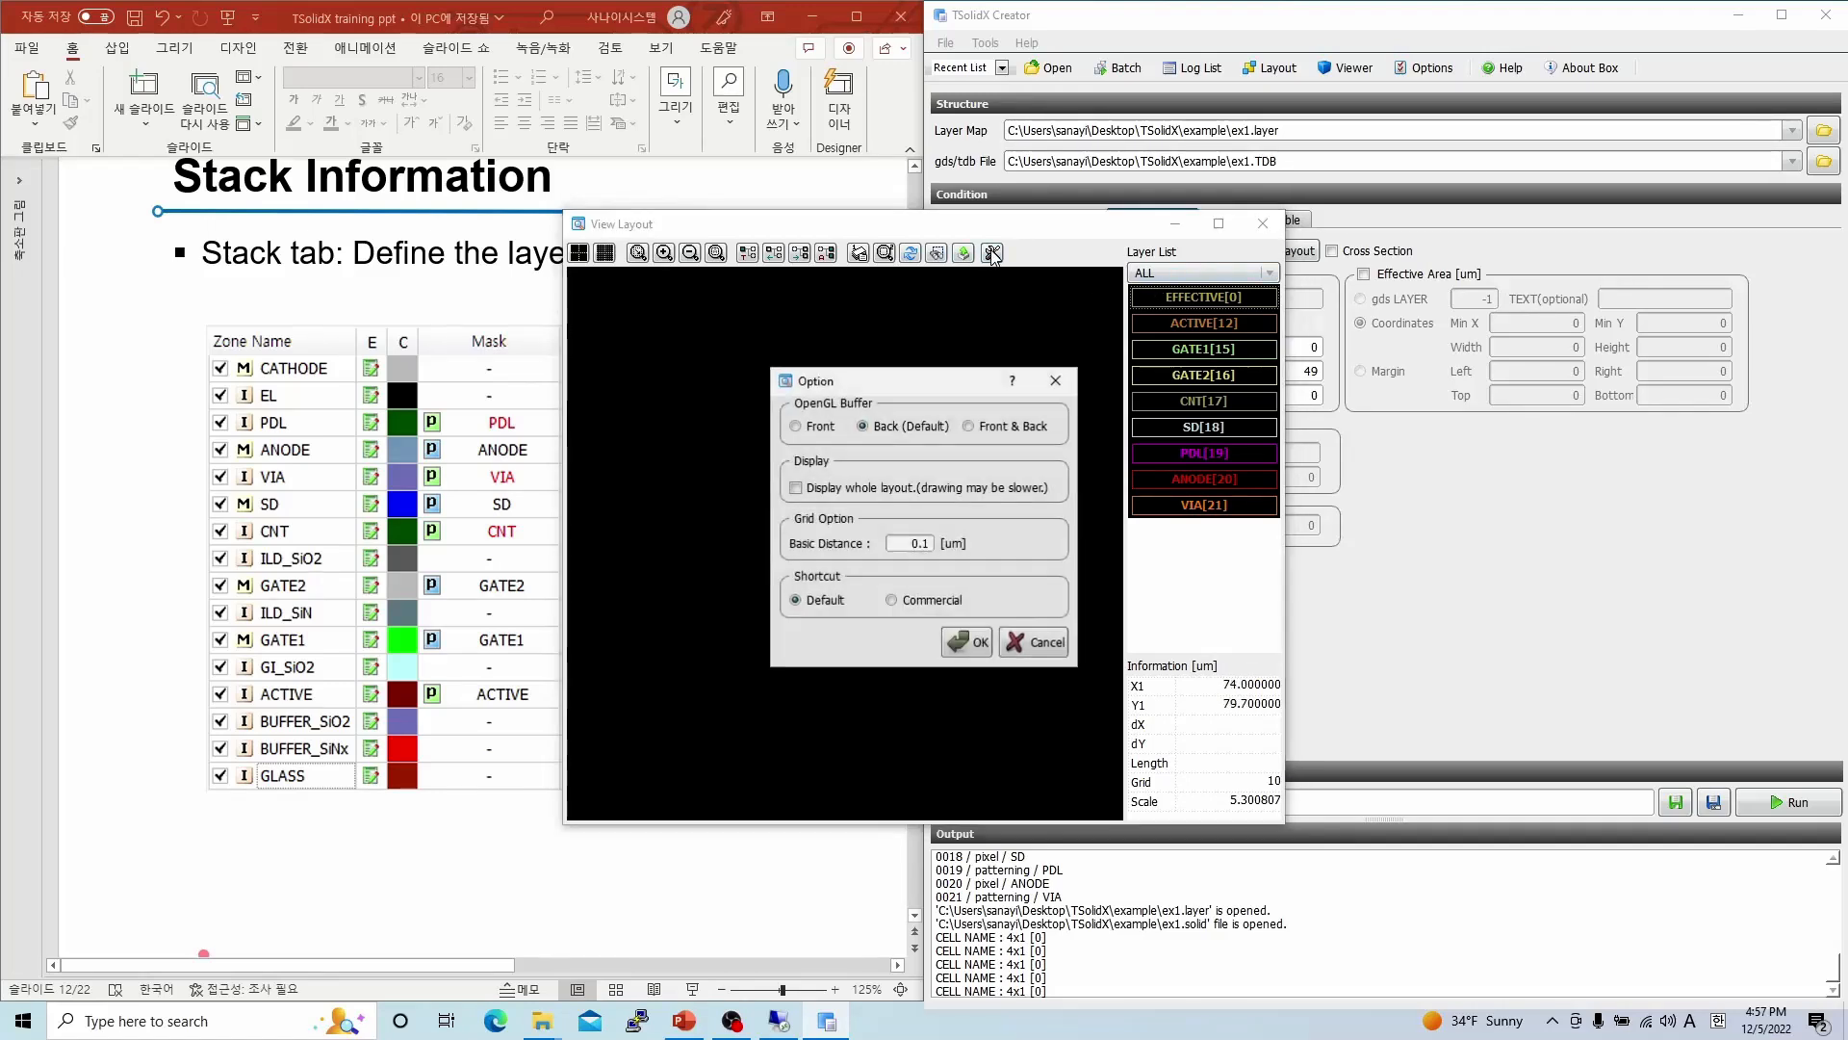
click(970, 427)
click(988, 638)
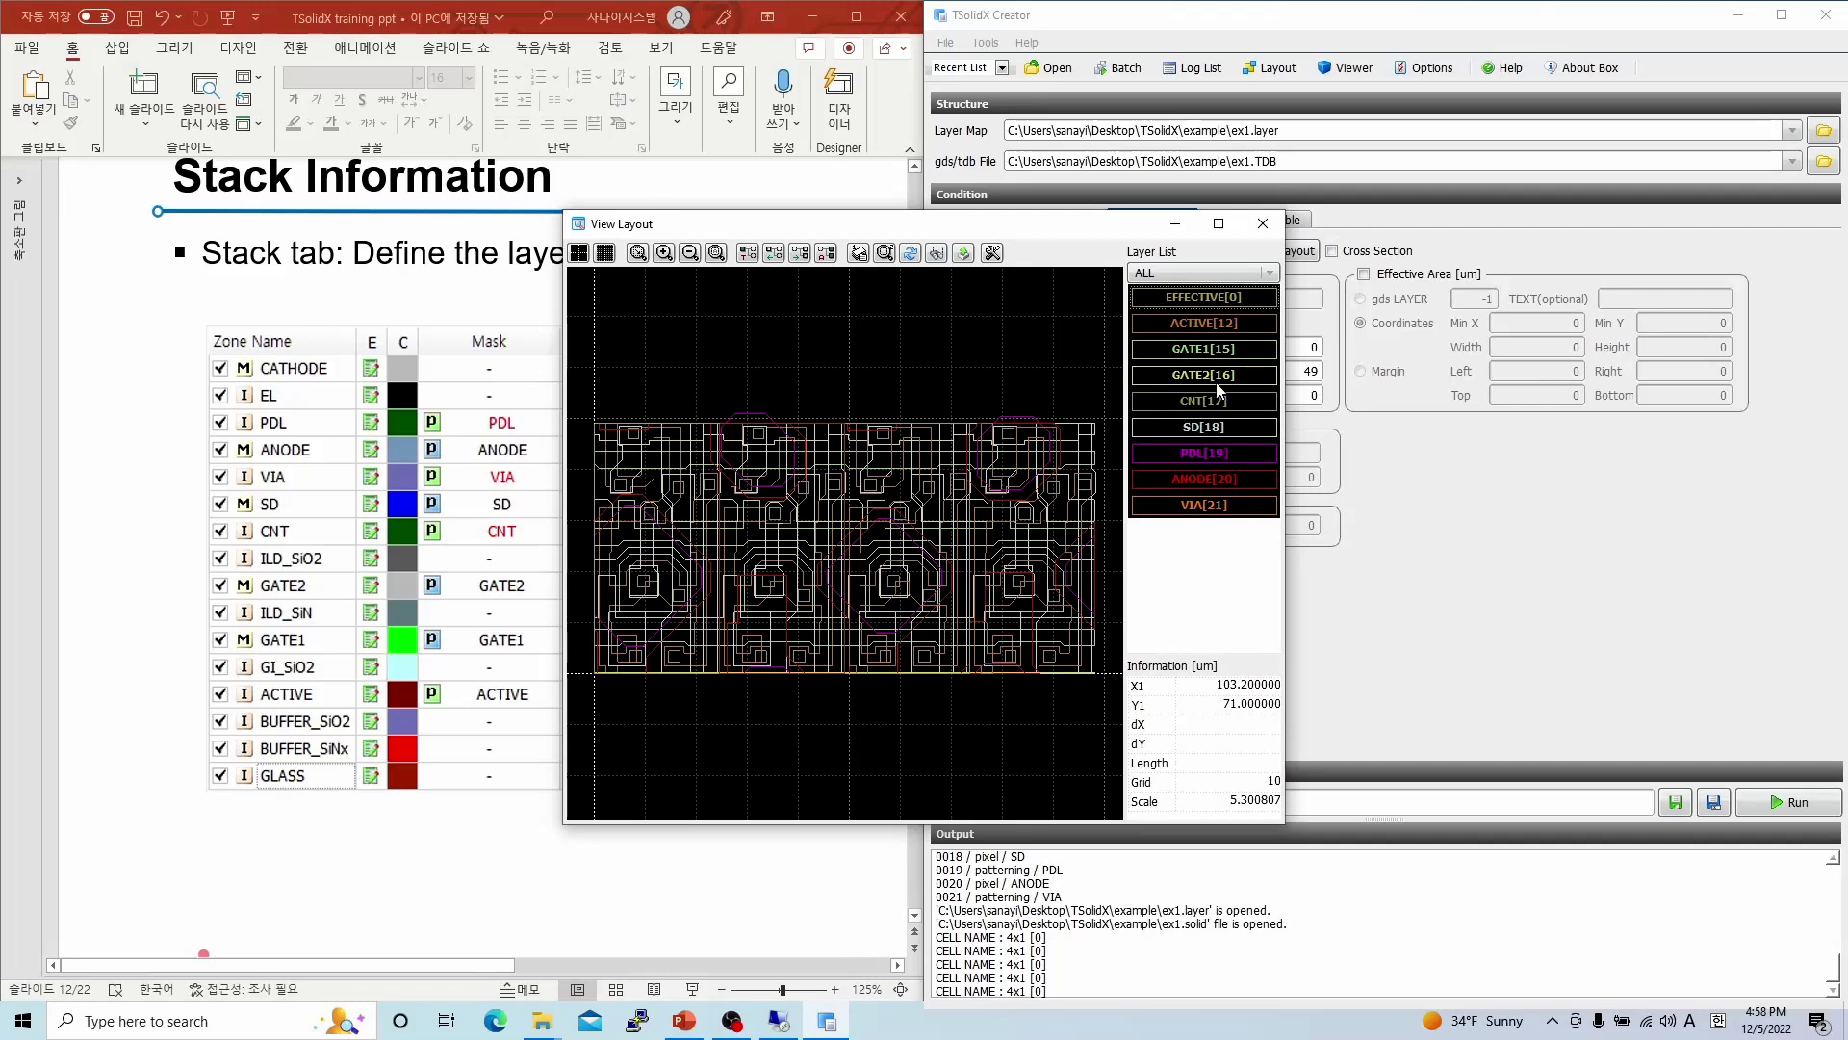
- Hide every layer except ACTIVE[12] in the layout view
right_click(1216, 323)
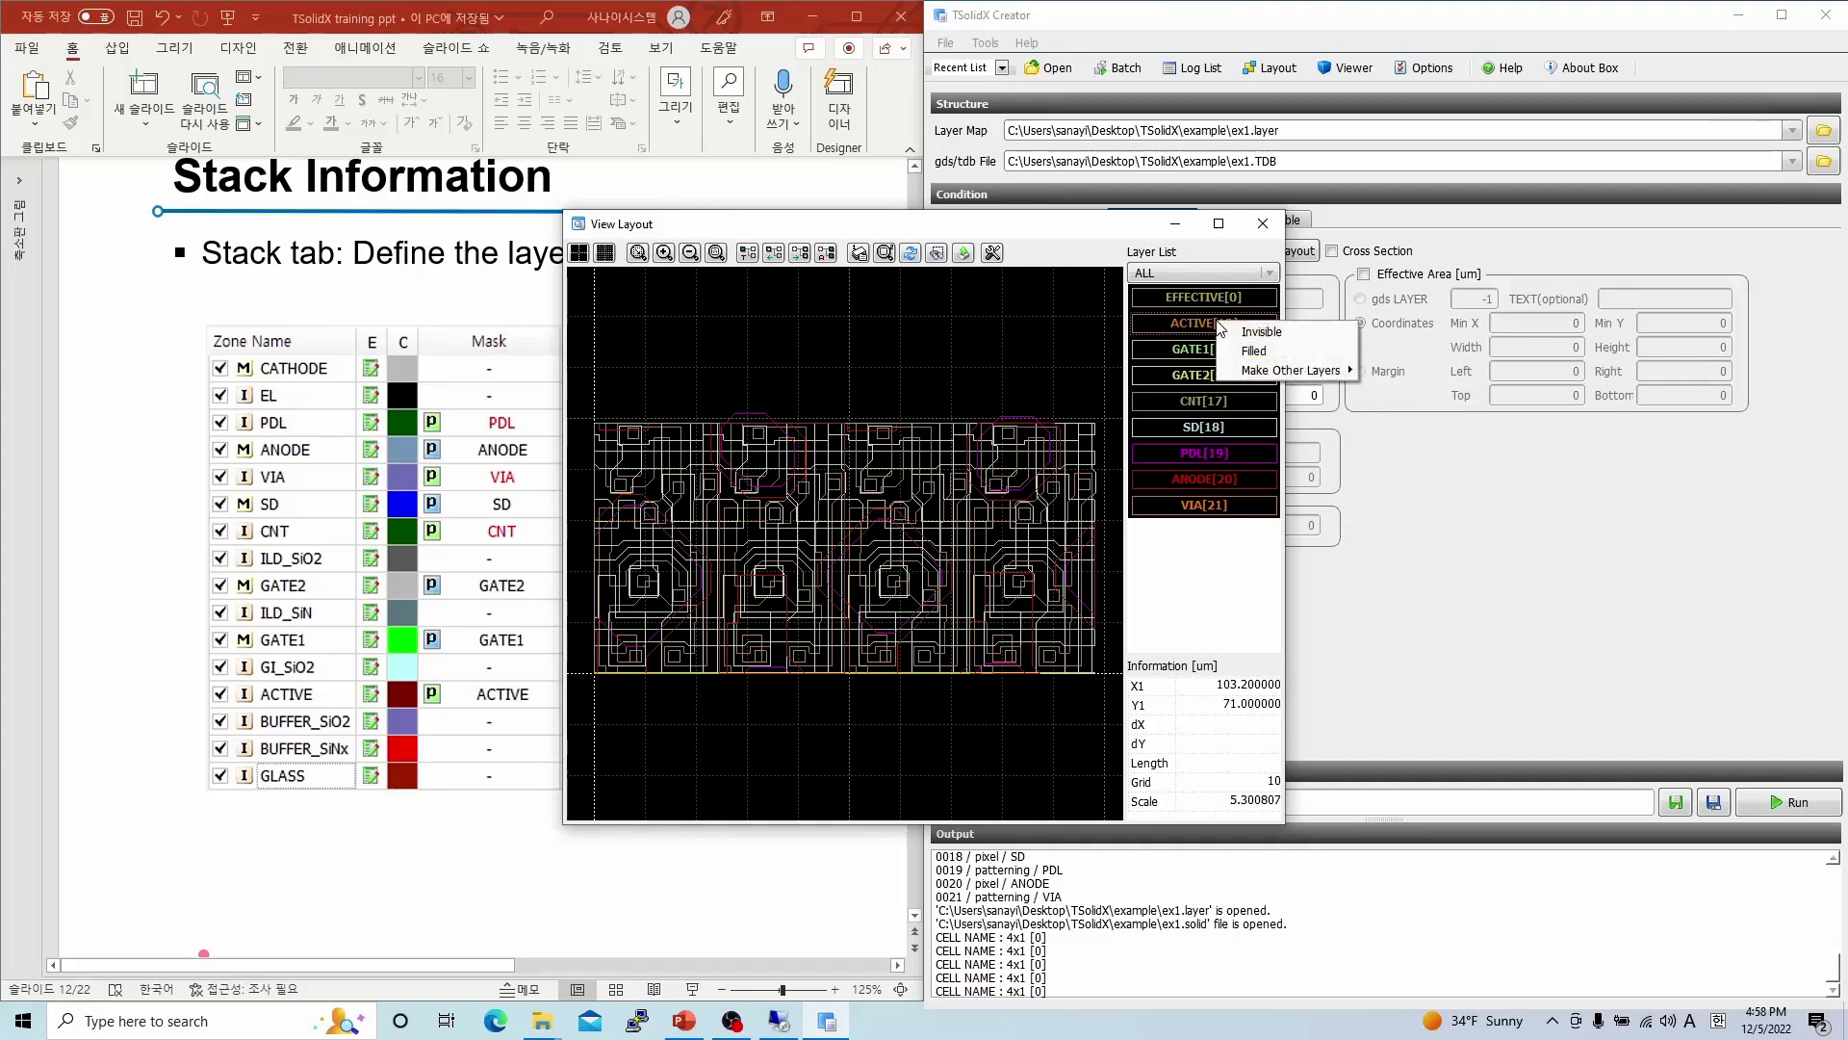
mouse_move(1309, 370)
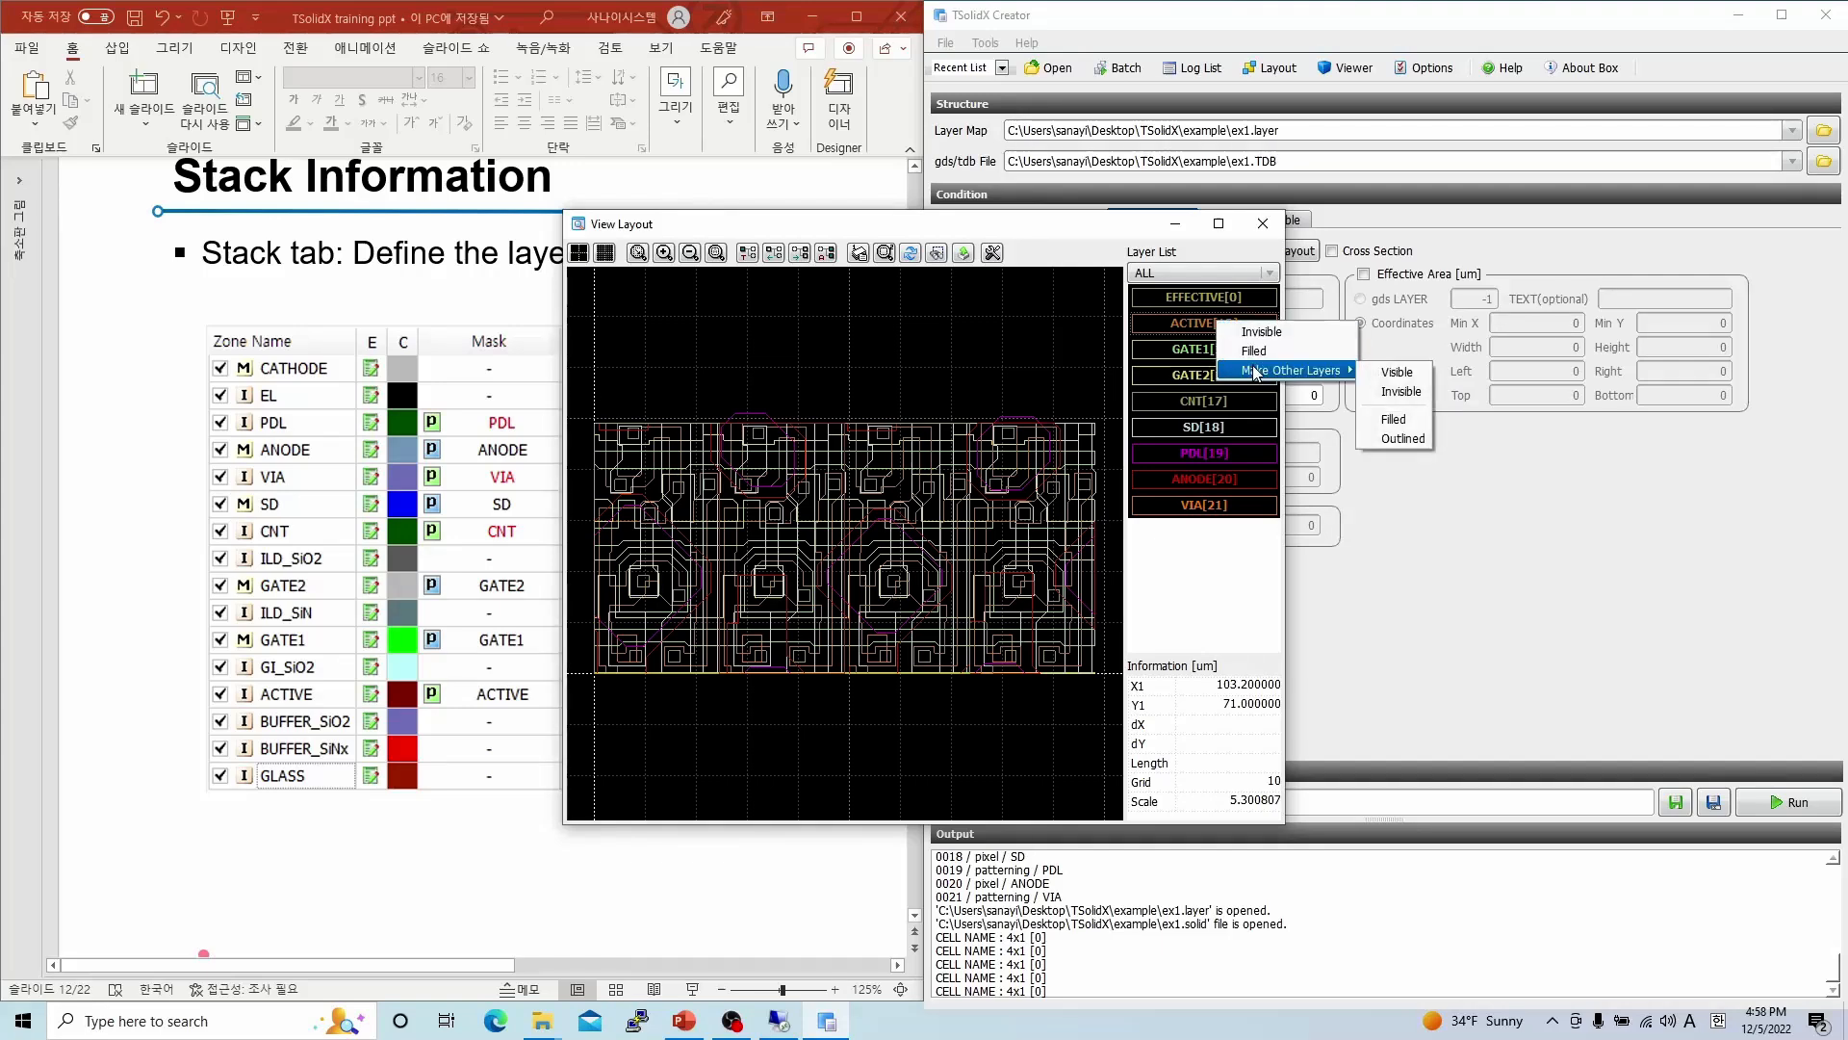
click(1401, 392)
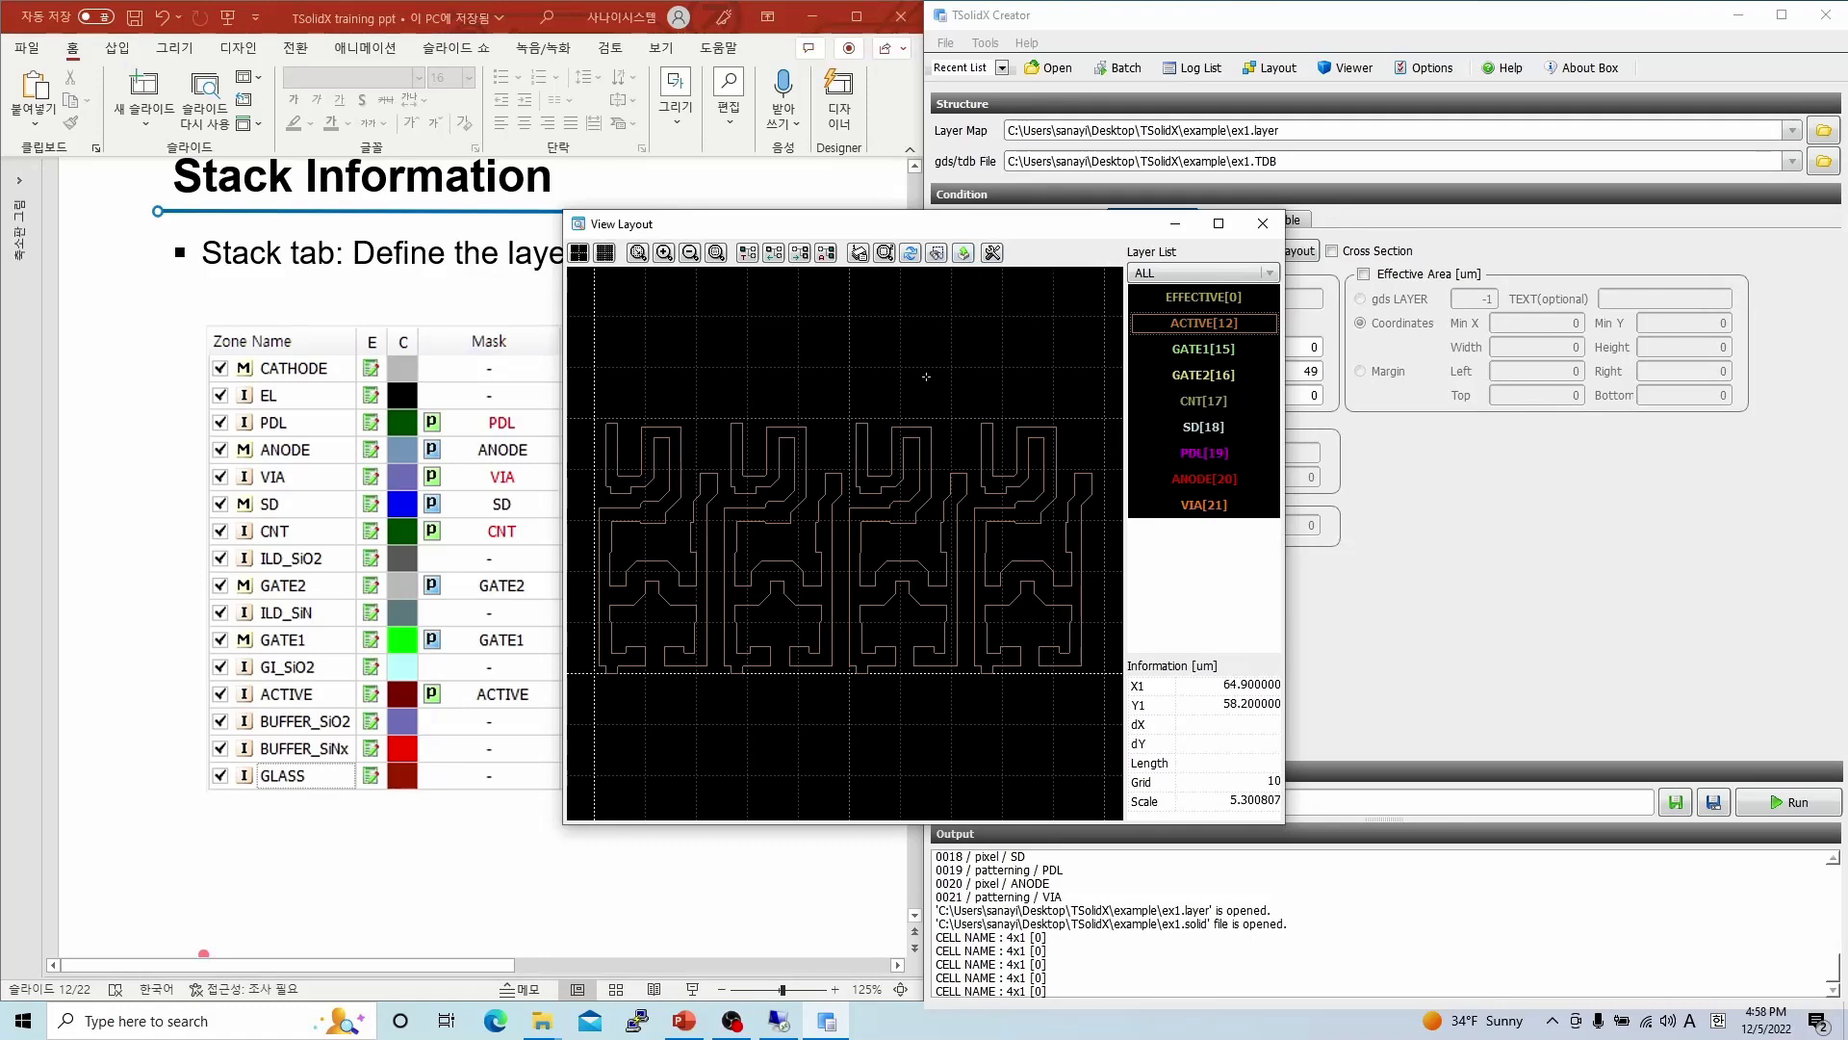
- Examine the ACTIVE mask pattern across the 4x1 cell by zooming and panning the layout view
scroll(928, 374, down, 2)
scroll(926, 376, up, 2)
scroll(906, 399, down, 2)
scroll(906, 399, up, 2)
key(Left)
key(Left)
key(Left)
key(Right)
key(Right)
key(Right)
key(Right)
key(Right)
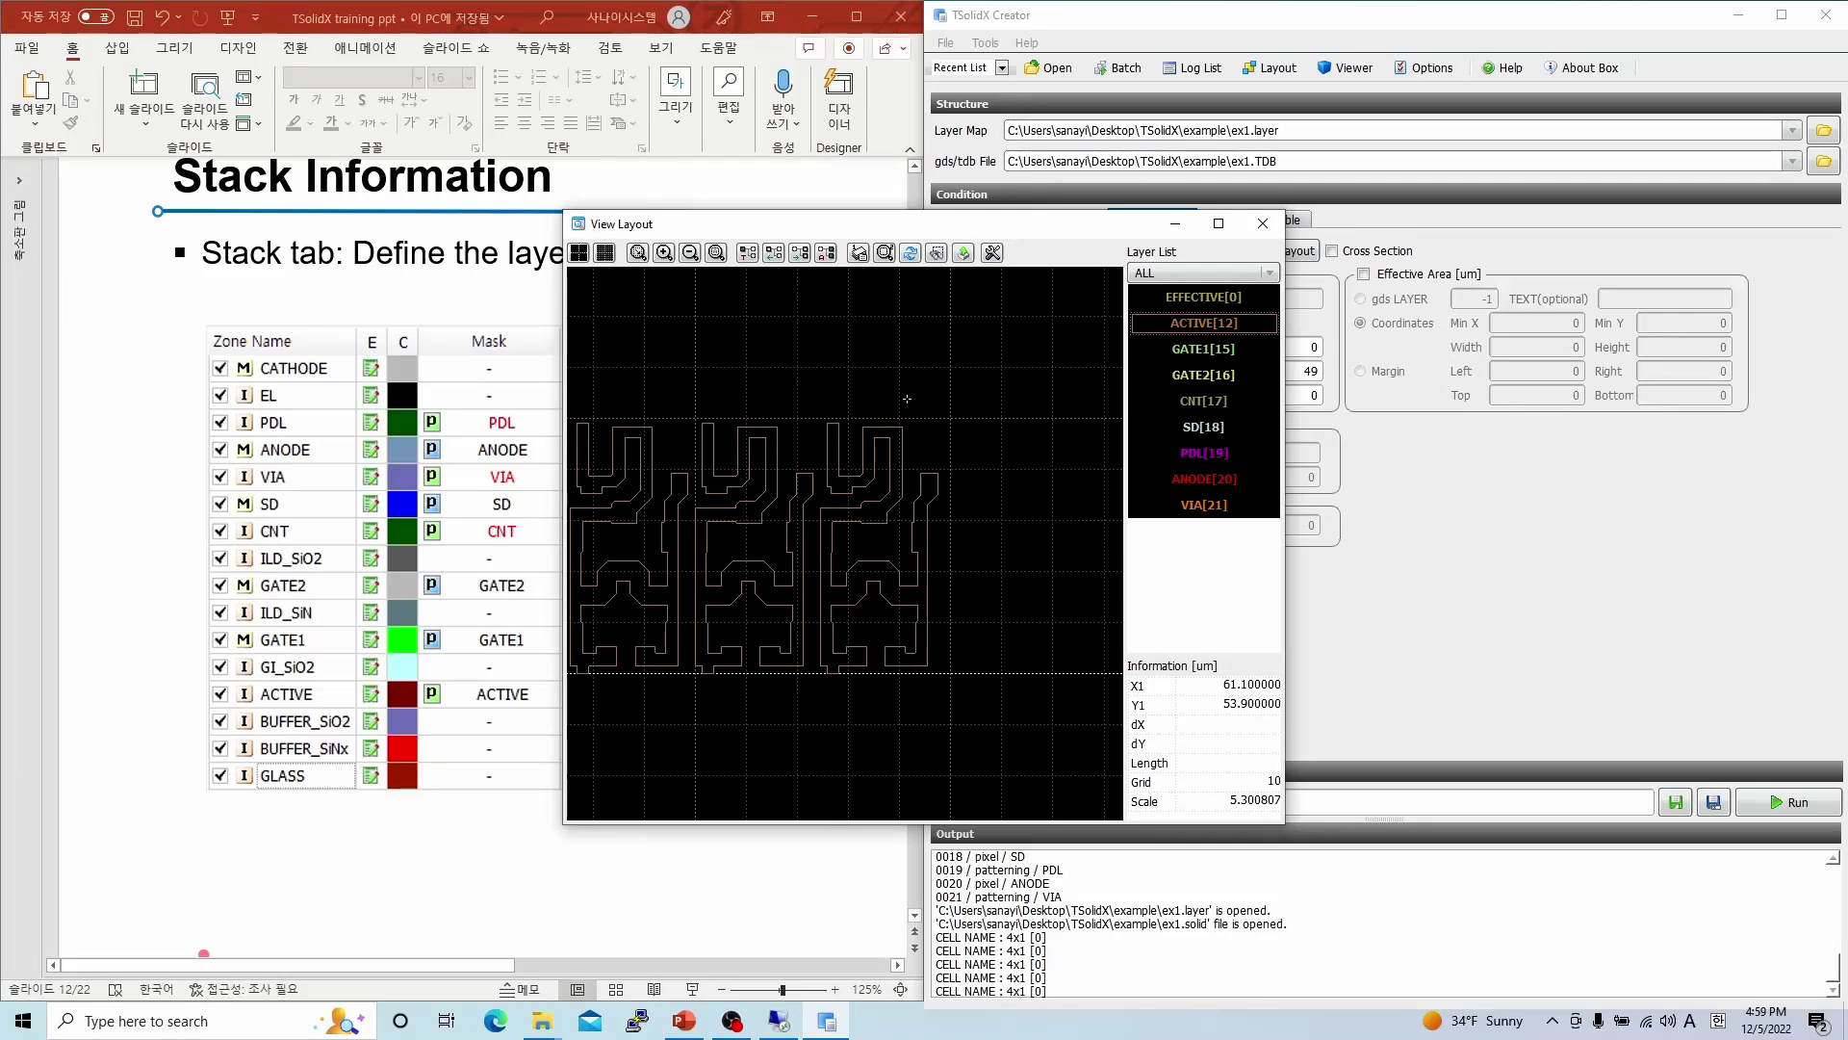
key(Left)
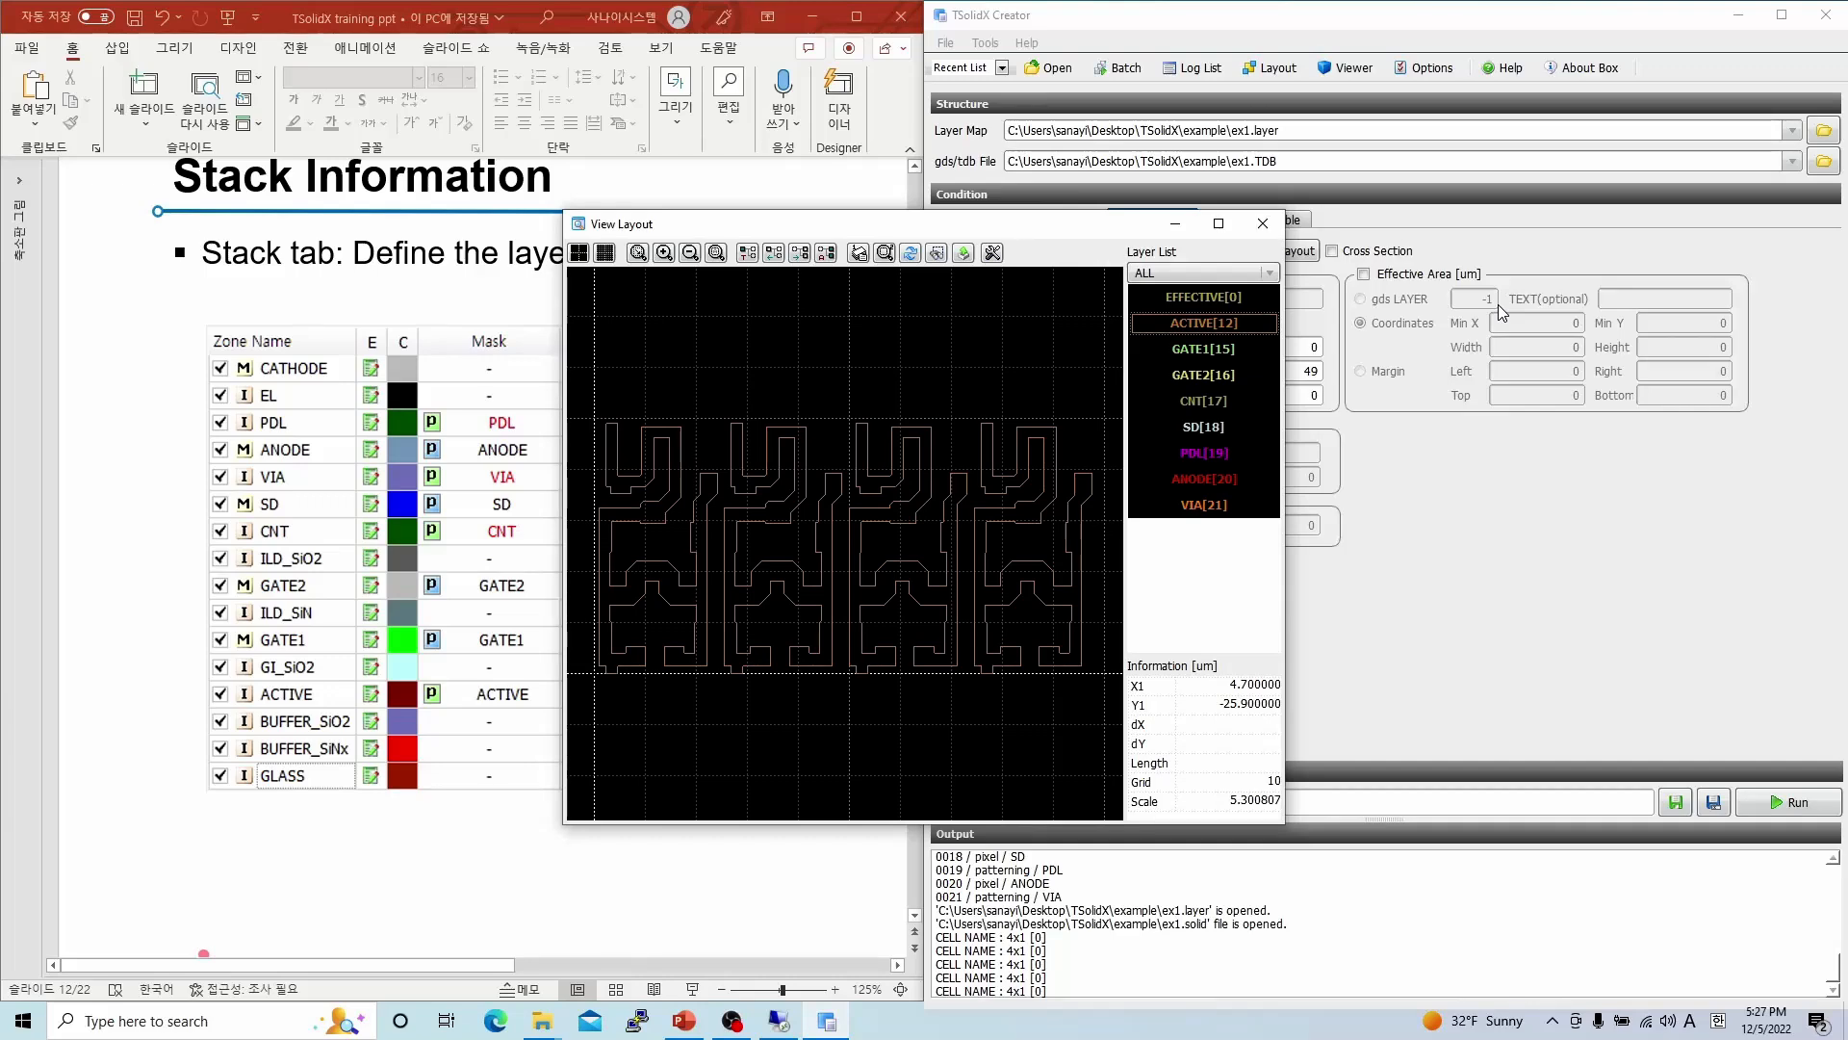
- Close the layout view and assign the [0015] GATE1 mask to the Gate1 zone in its zone condition settings
click(1263, 225)
click(970, 224)
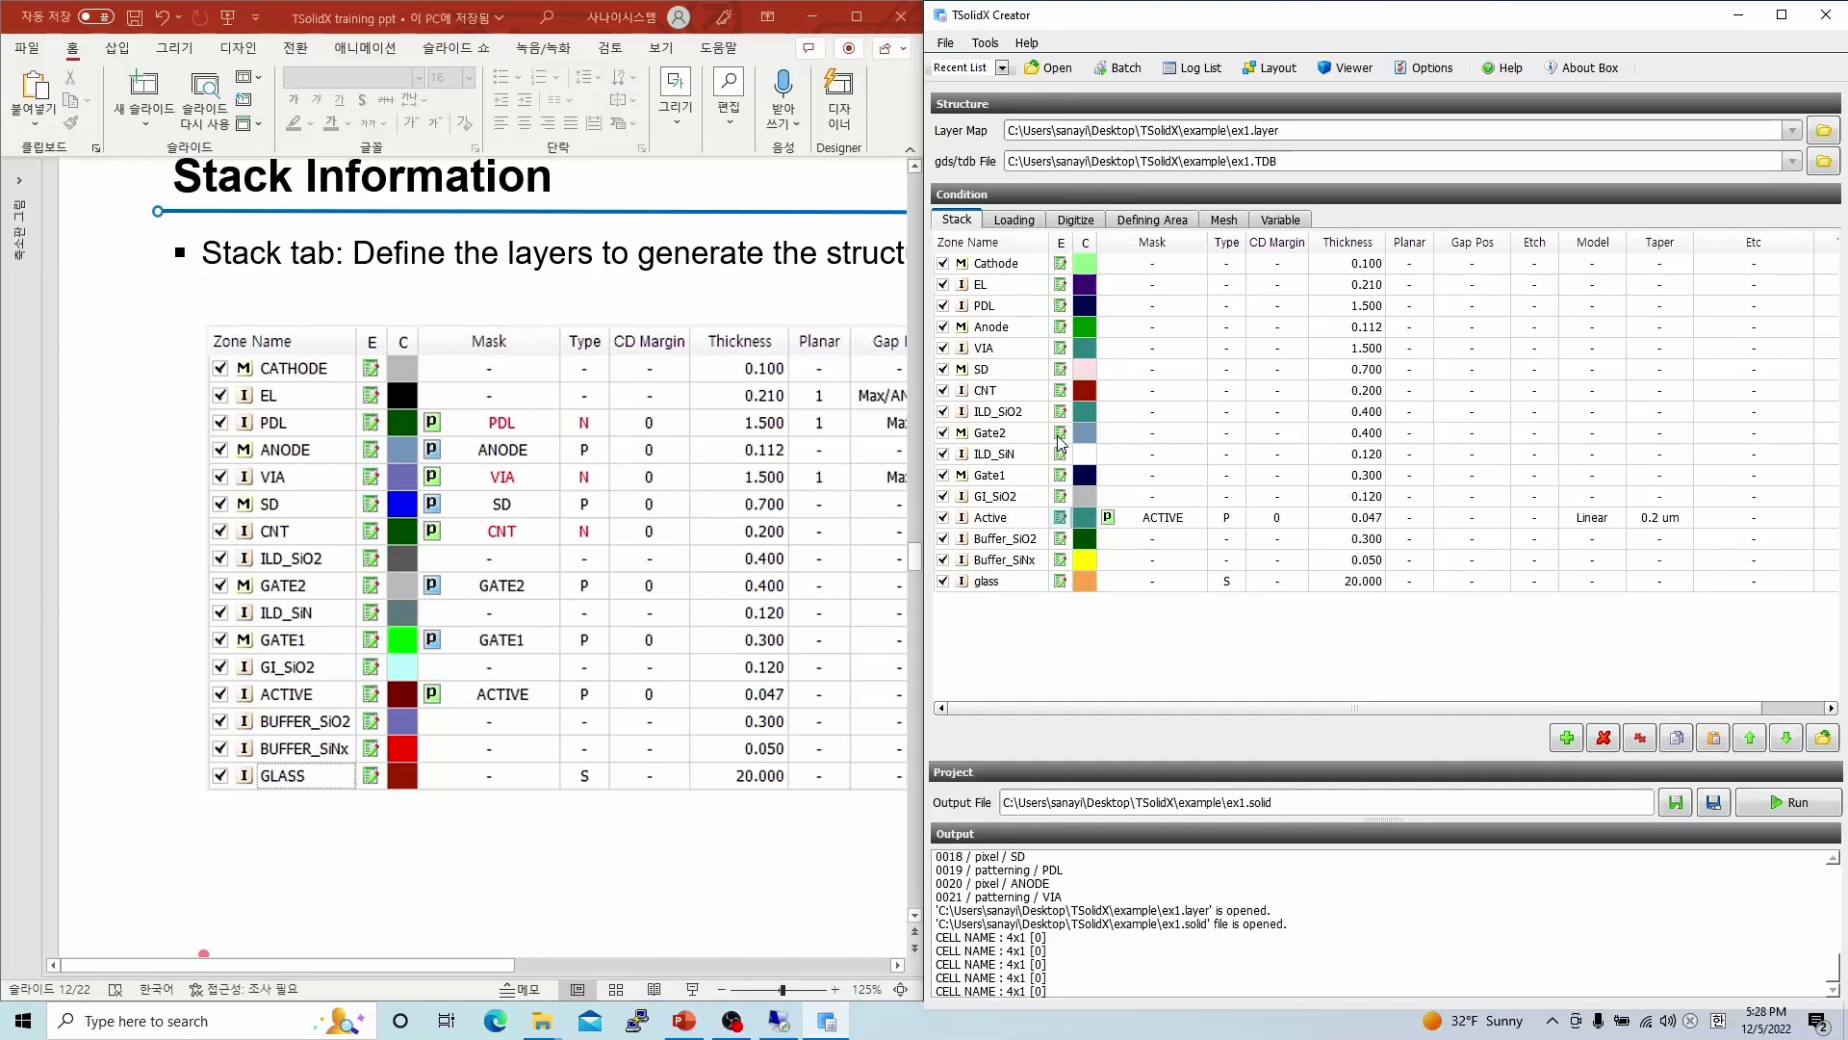
click(1059, 476)
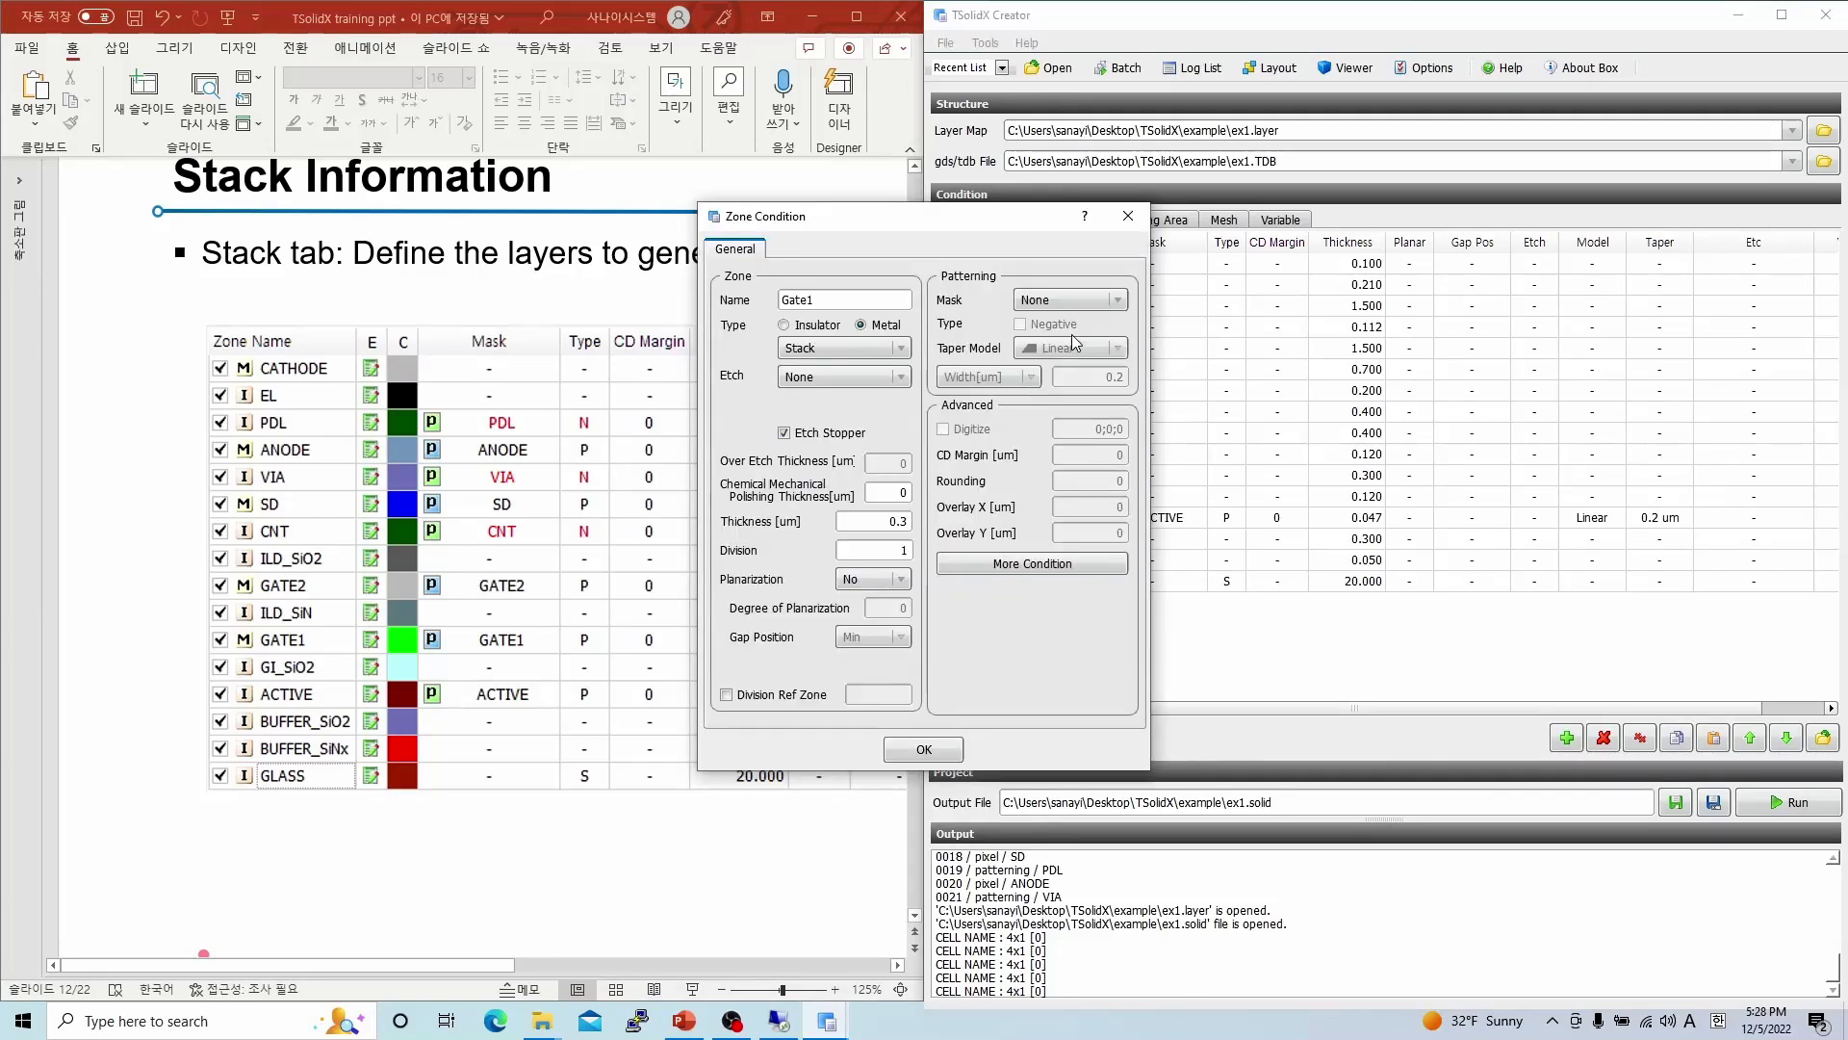
click(1073, 299)
click(1086, 362)
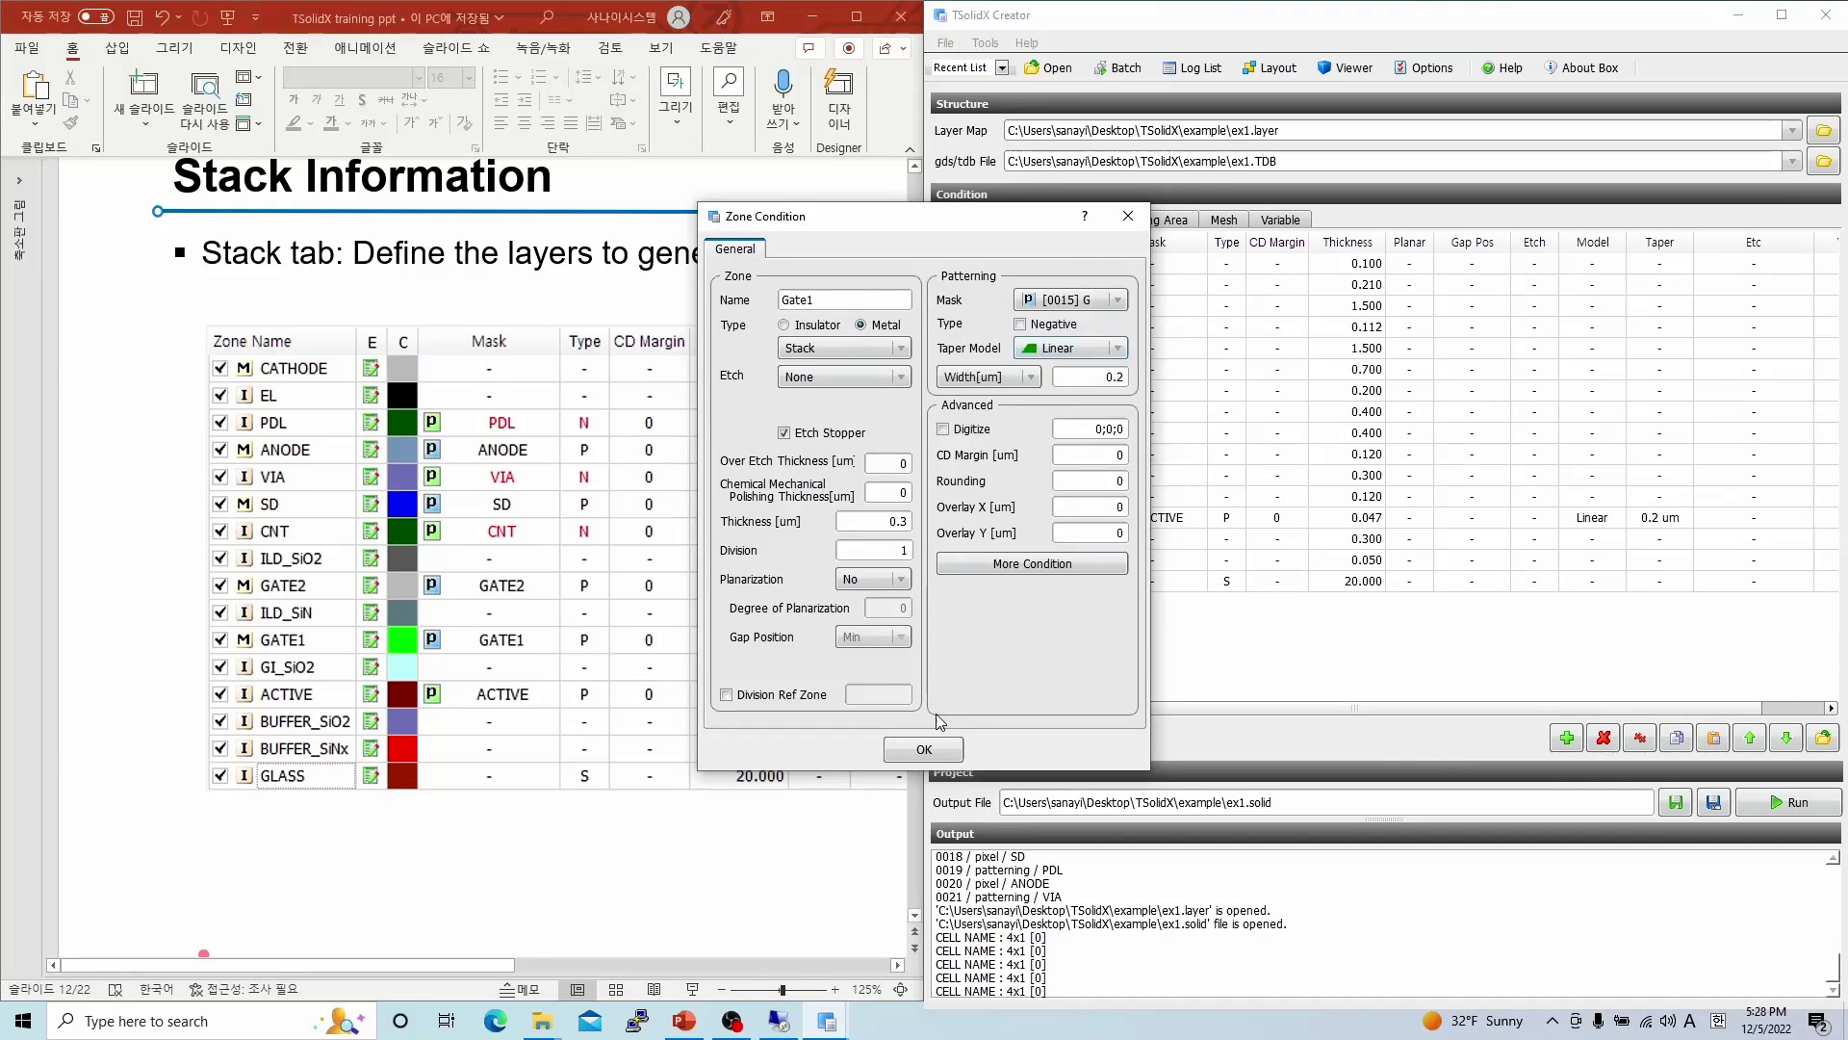
click(936, 748)
- Assign the [0016] GATE2 mask to the Gate2 zone in its zone condition settings
click(1061, 434)
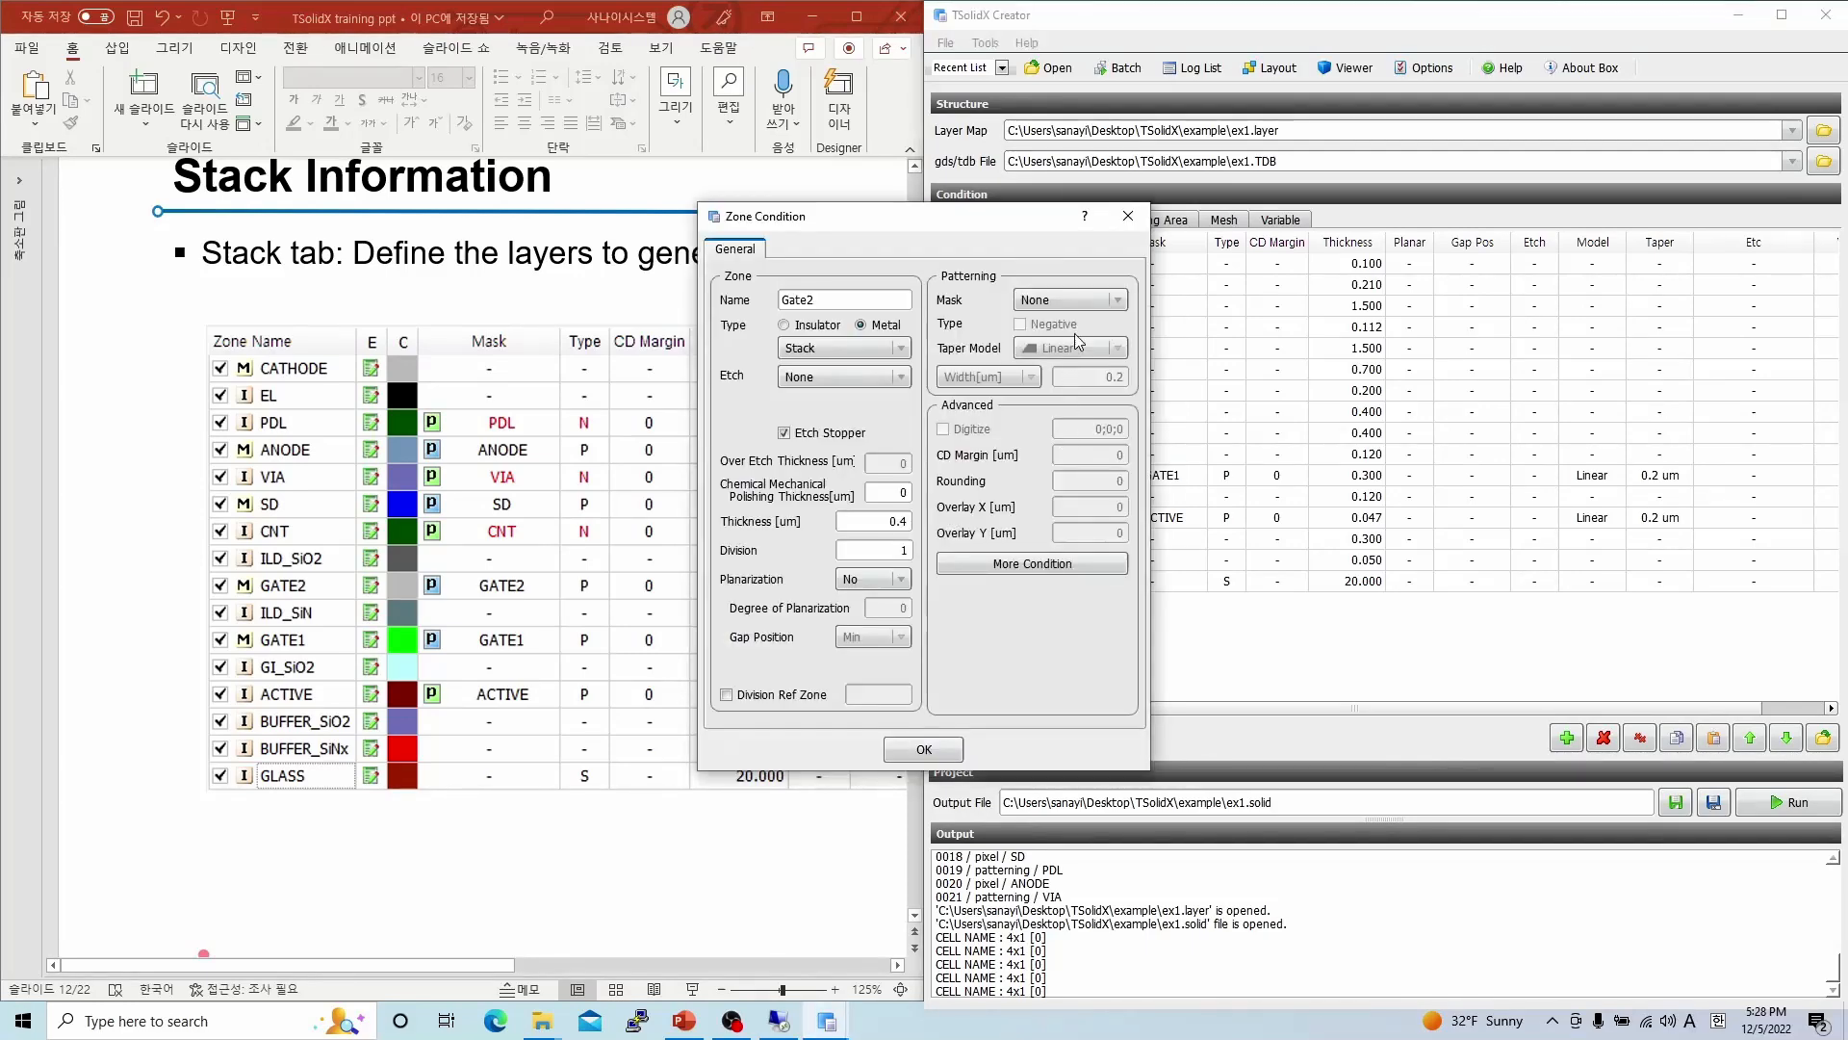
click(1073, 299)
click(1086, 383)
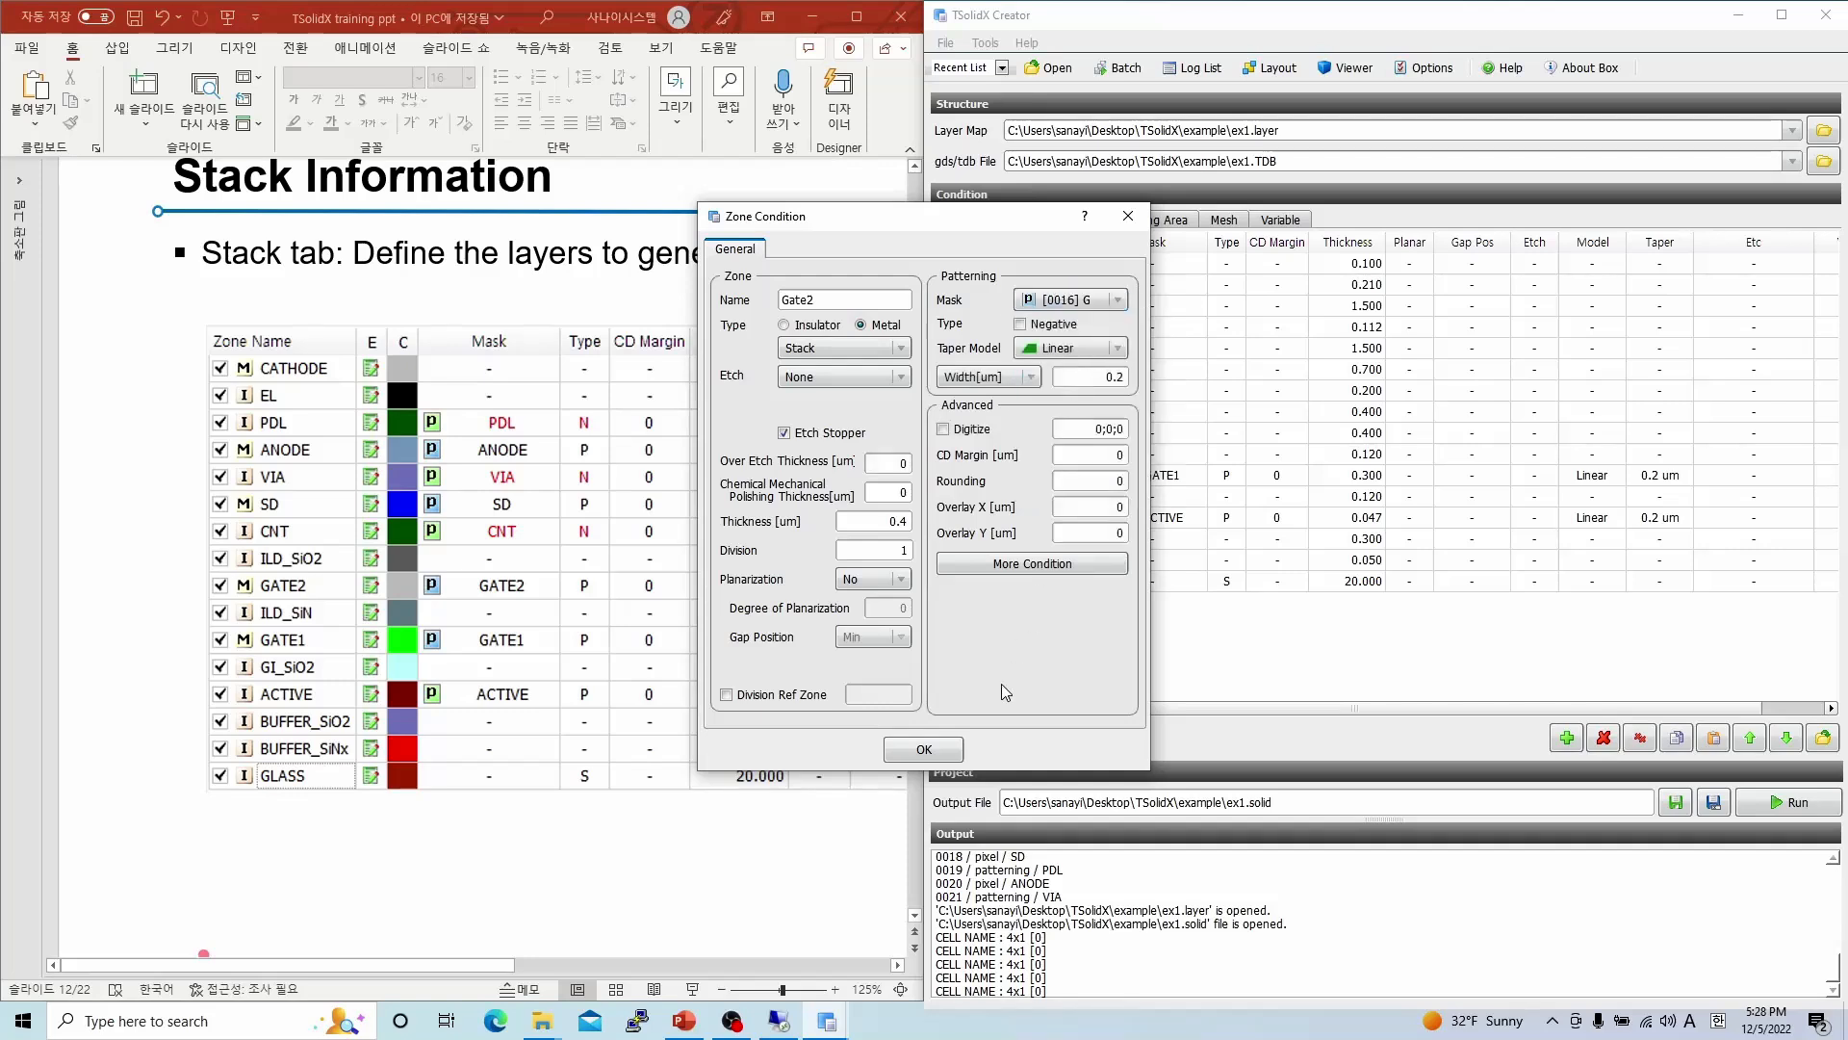
click(926, 749)
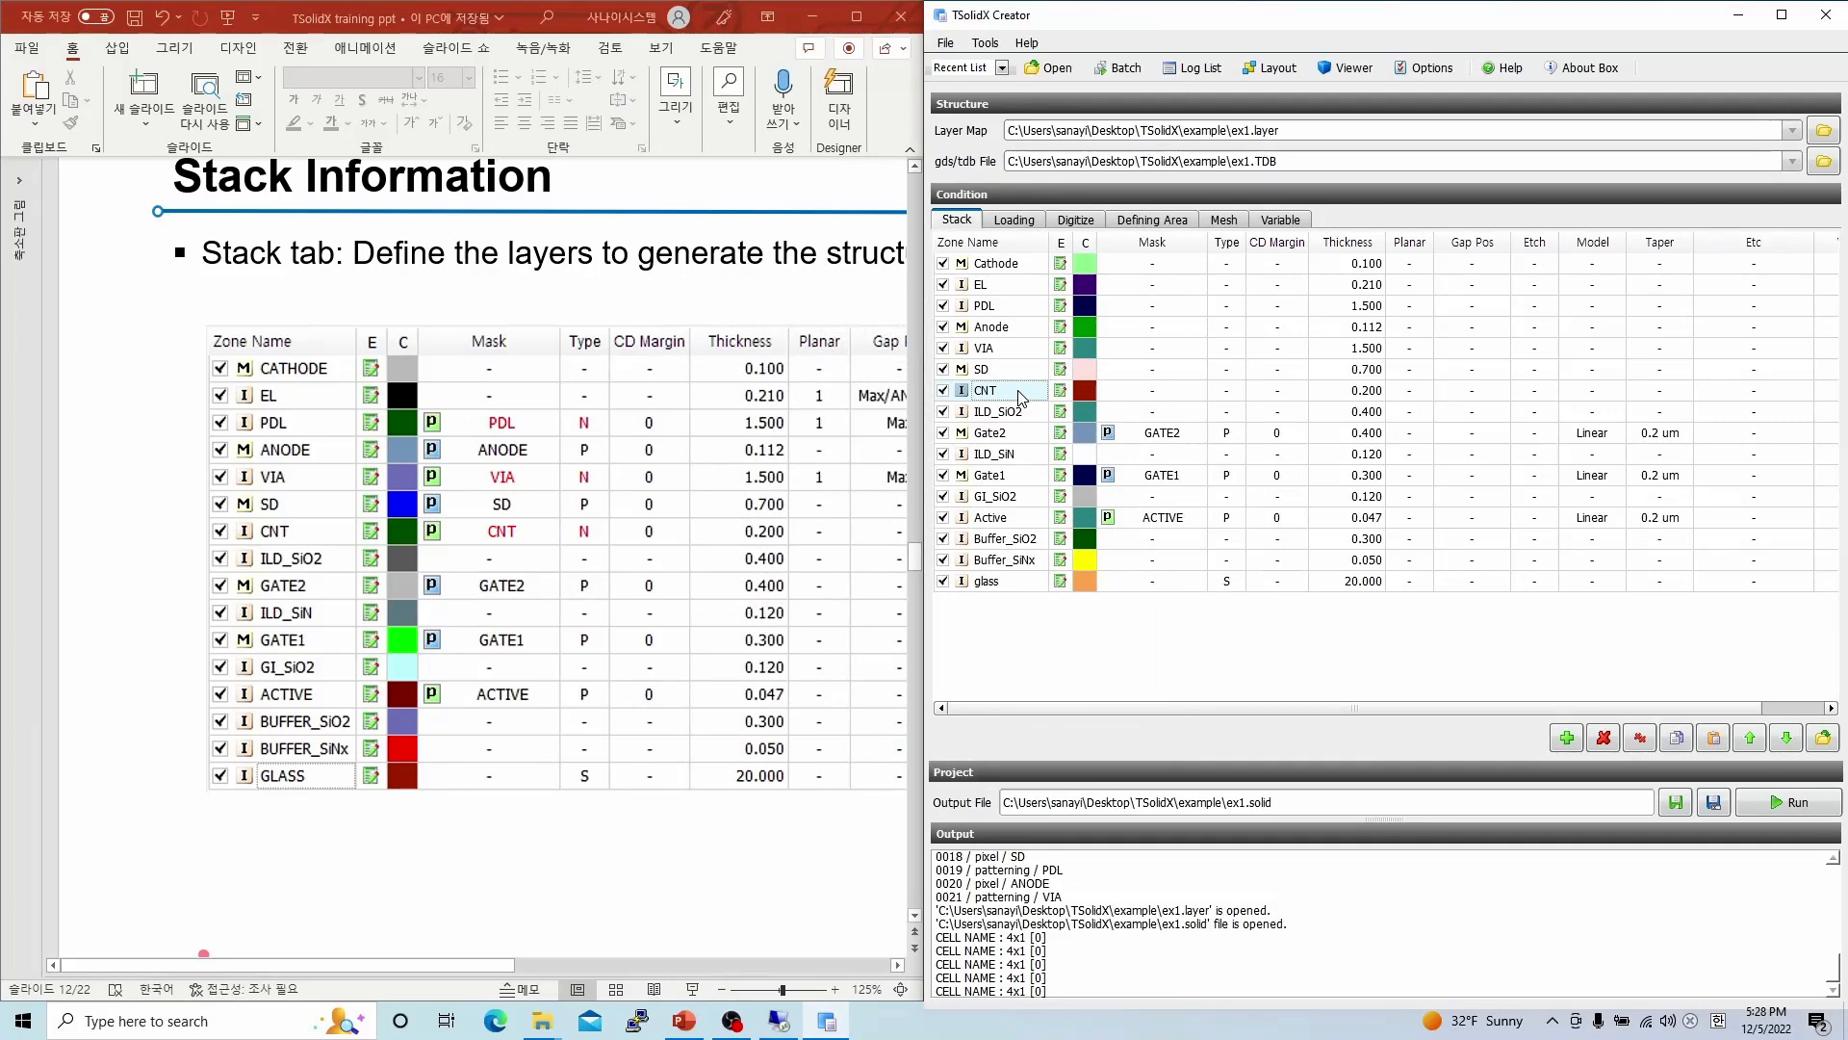
- Reopen the 4x1 cell's layout view, make all layers except CNT[17] invisible, and display CNT[17] filled
click(1172, 227)
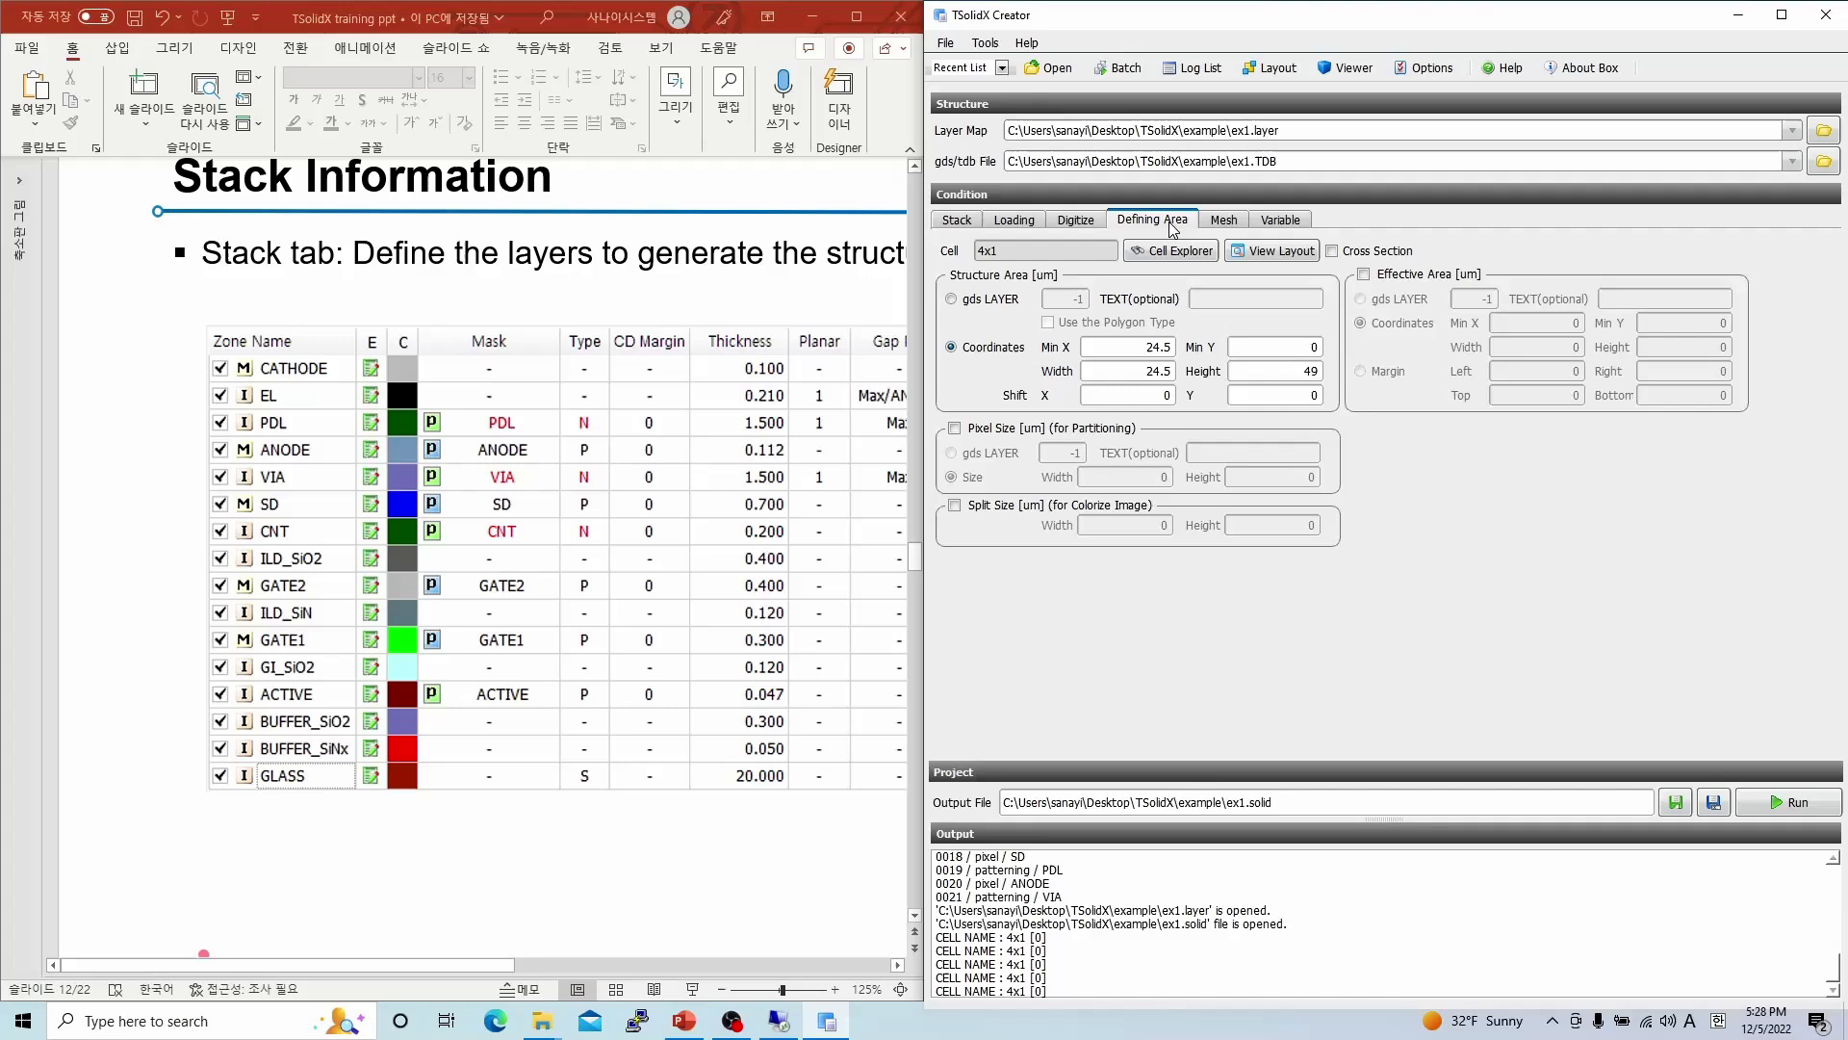
click(1272, 250)
click(1220, 404)
right_click(1219, 403)
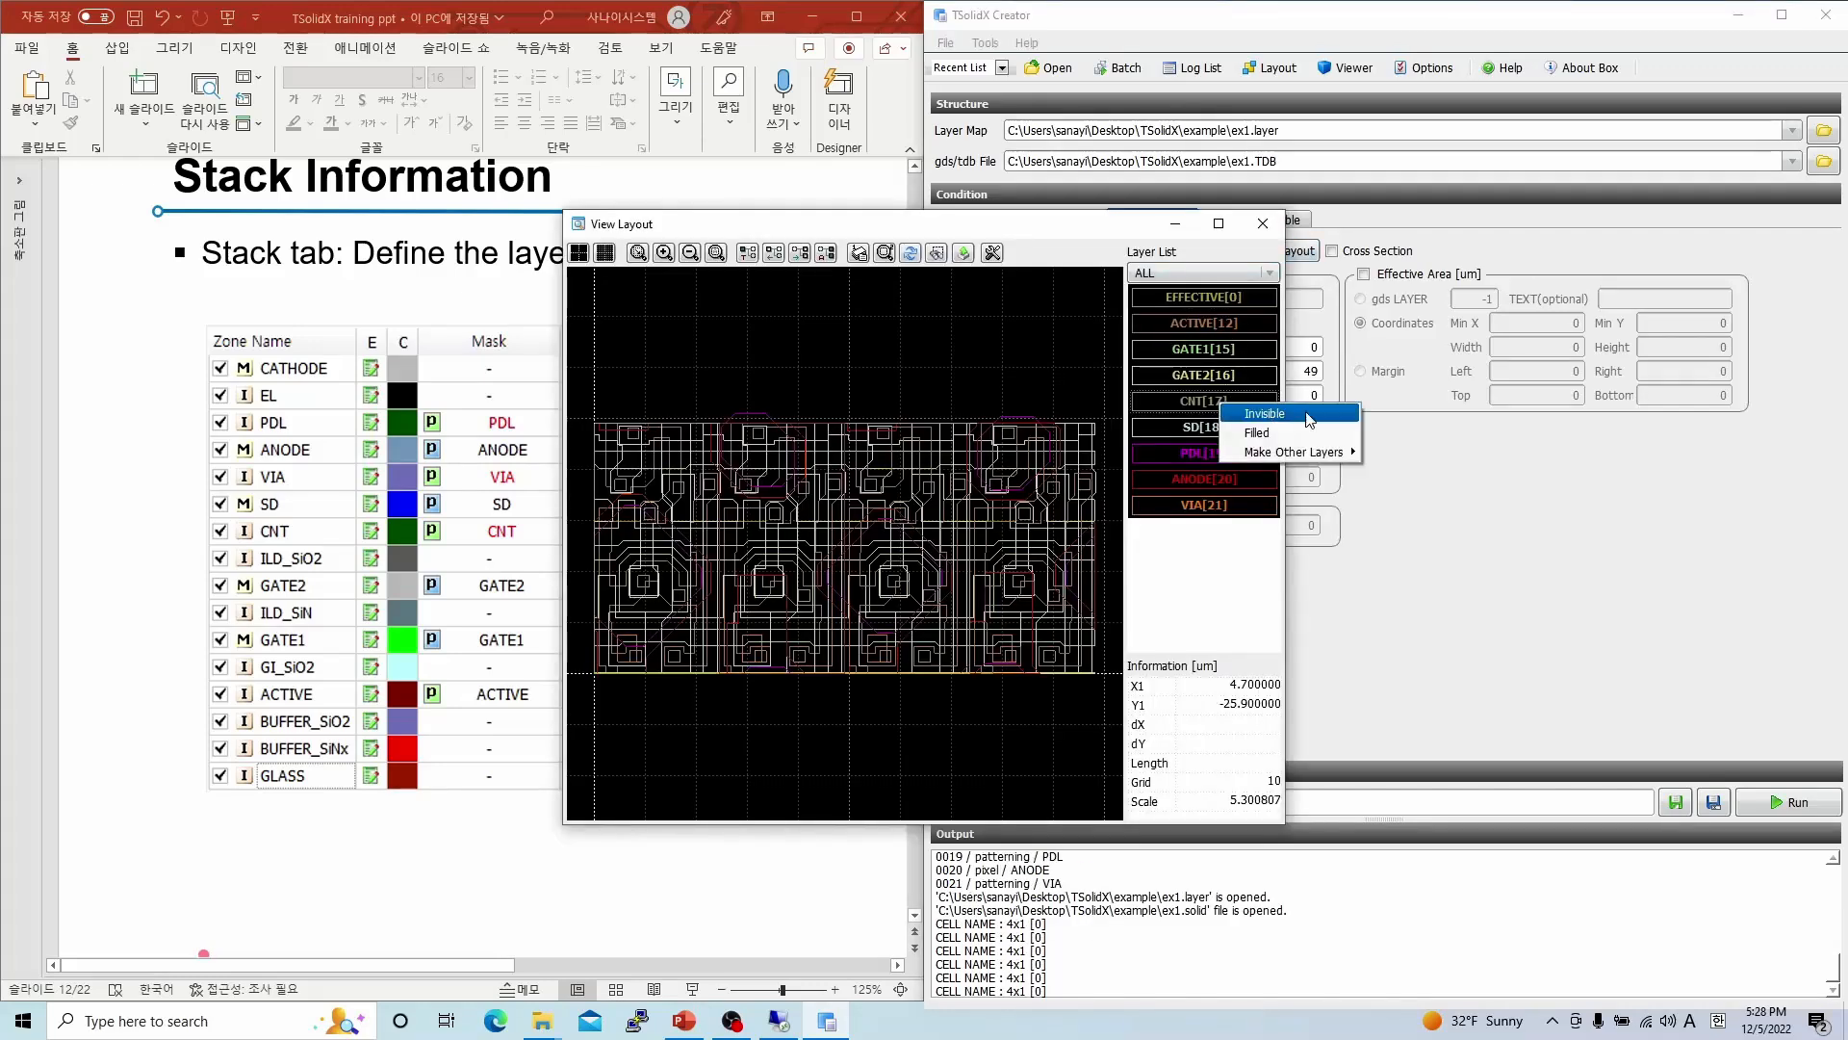
mouse_move(1320, 452)
click(1393, 475)
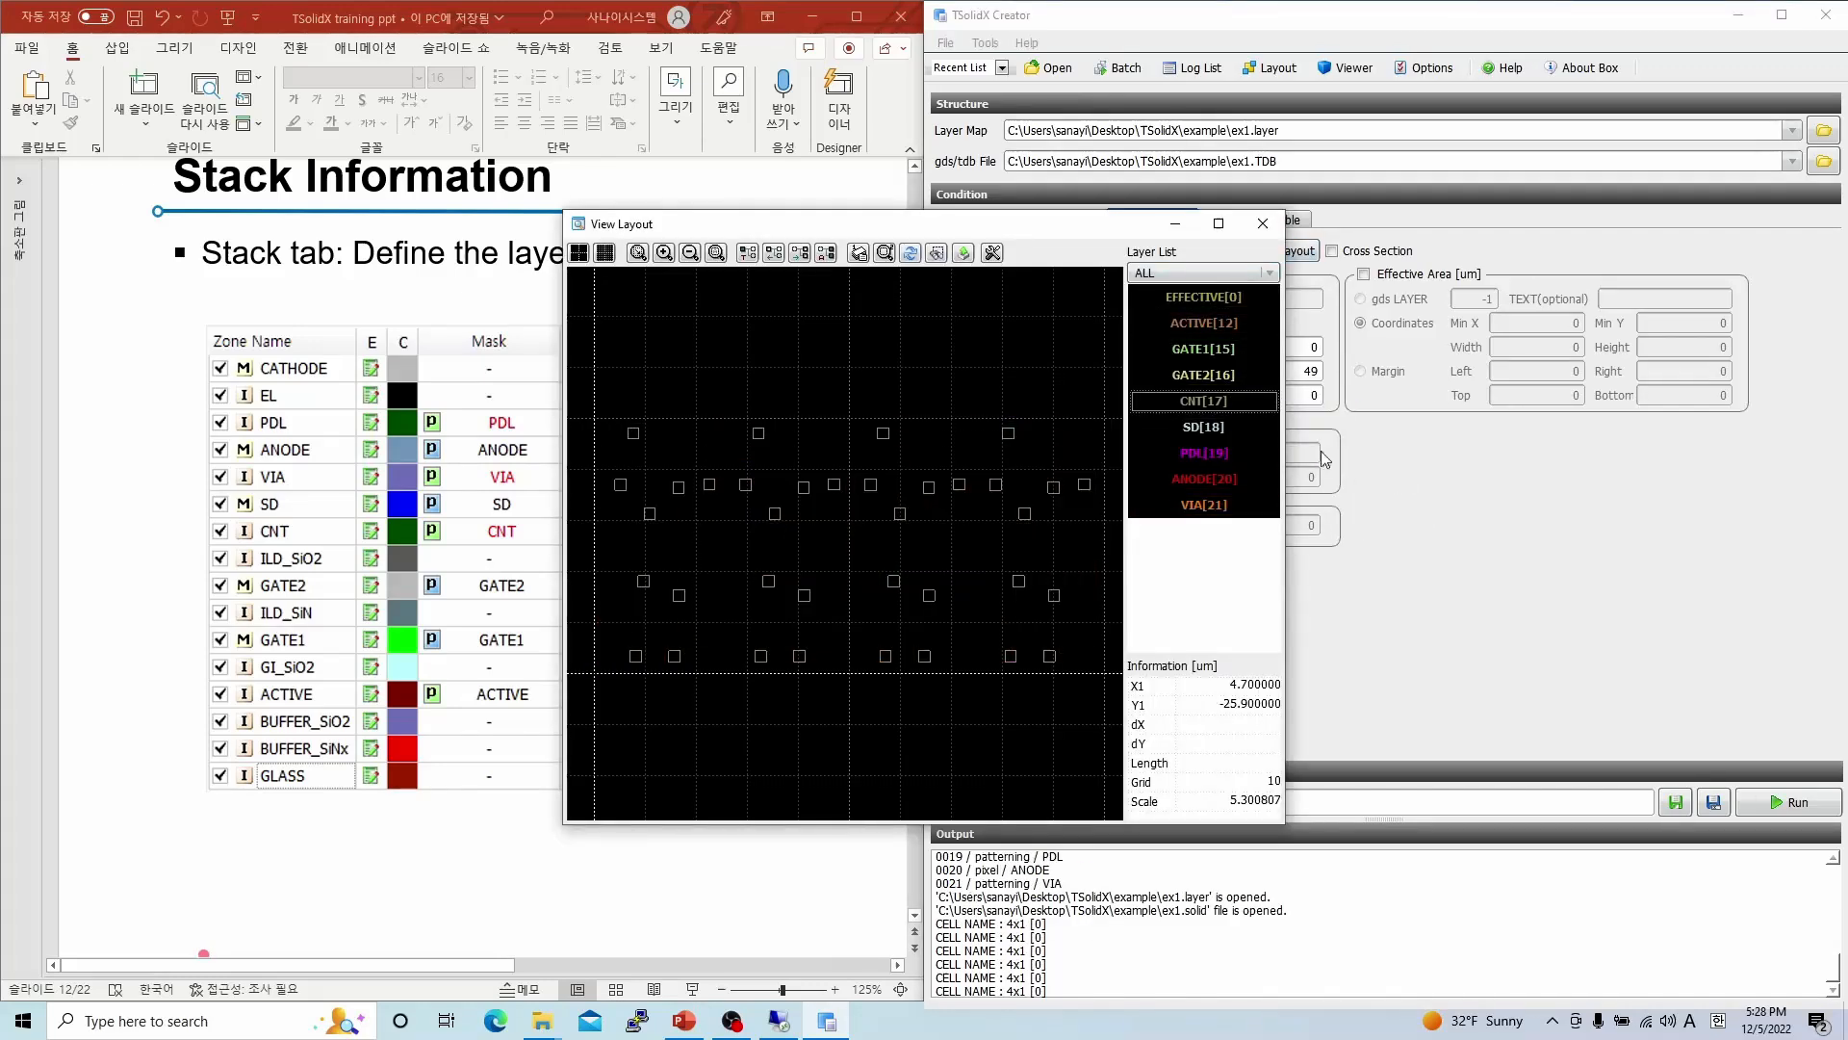
right_click(1238, 396)
click(1249, 466)
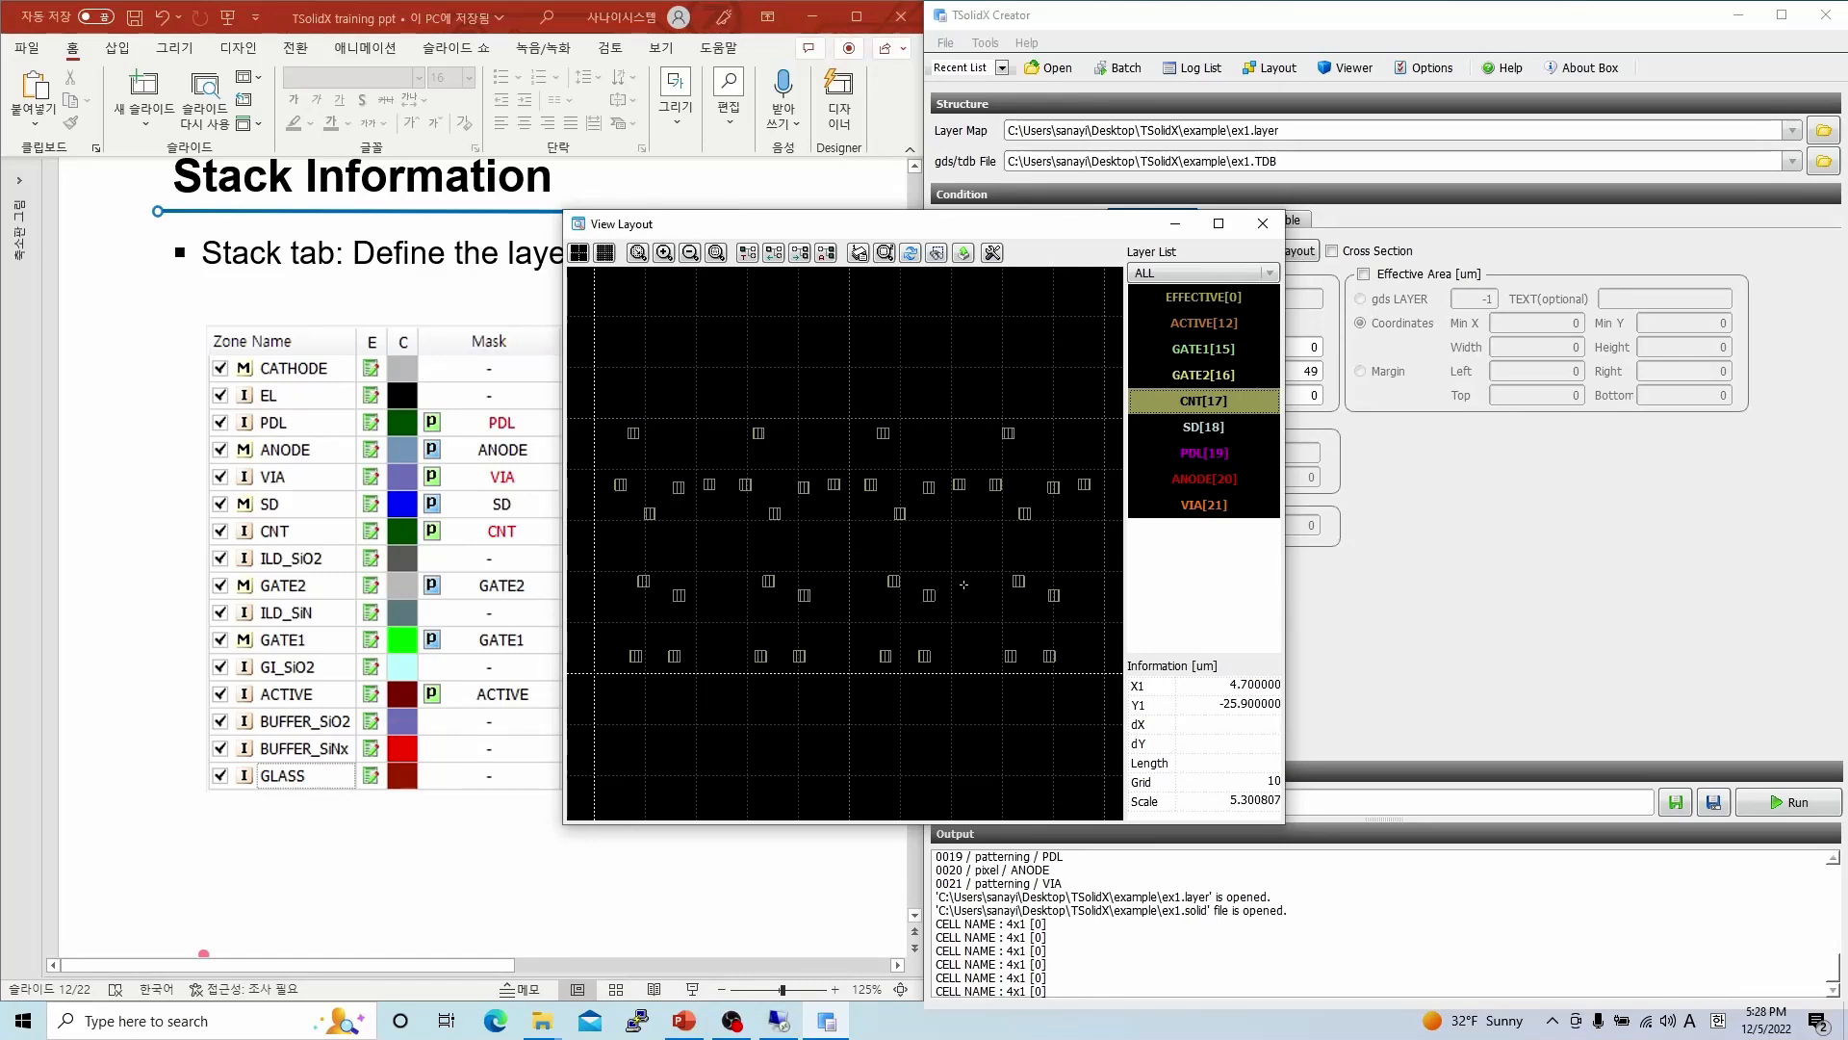
- Move the layout view aside and assign the [0017] CNT mask with the Negative type to the CNT zone
drag(932, 223, 546, 222)
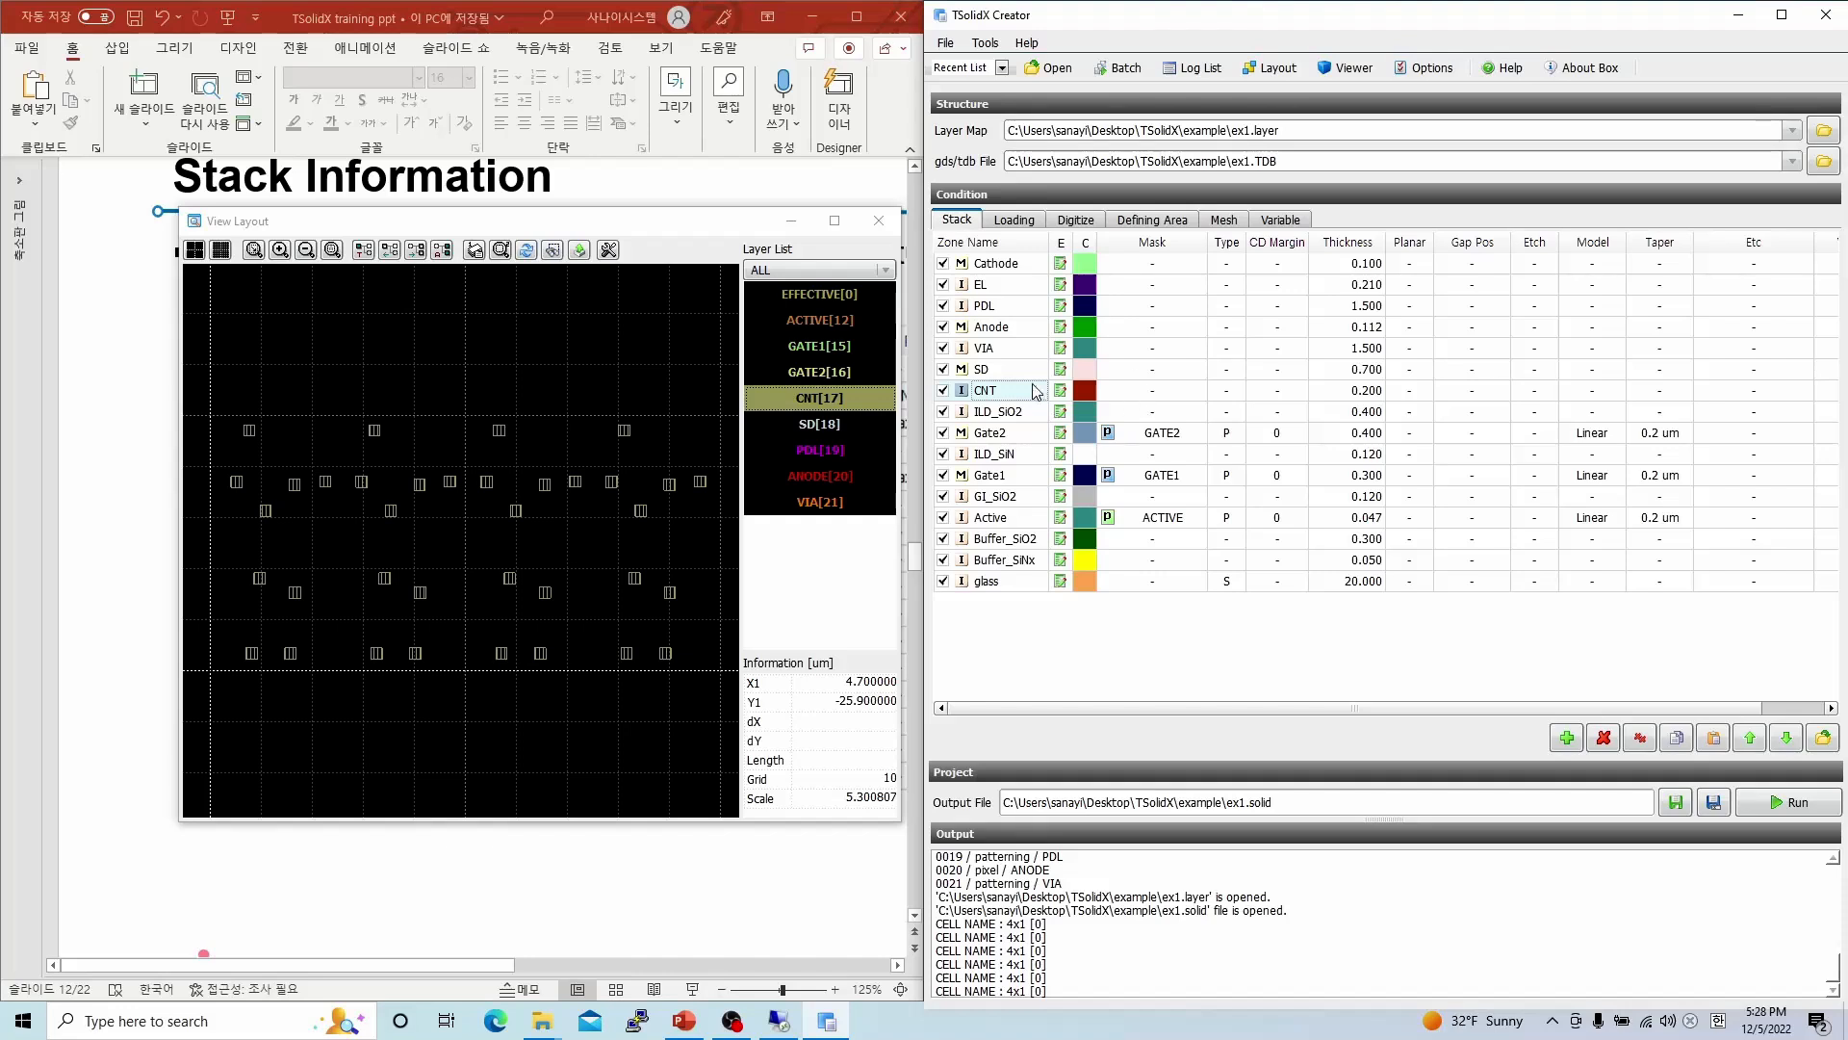
click(1061, 392)
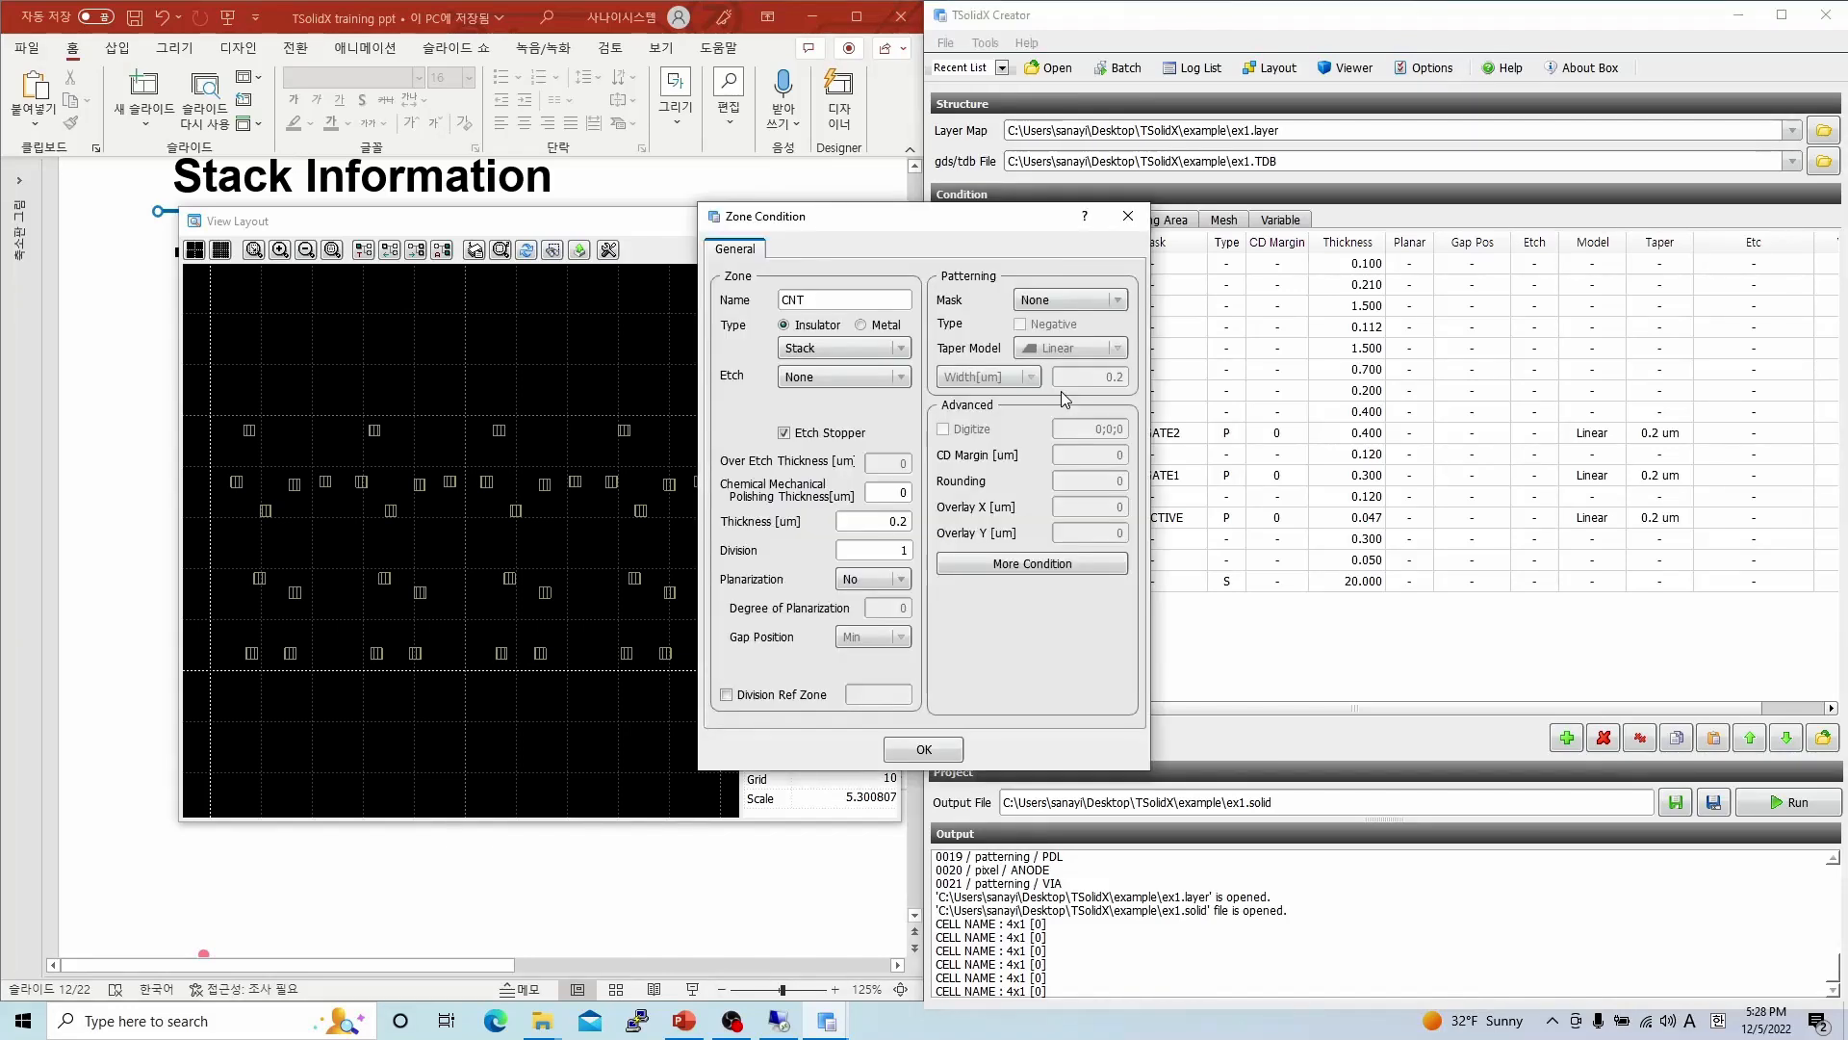
click(1096, 299)
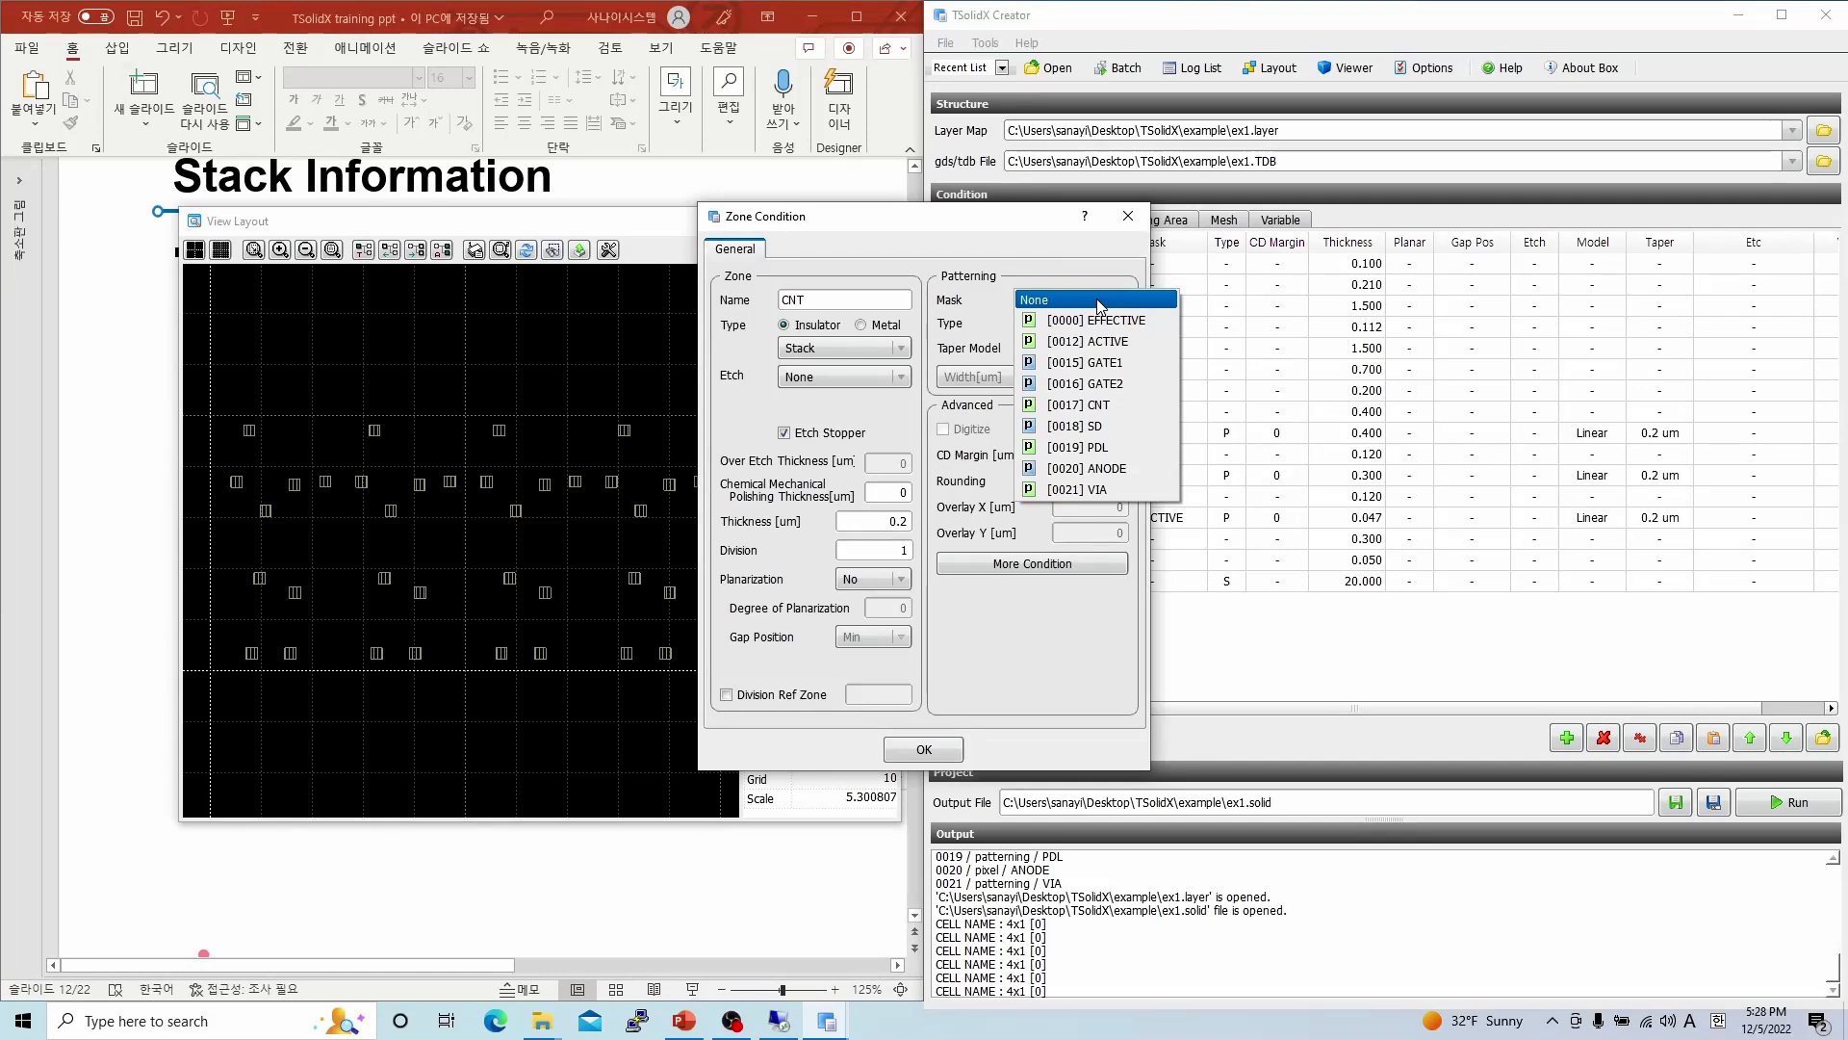
click(1073, 404)
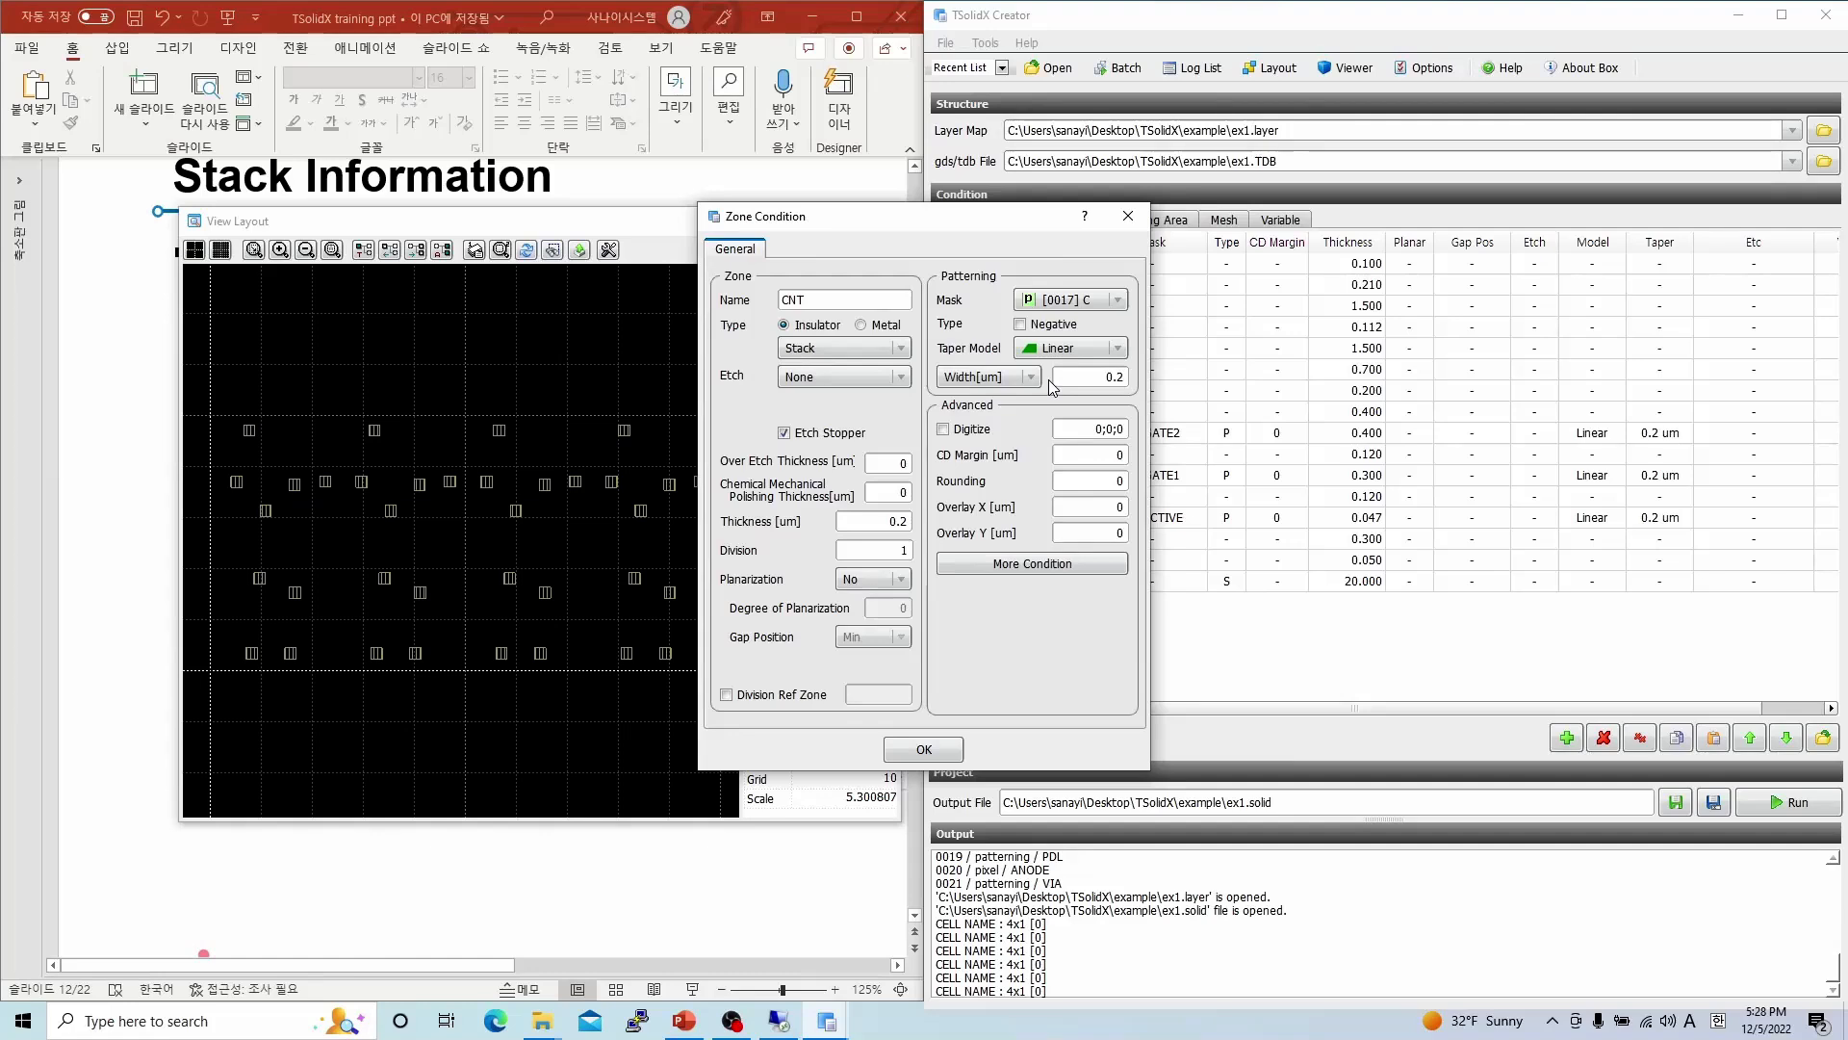
click(1038, 327)
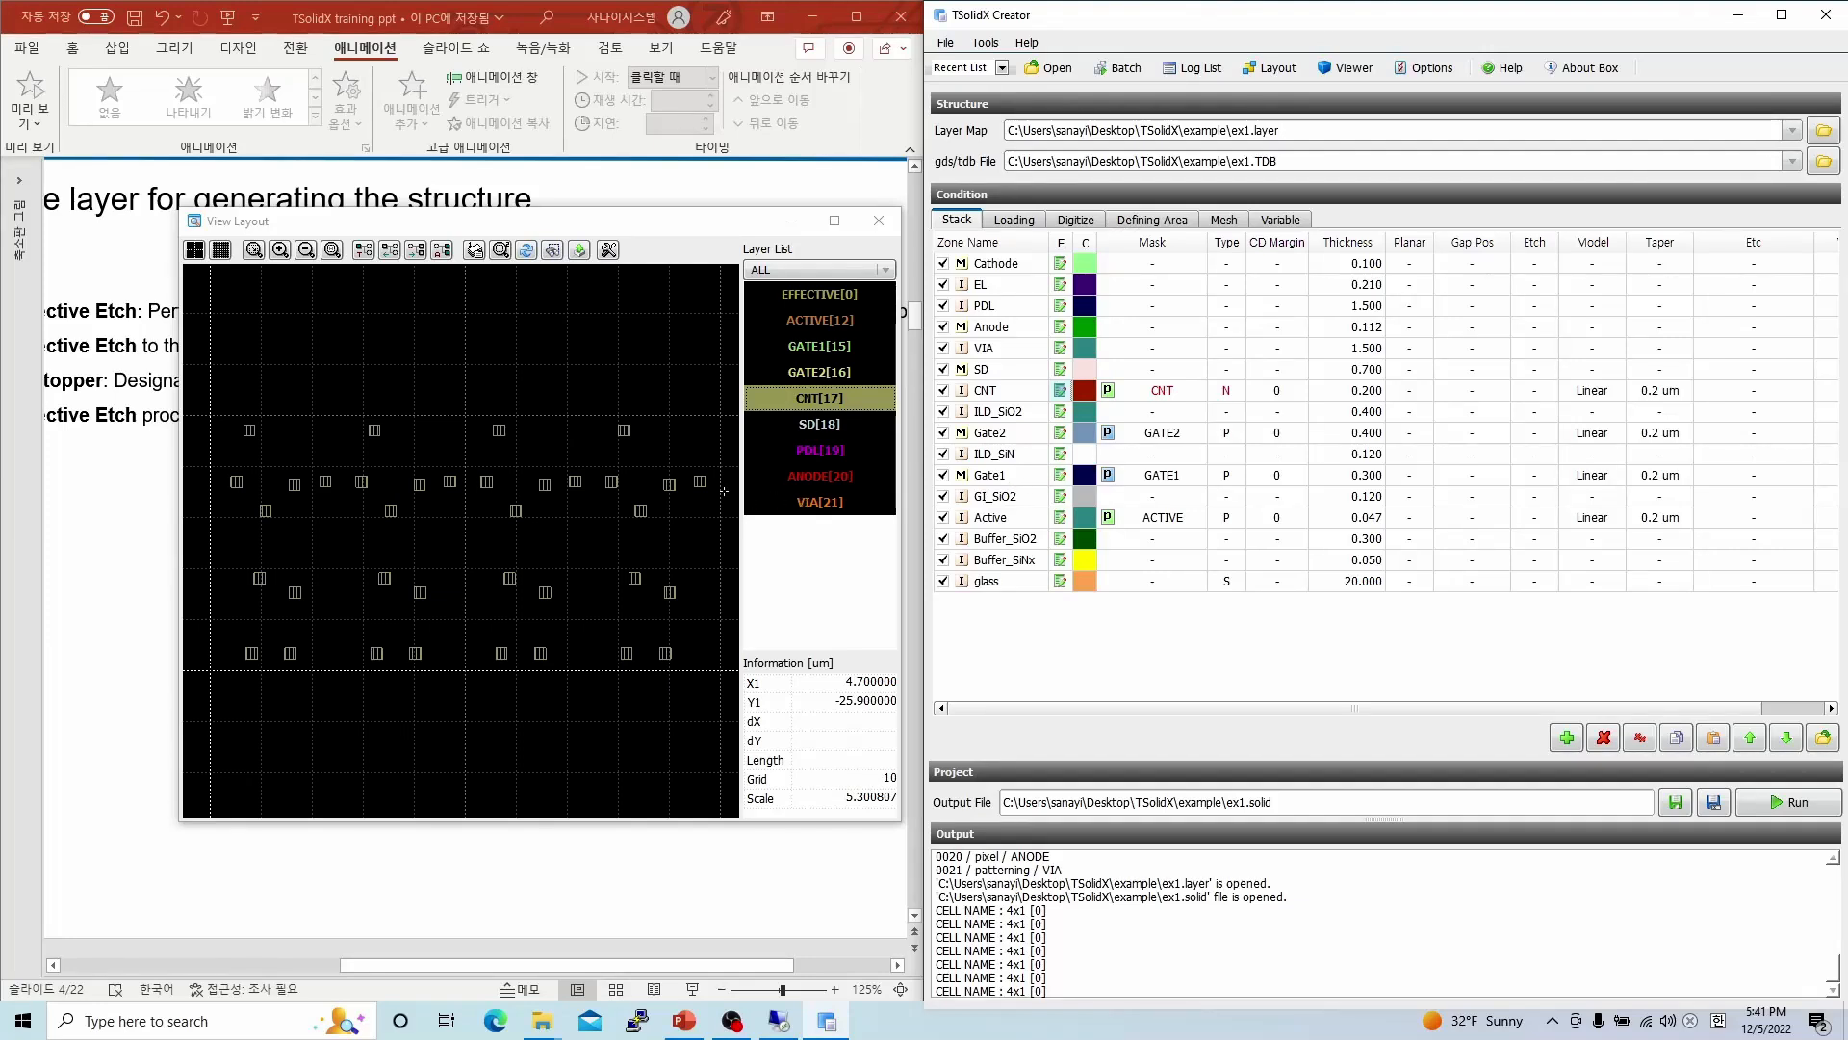
- Switch to PowerPoint and start the slide show from the Unselective Etch and Etch Stopper slide
click(64, 602)
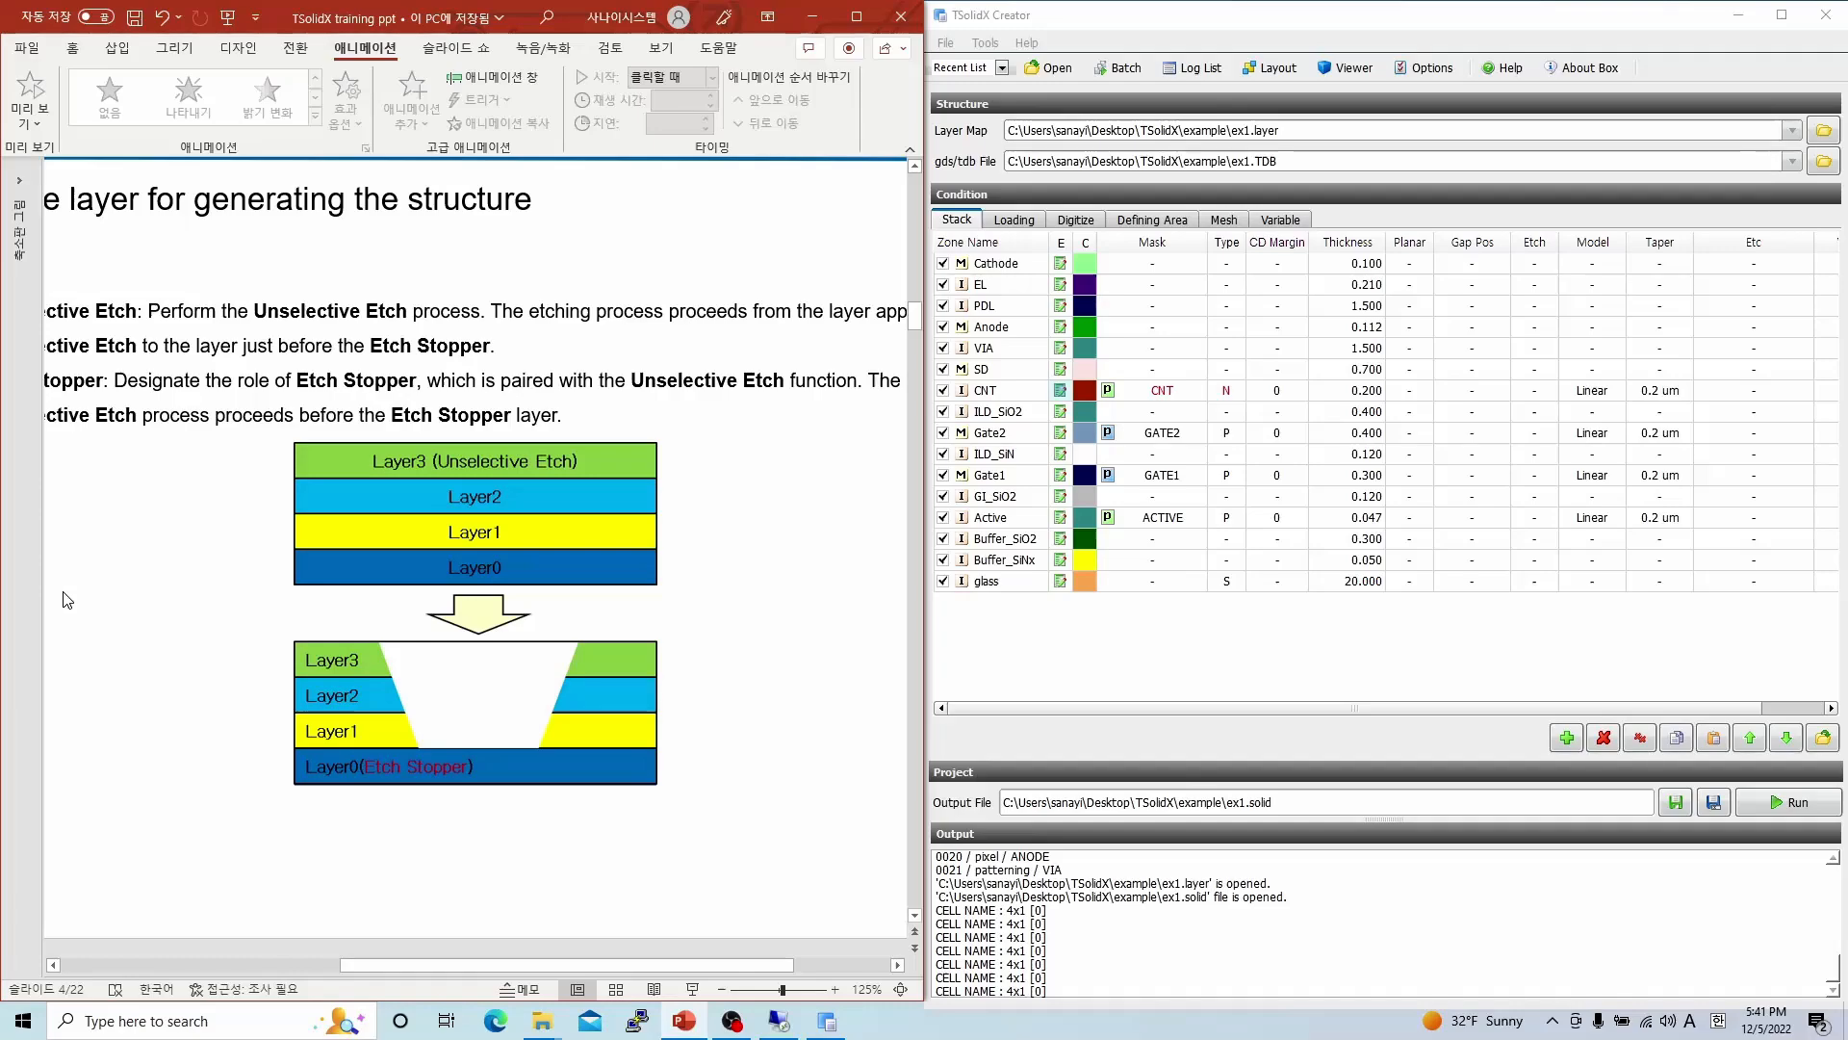
key(shift+F5)
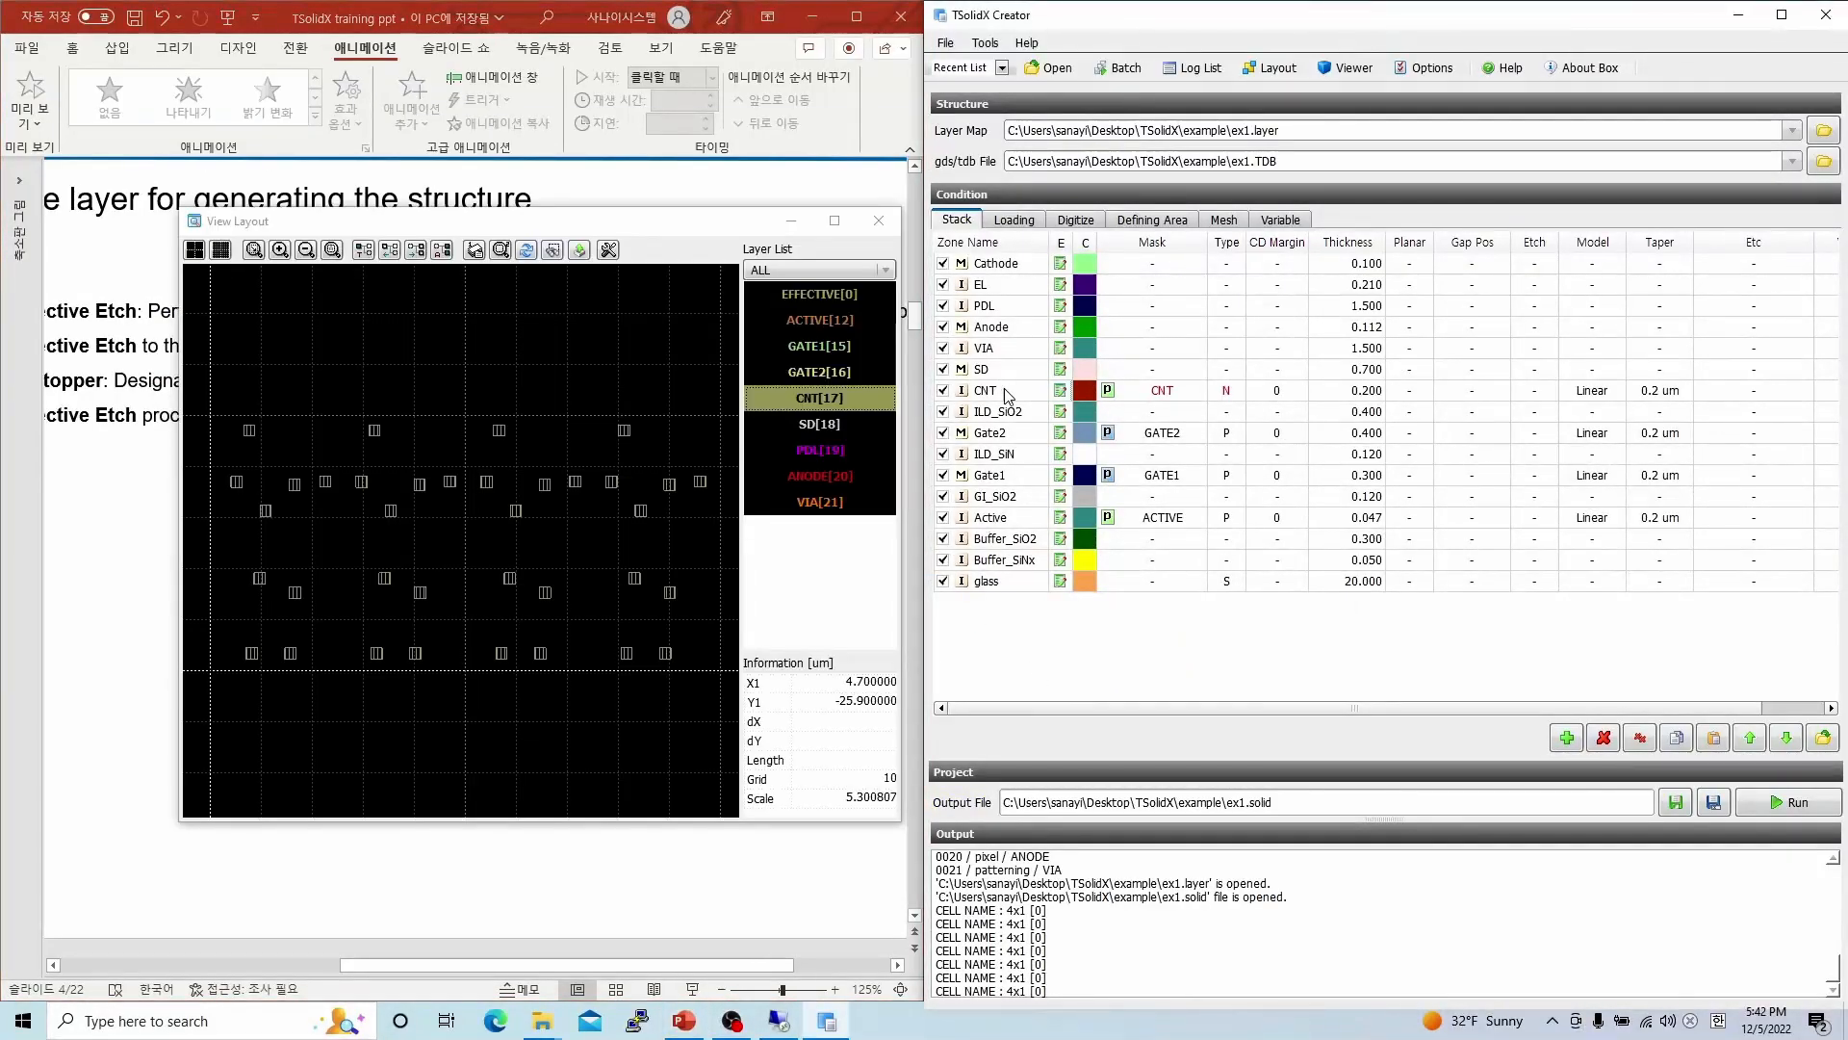
- Review the CNT, ILD_SiO2, ILD_SiN and GI_SiO2 zones in the stack table of TSolidX Creator
click(1003, 389)
click(1008, 409)
click(1015, 461)
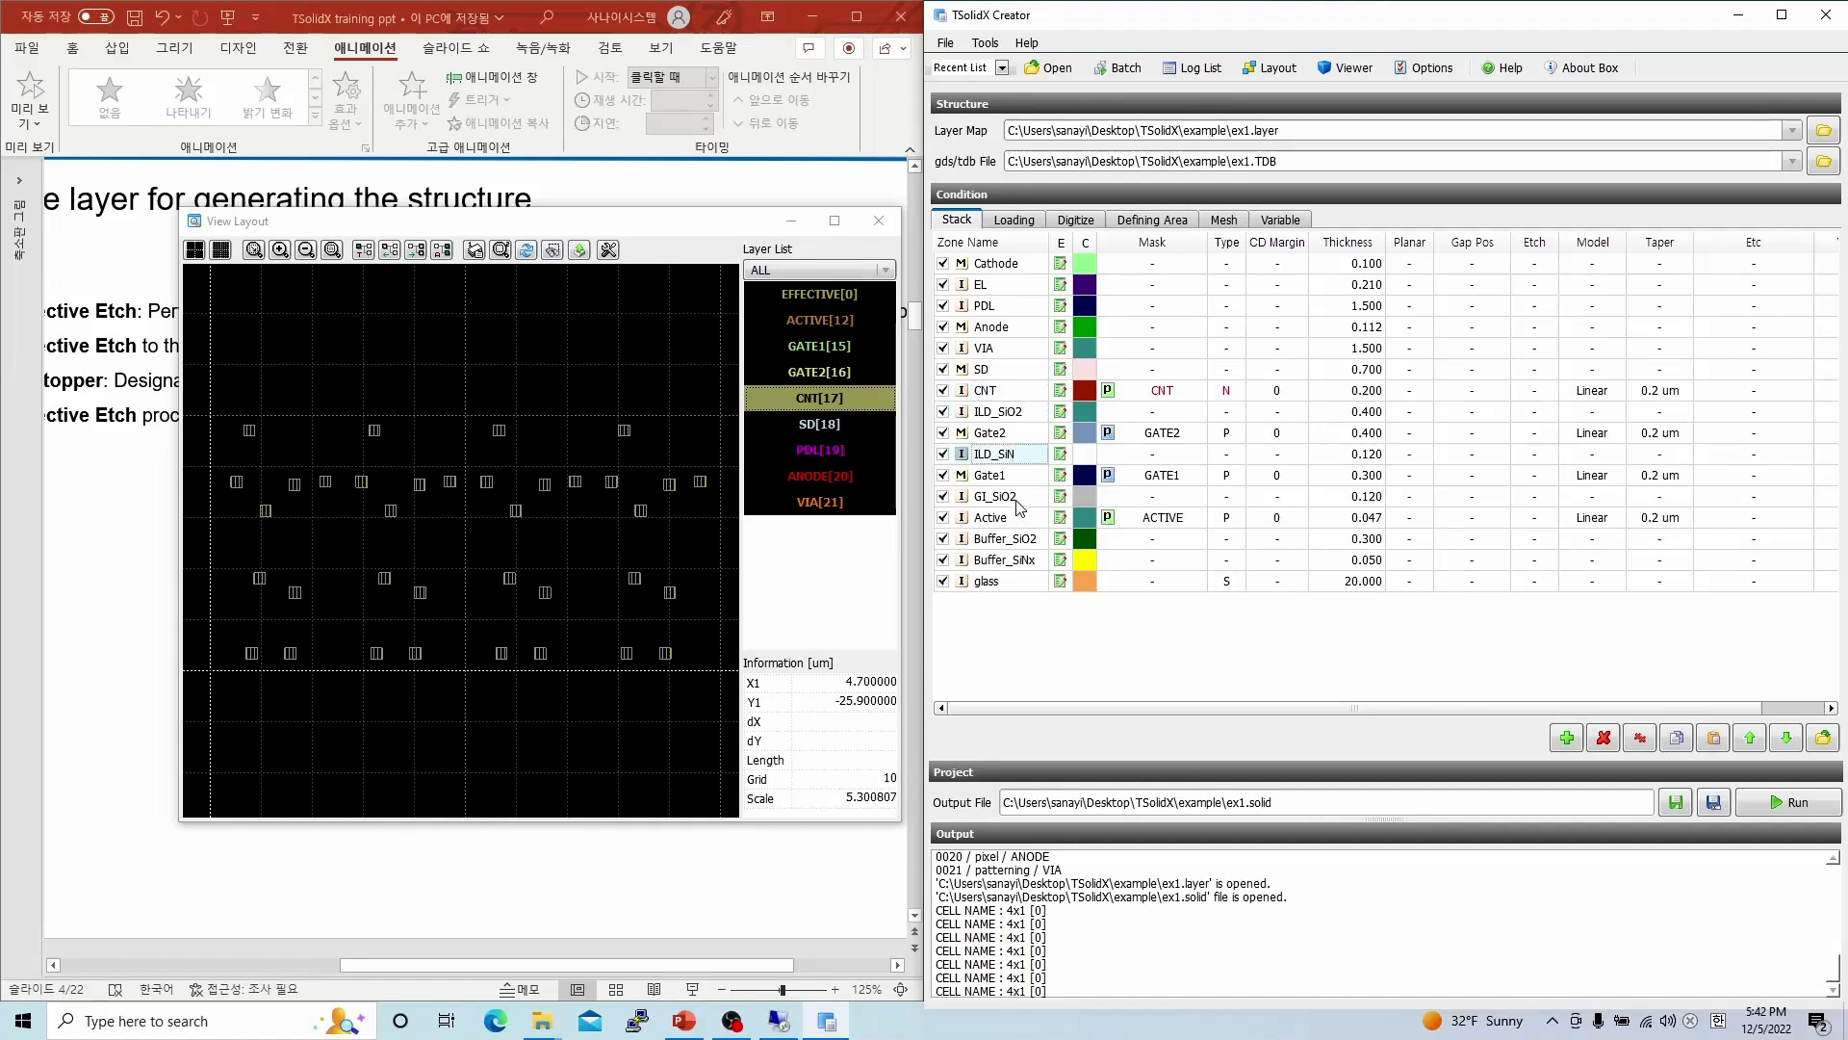
click(1016, 498)
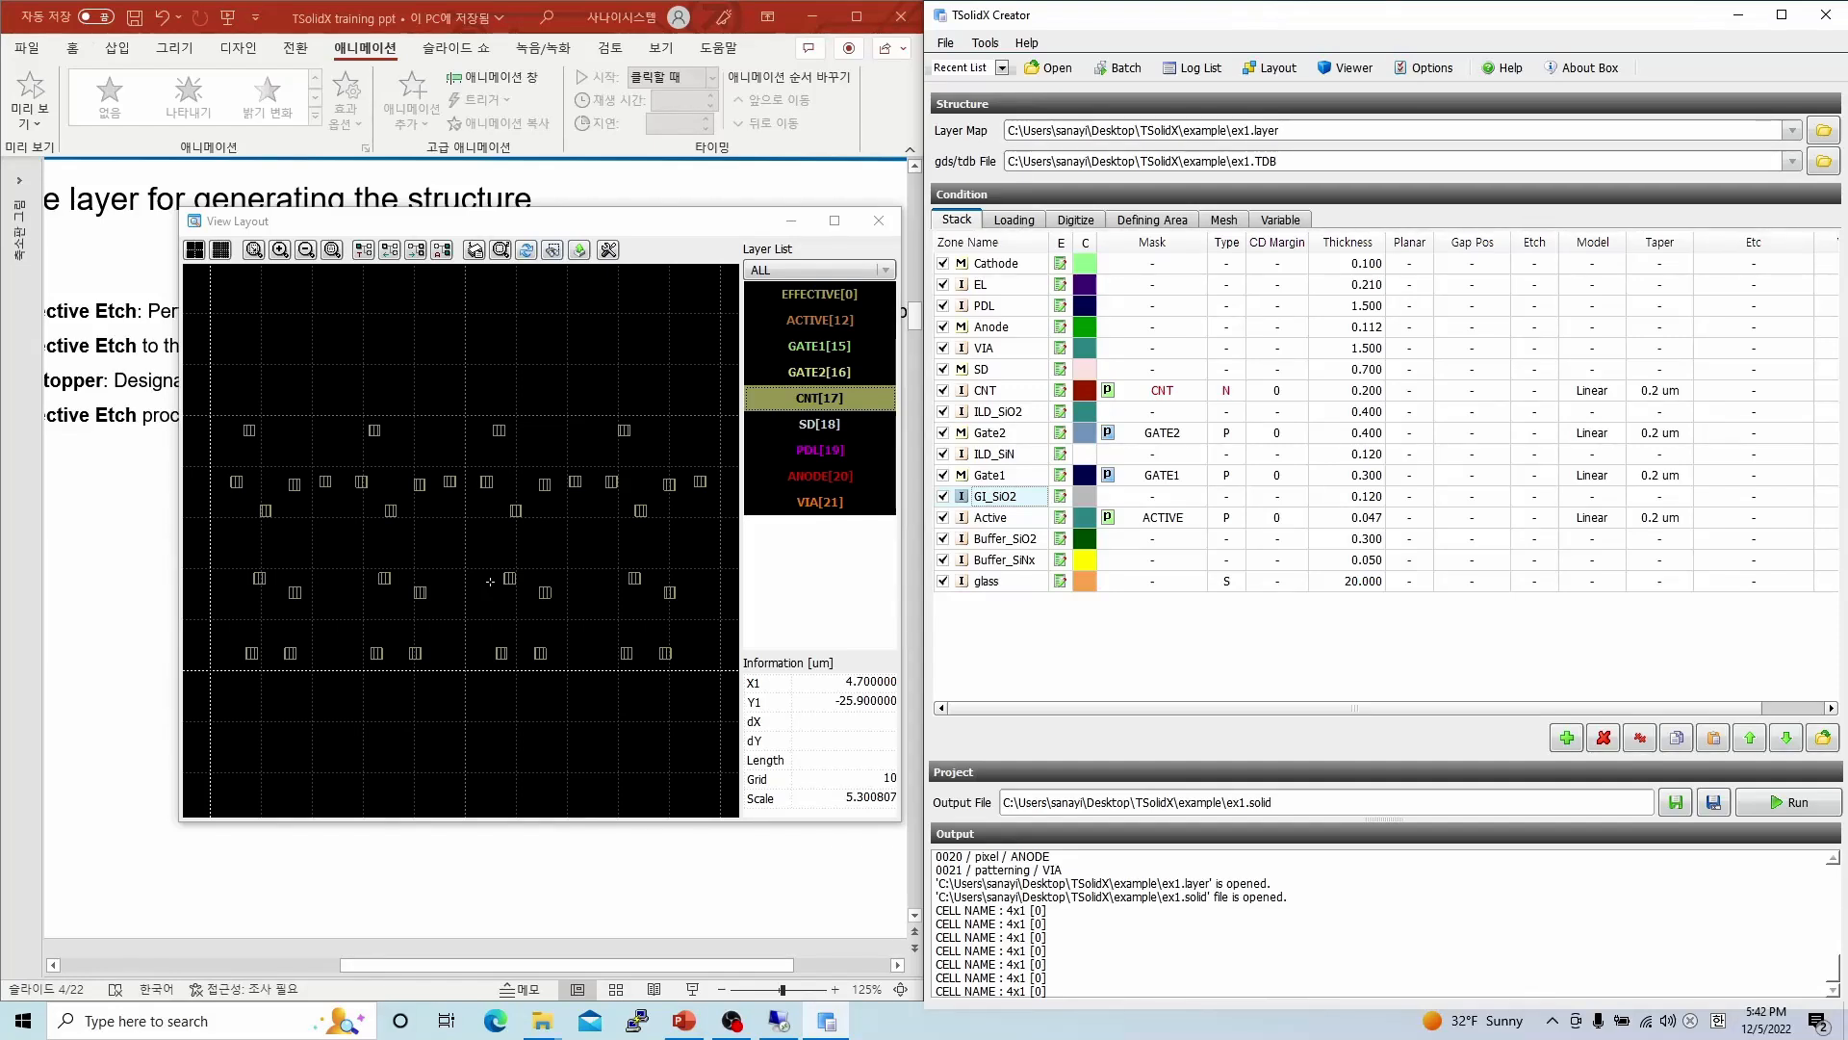
- Set the CNT zone's etch option to UnSelective Etch in its zone condition settings
click(1061, 389)
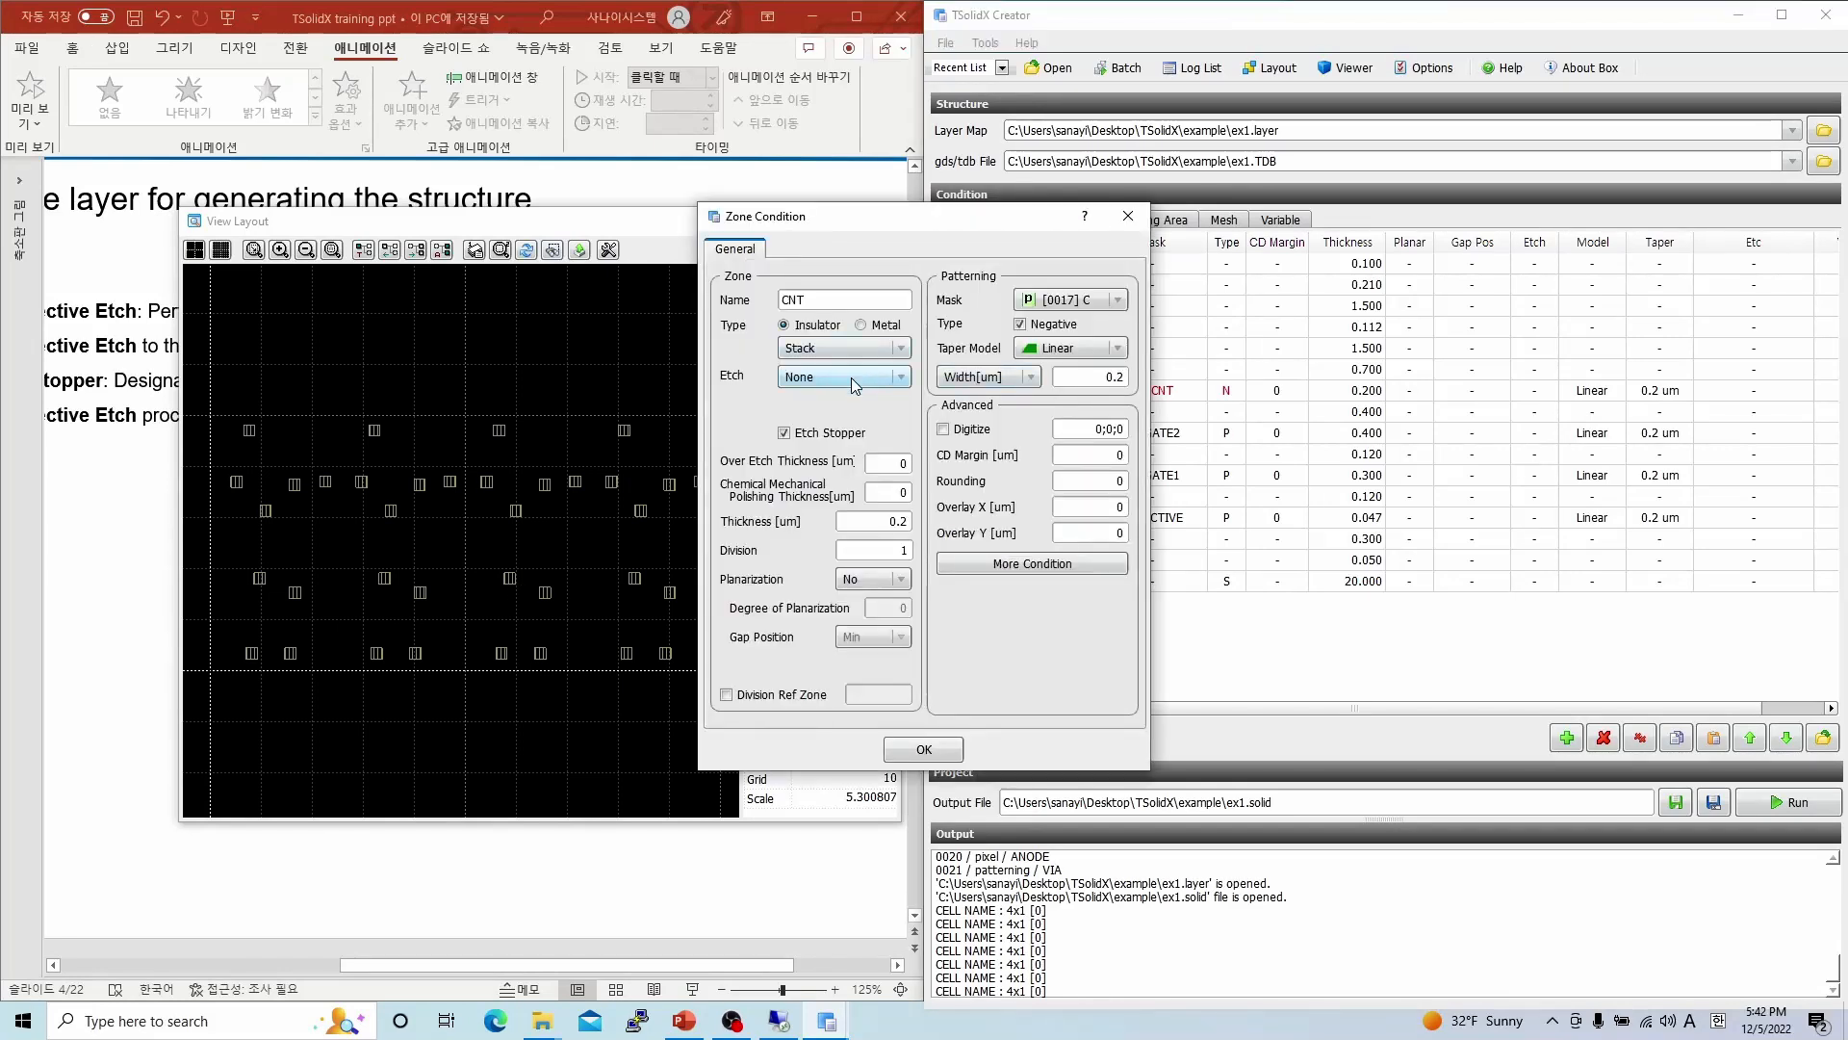
click(851, 378)
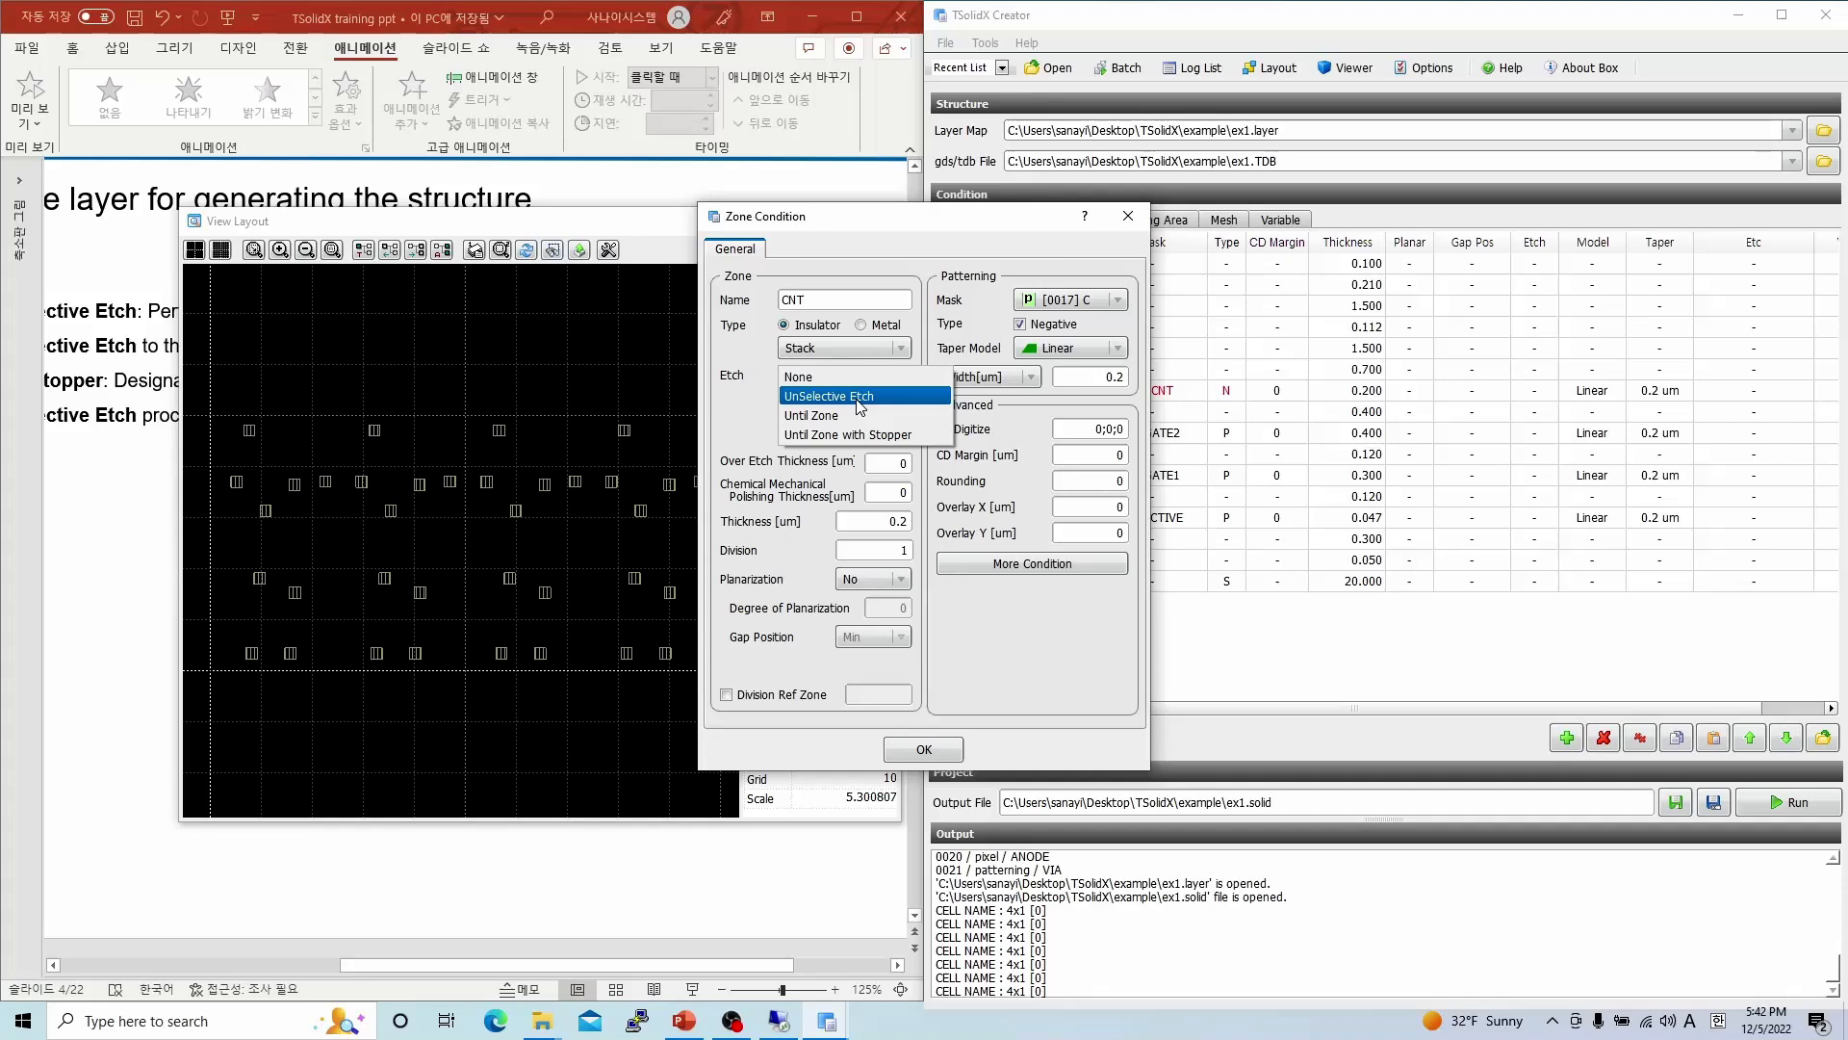
click(860, 404)
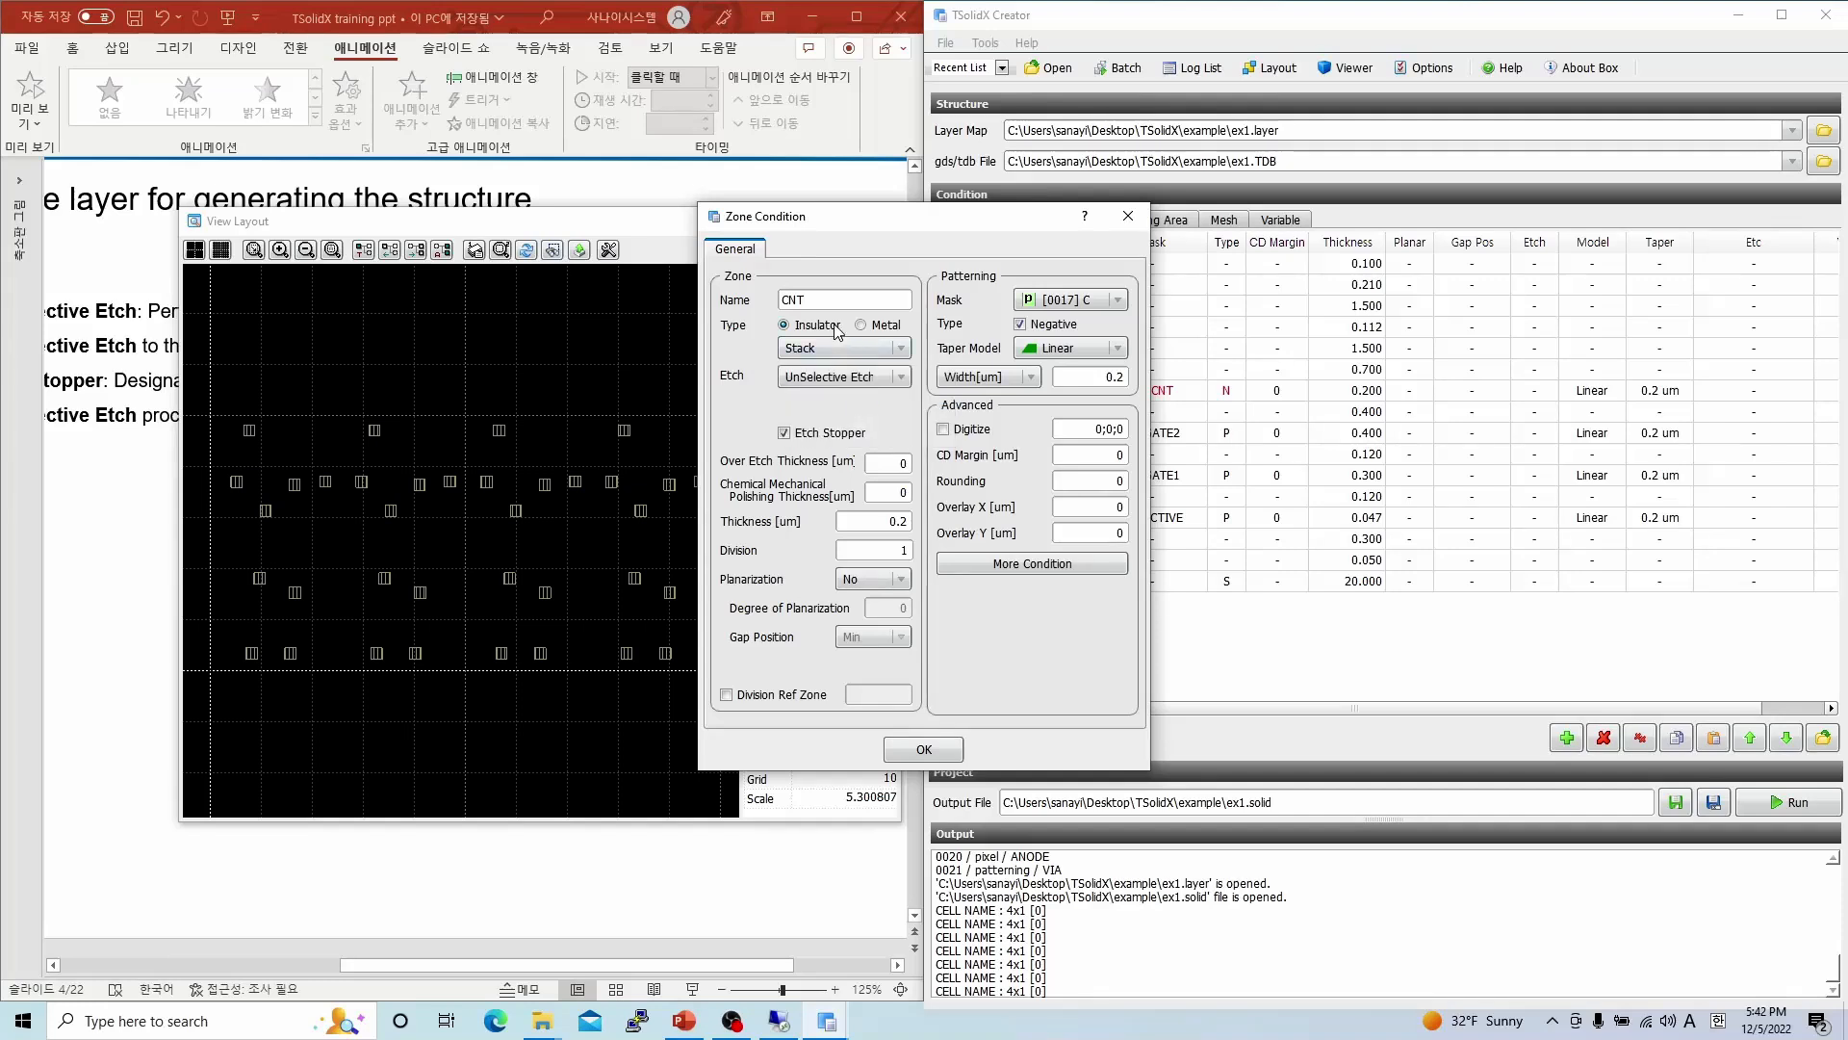
click(939, 749)
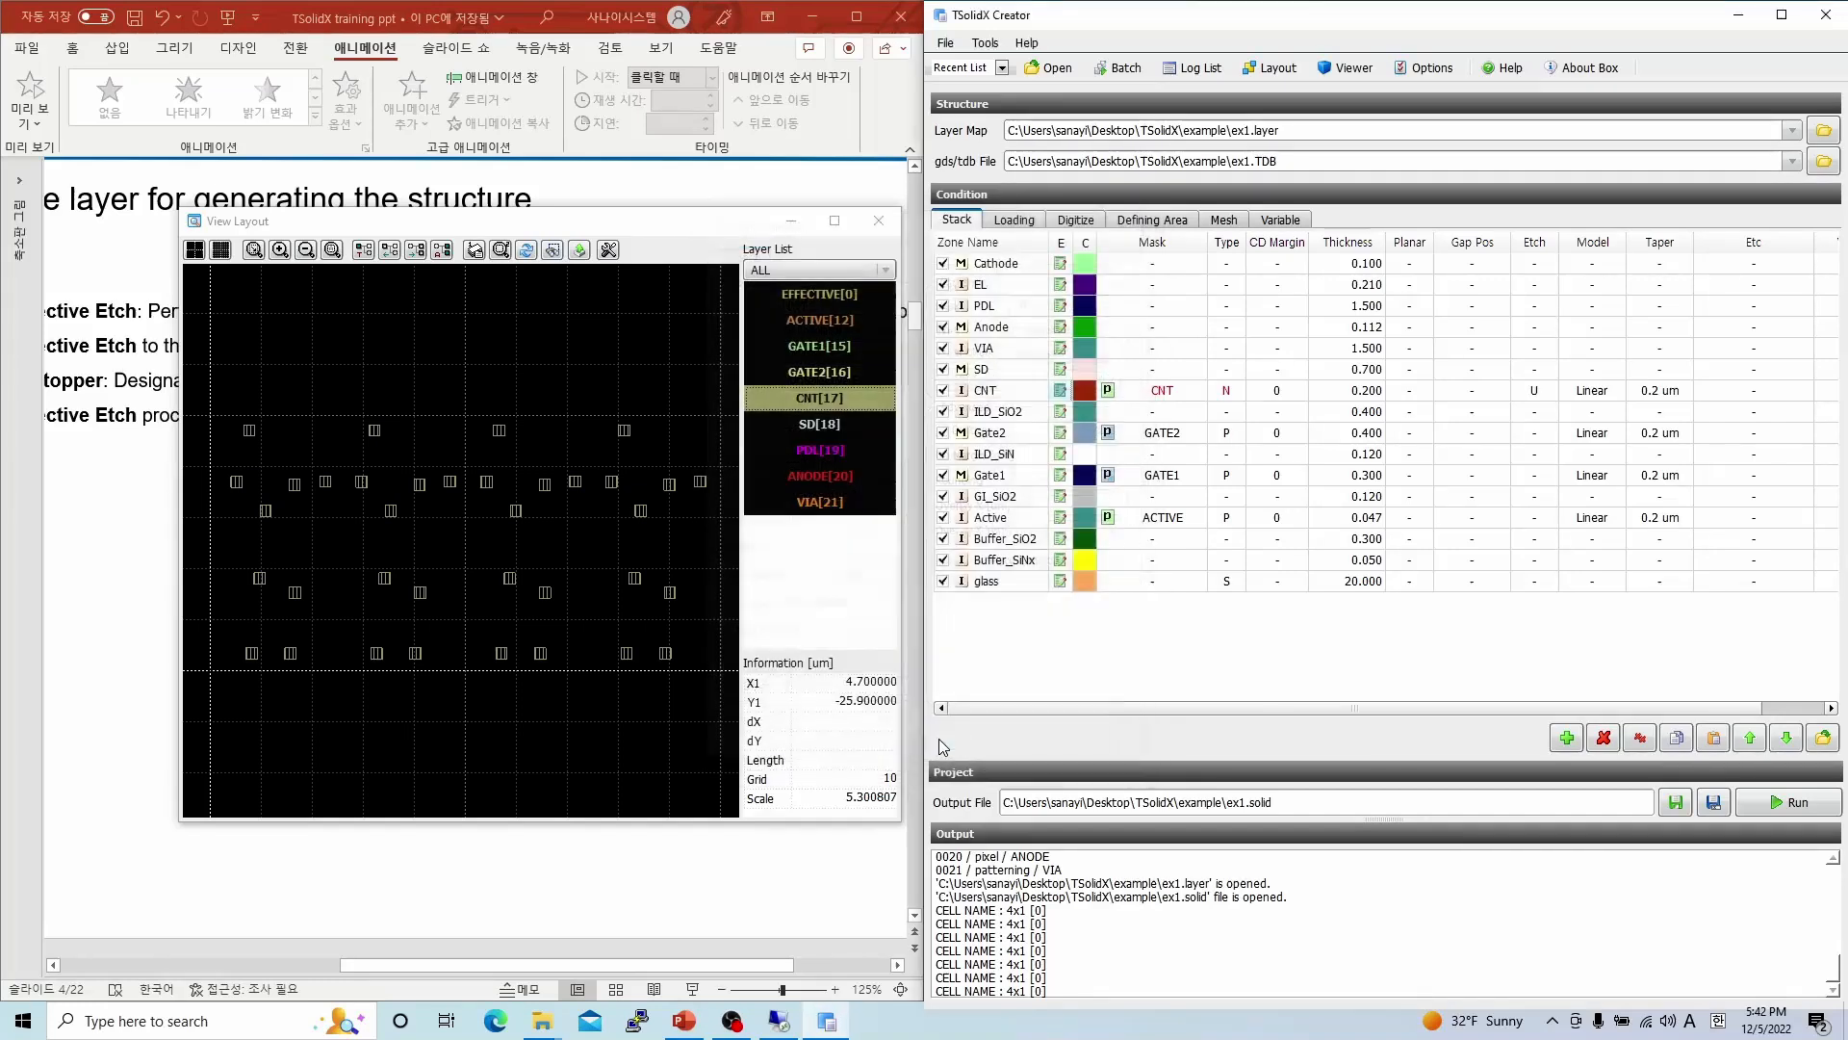
- Turn off the Etch Stopper option for the ILD_SiO2, ILD_SiN and GI_SiO2 zones in their zone condition settings
click(1058, 412)
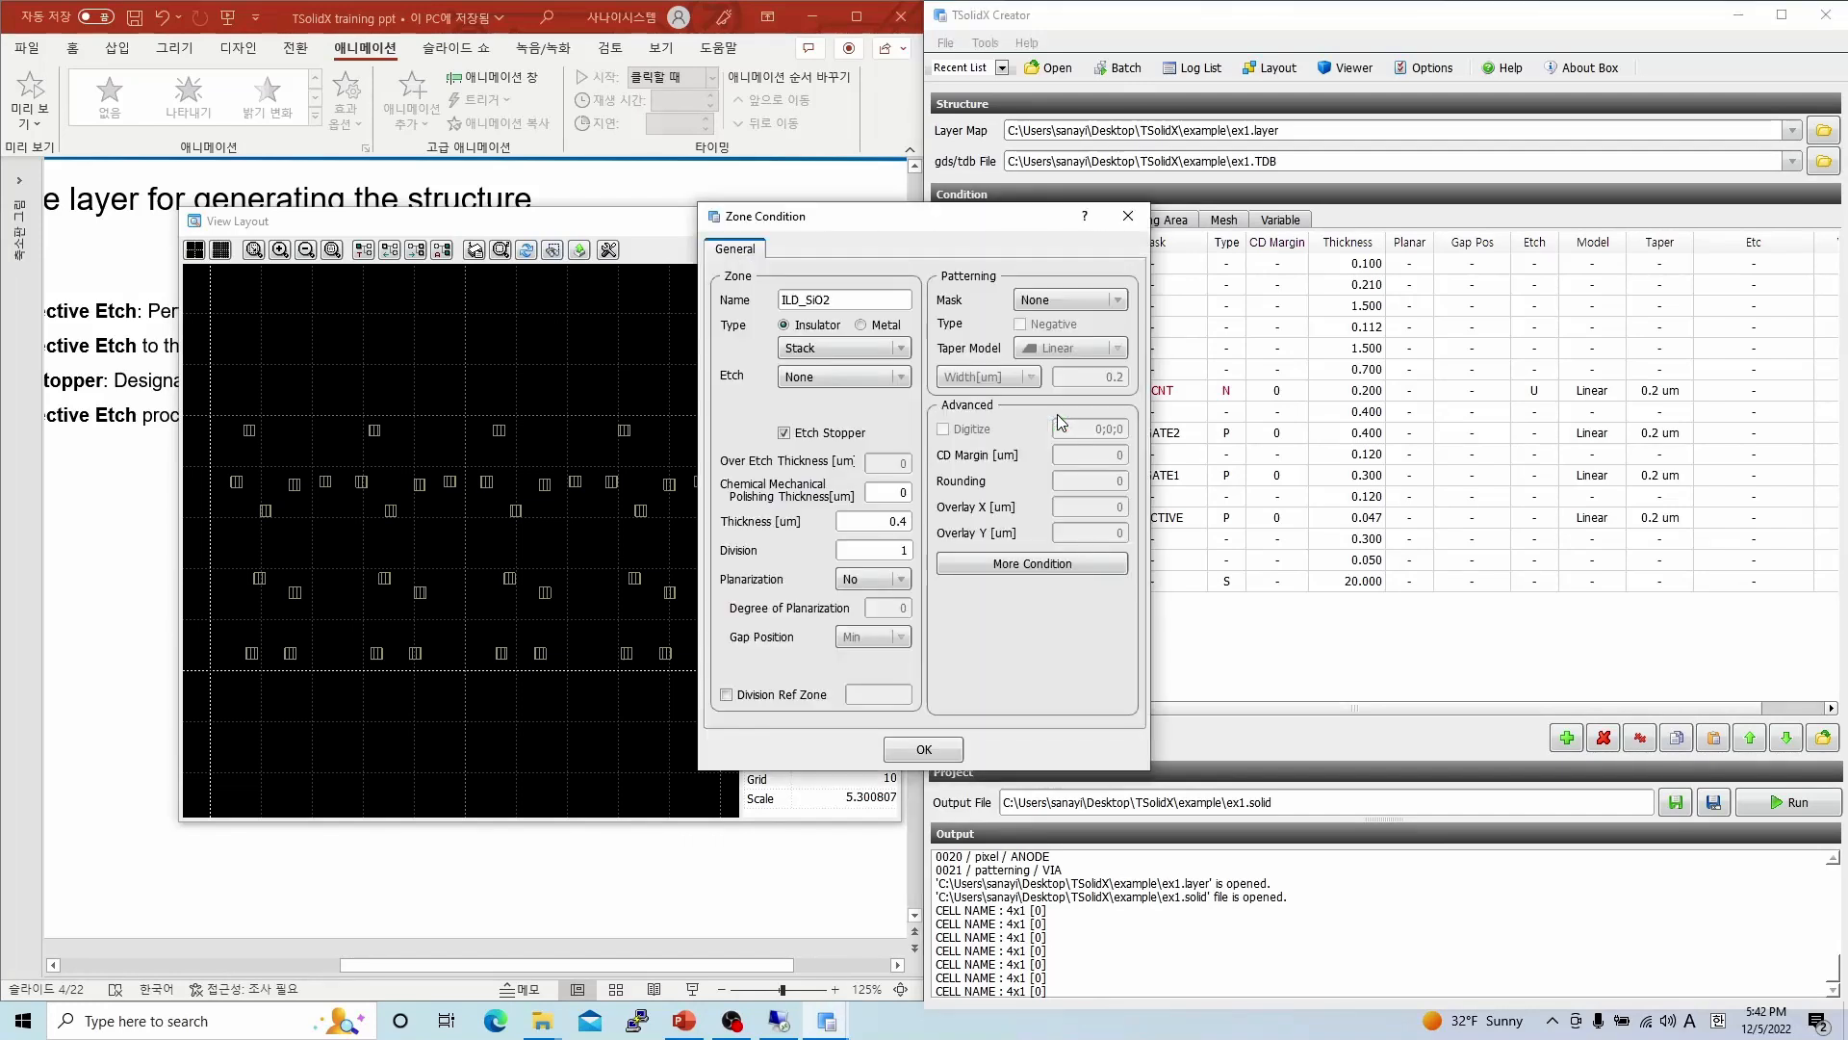
click(824, 436)
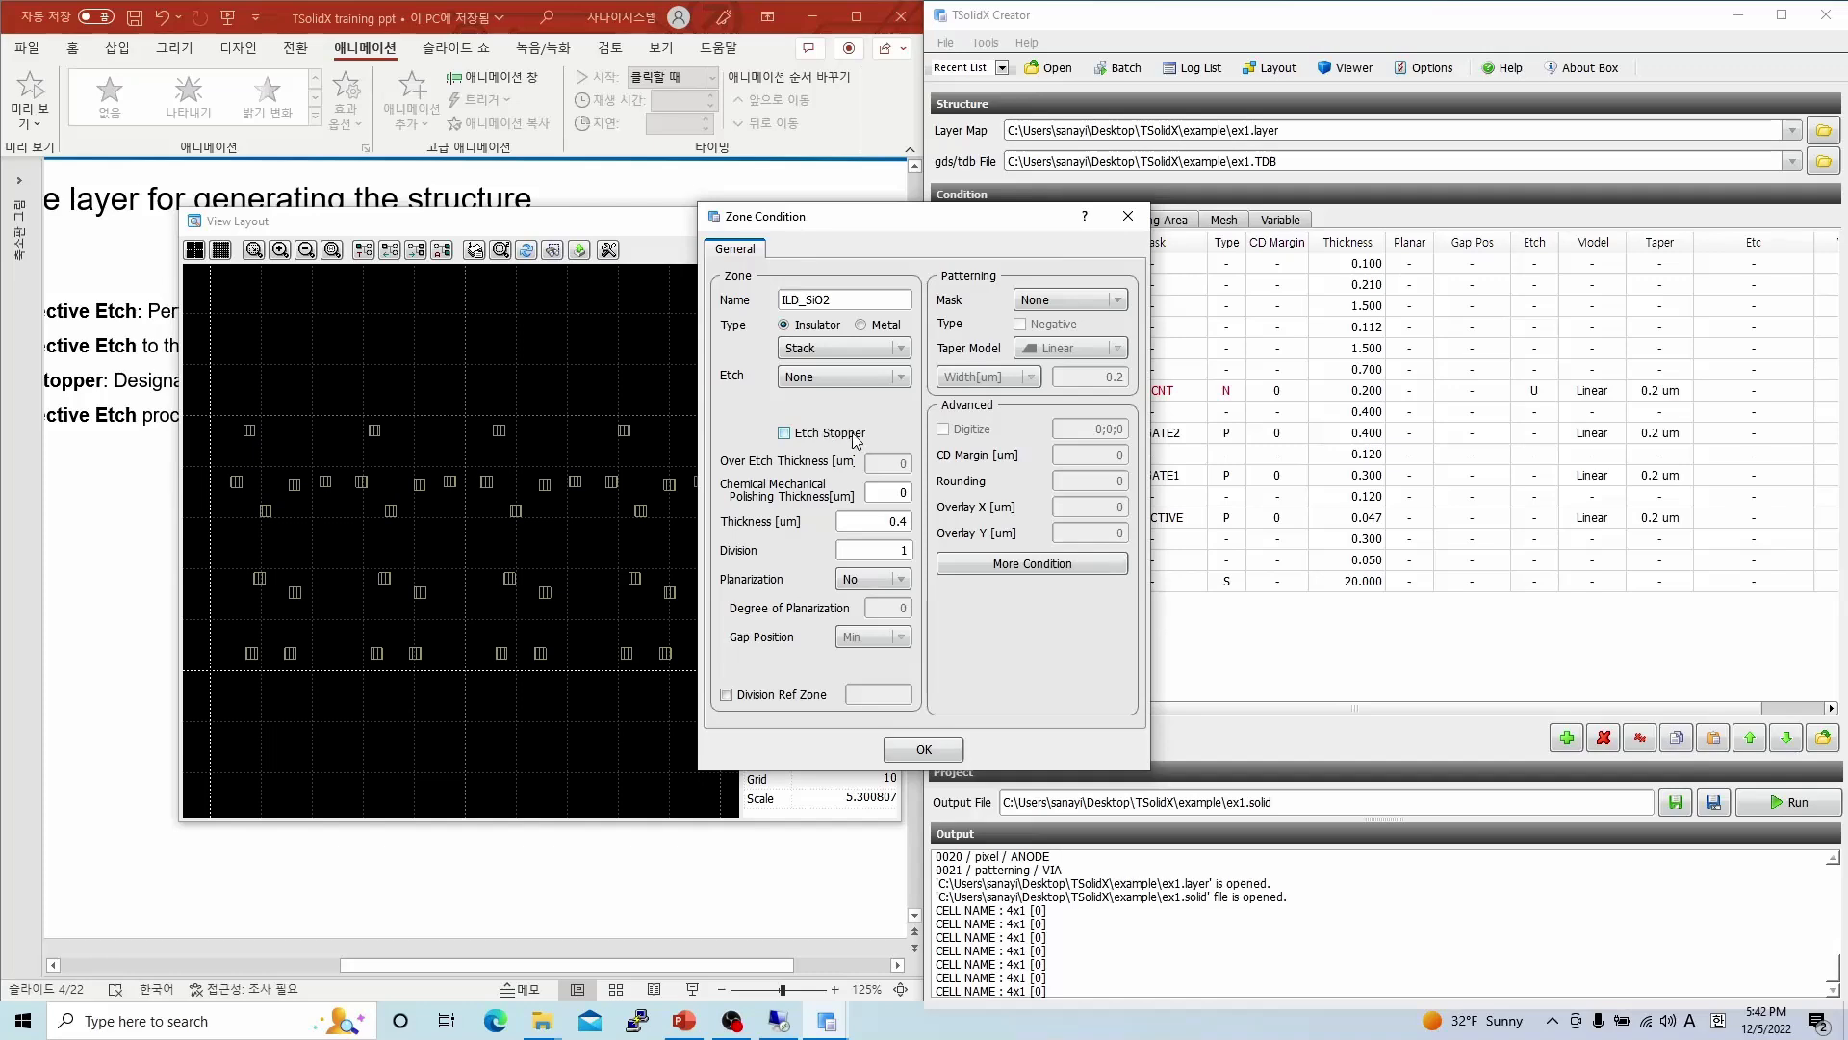
click(917, 757)
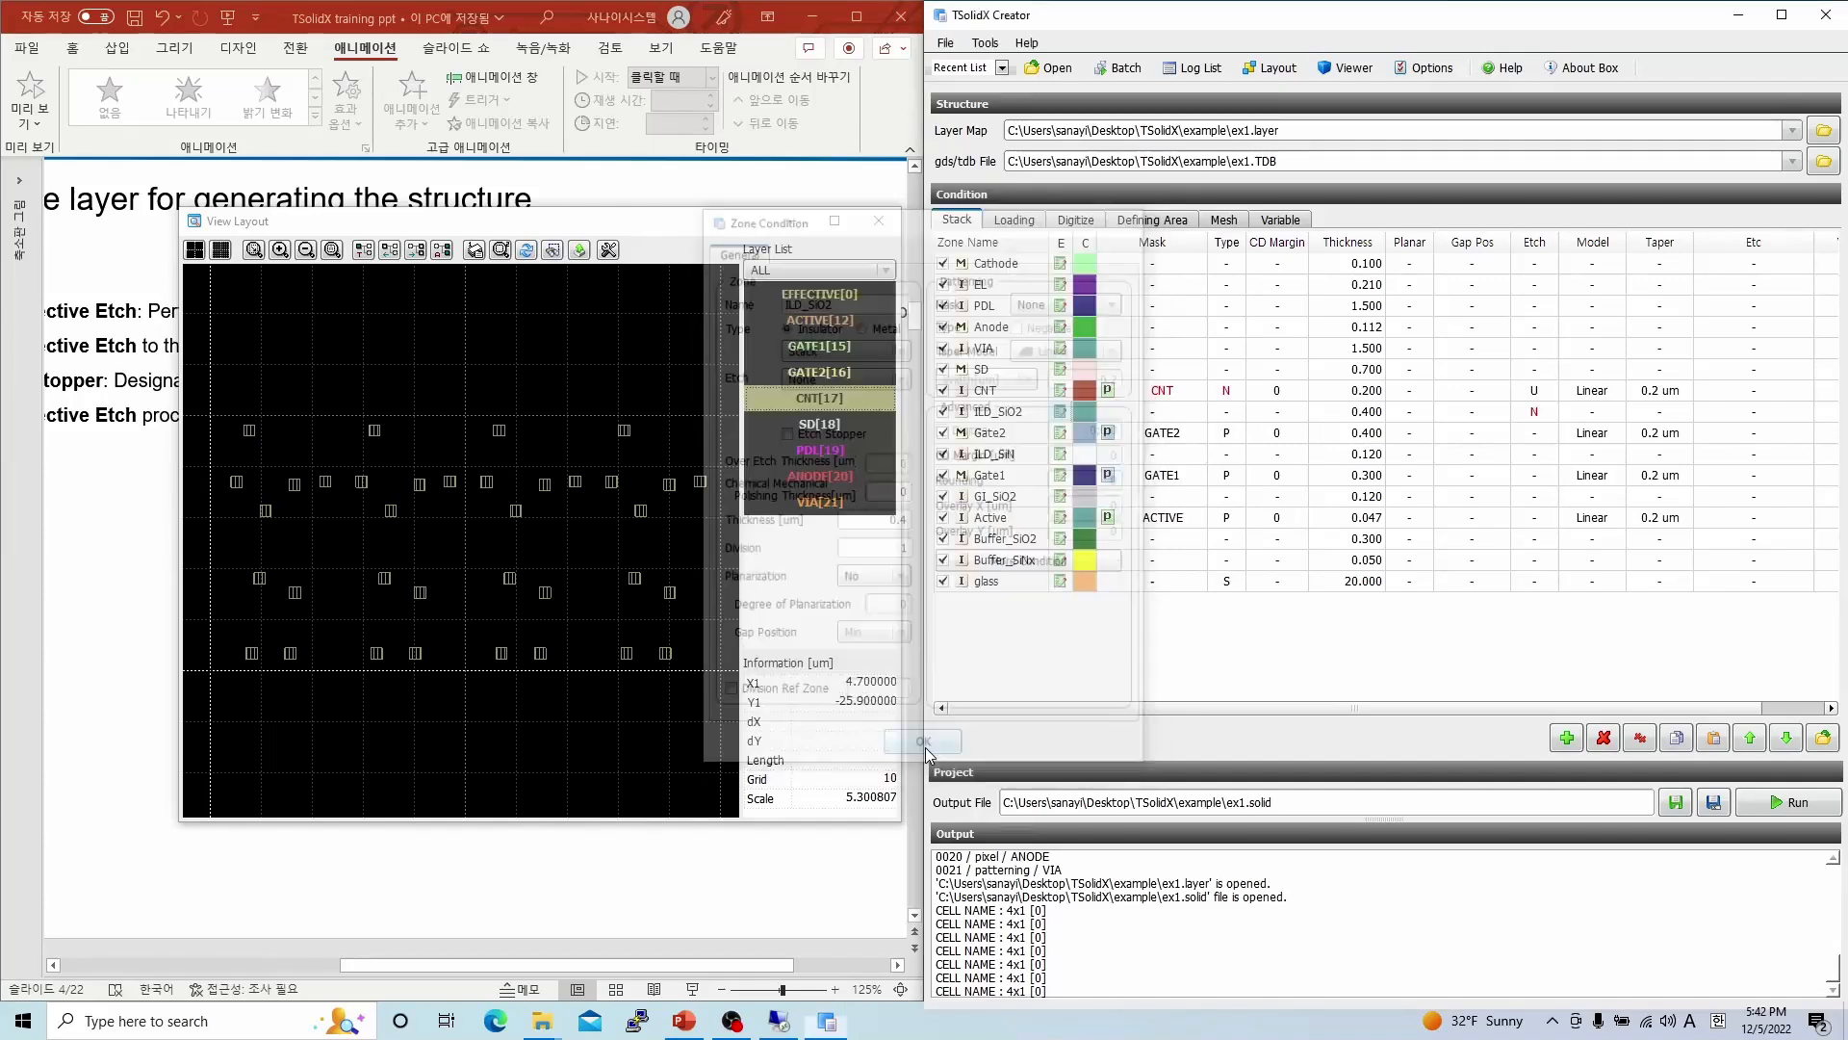
click(1058, 454)
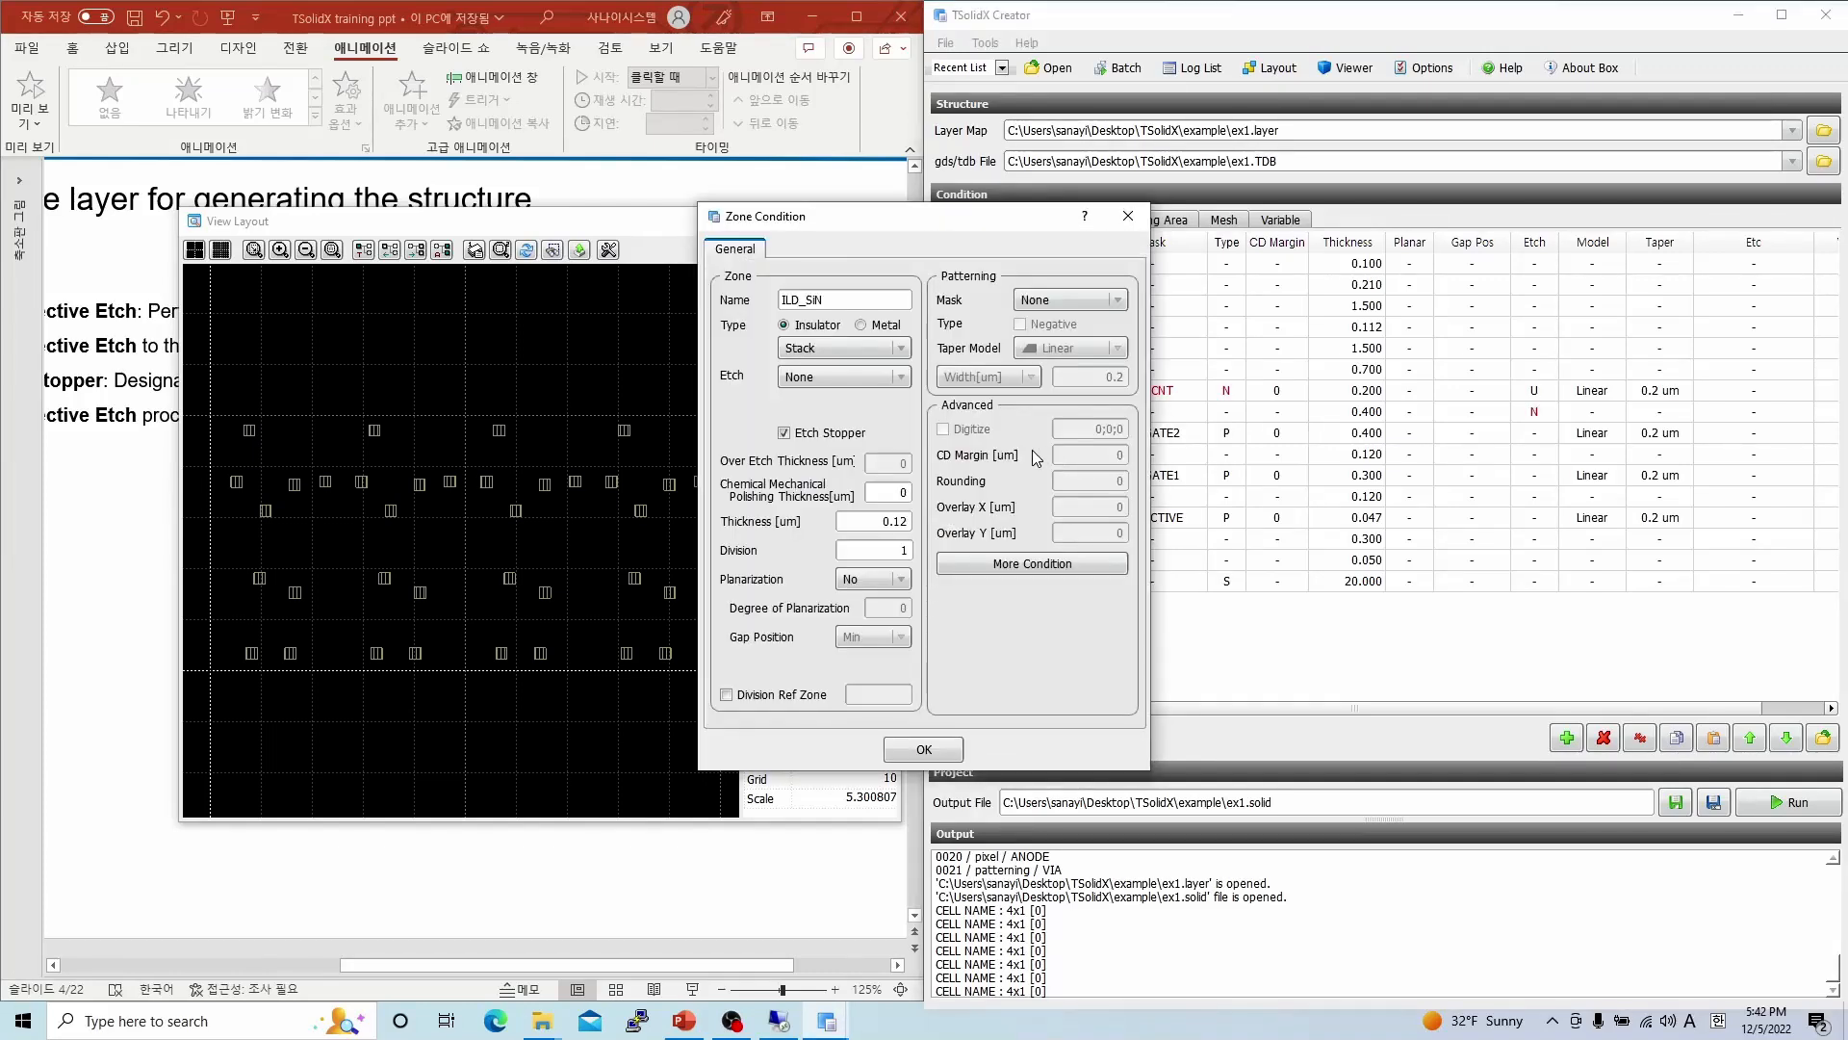
click(849, 433)
click(924, 750)
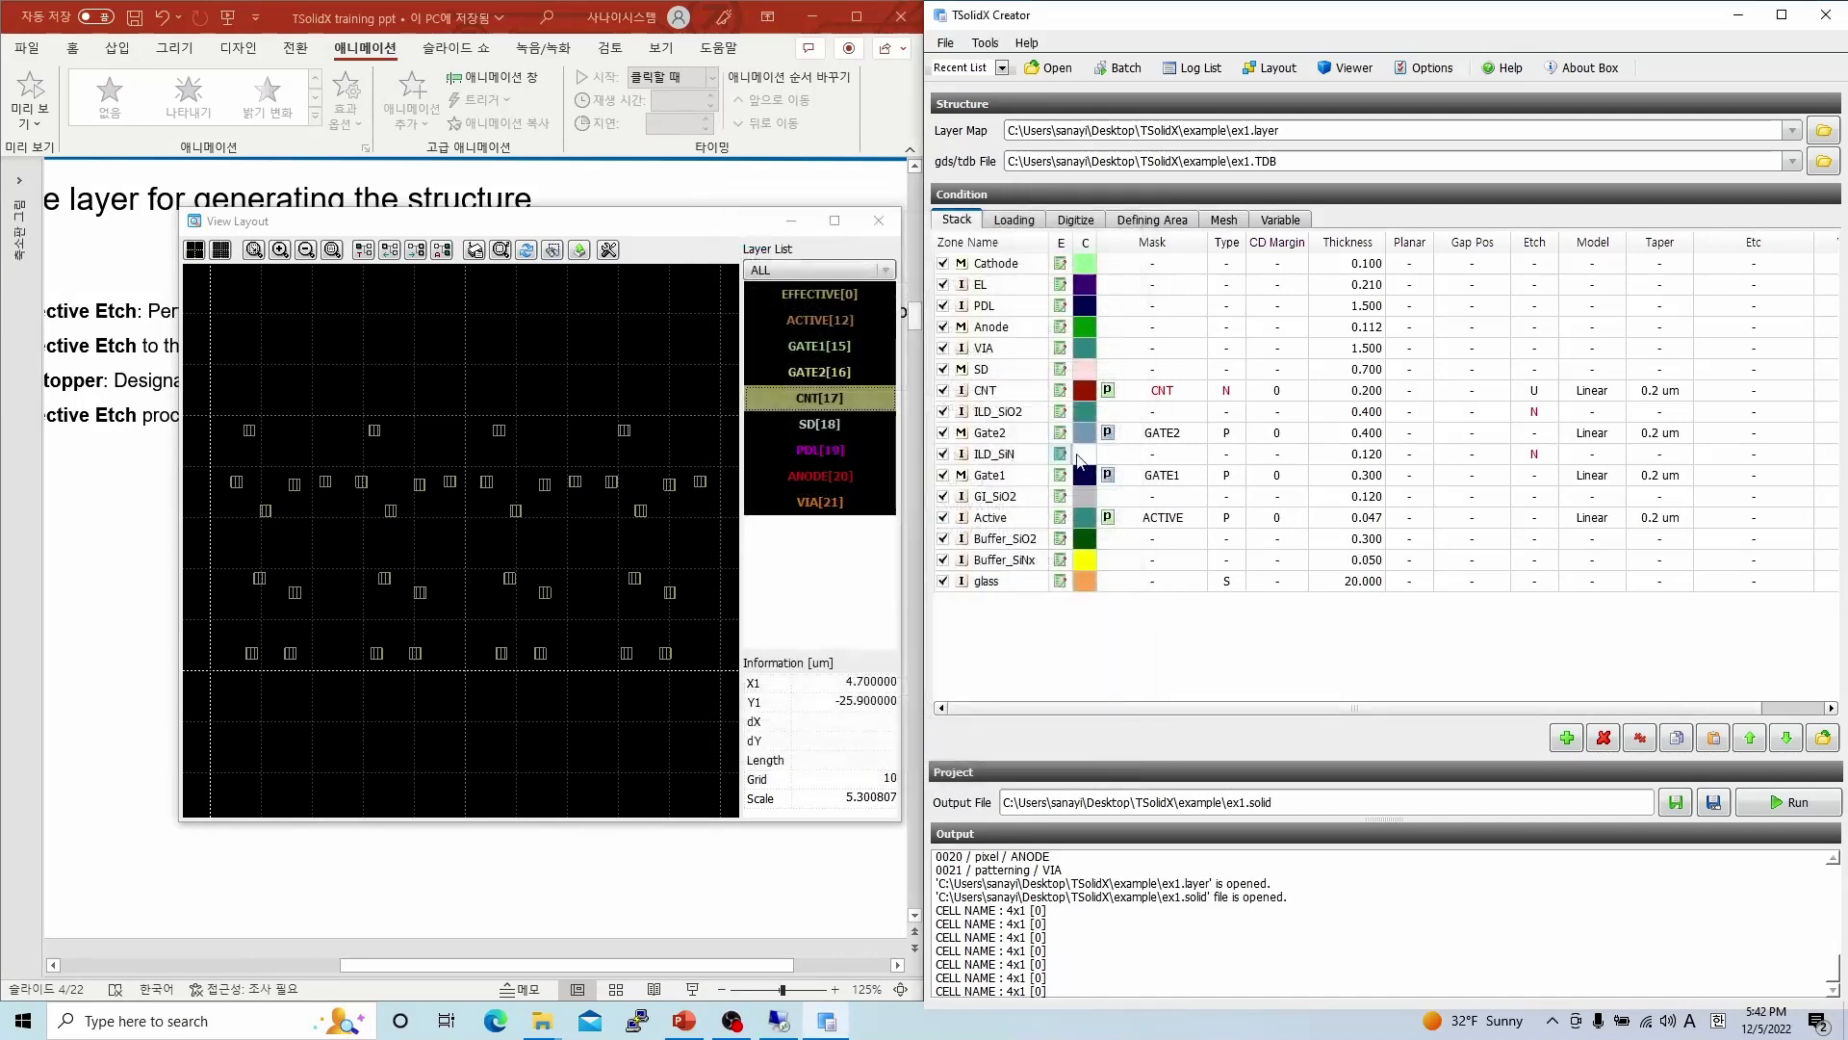
click(1060, 498)
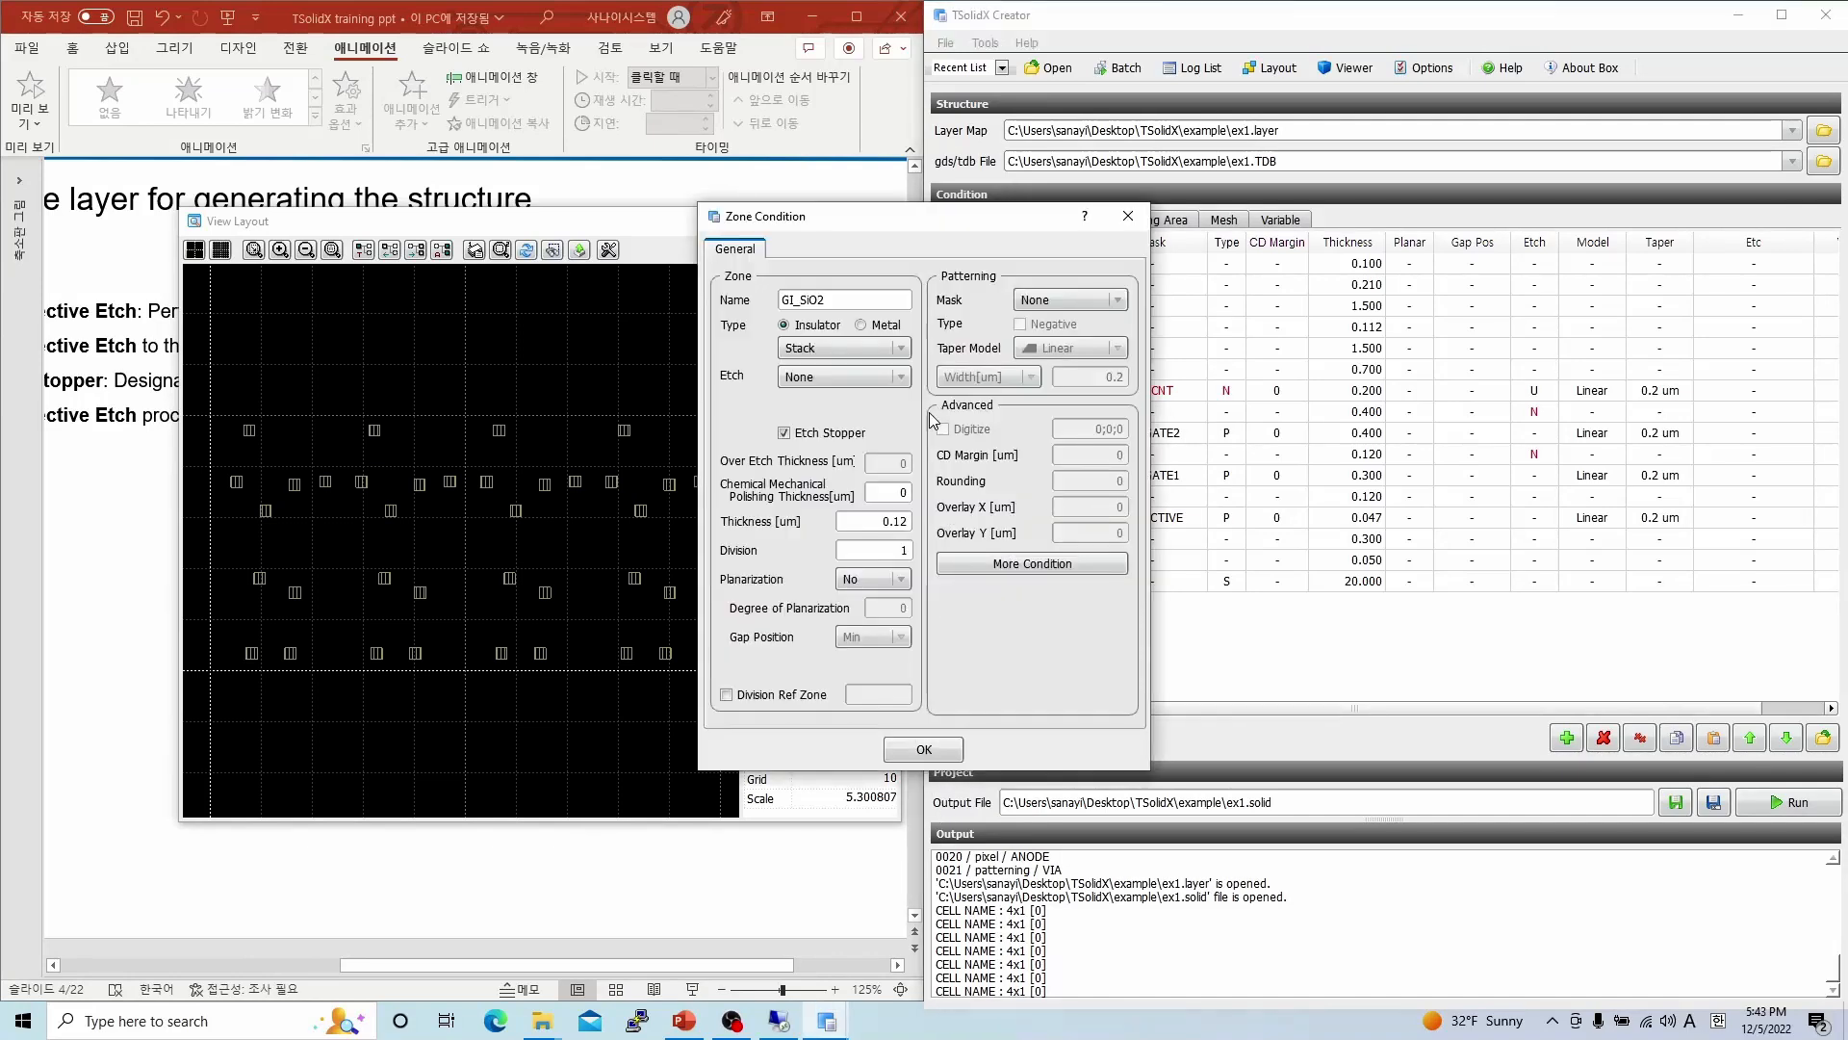
click(948, 756)
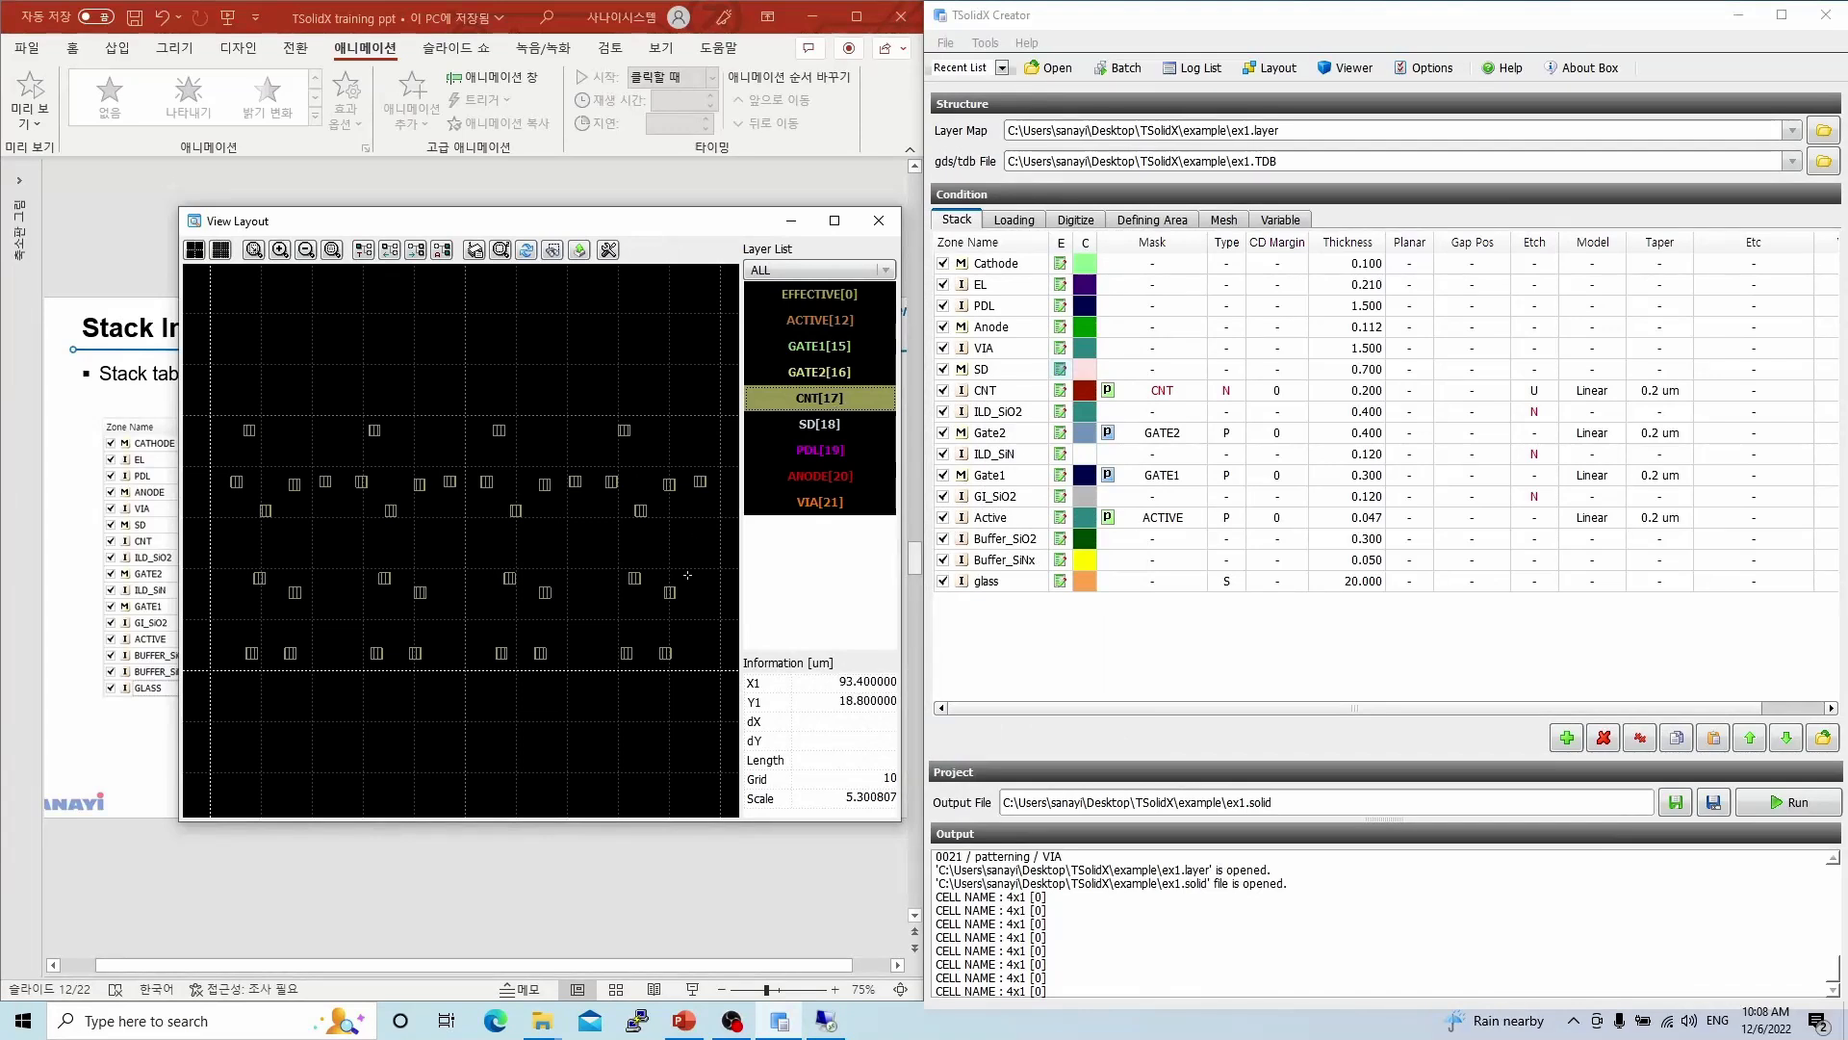
- Show the SD layer in the layout view and assign the [0018] SD mask to the SD zone
click(833, 425)
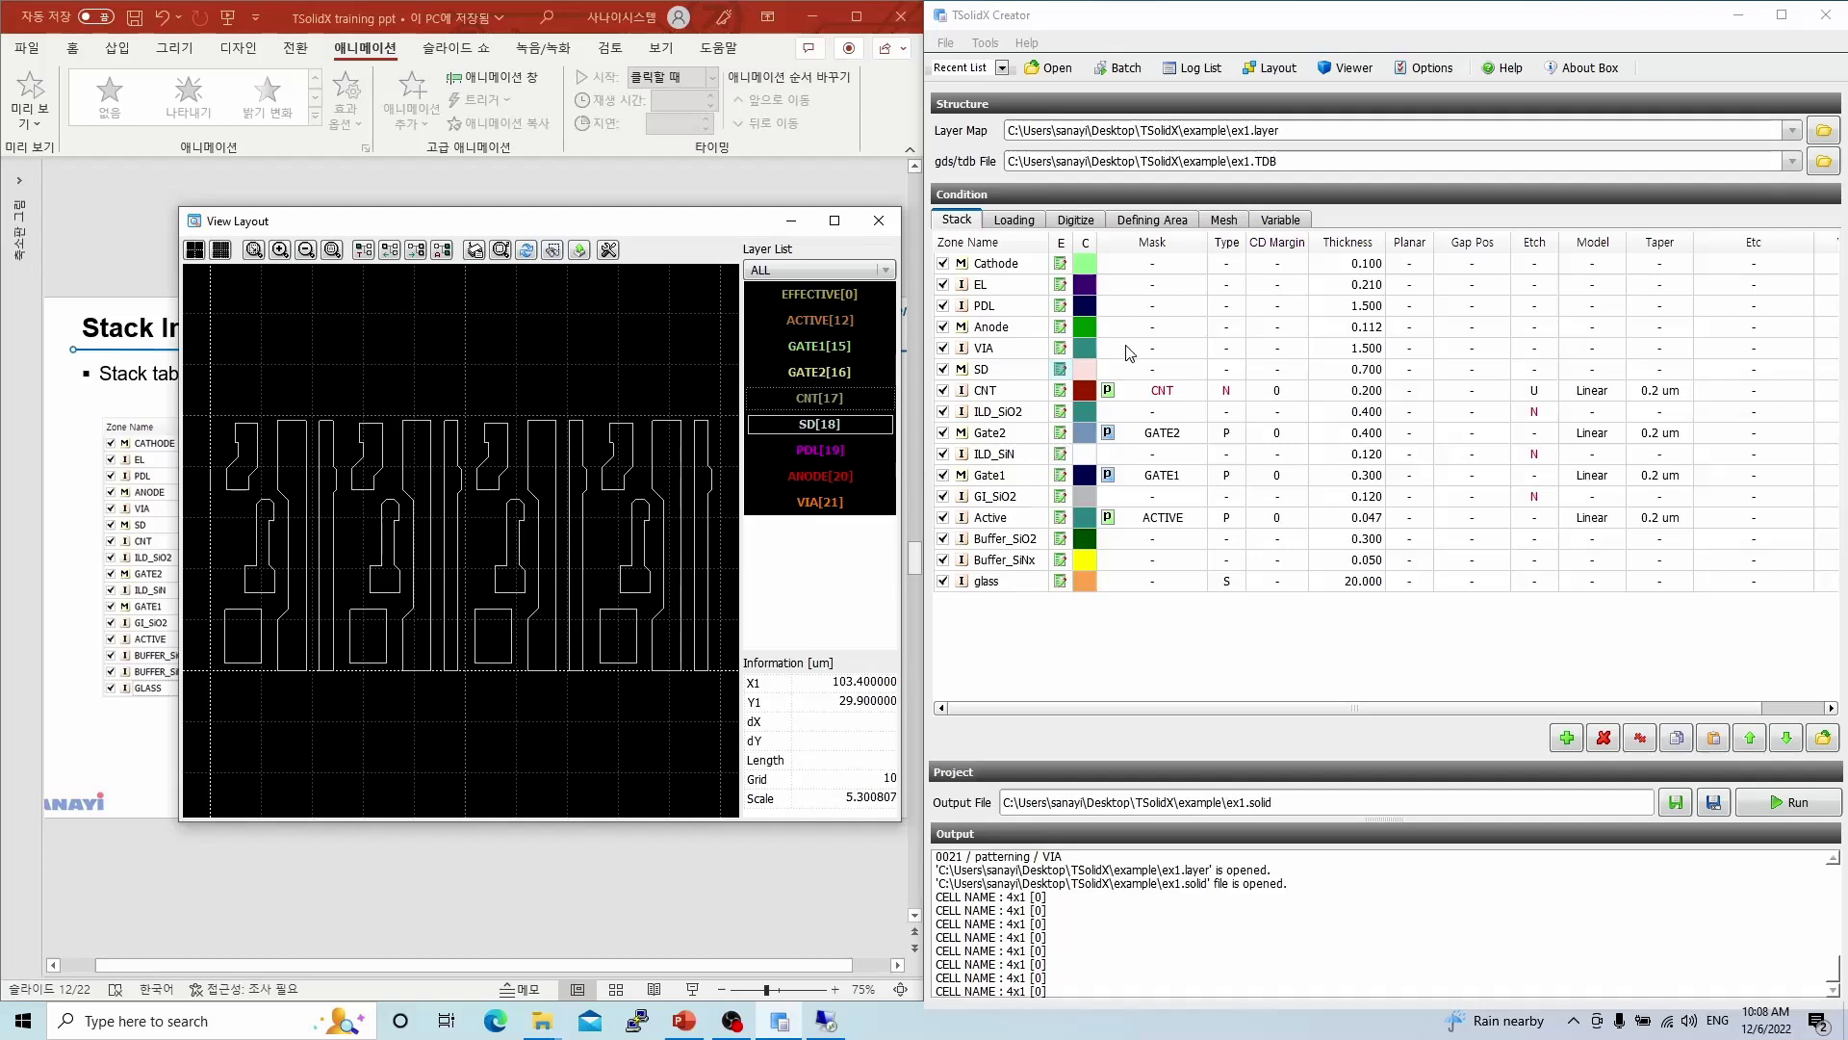
click(1060, 369)
click(1040, 302)
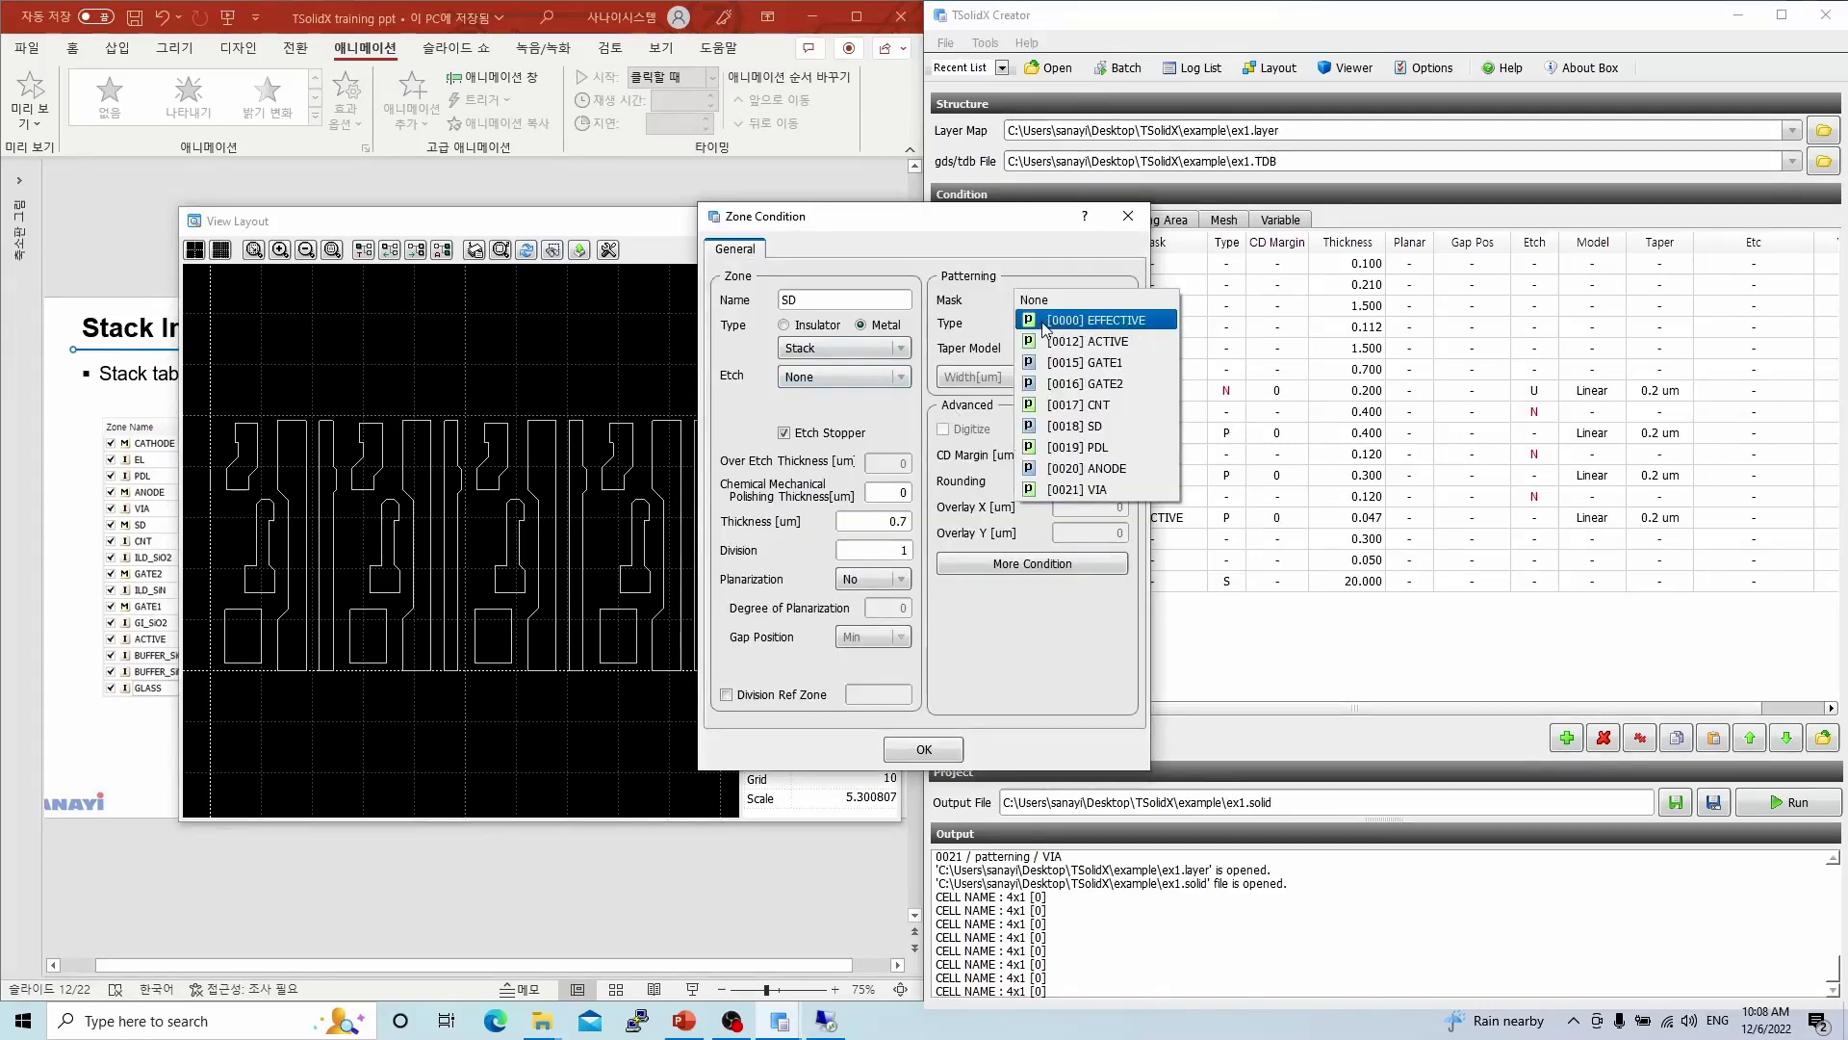
click(1082, 425)
click(928, 751)
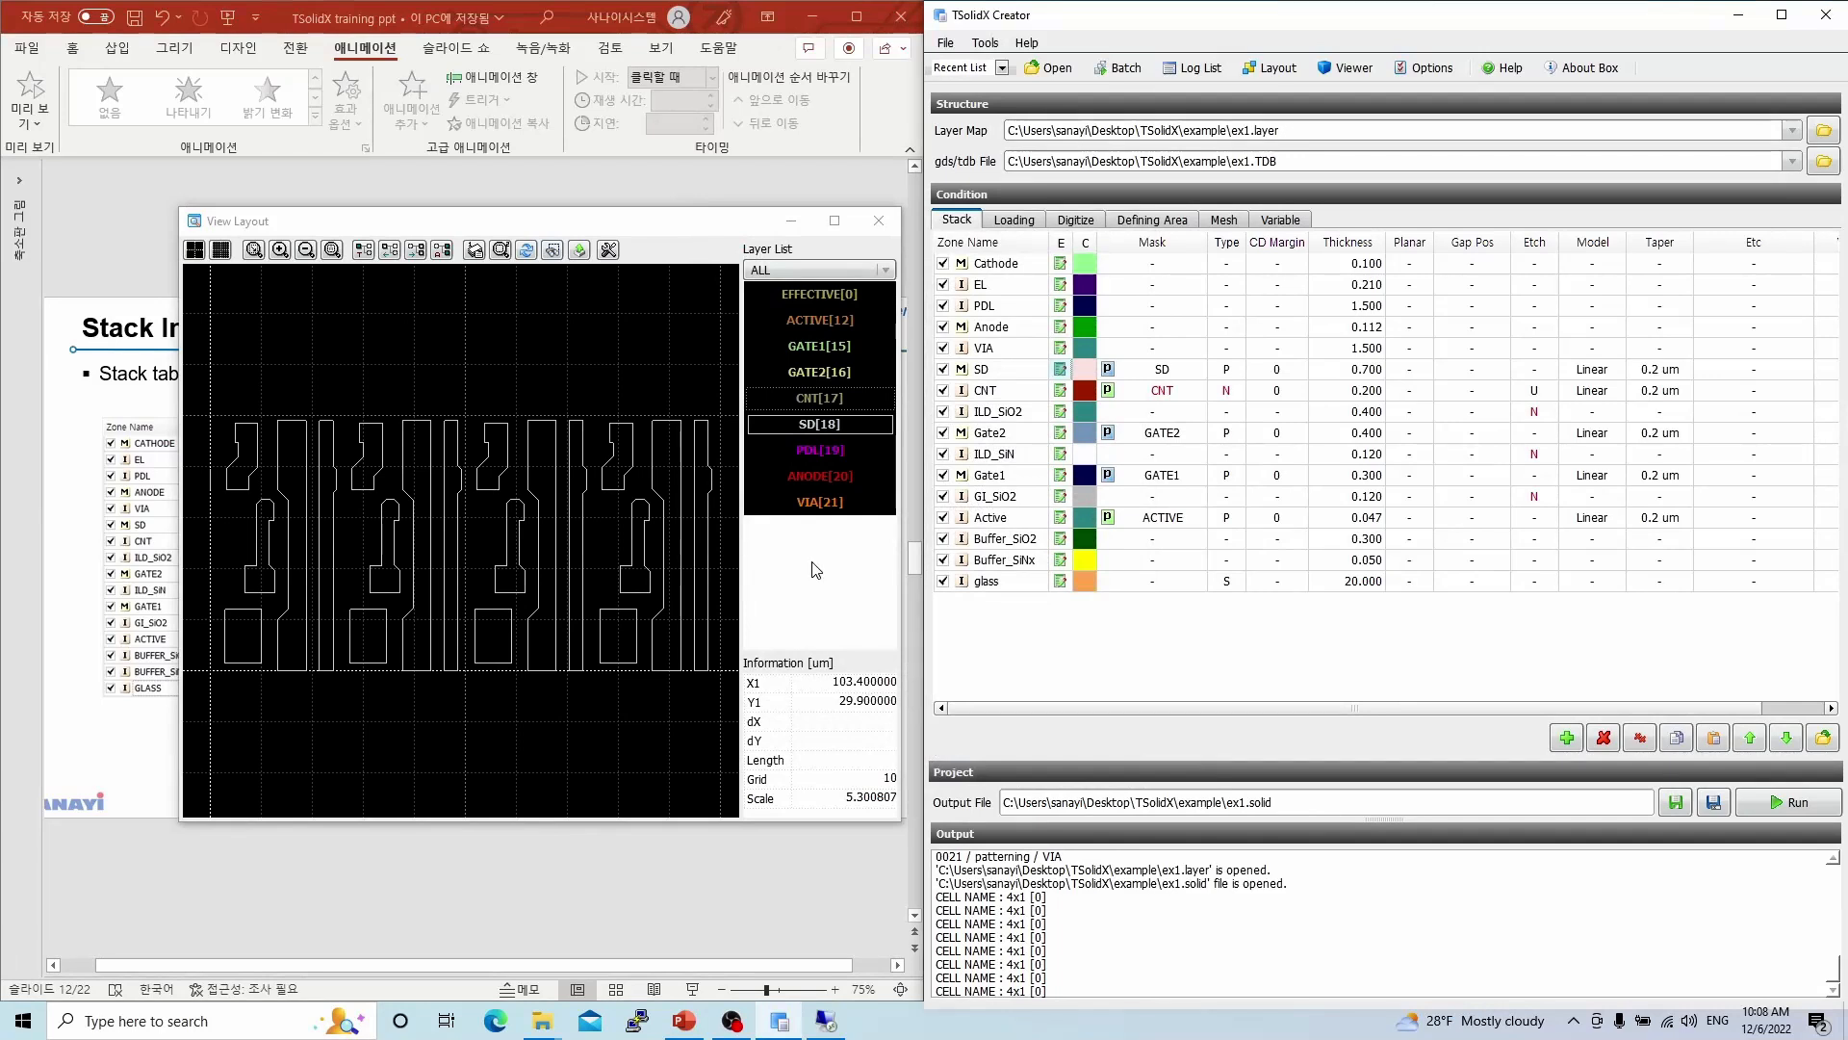
- Show the VIA layer in the layout view and assign the [0021] VIA mask to the VIA zone as Negative type
click(871, 503)
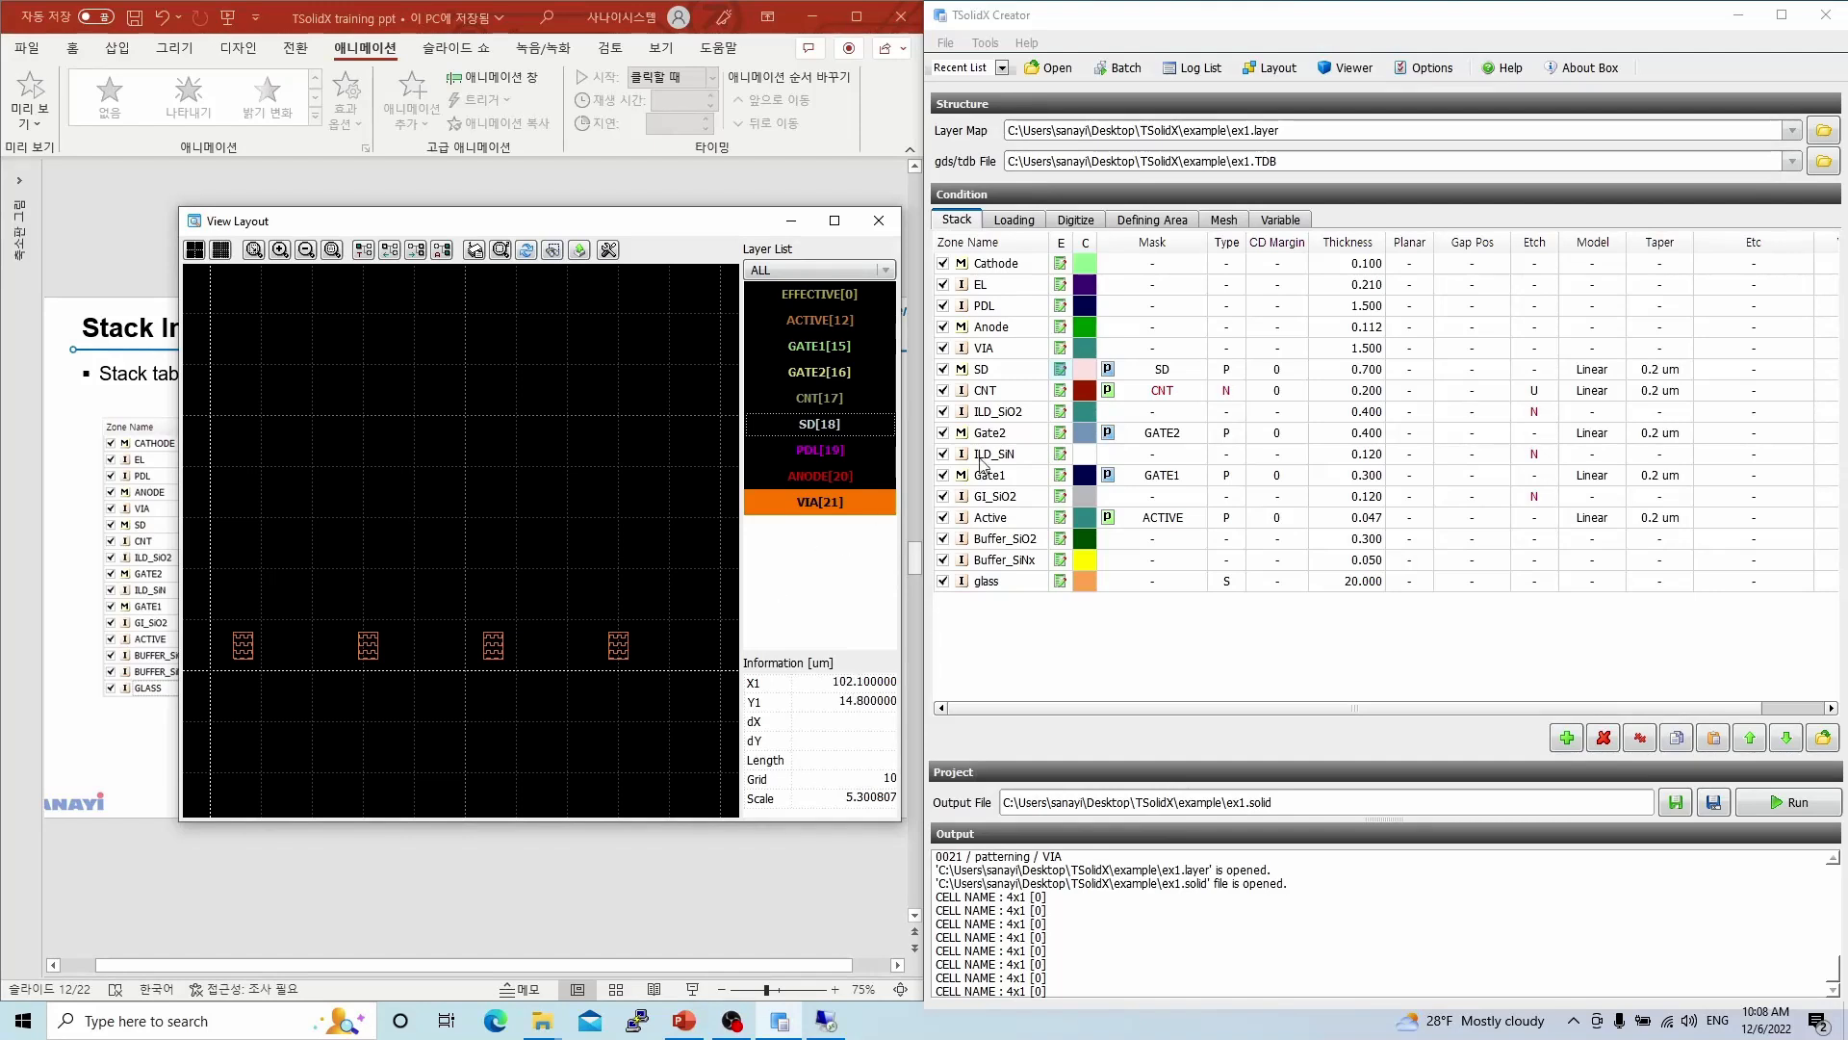
double_click(1065, 348)
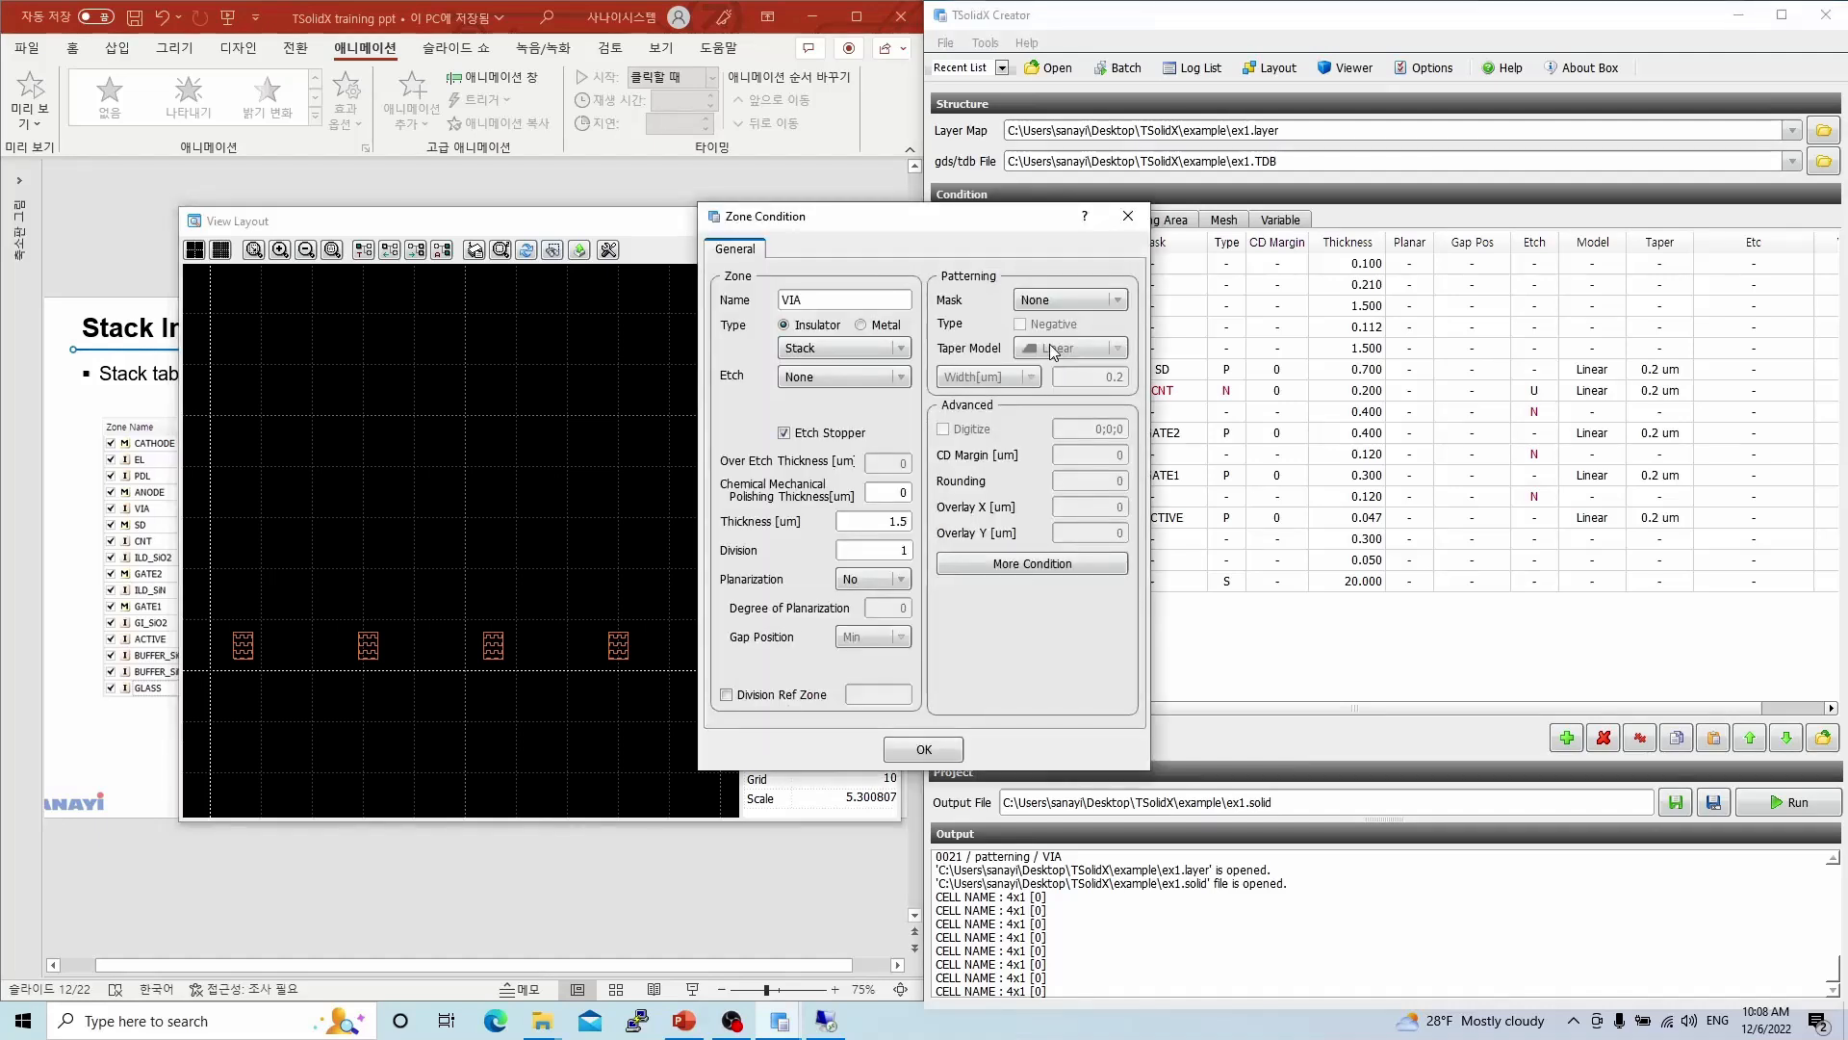
click(1060, 300)
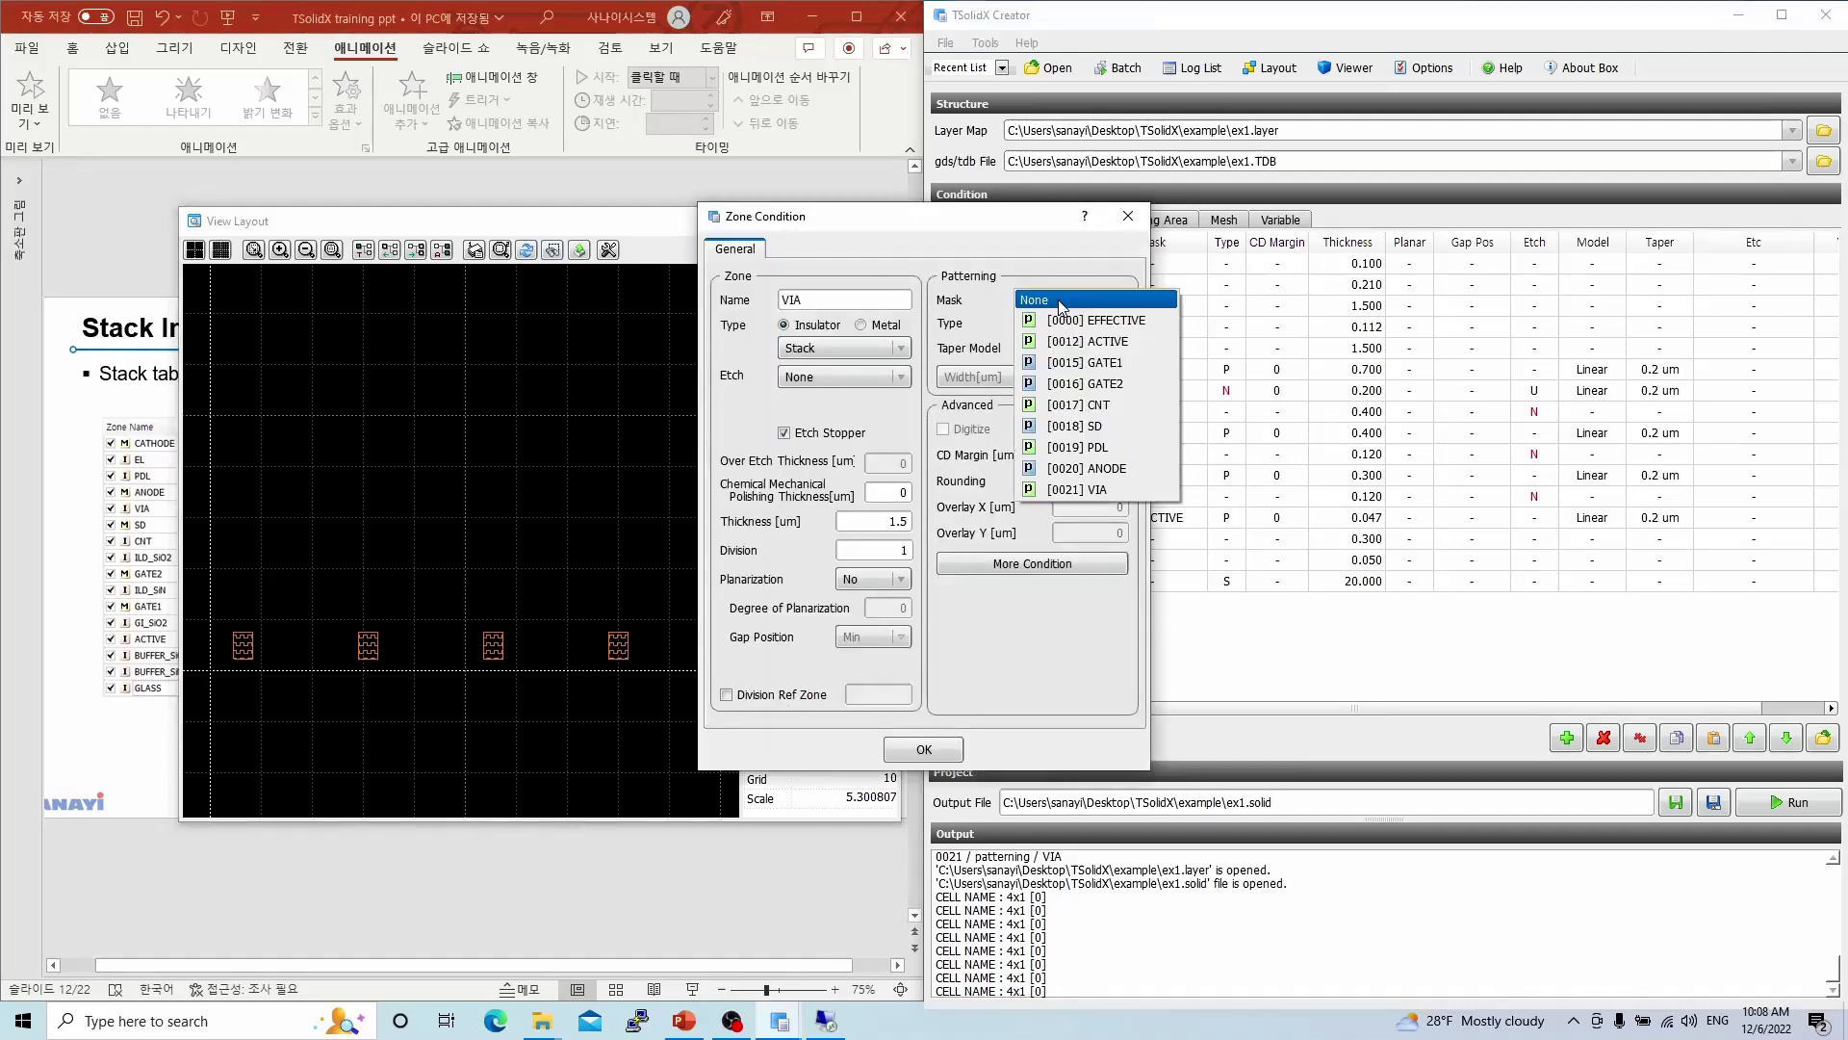
click(1077, 489)
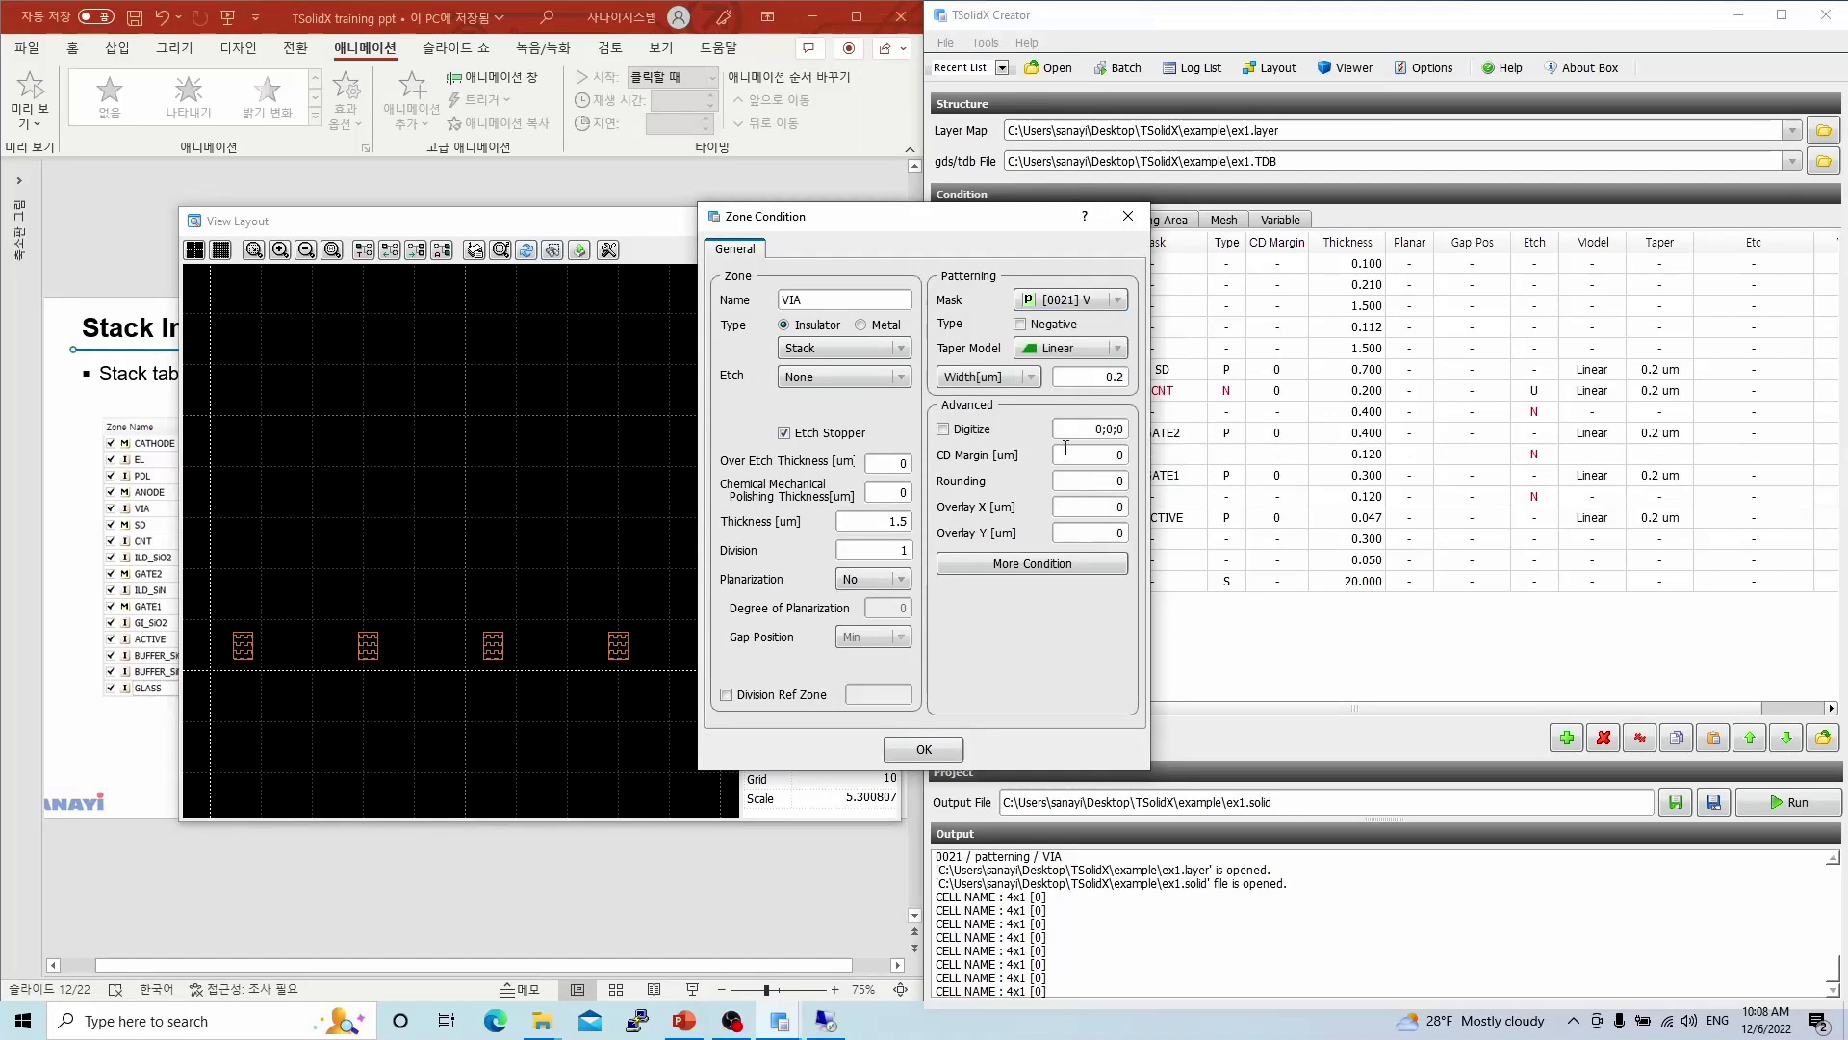
click(1035, 330)
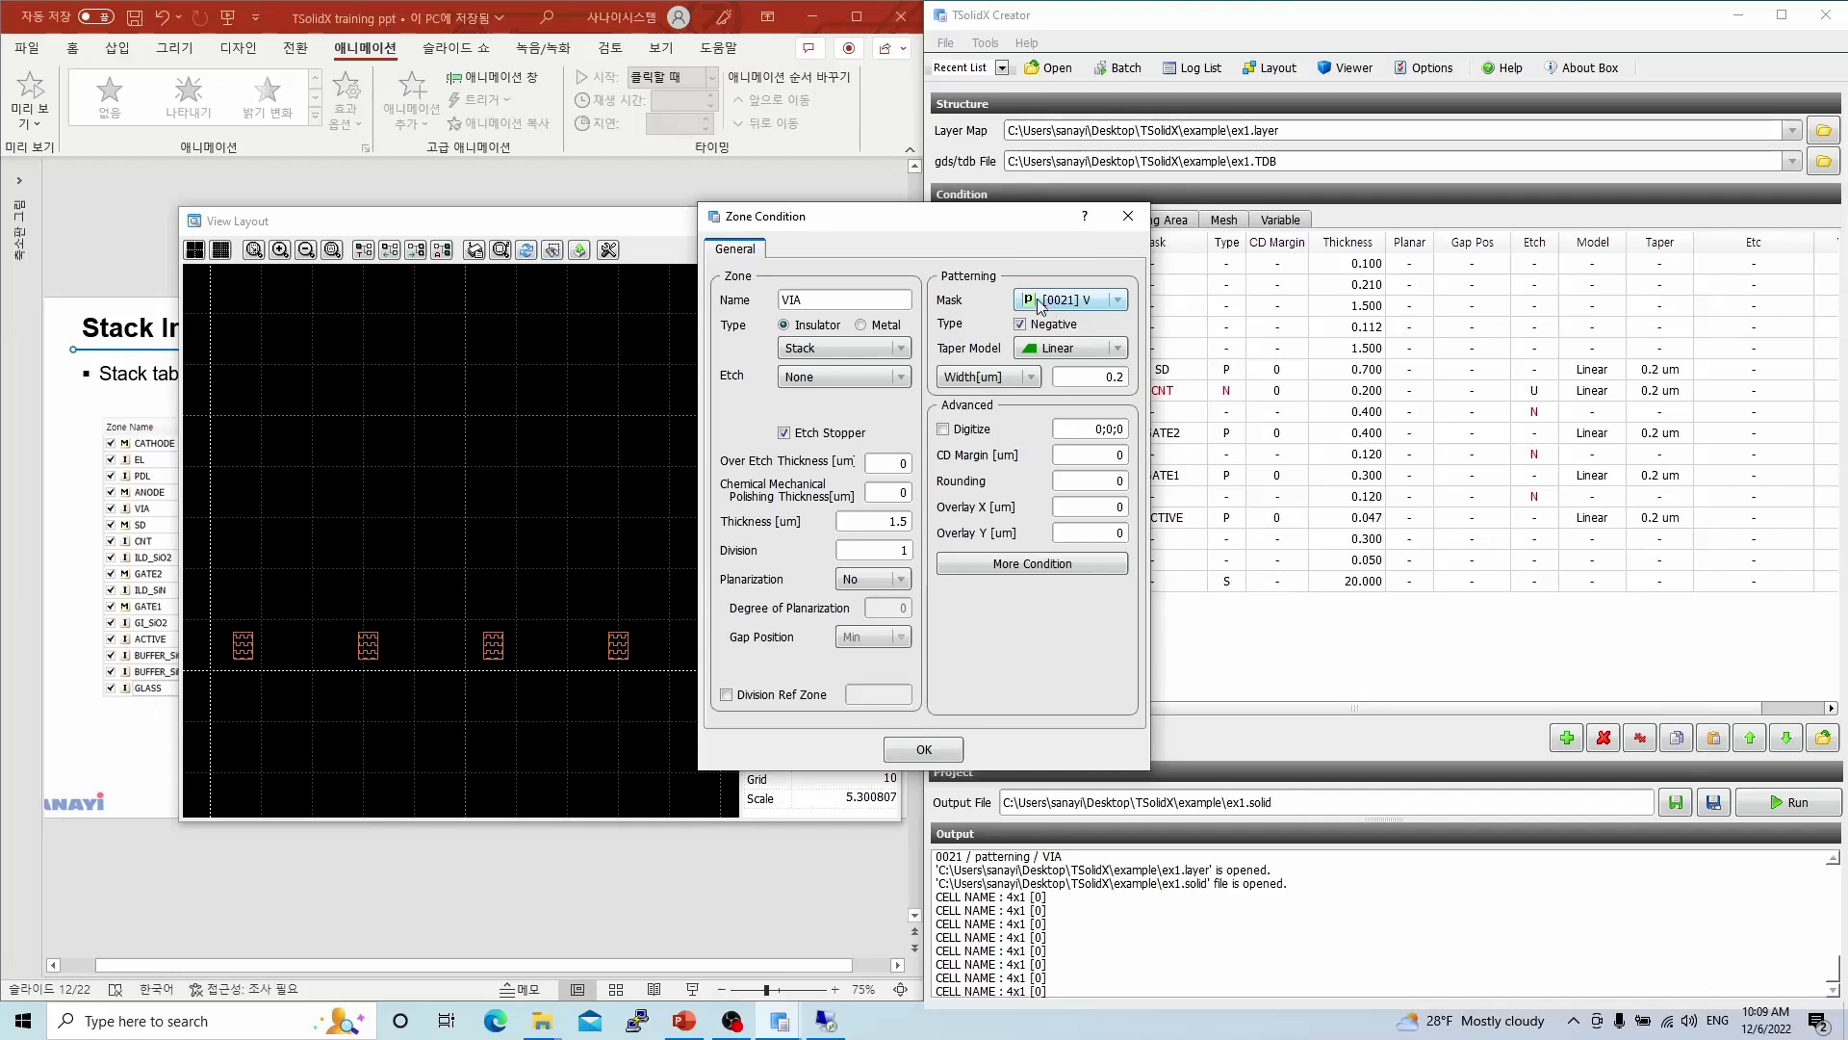
- Set the VIA zone's etch option to UnSelective Etch in its zone condition settings
drag(994, 229, 677, 241)
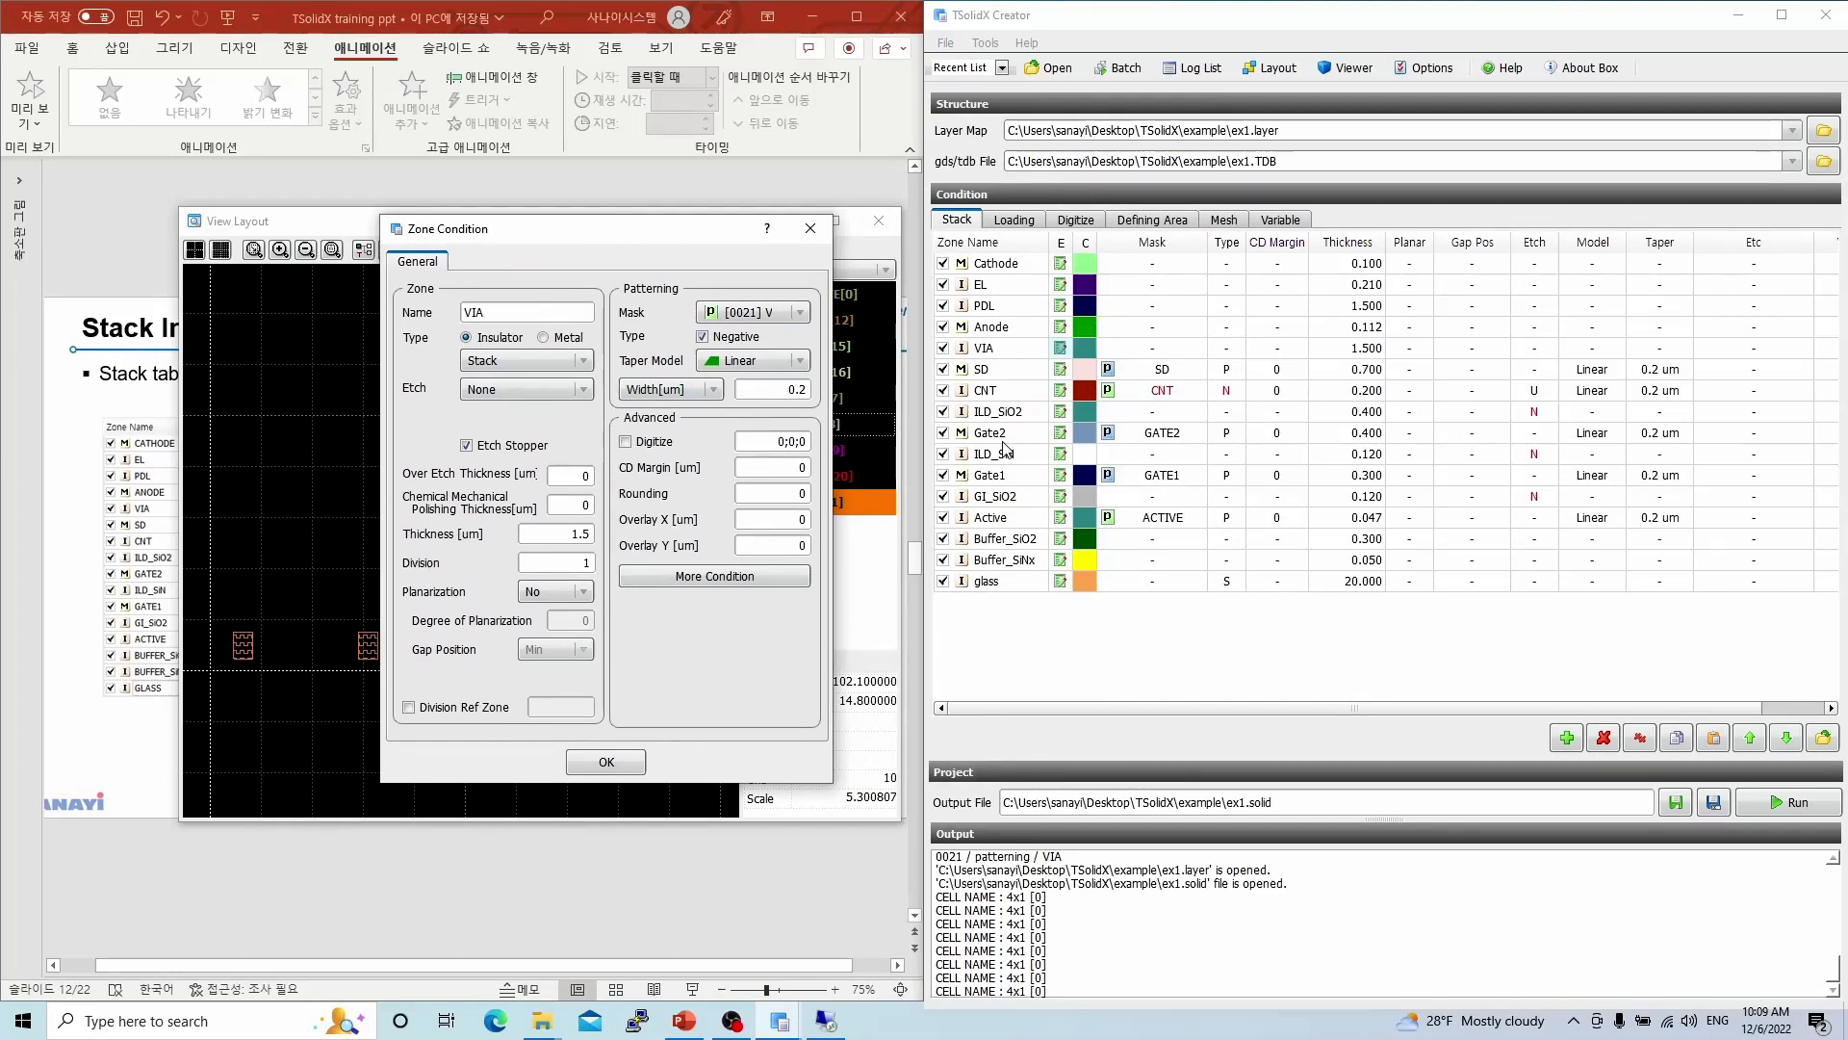
click(492, 390)
click(494, 408)
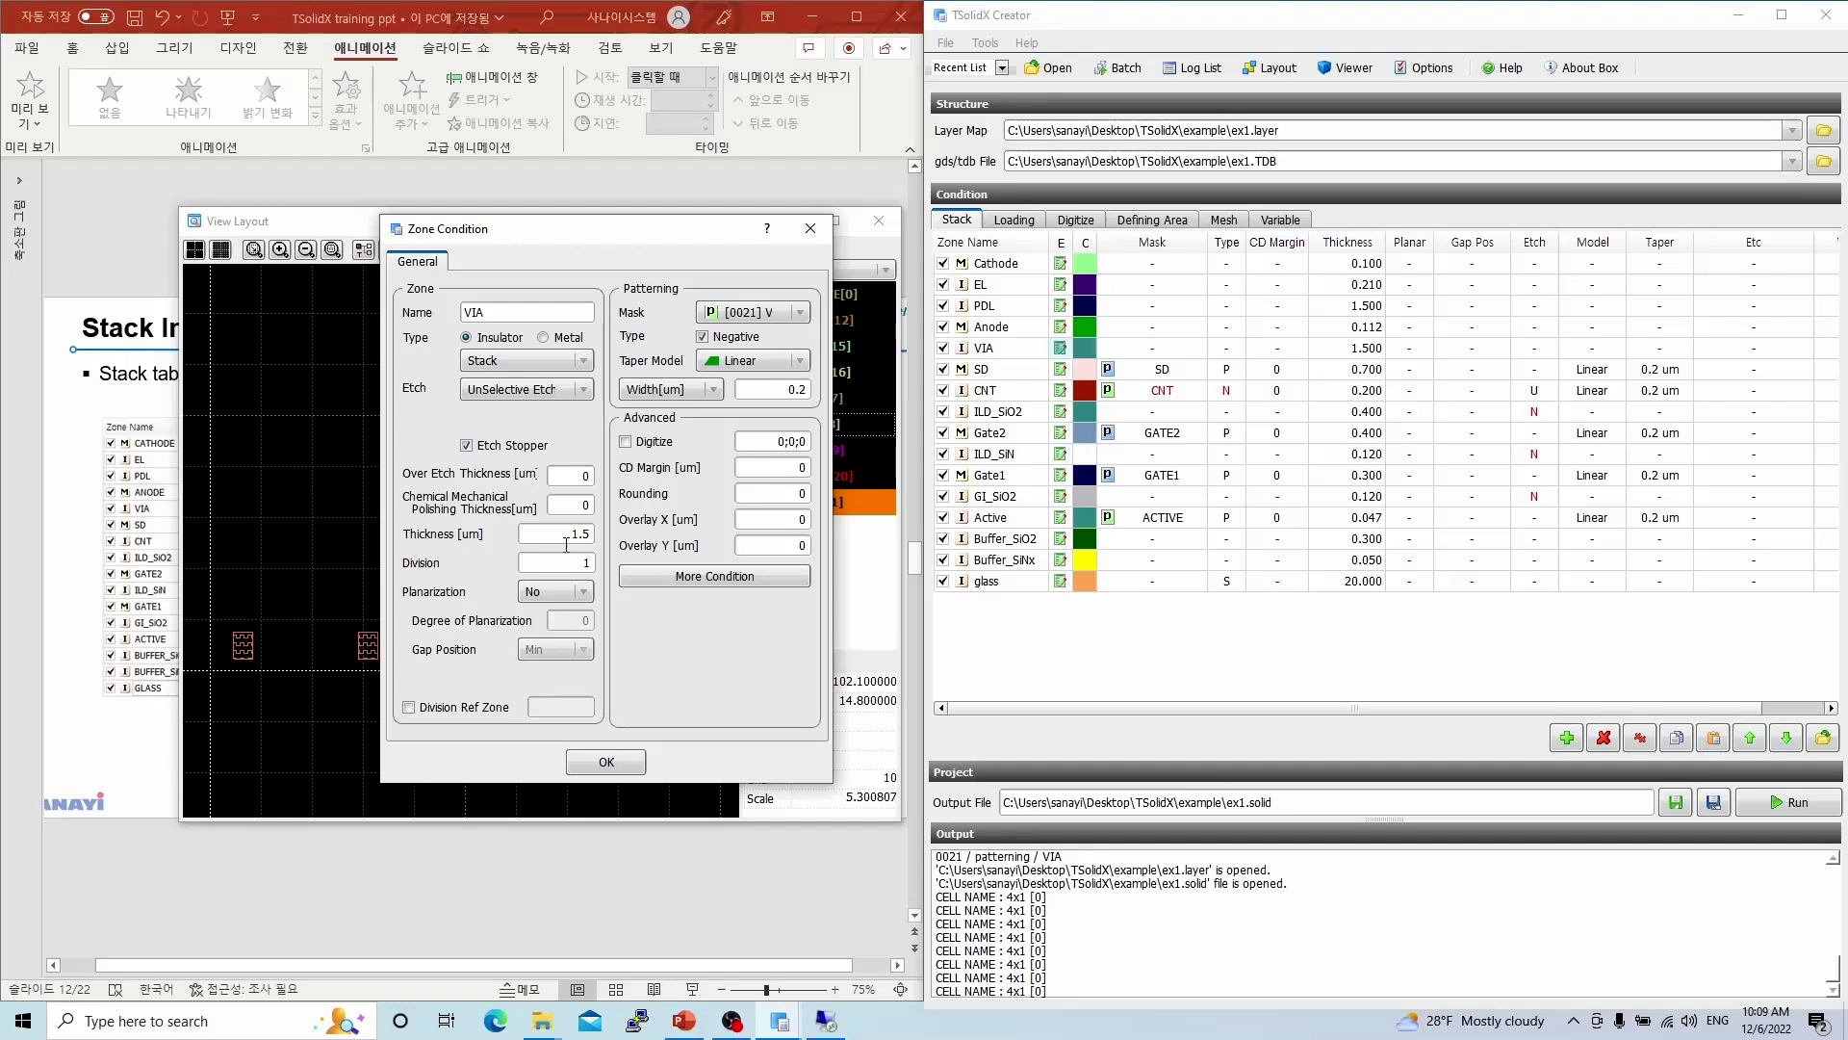
- Enable planarization for the VIA zone with a degree of planarization of 1 and gap position Max
click(556, 592)
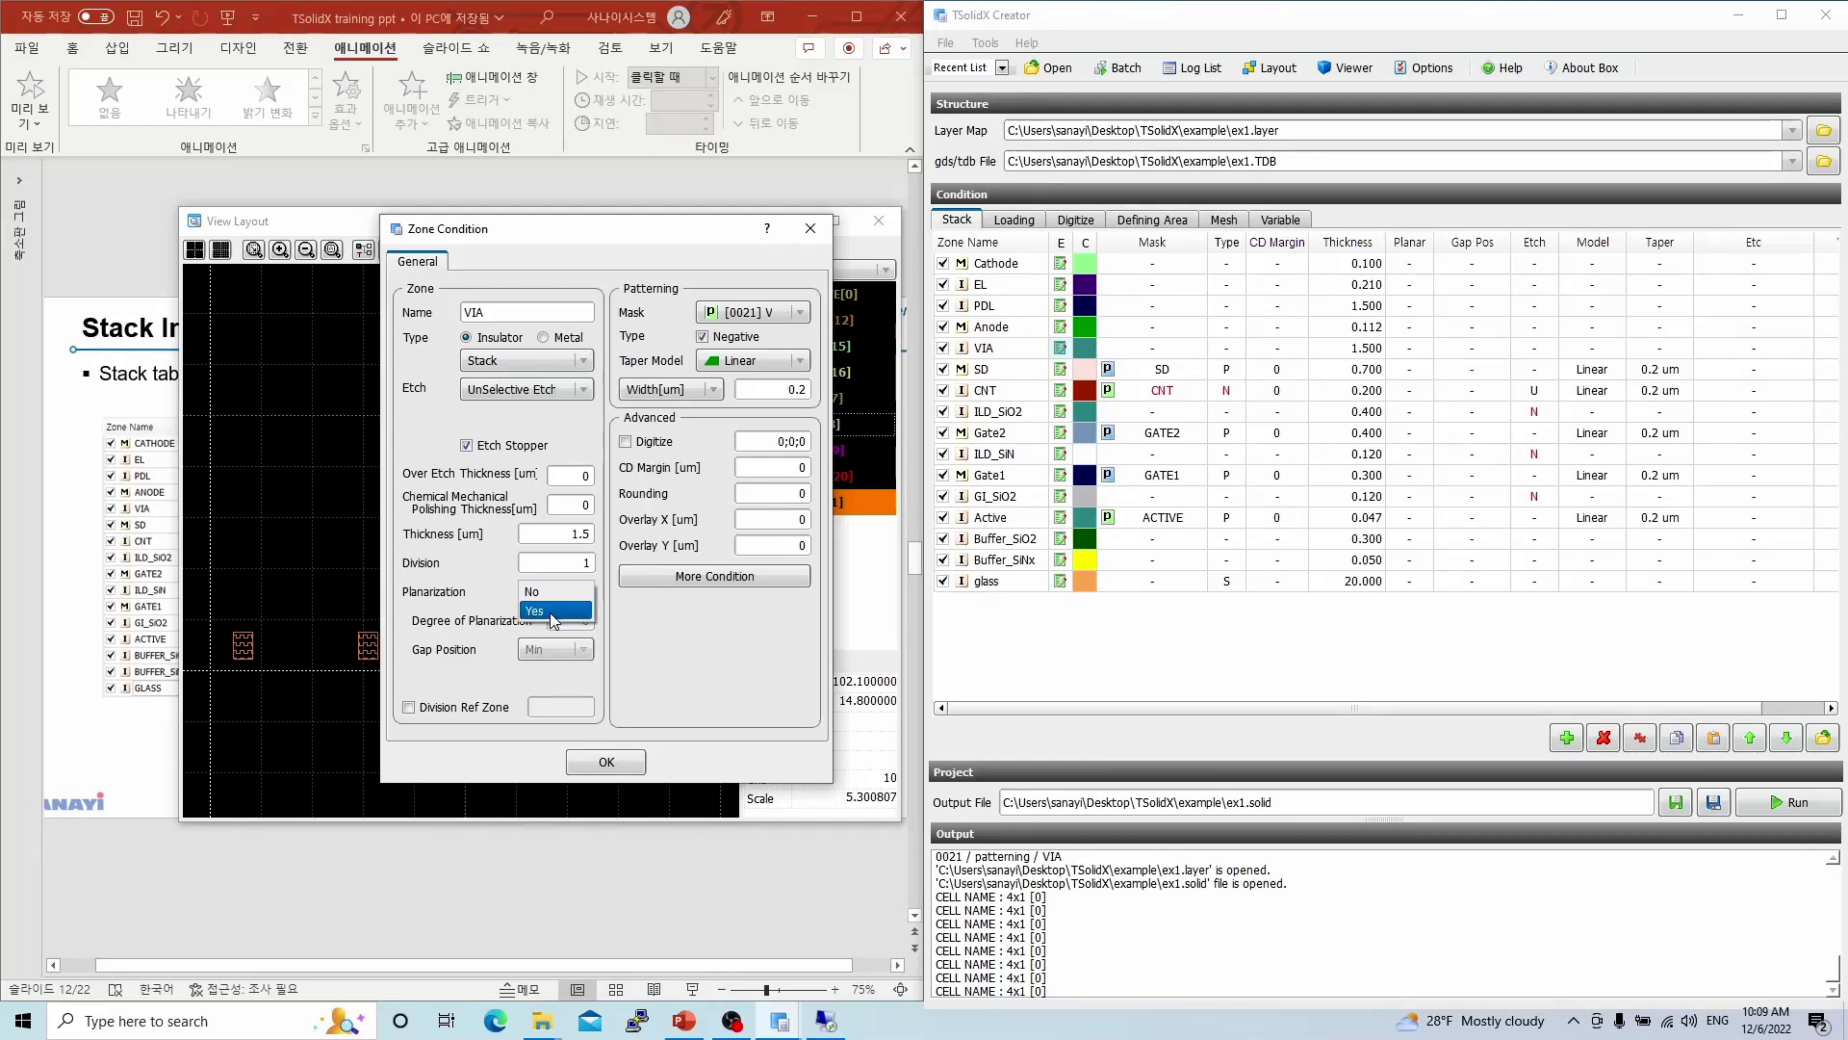
click(550, 611)
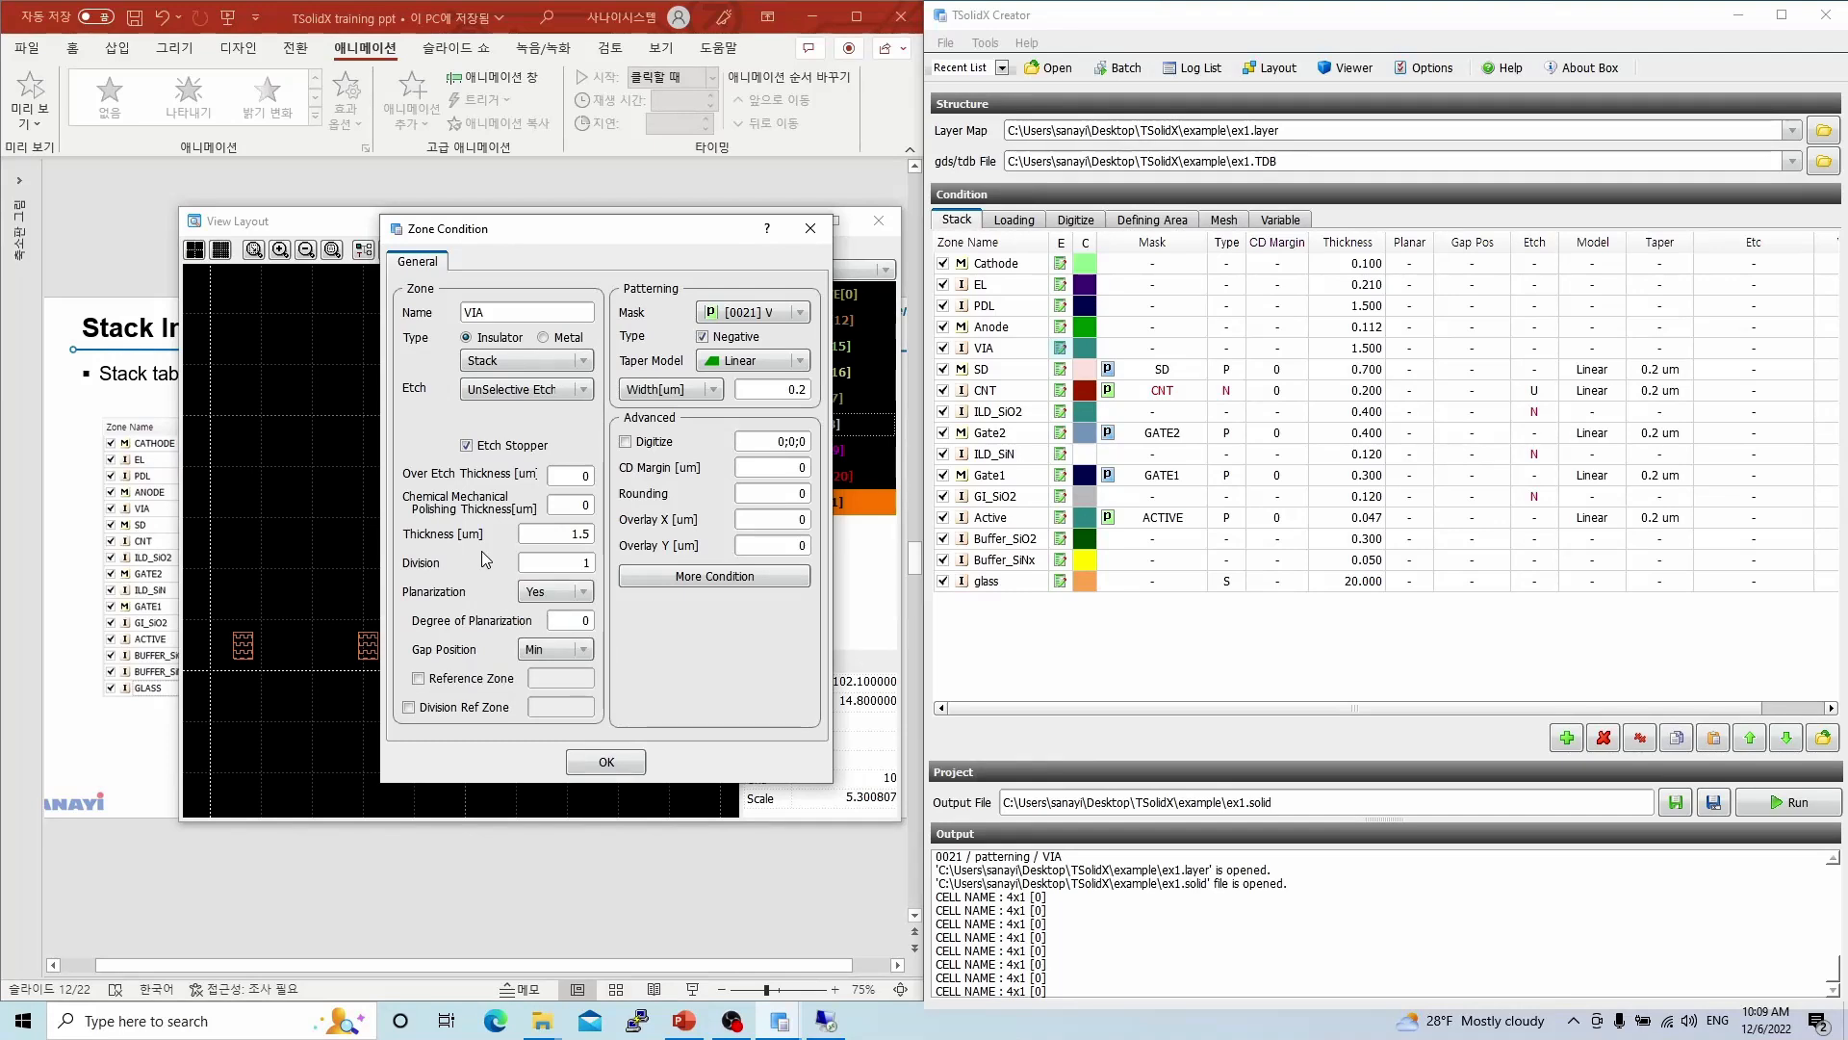
double_click(559, 621)
text(1)
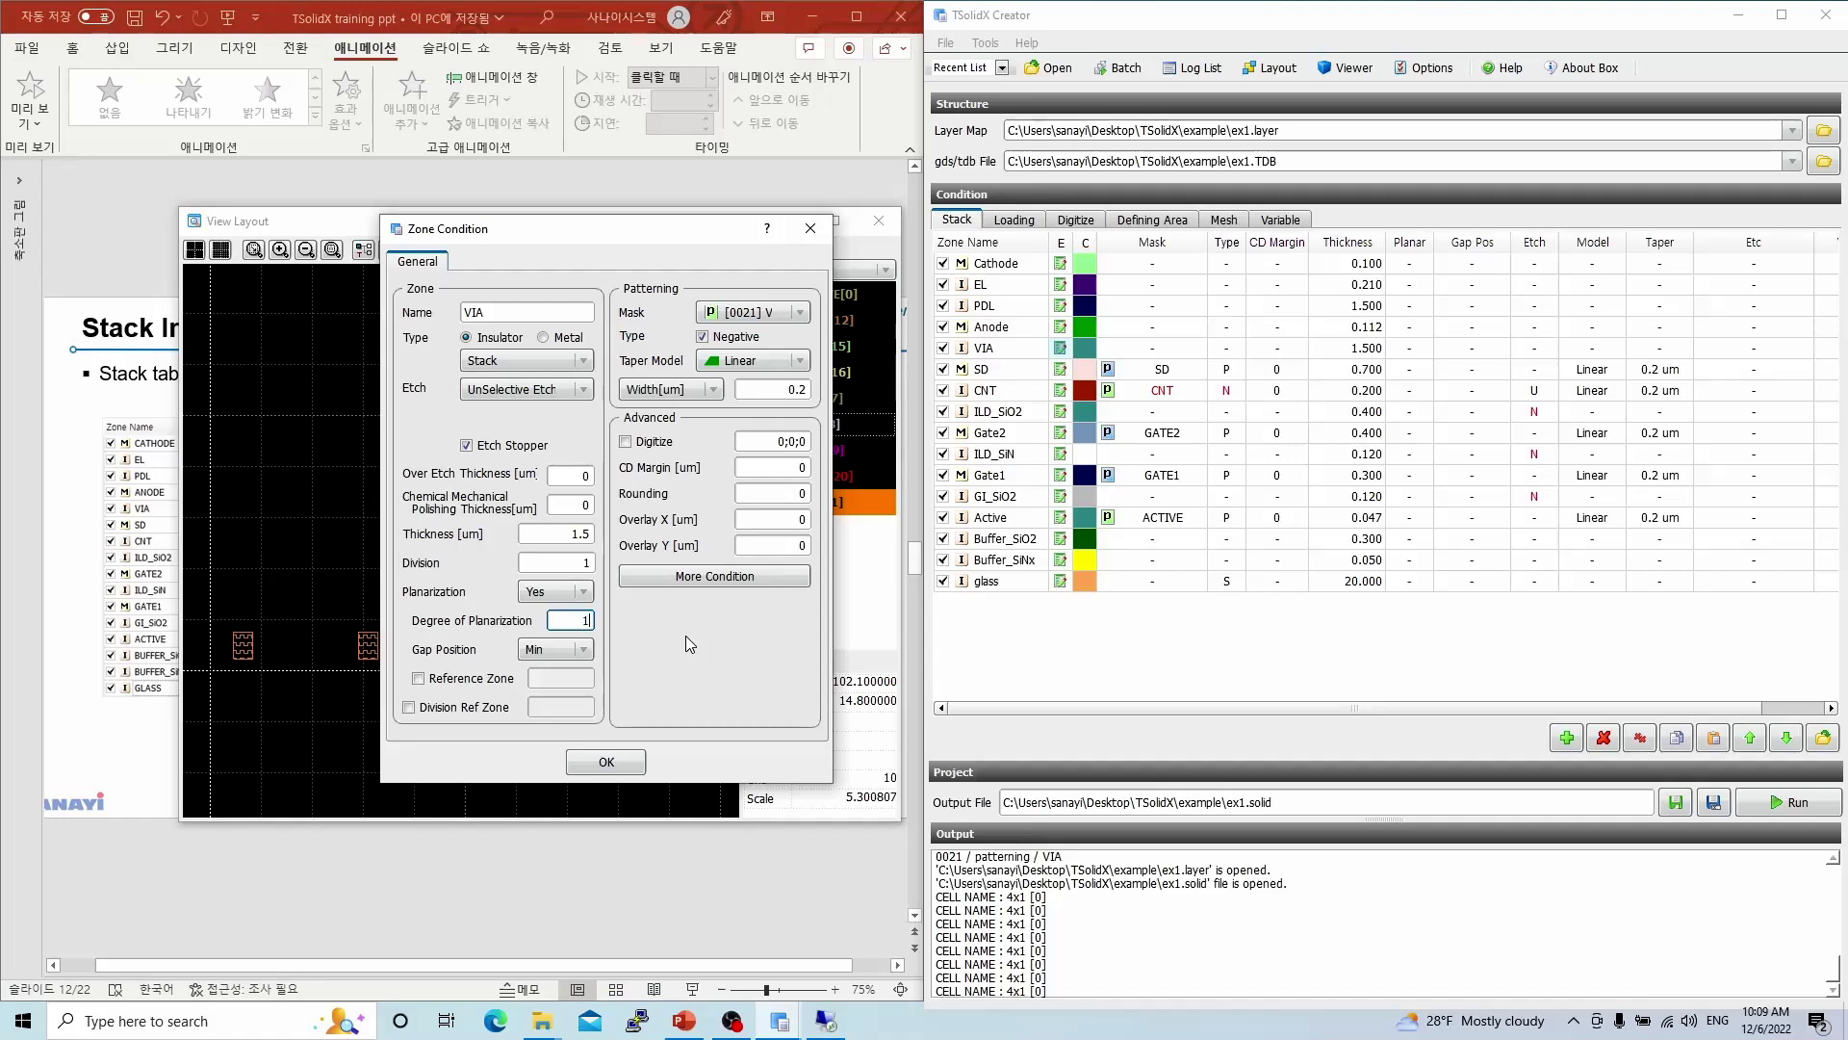
click(576, 653)
click(574, 670)
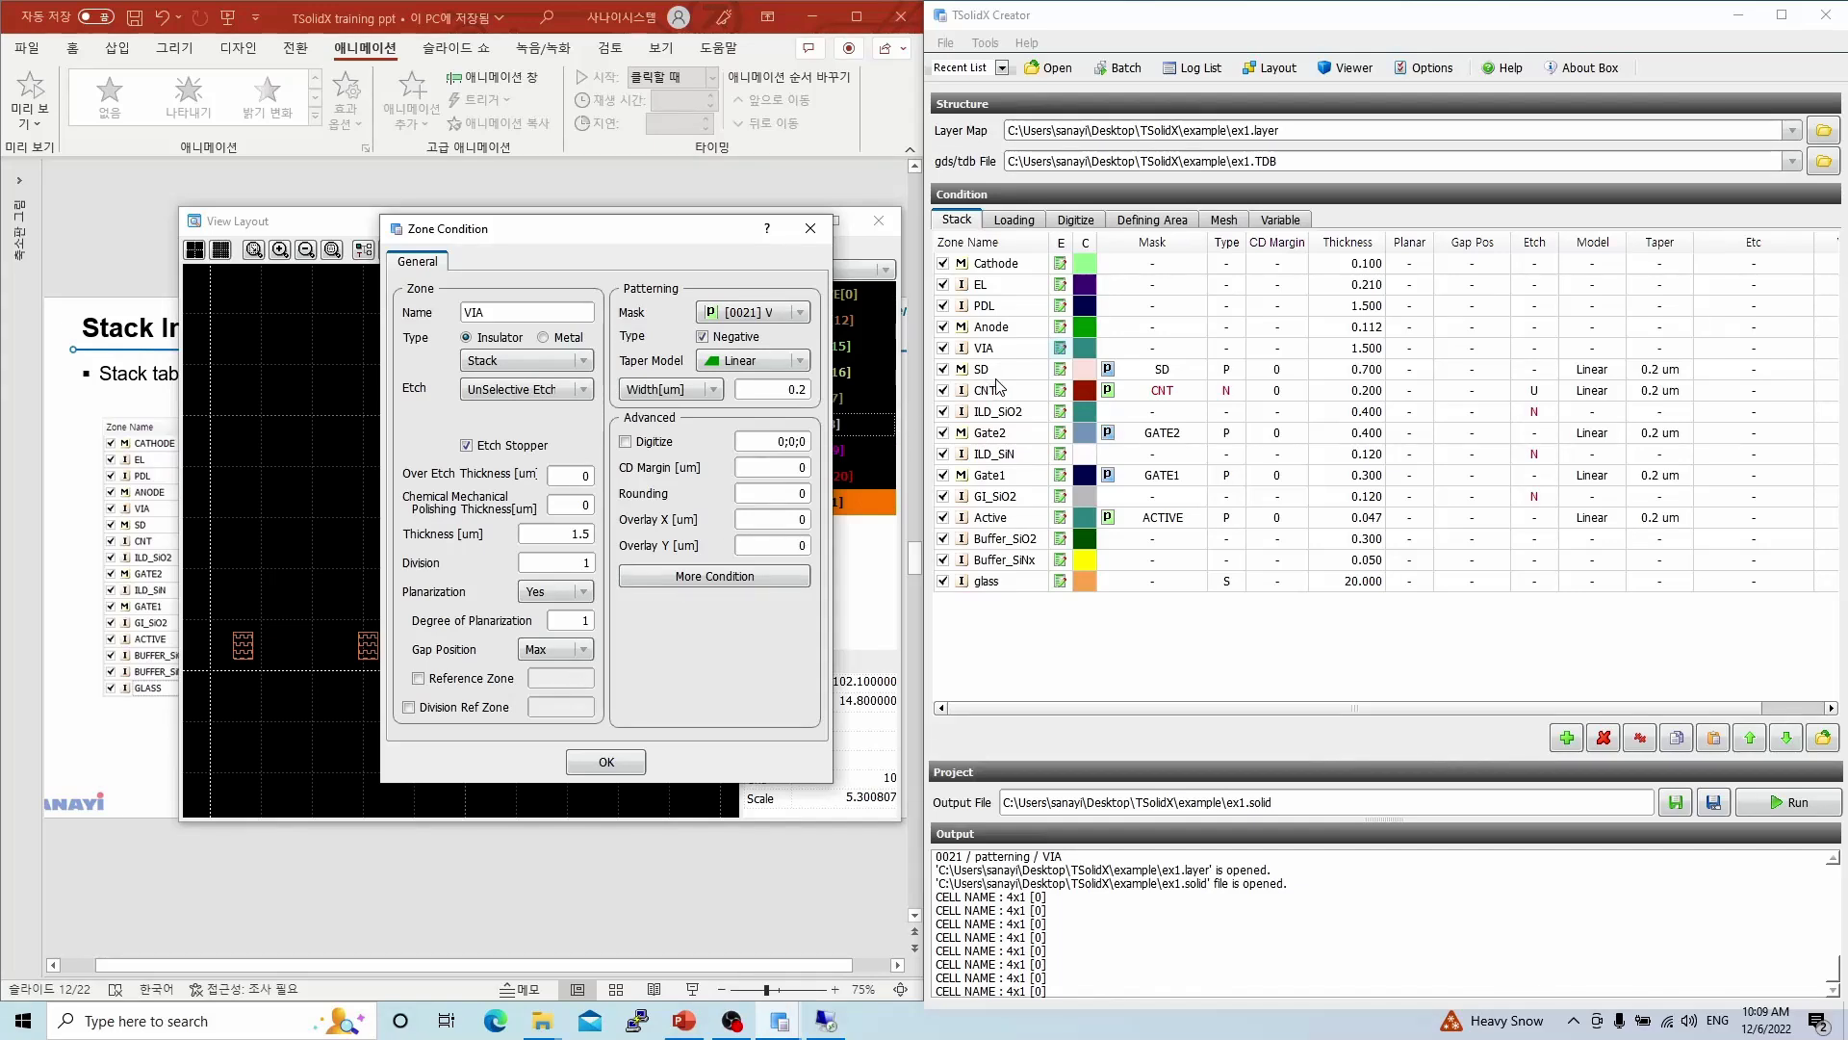
click(607, 765)
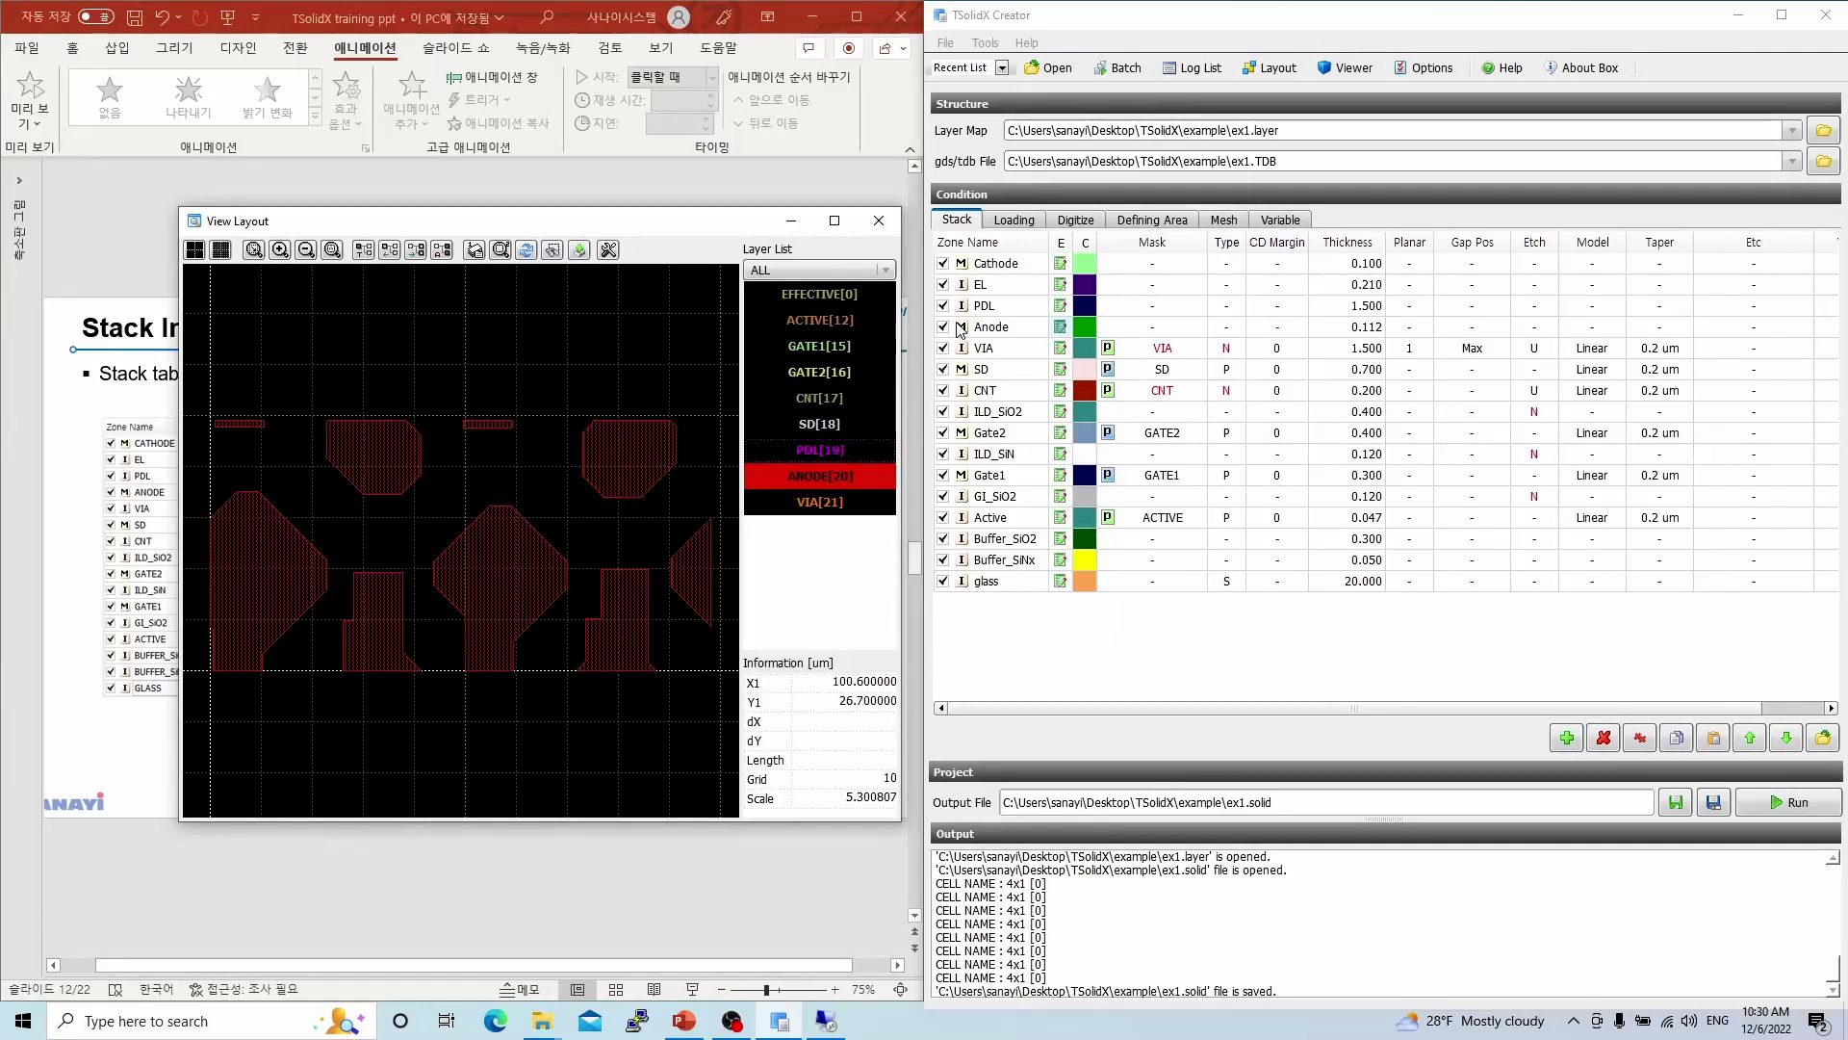
- Assign the [0020] ANODE mask to the Anode zone in its zone condition settings
click(1062, 327)
click(1065, 303)
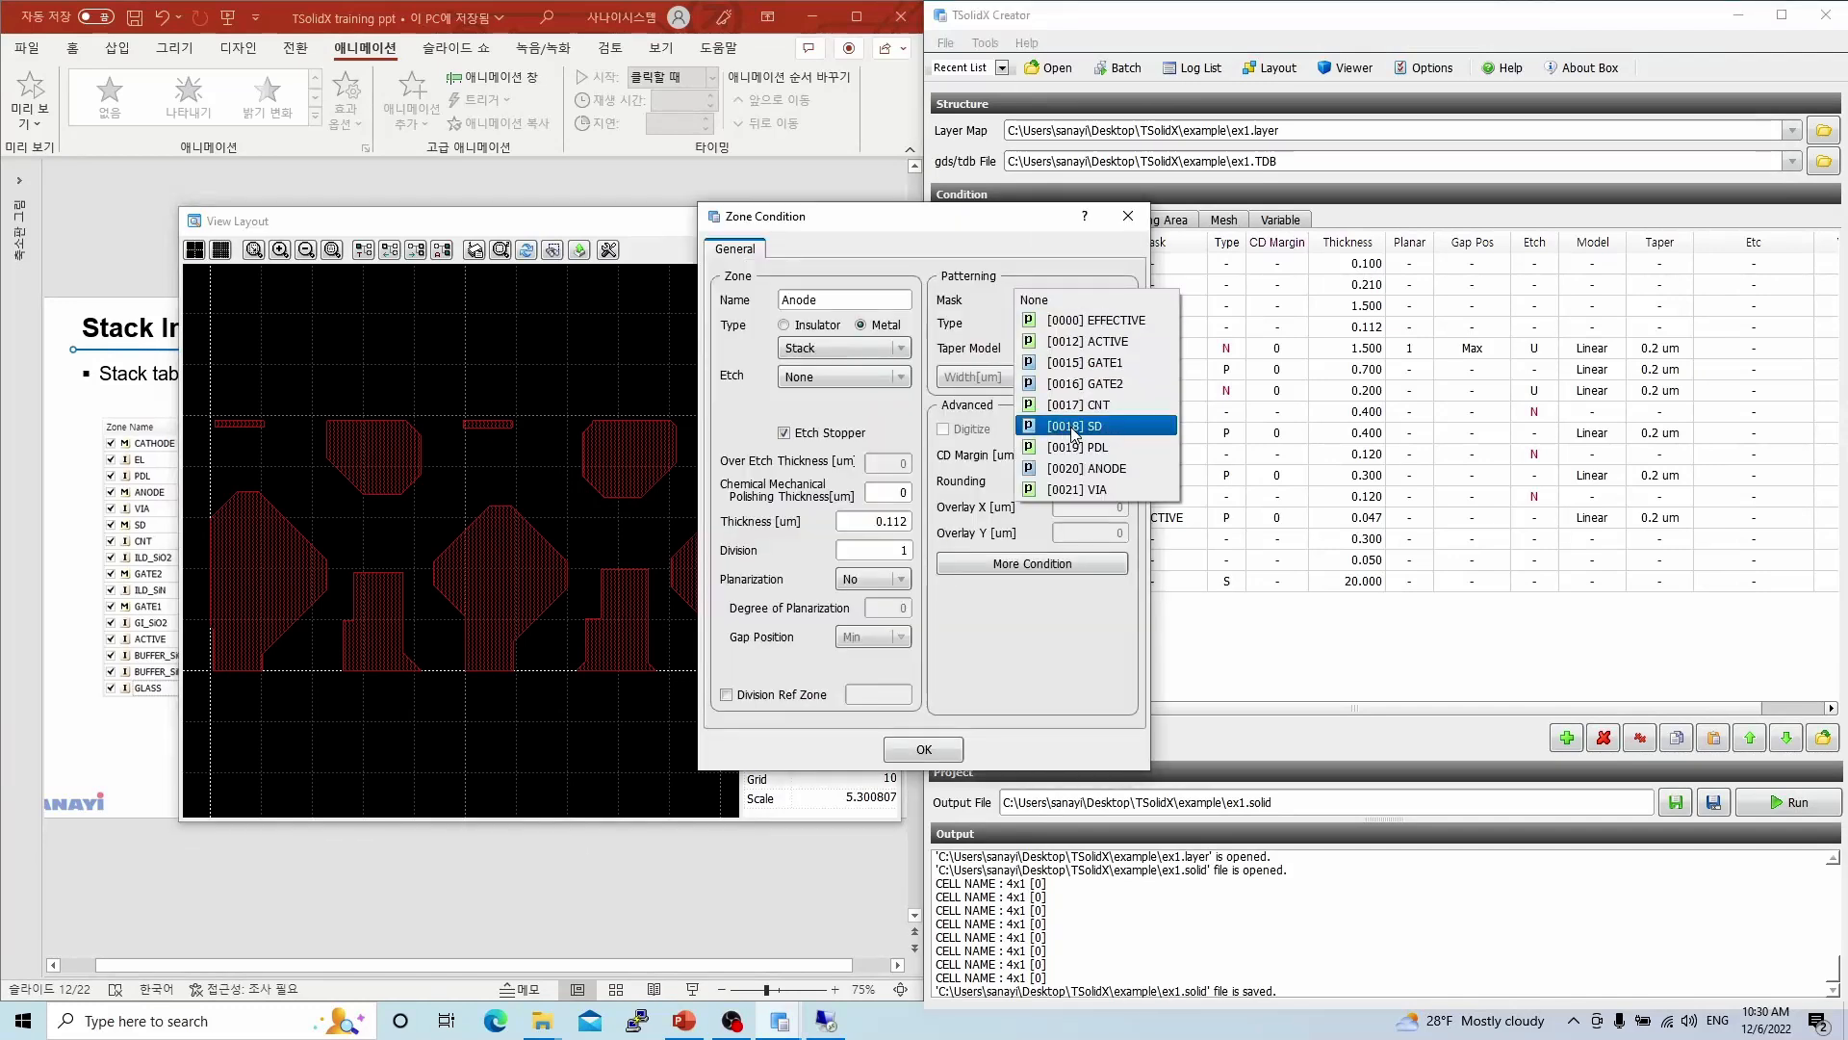
click(1088, 460)
click(923, 748)
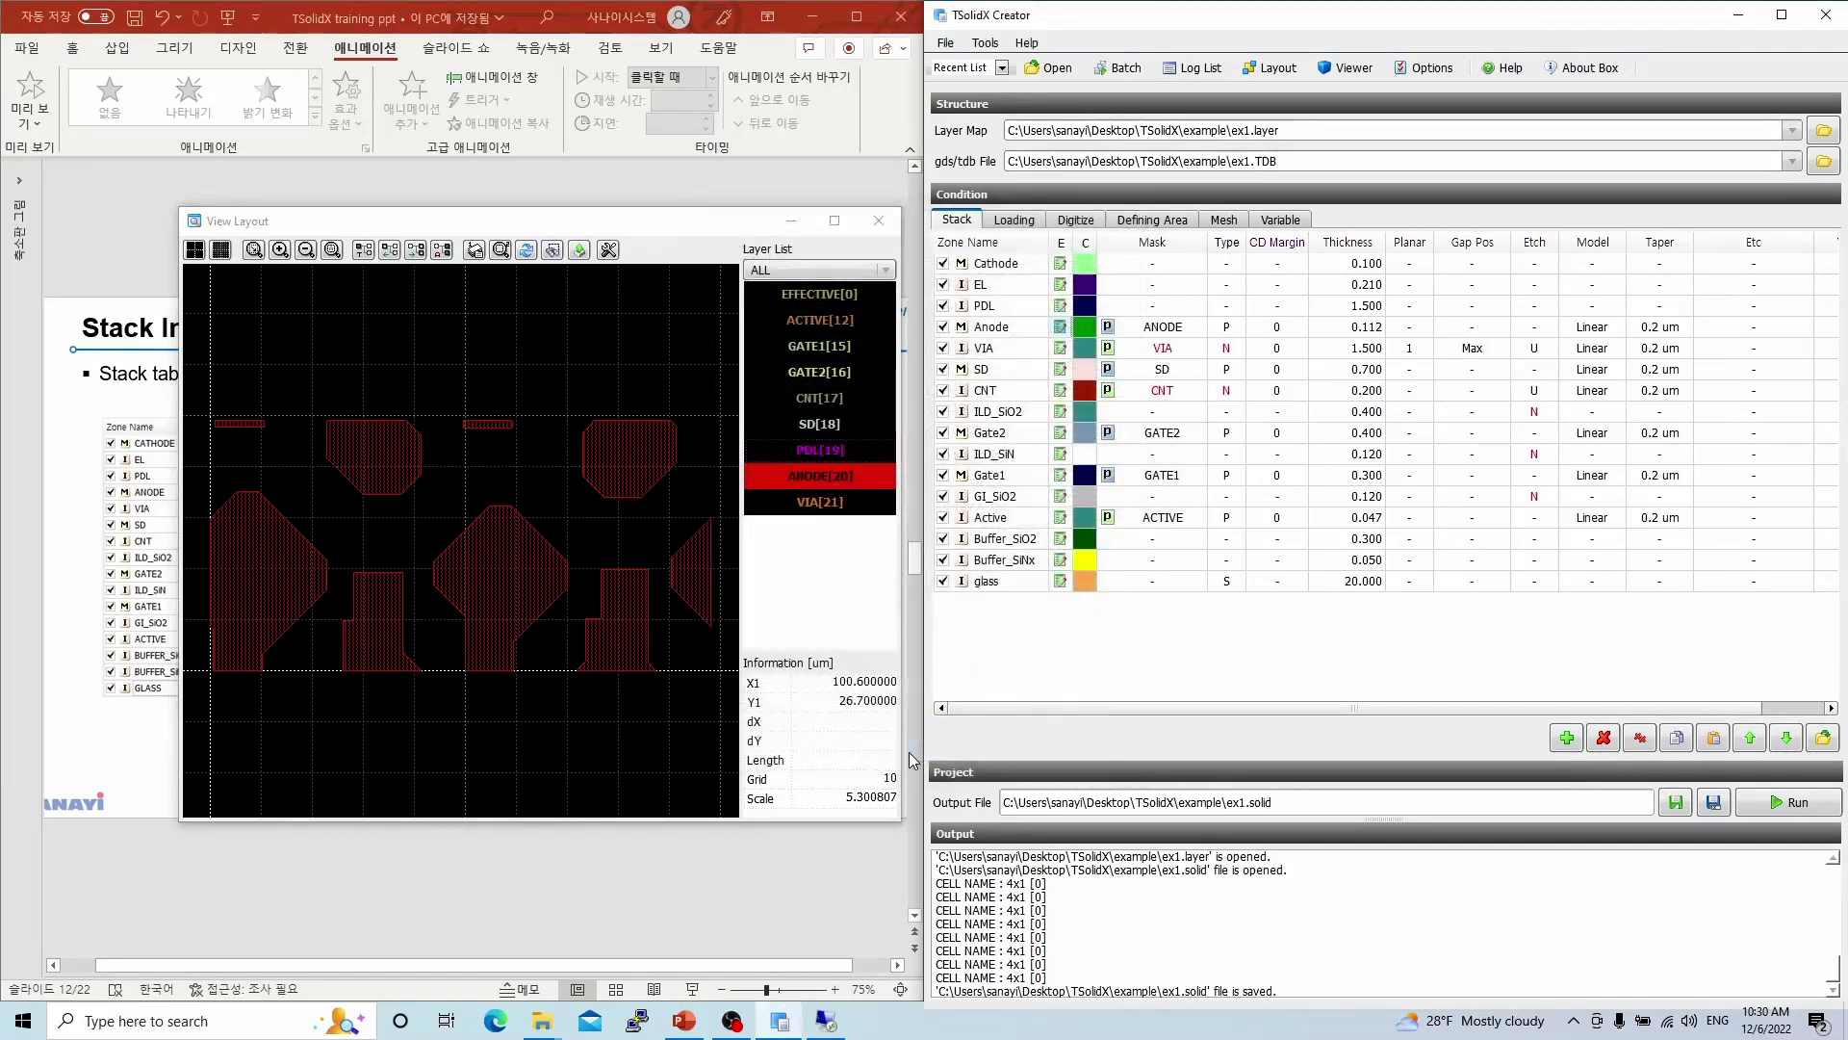
- Show only the PDL layer in the layout view and assign the [0019] PDL mask to the PDL zone as Negative type
click(833, 450)
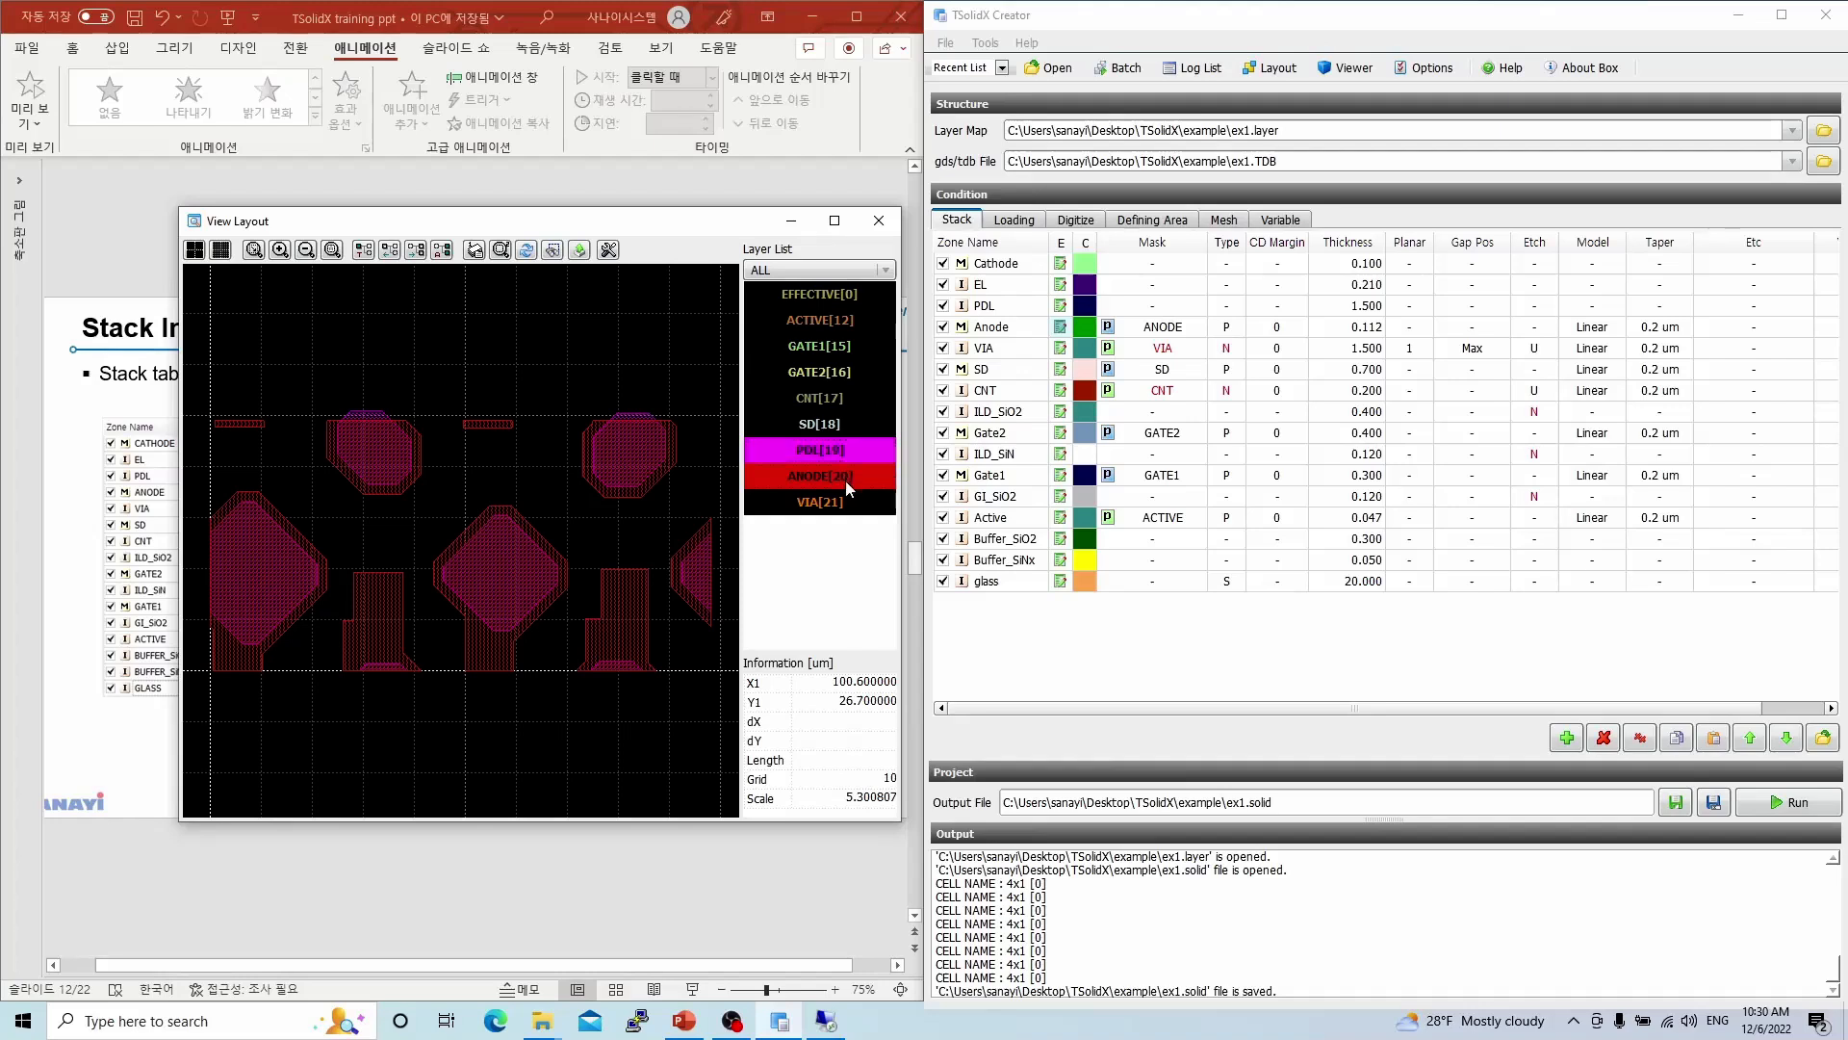
click(844, 481)
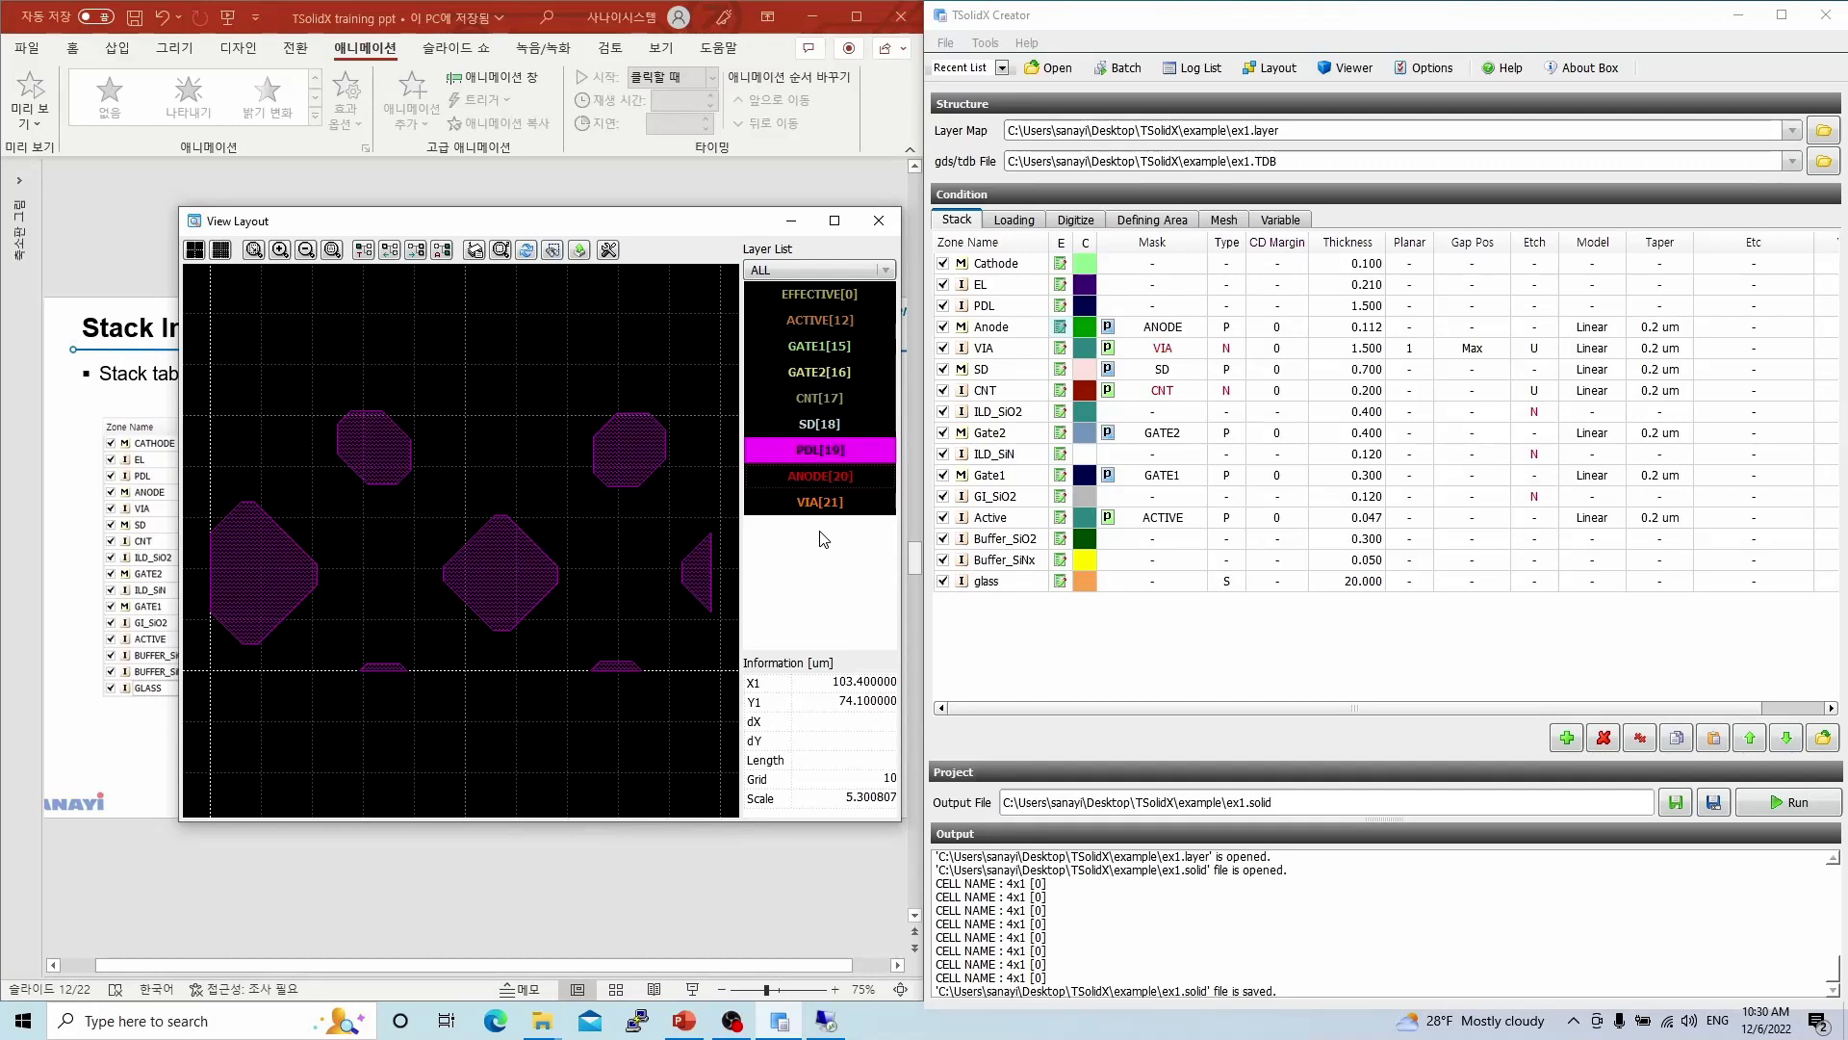
click(1059, 308)
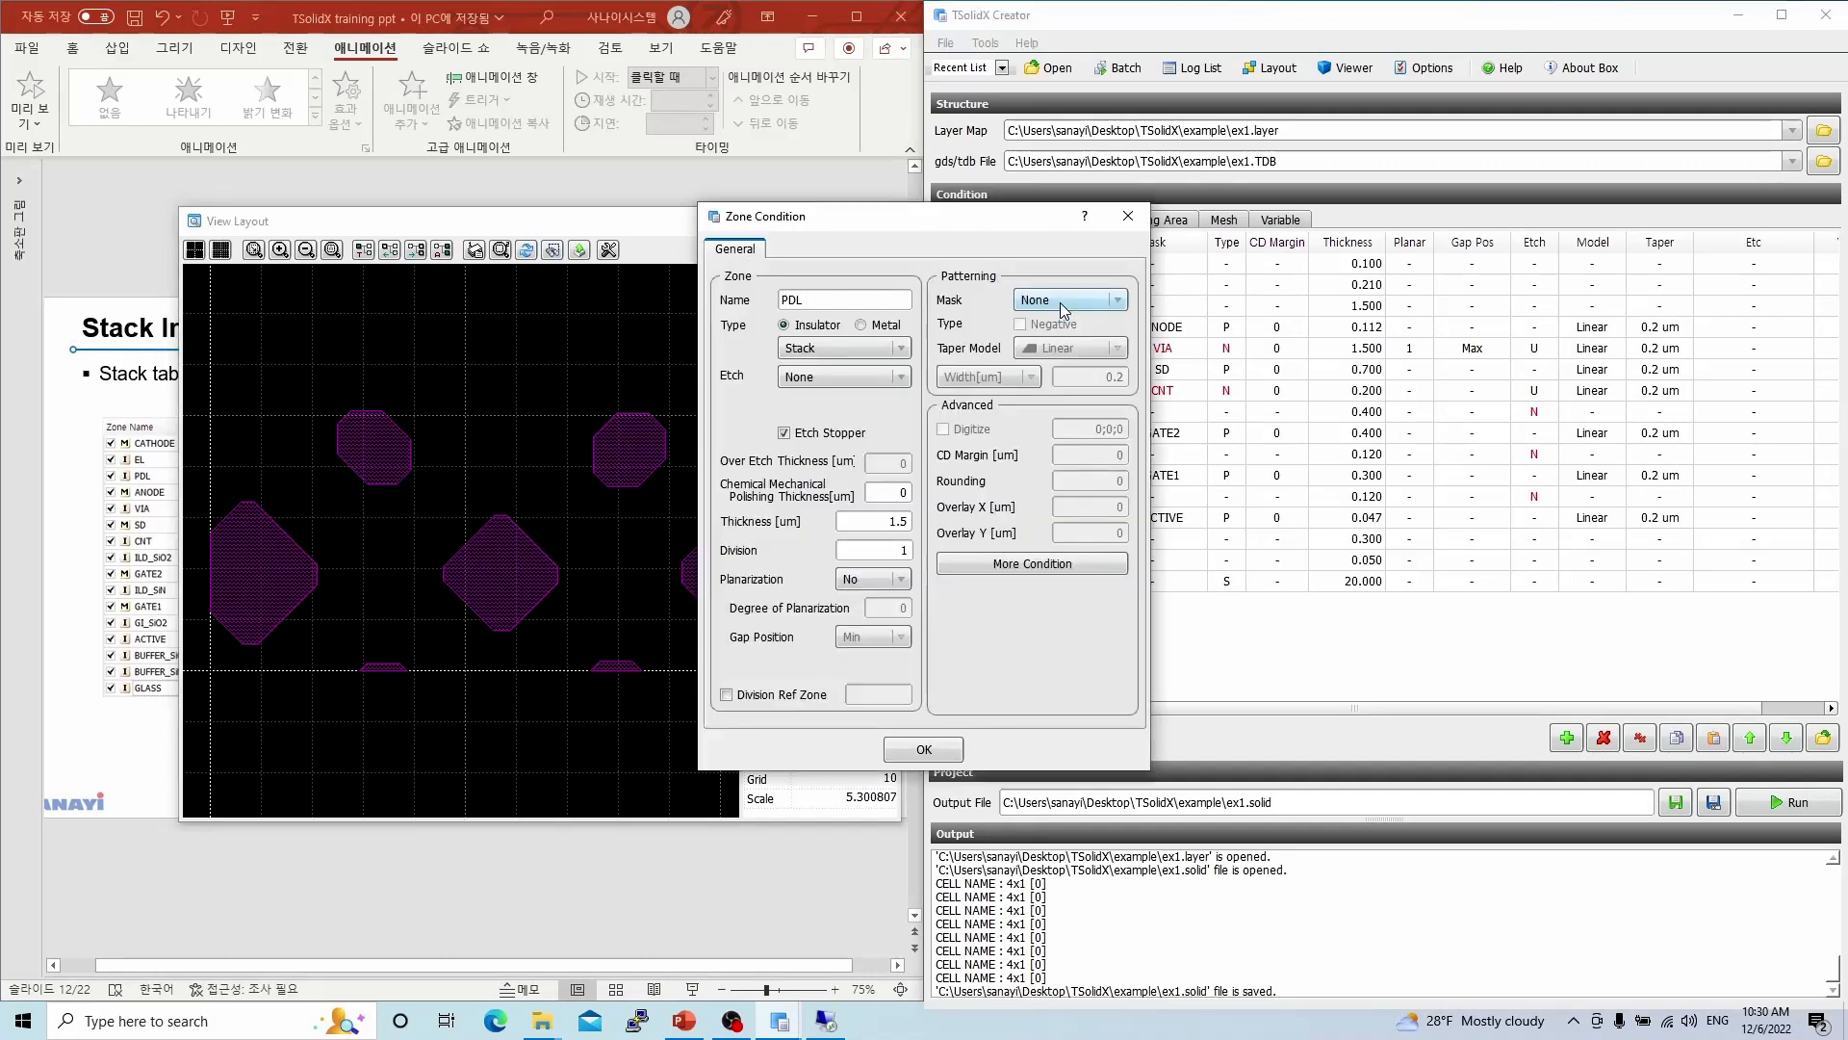
click(1060, 303)
click(1089, 449)
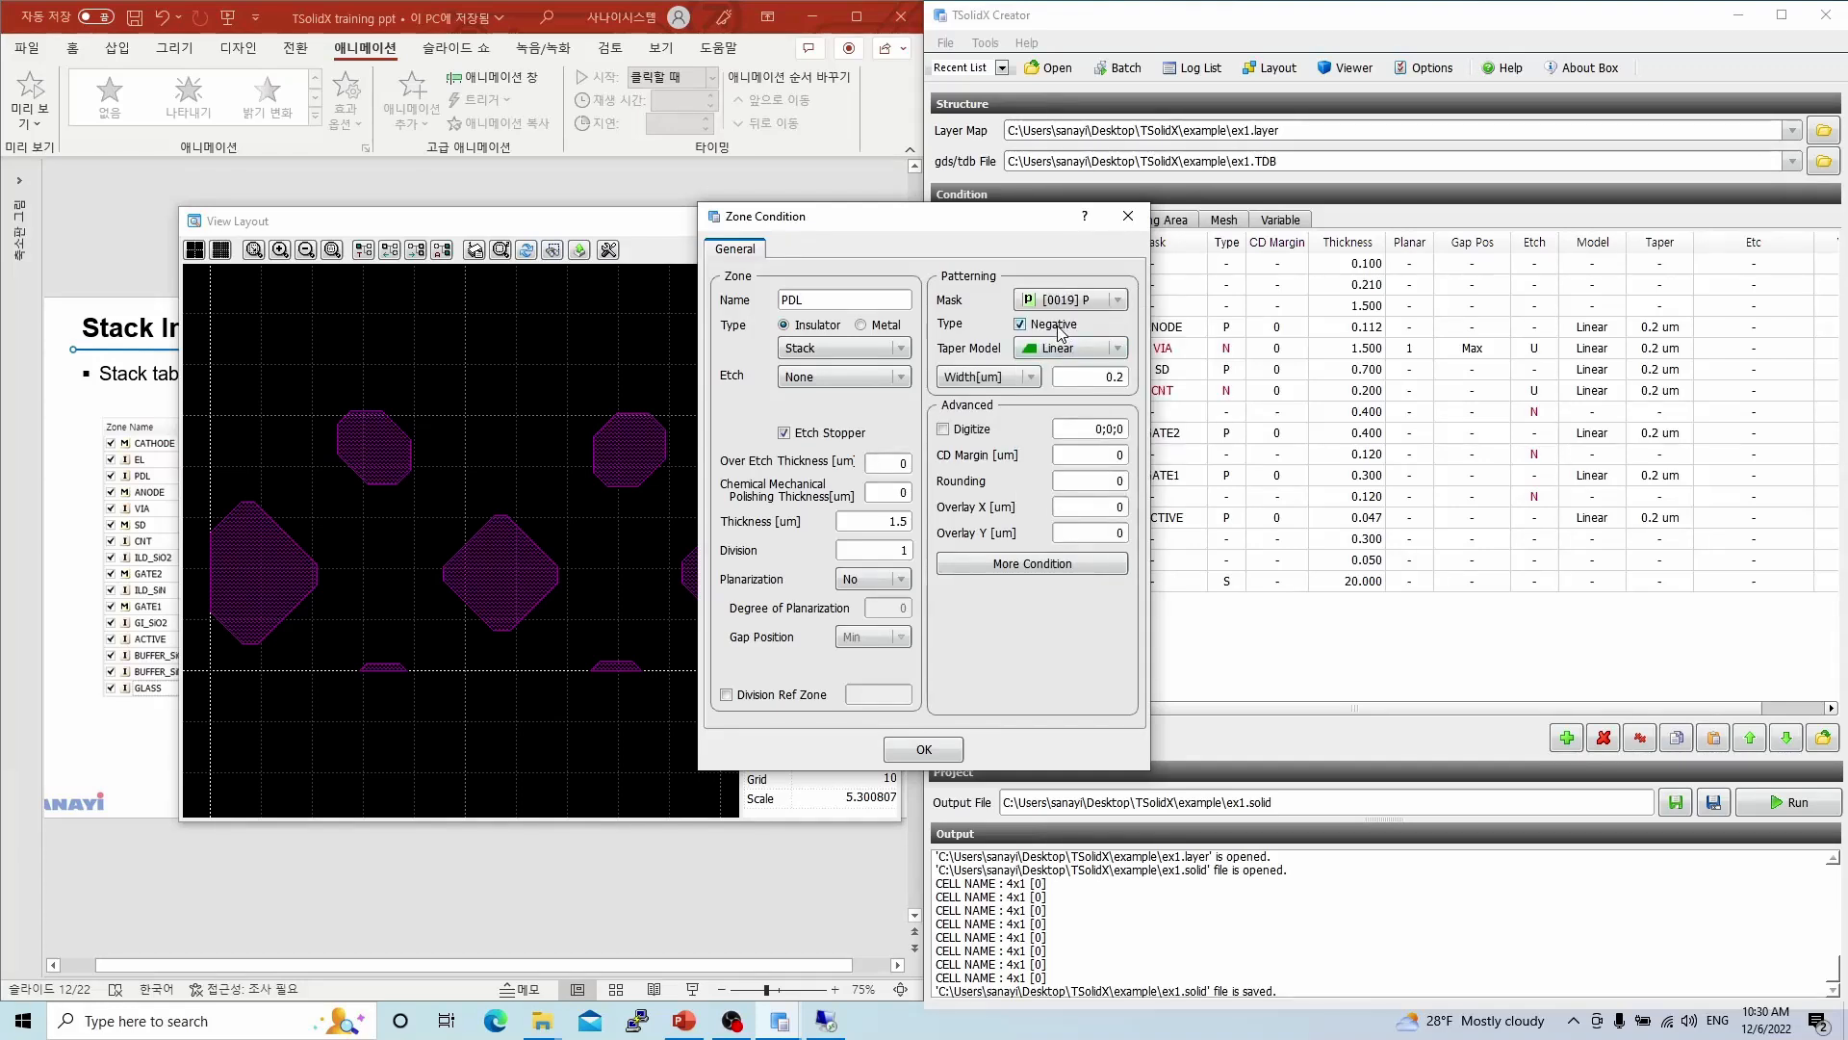
- Enable planarization for the PDL zone with a degree of planarization of 1 and gap position Max
click(890, 575)
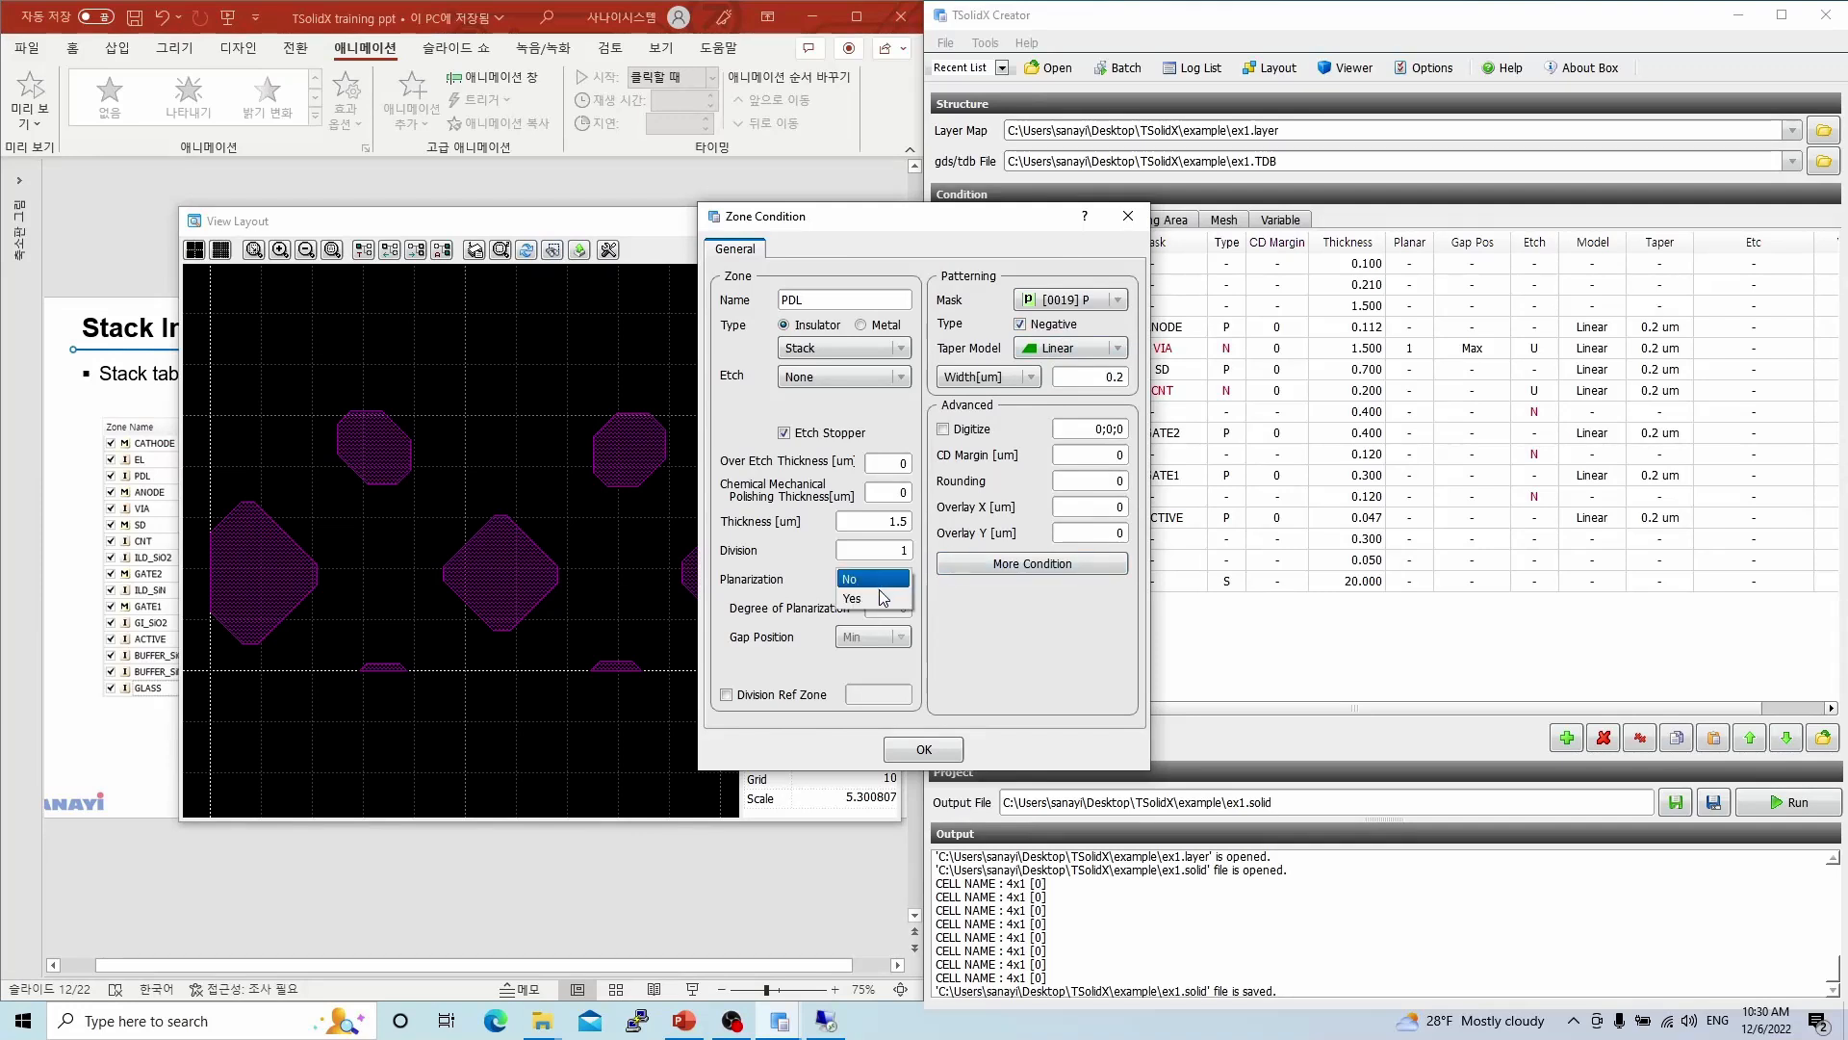
click(881, 608)
double_click(881, 607)
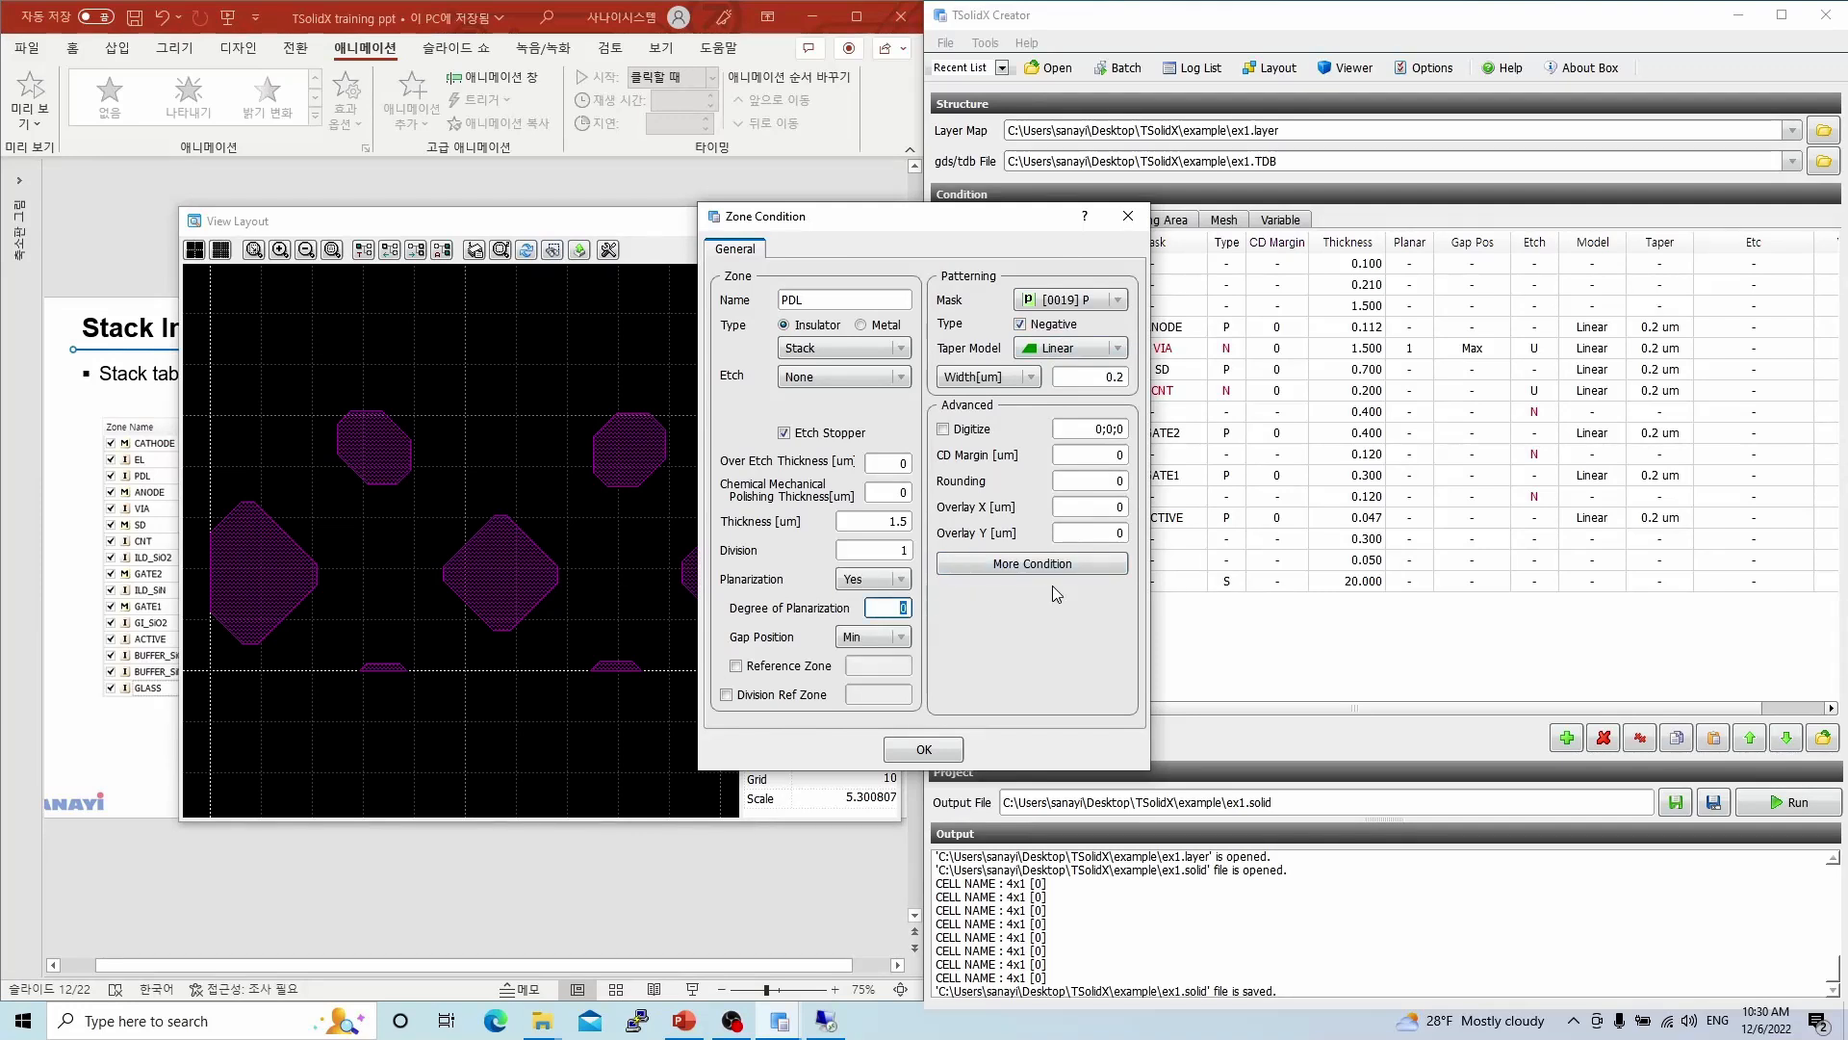
text(1)
click(873, 637)
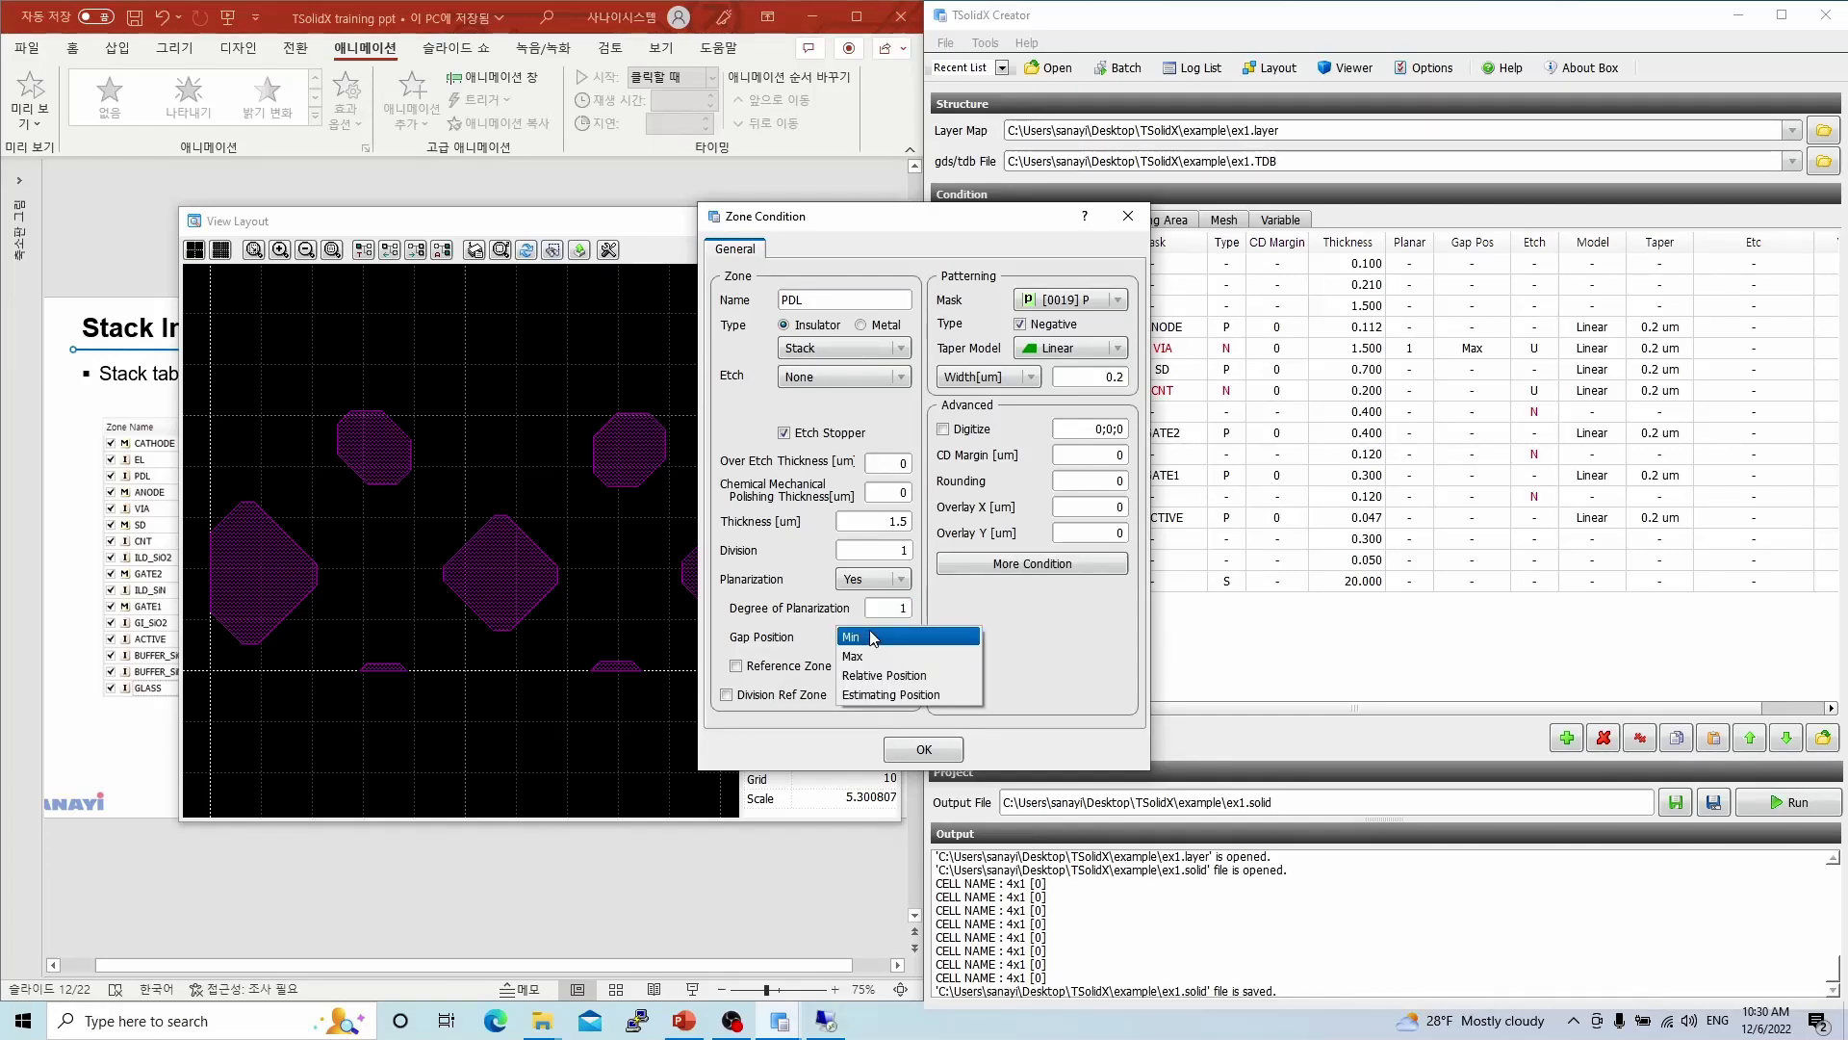
click(870, 657)
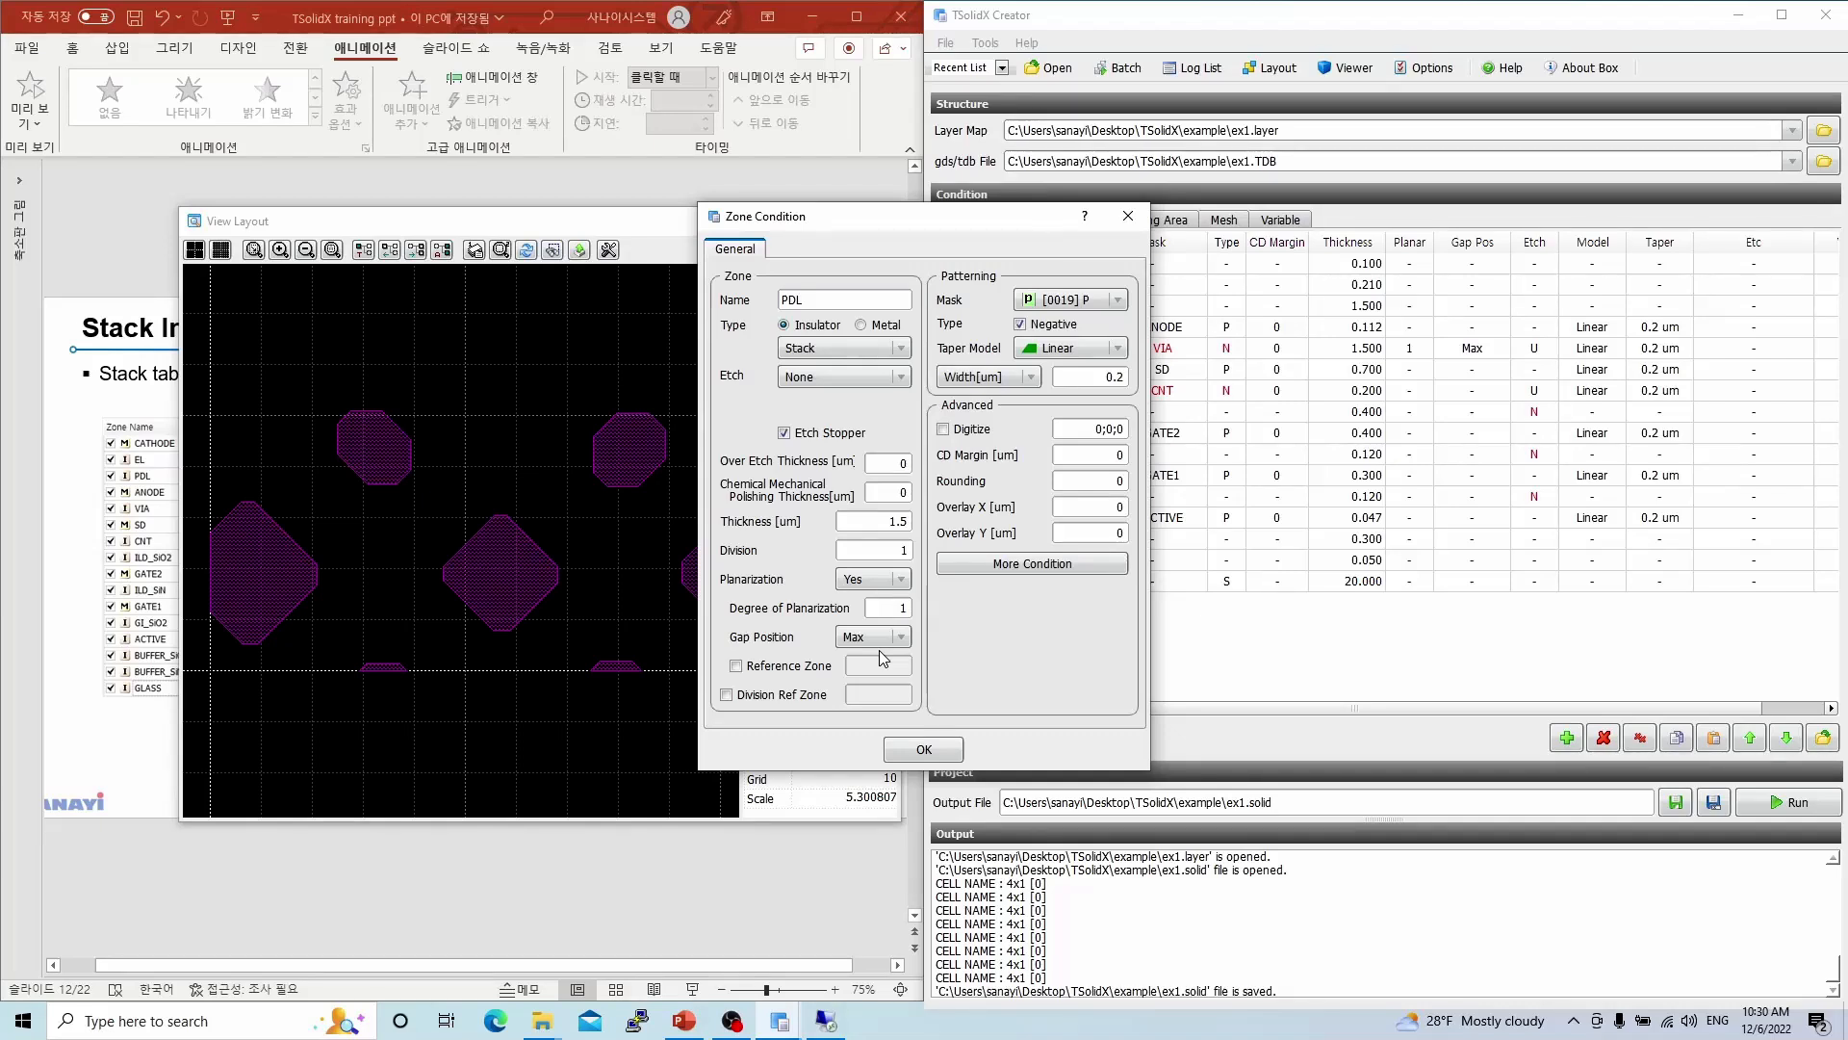
click(918, 750)
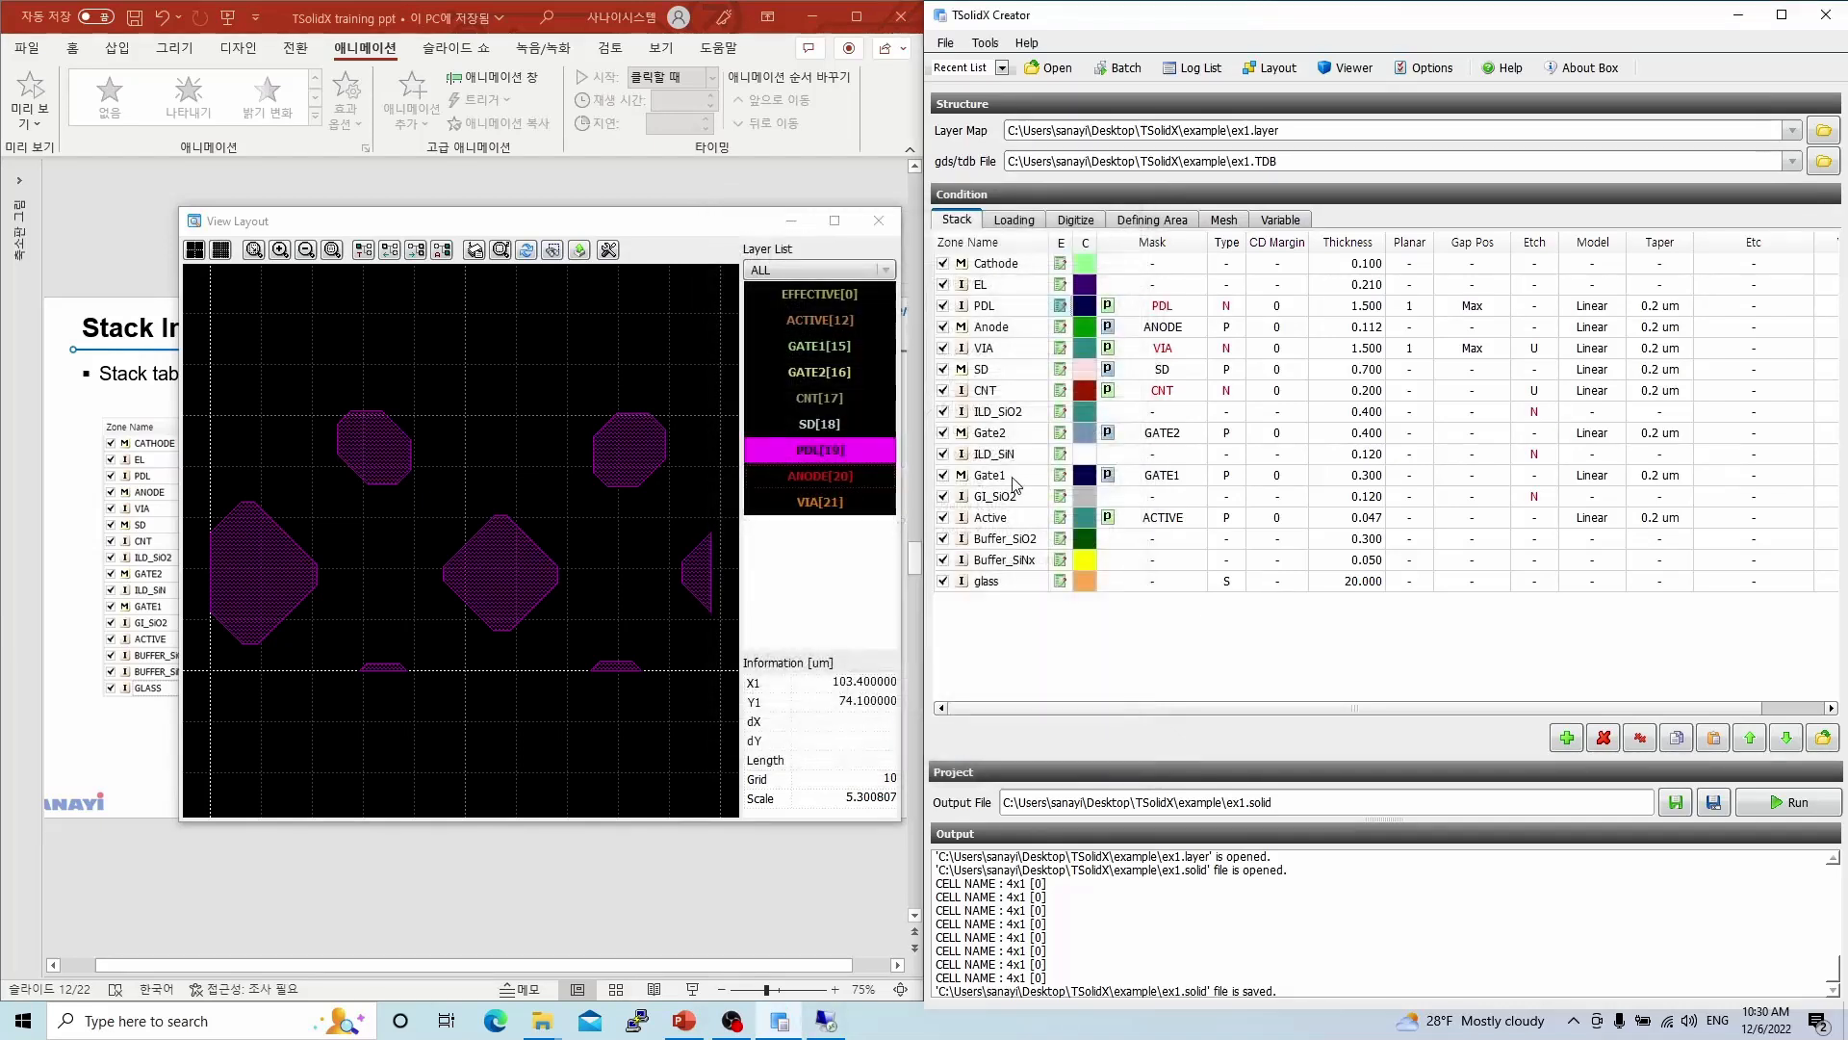
- Enable planarization for the EL zone with a degree of planarization of 1 and gap position Max
click(1060, 285)
drag(970, 215, 1182, 269)
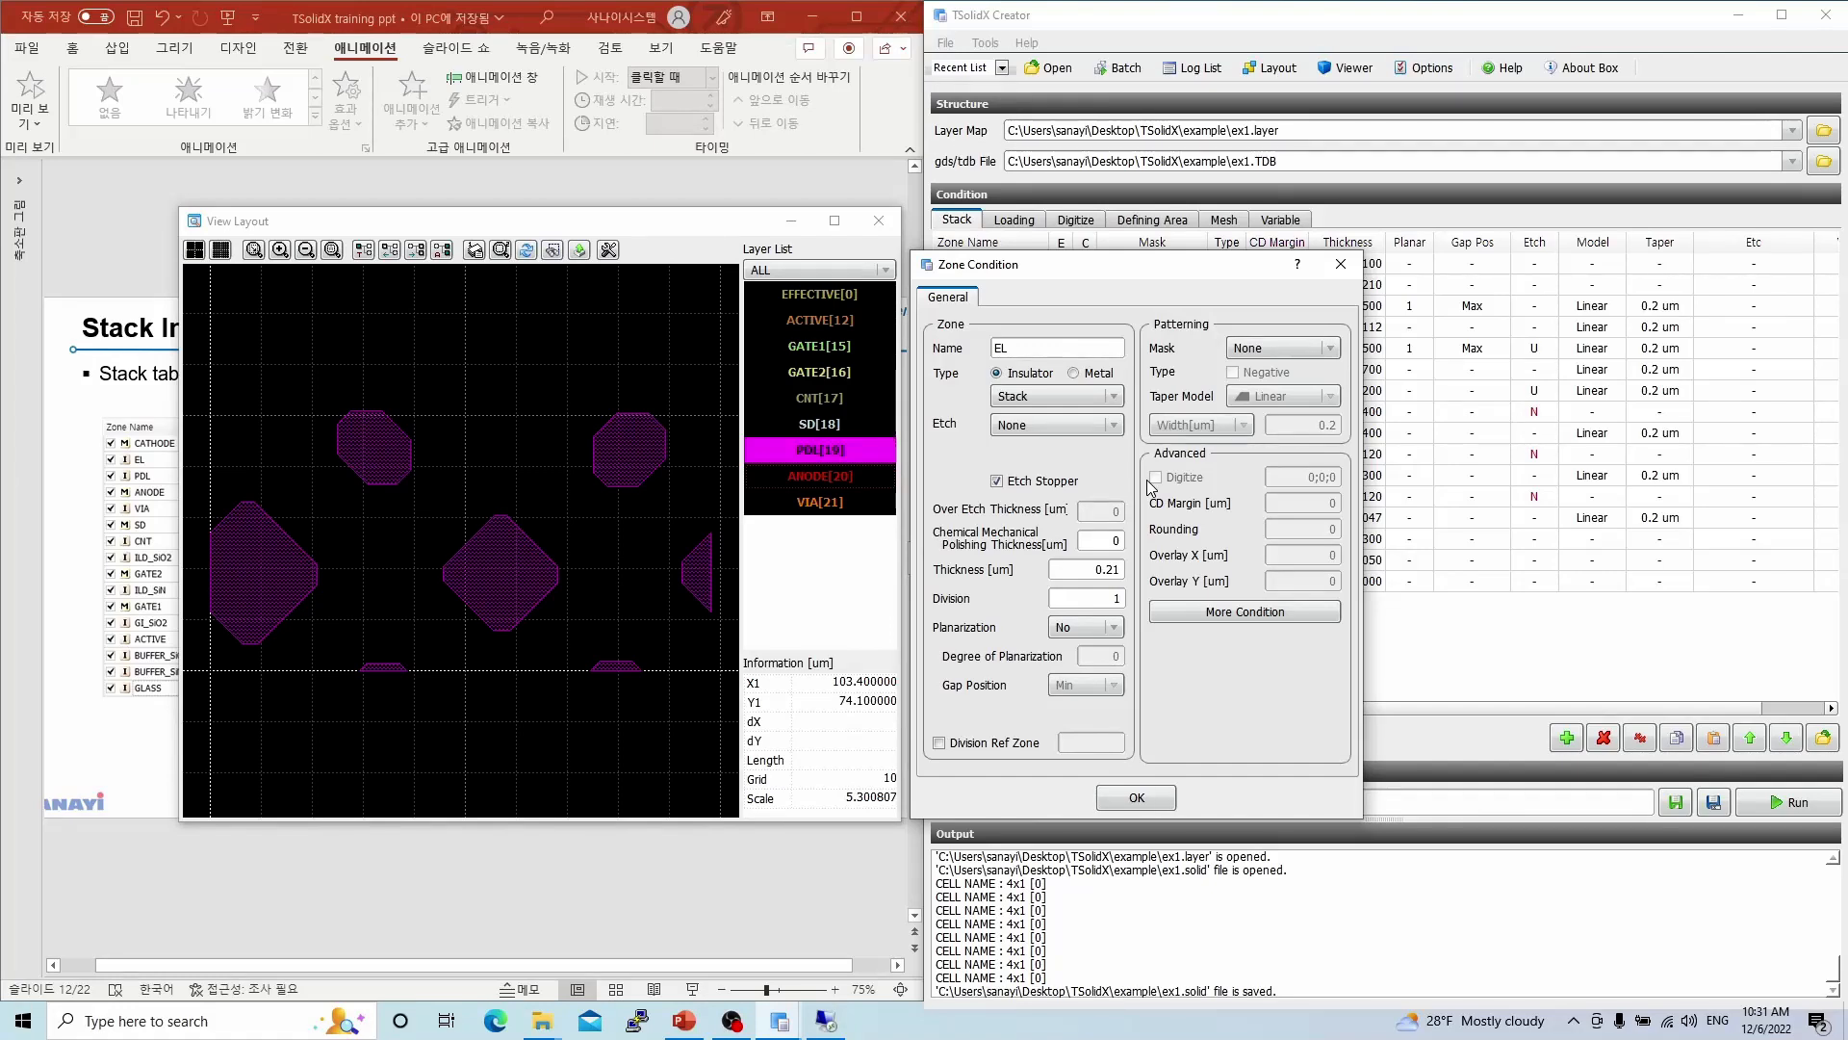
click(1090, 634)
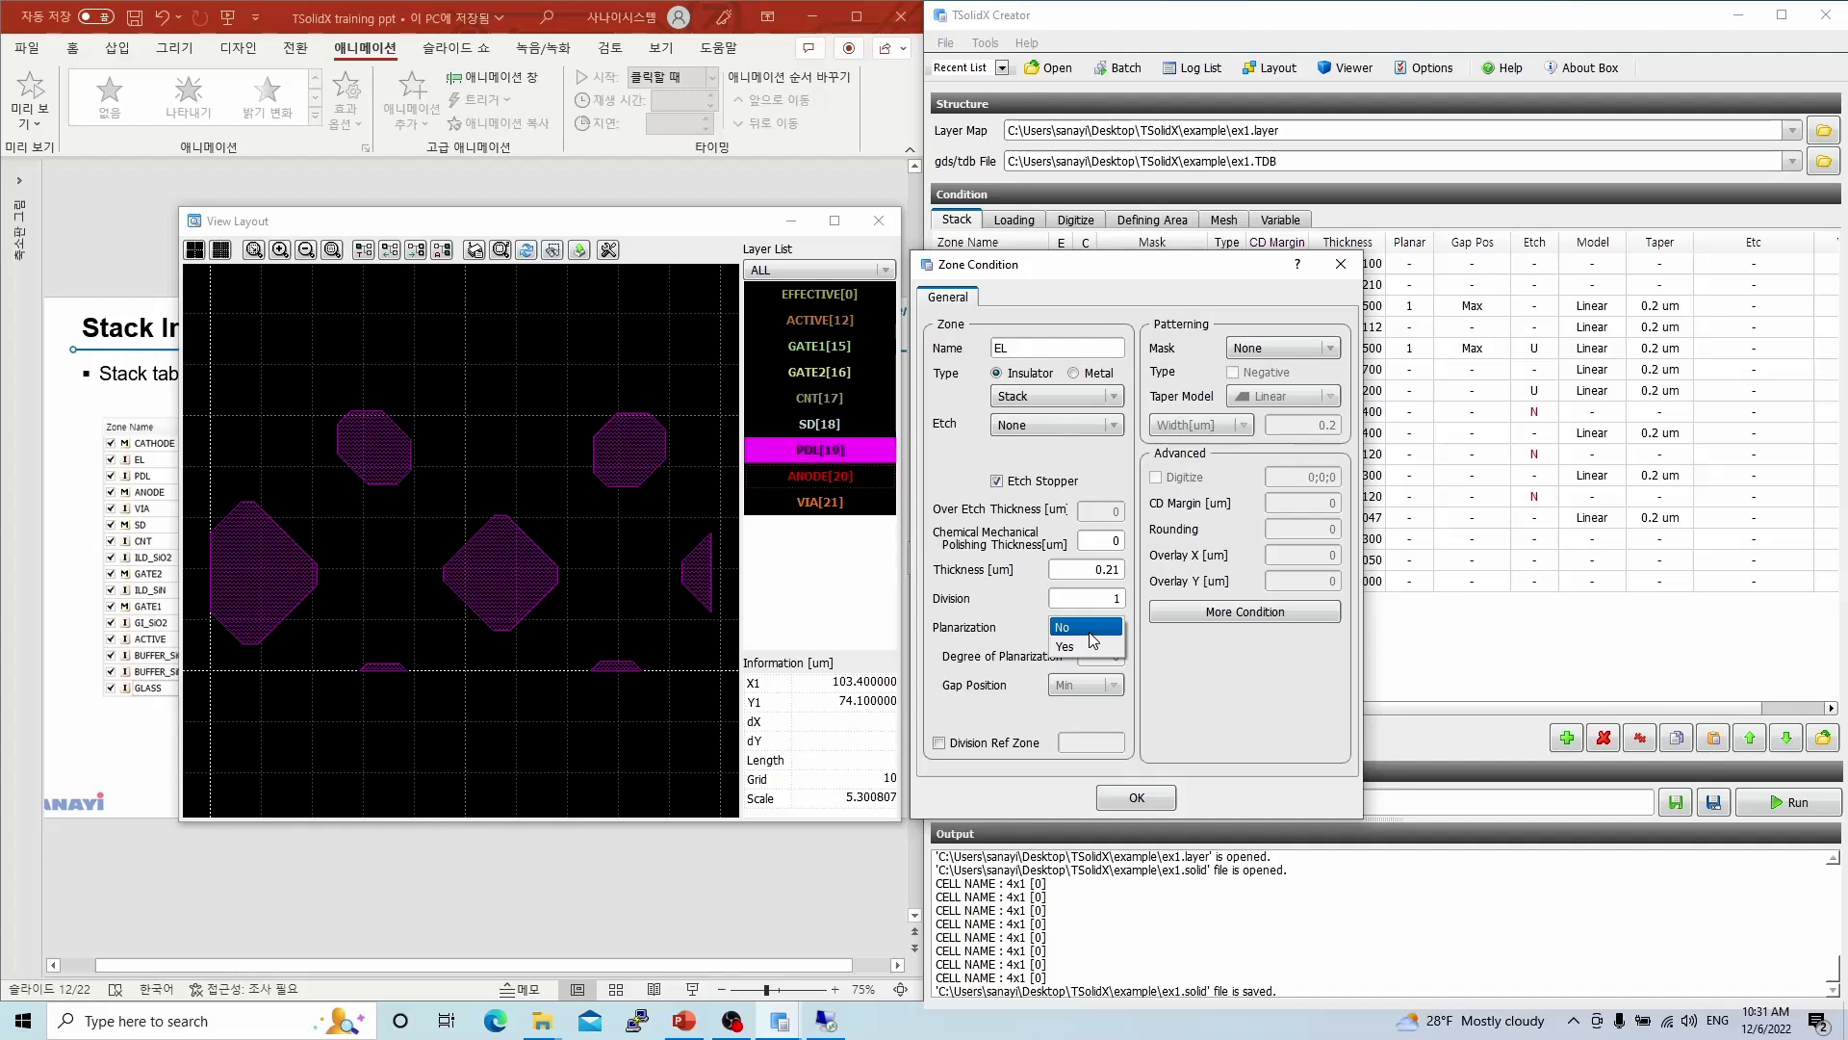
click(1095, 647)
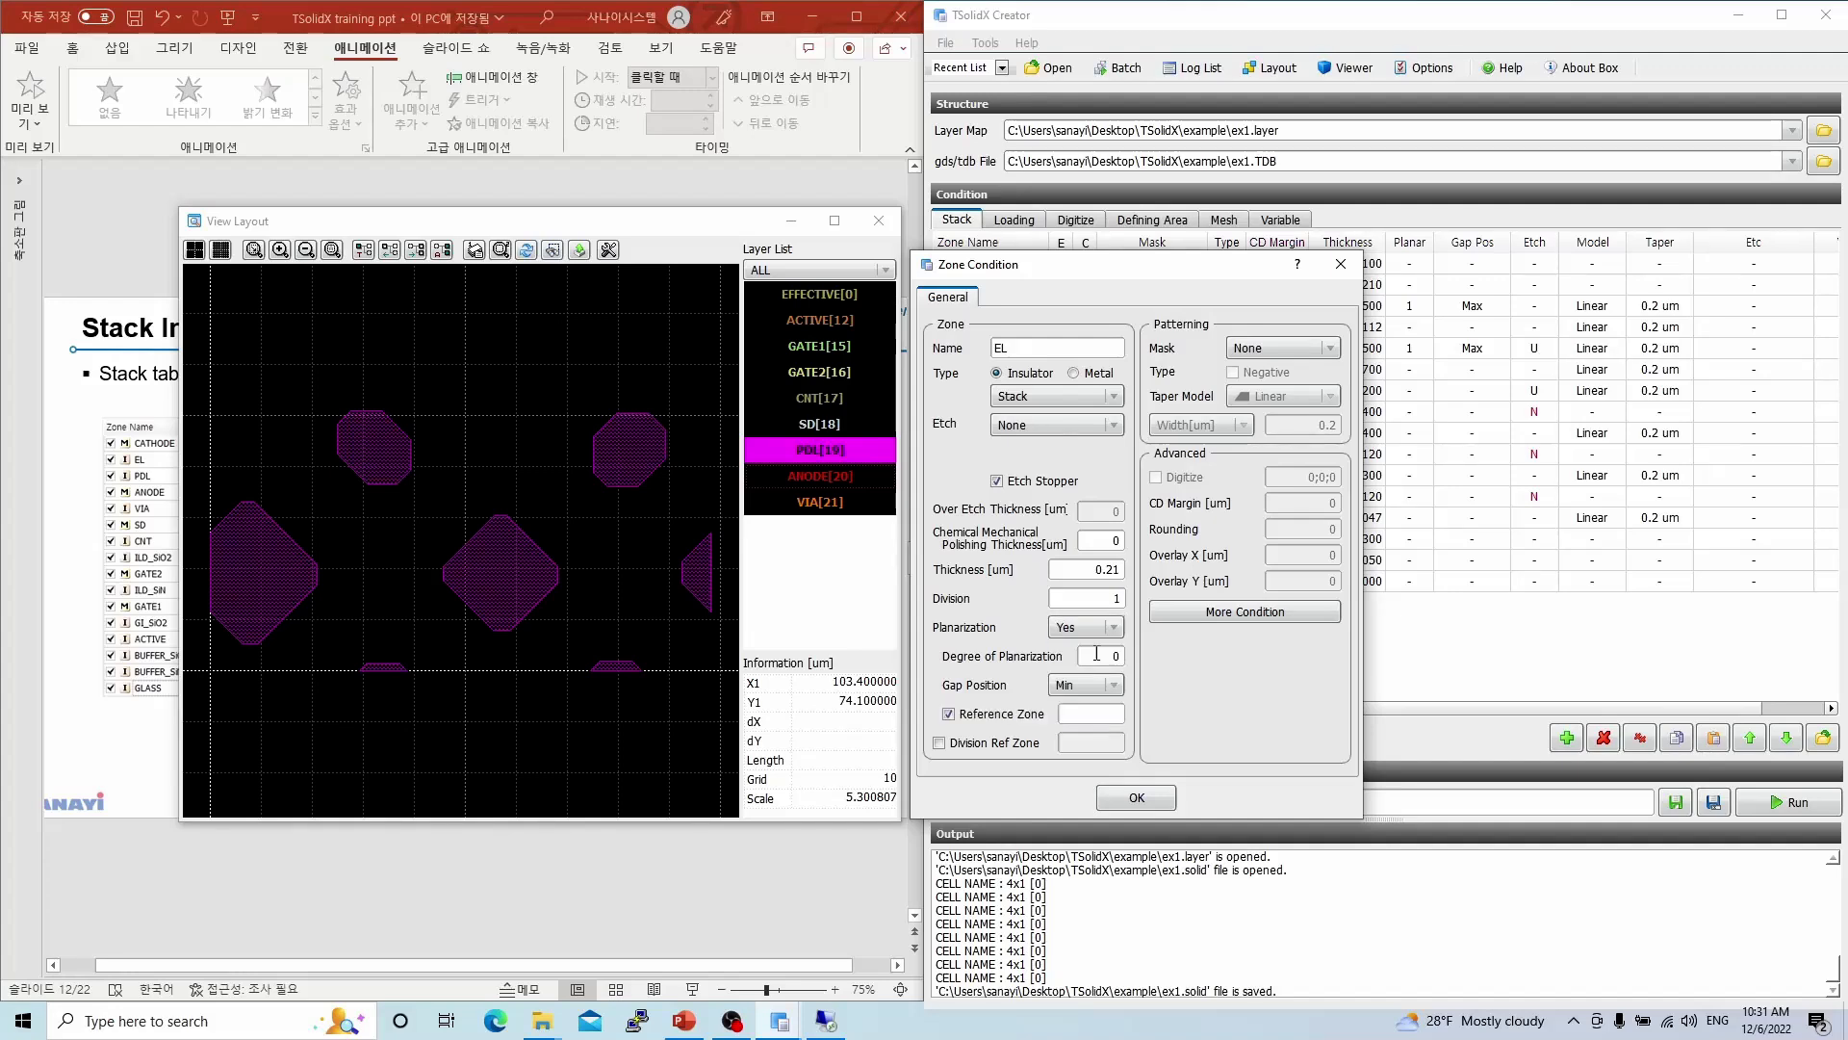
click(1097, 653)
text(1)
click(1116, 684)
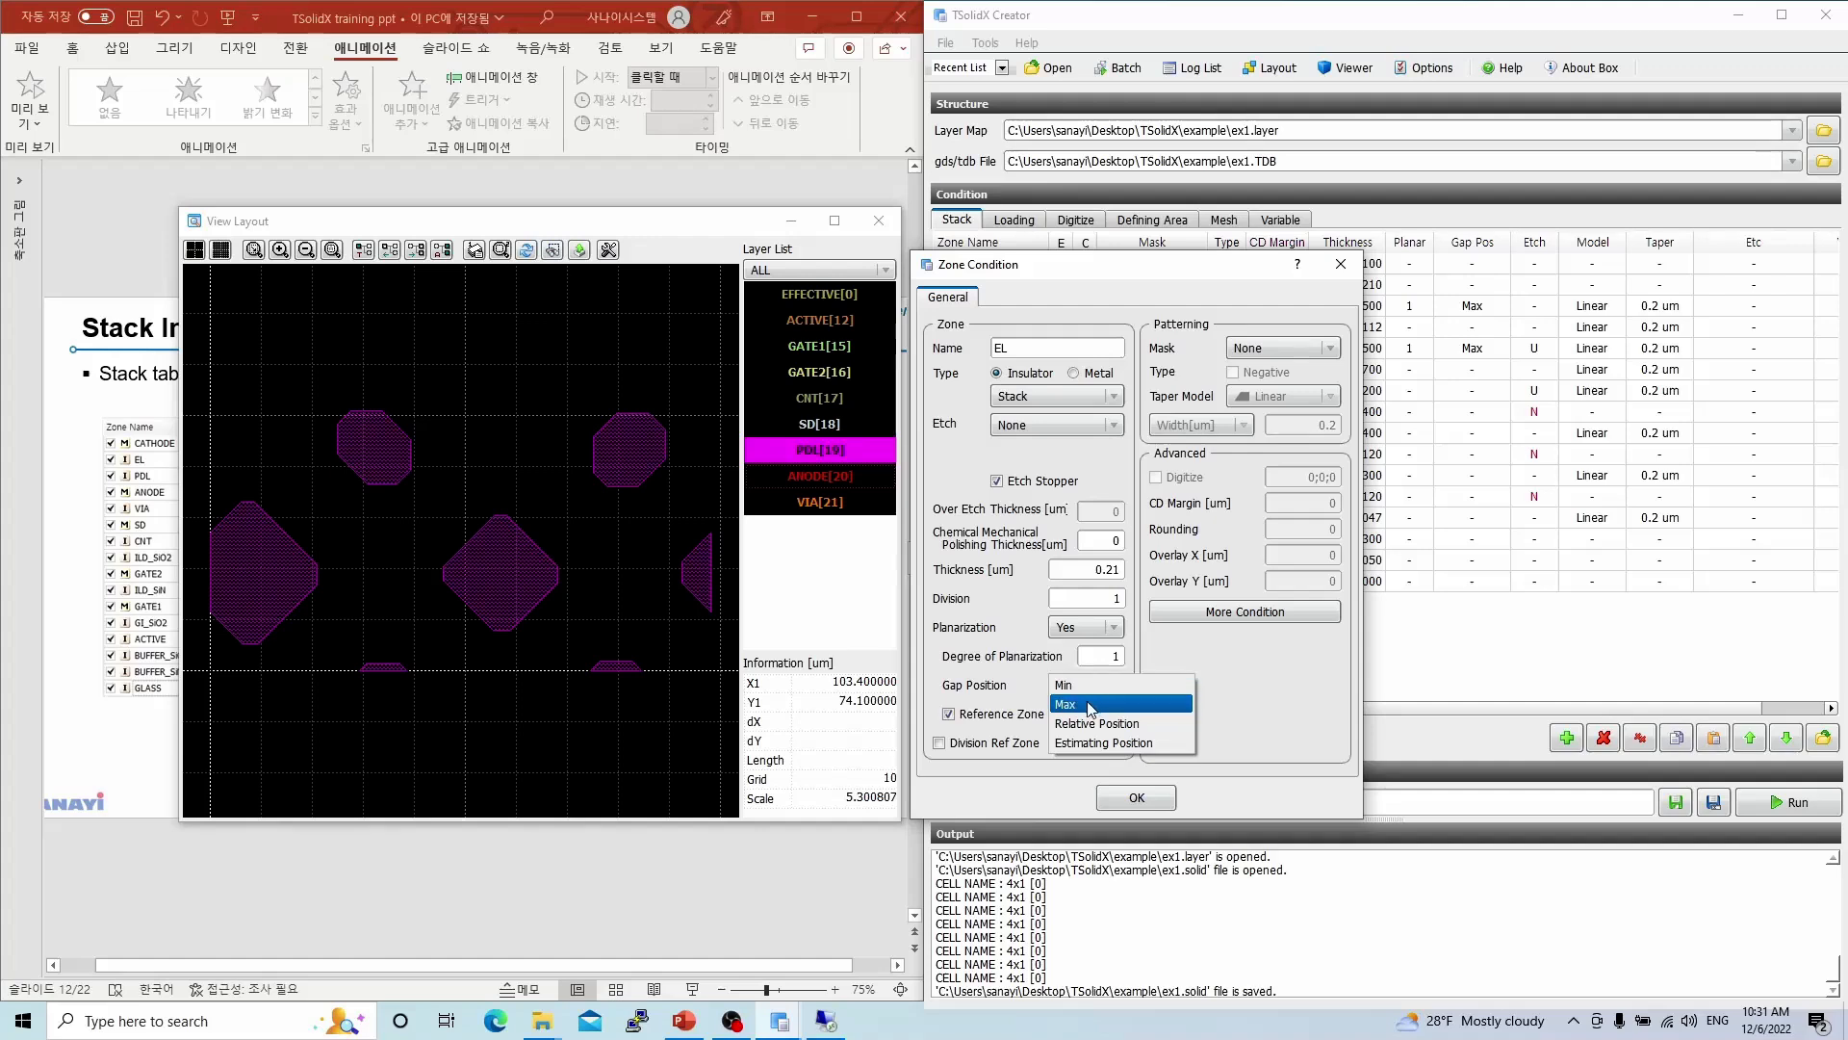
click(1085, 704)
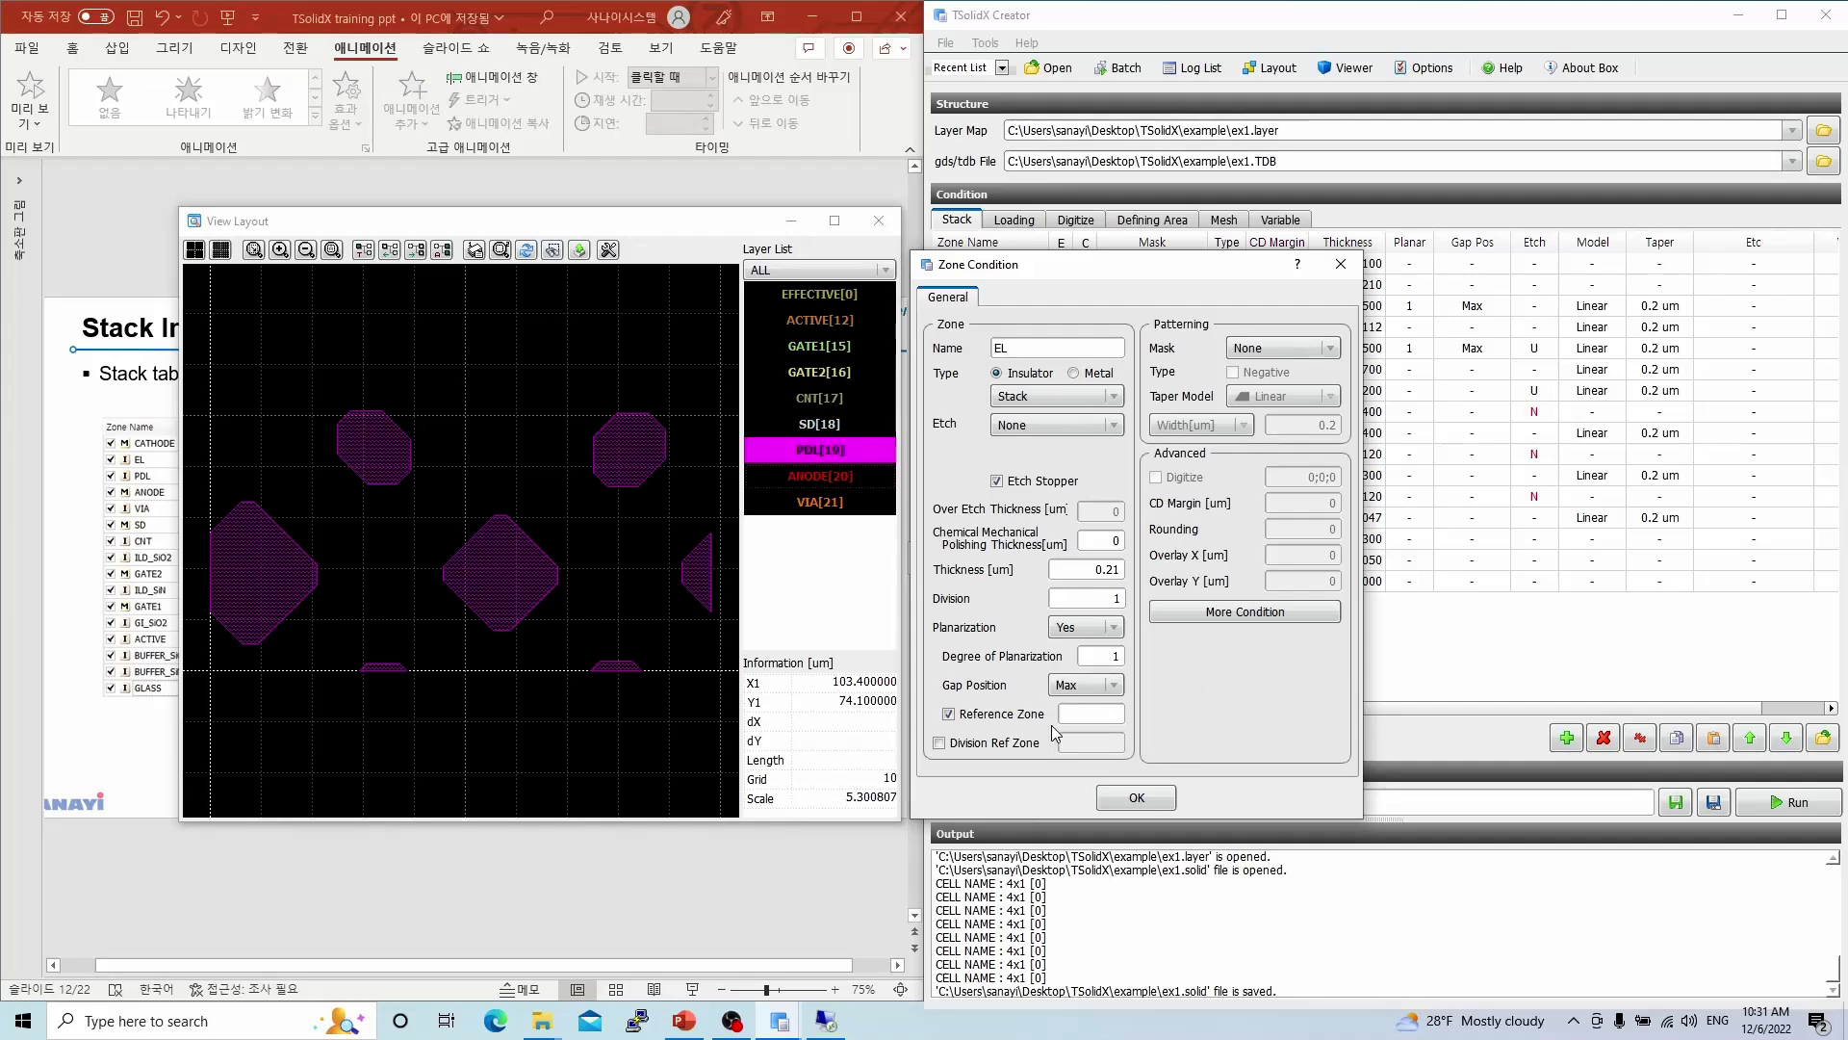
- Set the EL zone's reference zone to Anode, apply its zone condition and close the layout view
click(1114, 712)
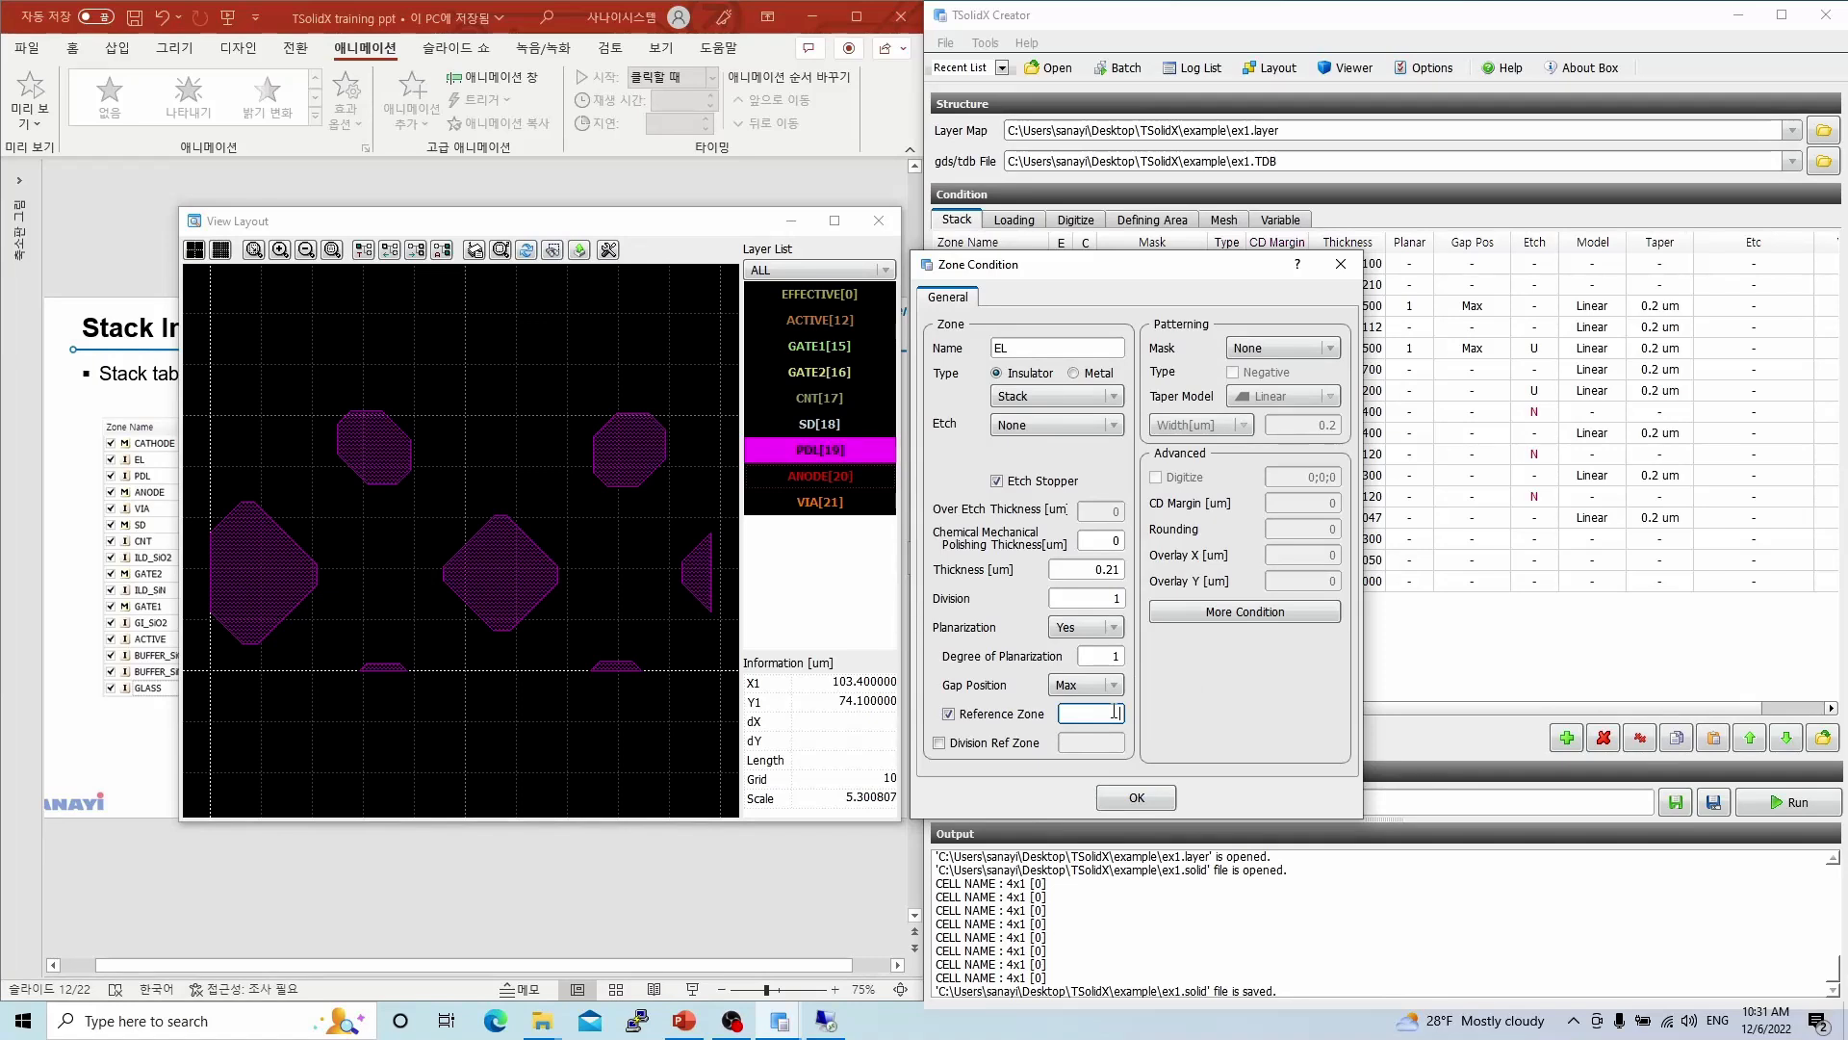
text(Anode)
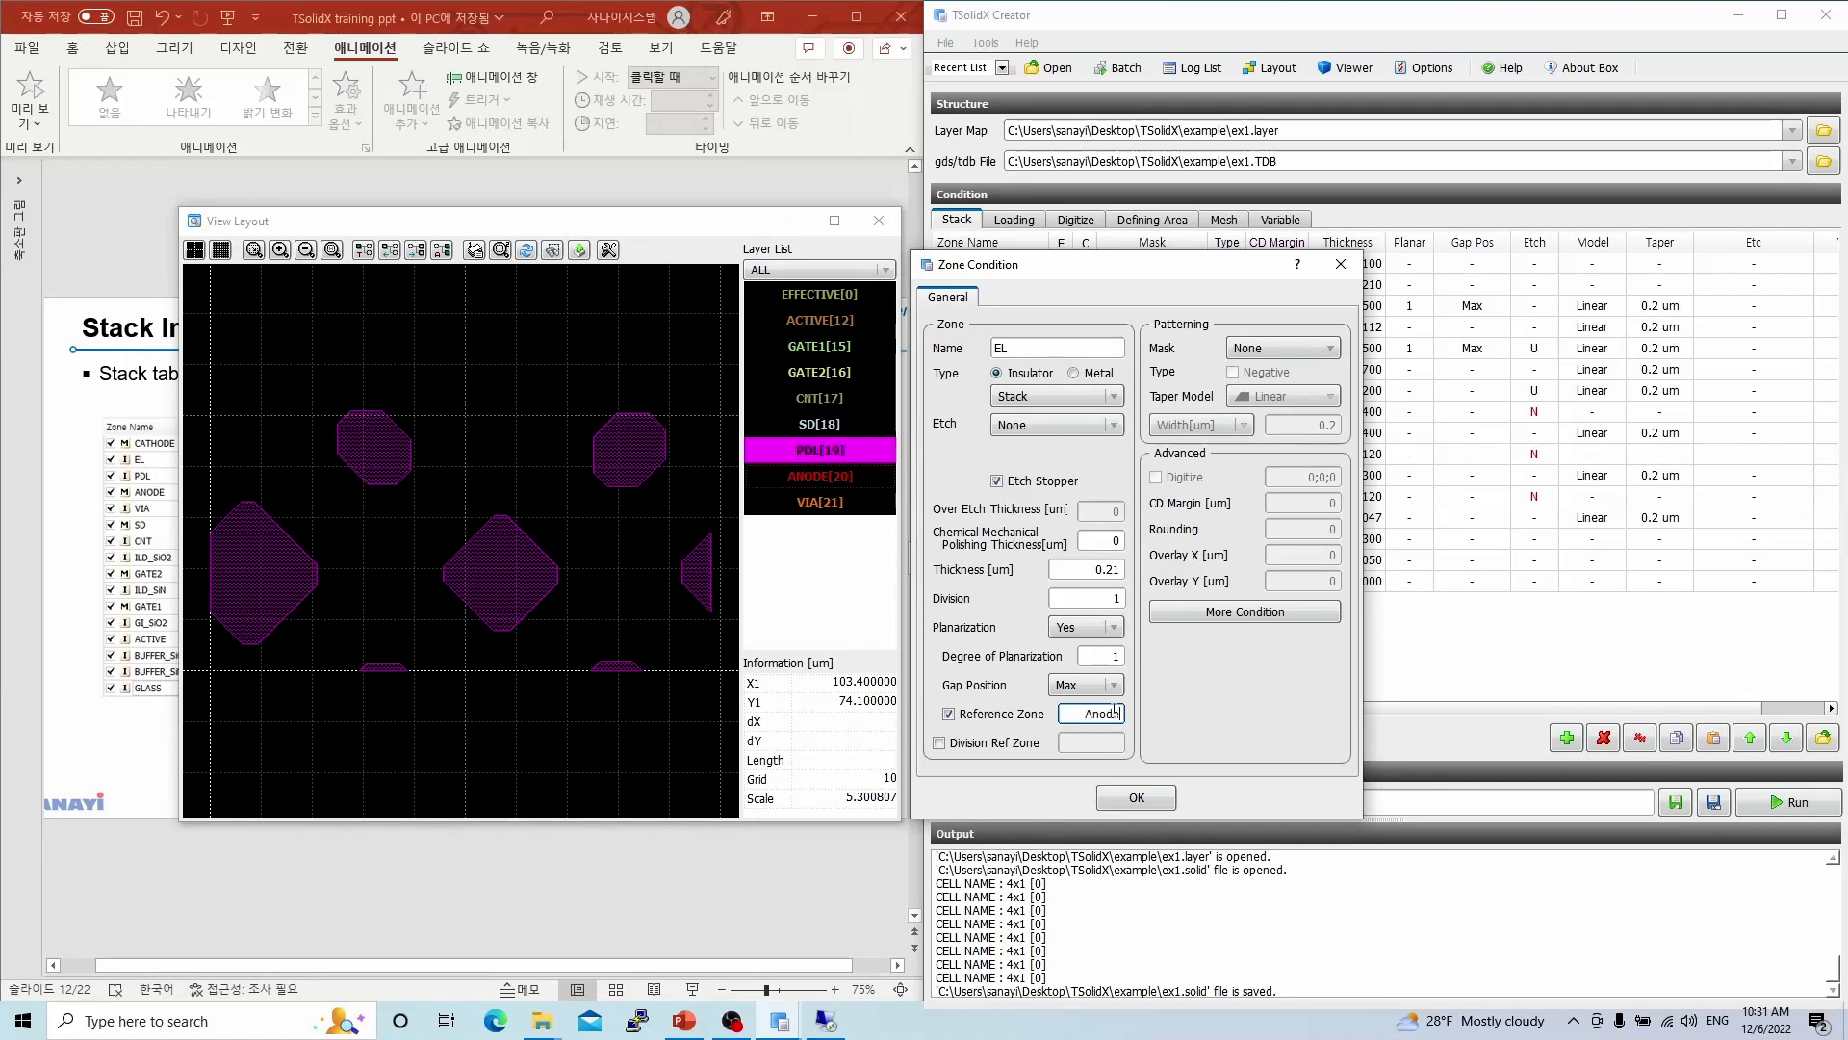
click(1139, 796)
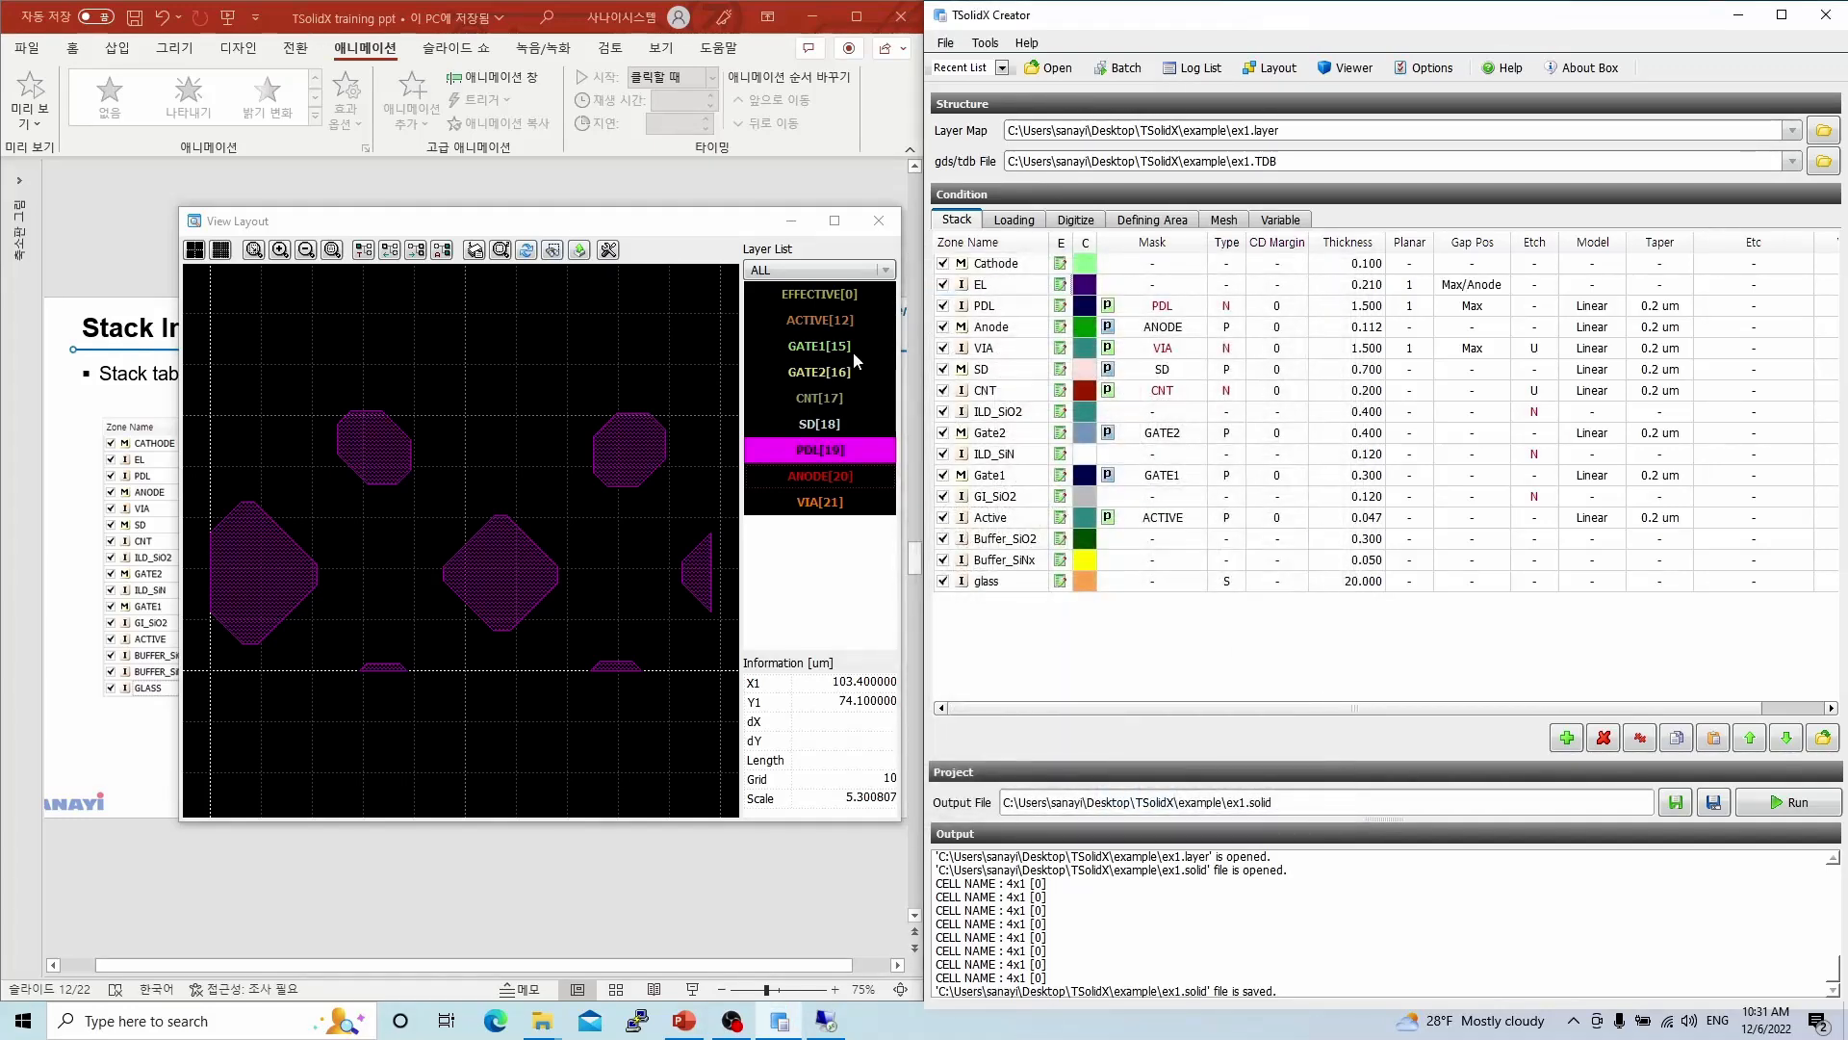
click(879, 222)
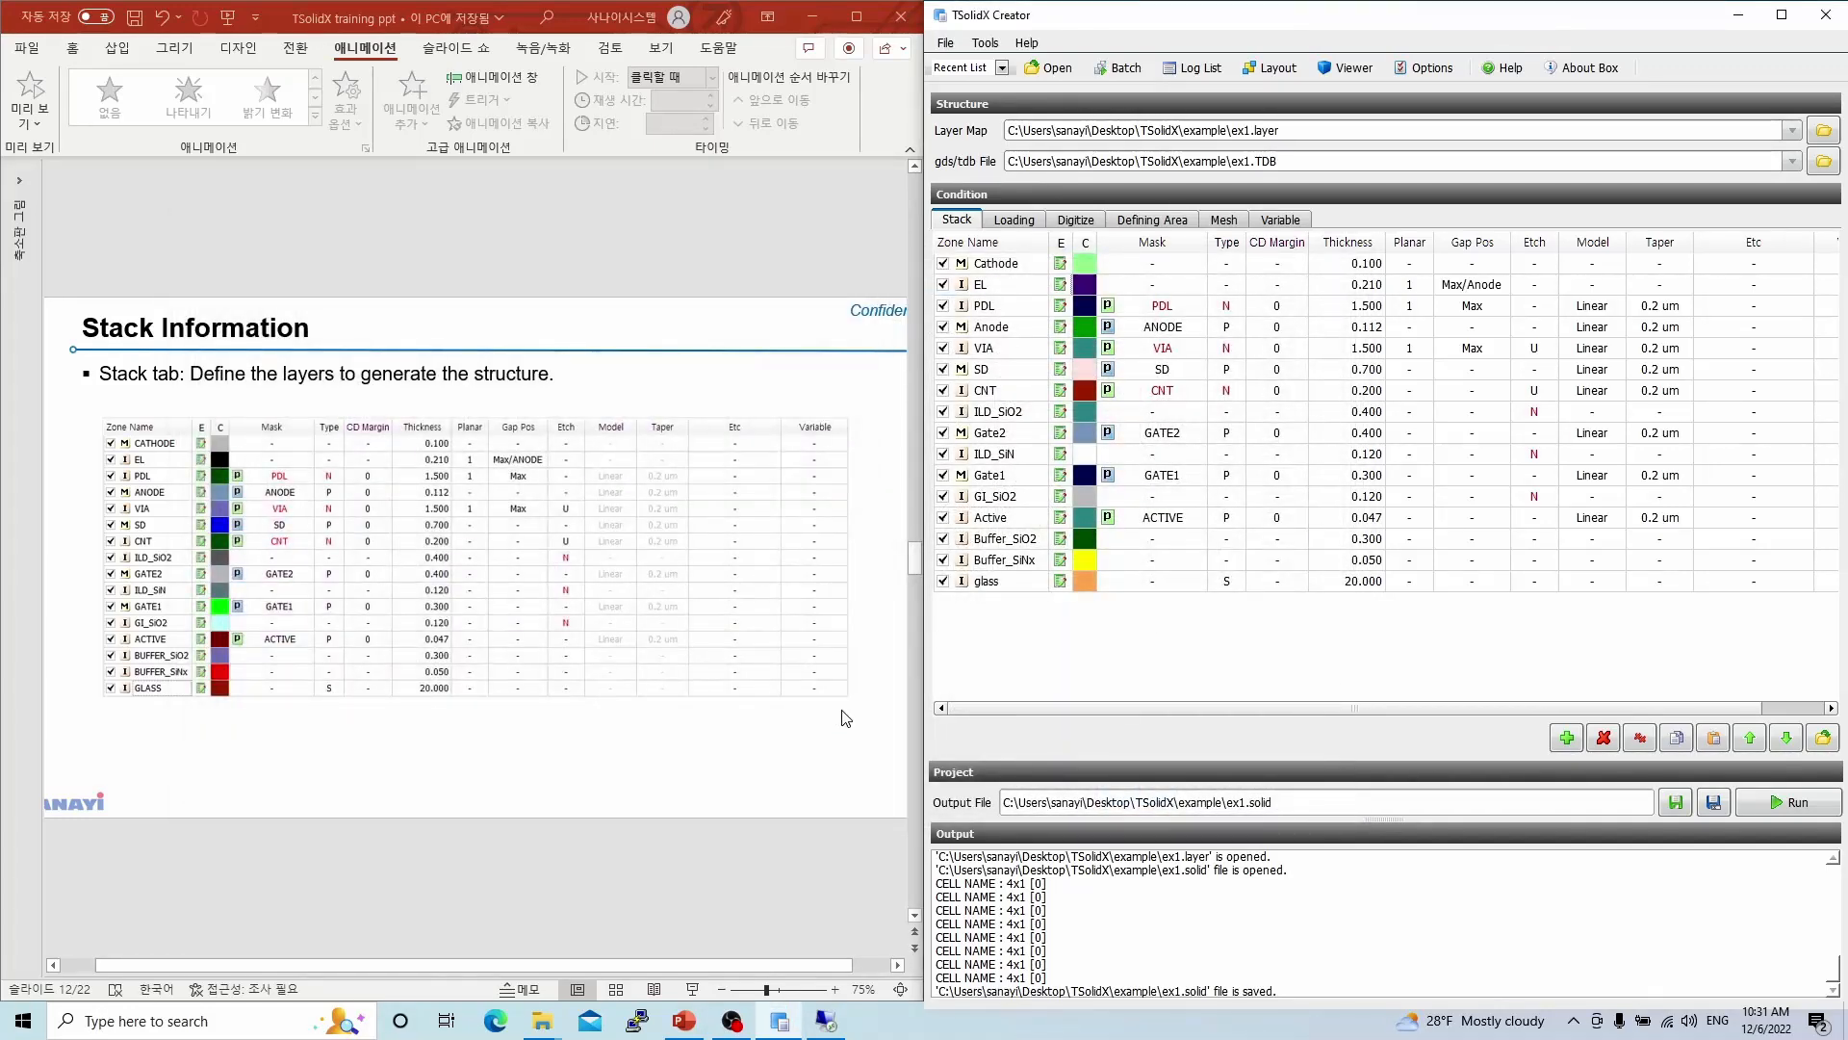